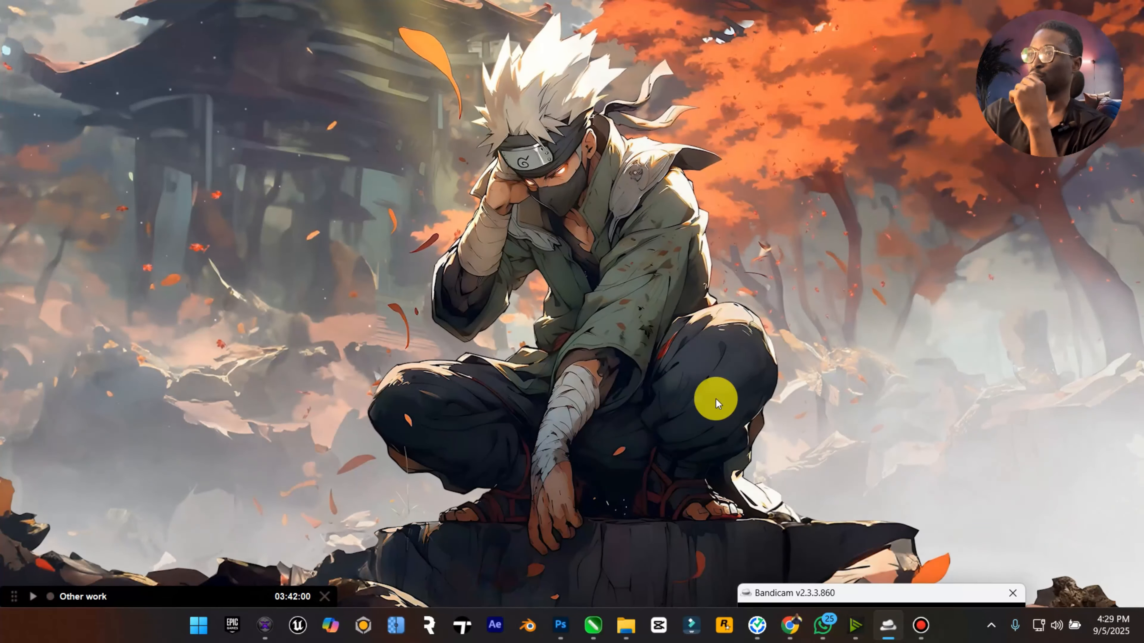
Switch to Photoshop and examine the Superman composite's build-up by toggling layer visibility, leaving only the Generative Fill layer hidden.
click(572, 610)
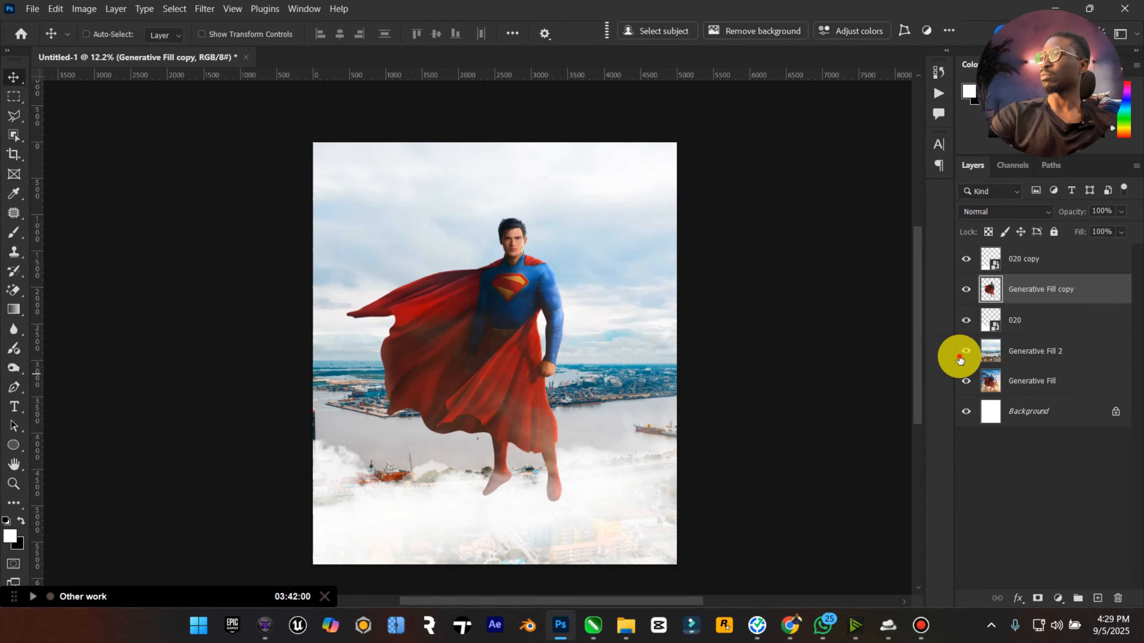
drag(959, 357, 947, 241)
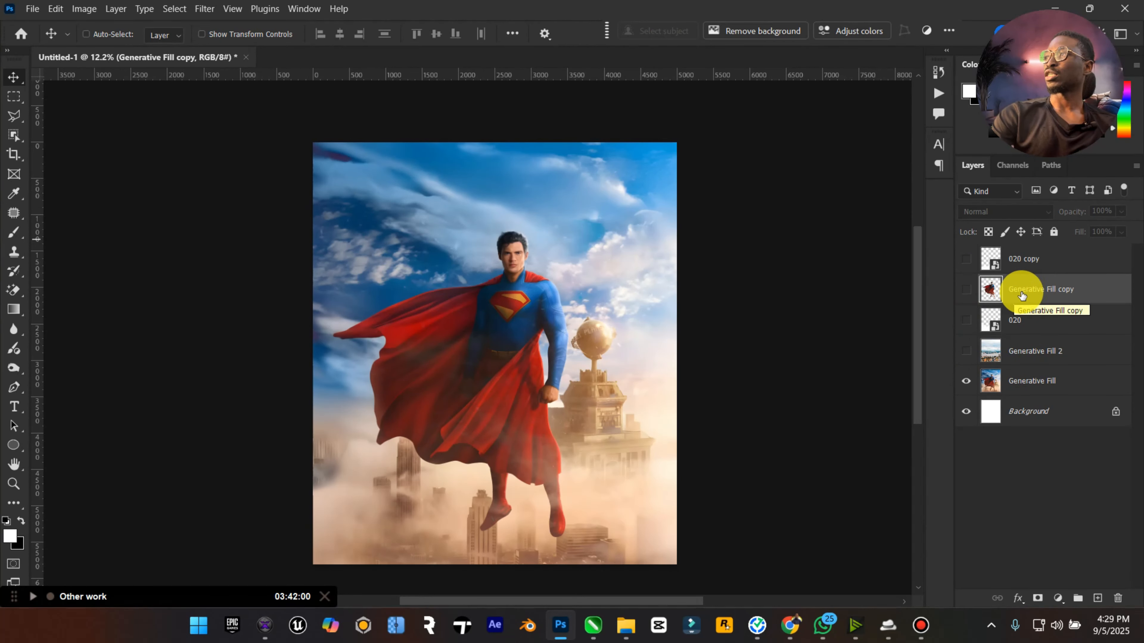
click(966, 289)
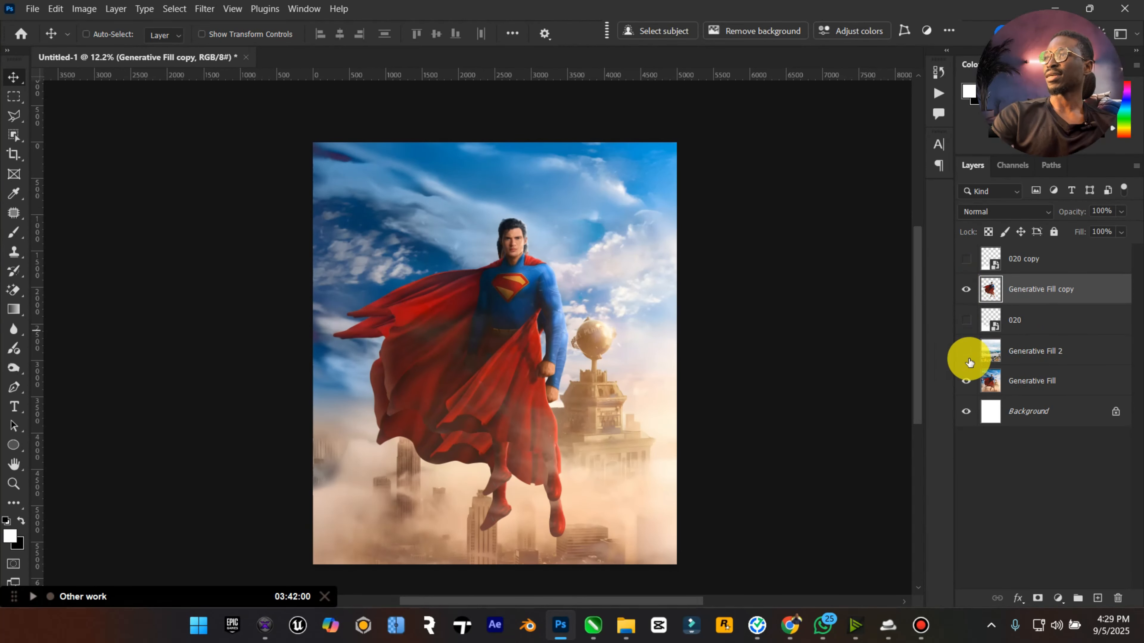
click(964, 382)
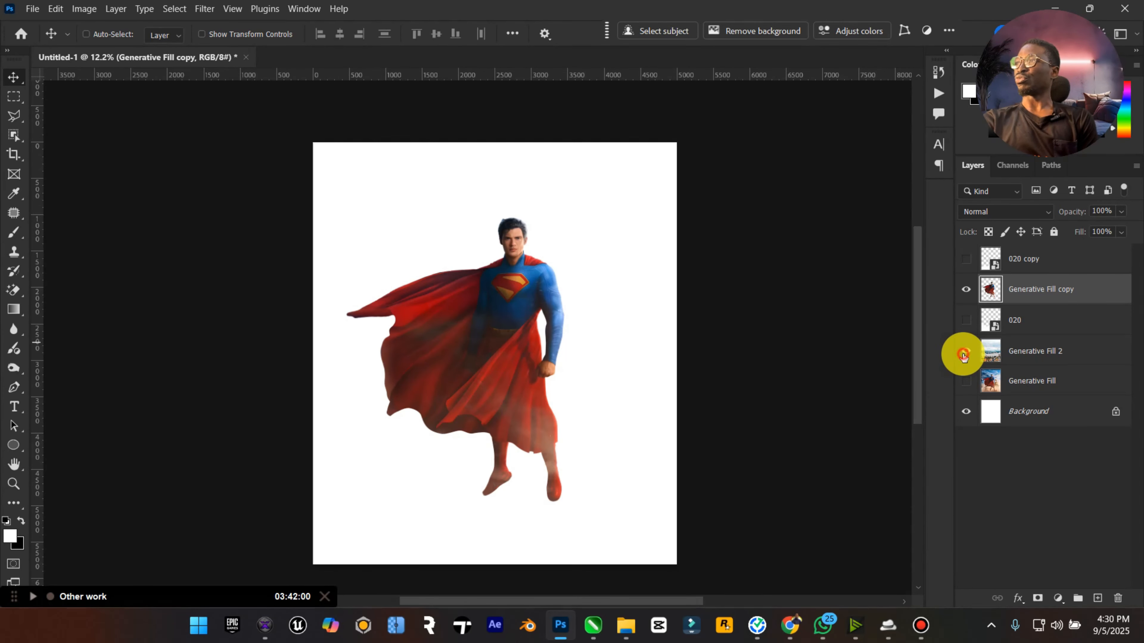
click(963, 354)
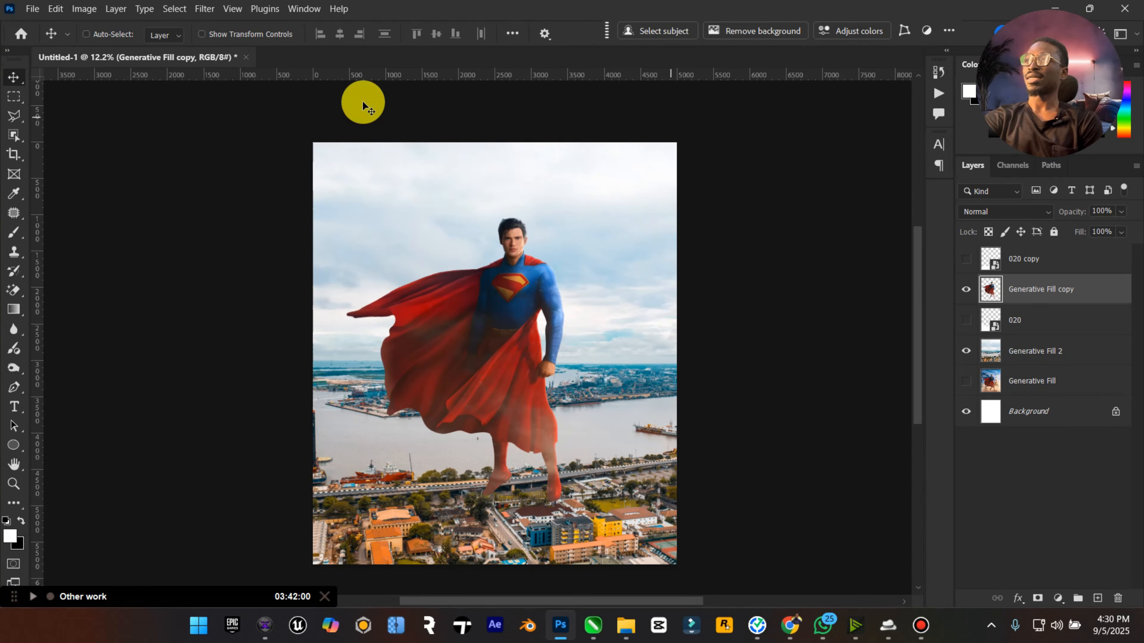
click(965, 321)
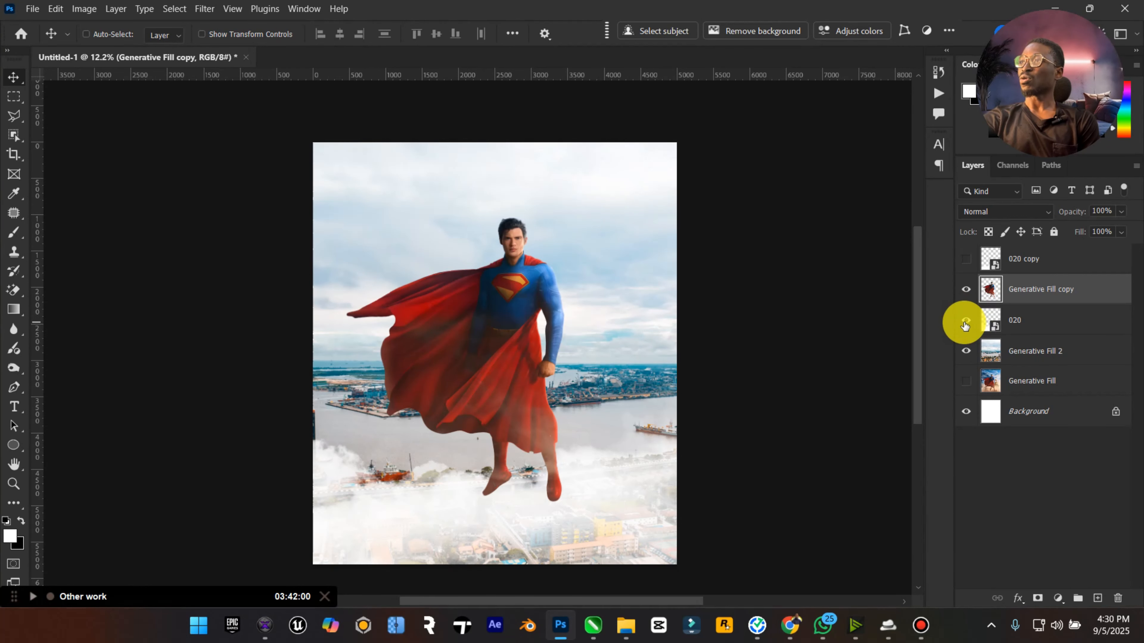
click(966, 258)
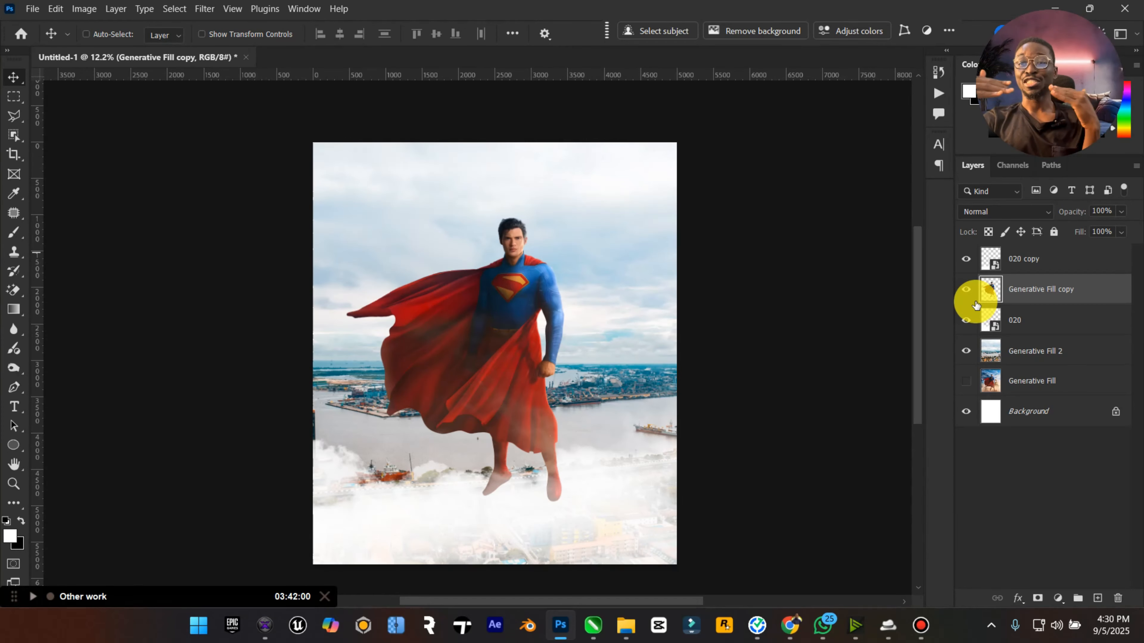
Switch to Chrome and open the Snapinsta Instagram downloader site in a new tab.
click(792, 625)
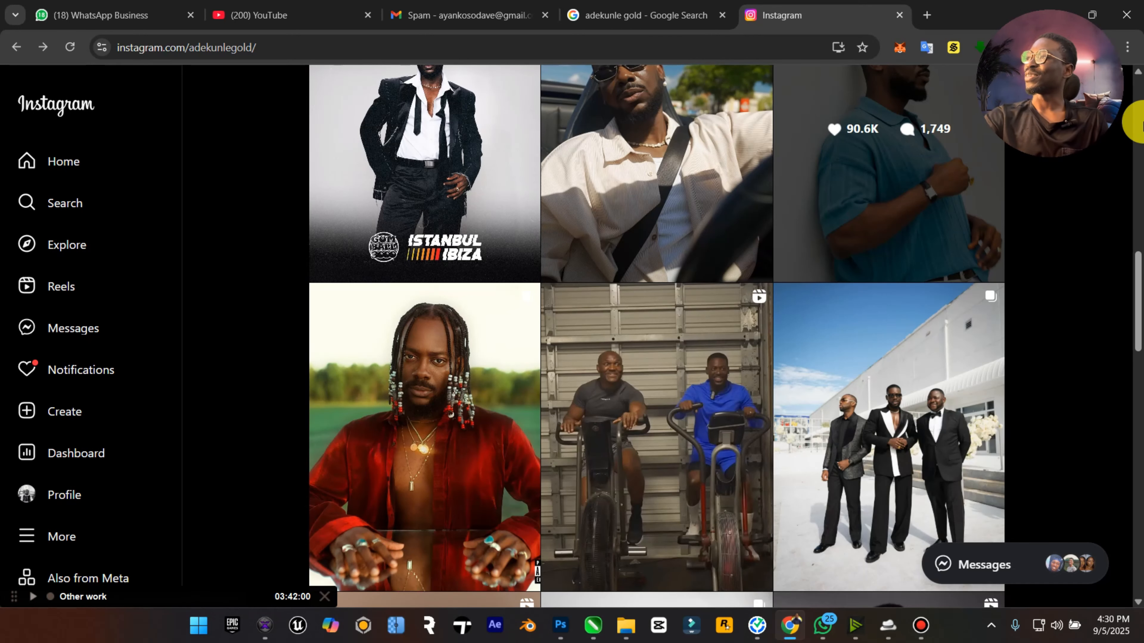
drag(1078, 27, 116, 74)
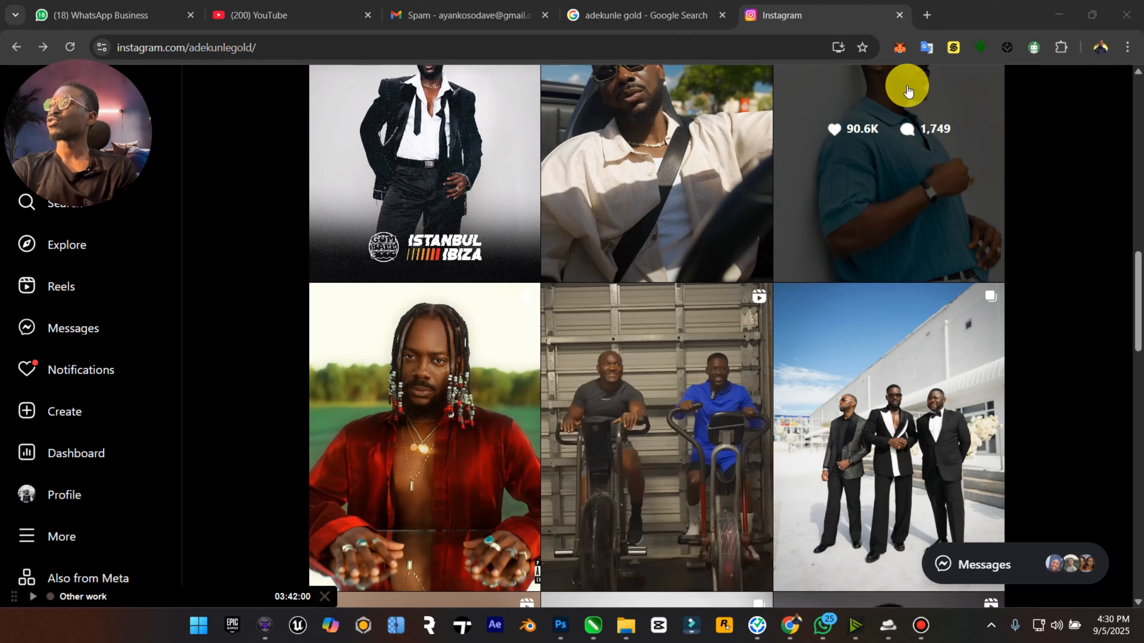
click(927, 15)
text(ins)
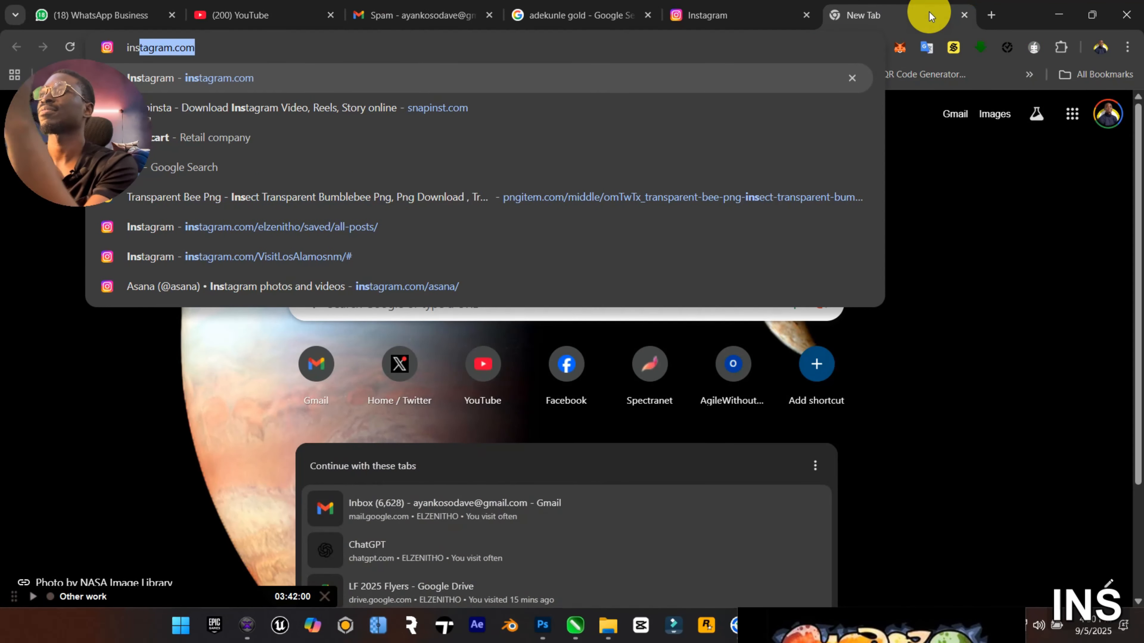
click(526, 107)
drag(112, 71, 179, 491)
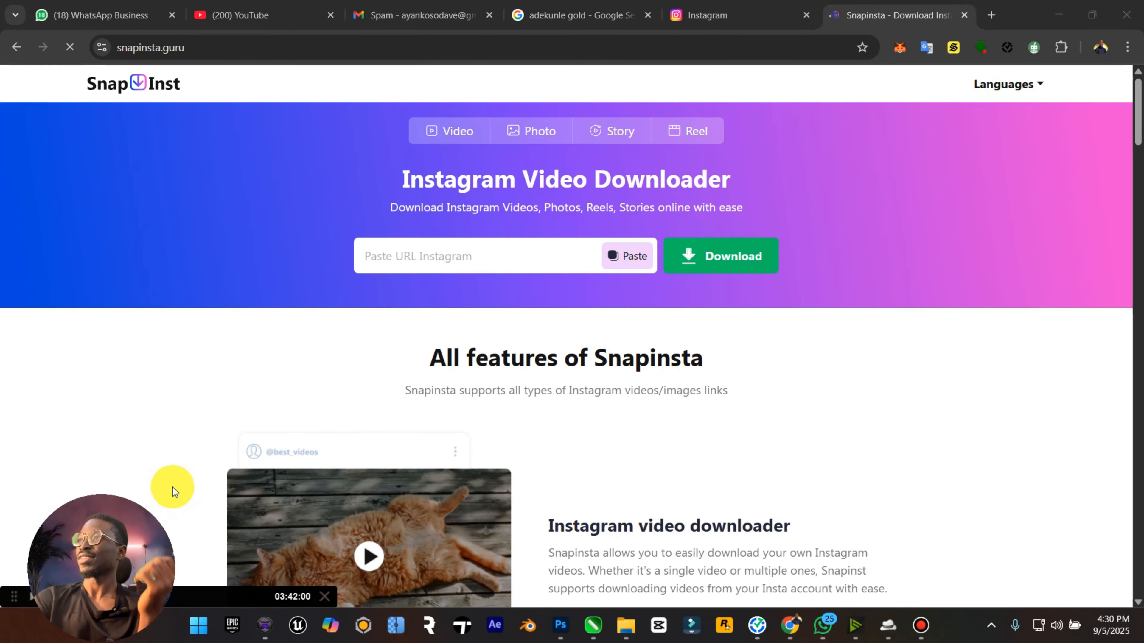
Open the red-shirt portrait post on the adekunlegold Instagram profile and copy its page link.
click(766, 10)
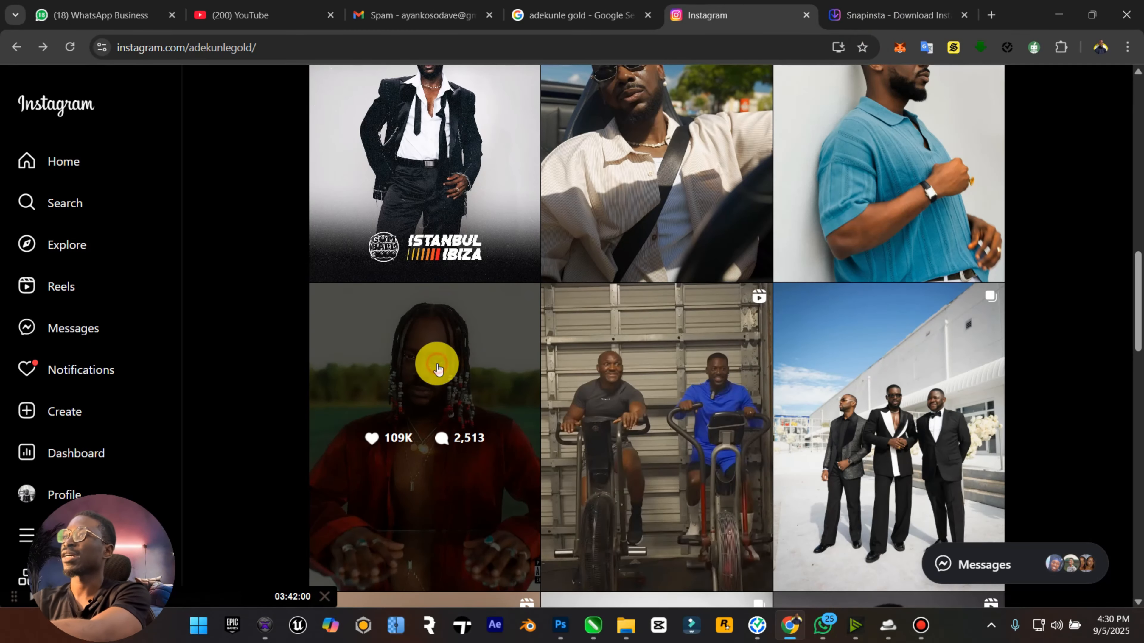
click(438, 365)
click(356, 46)
key(ctrl+c)
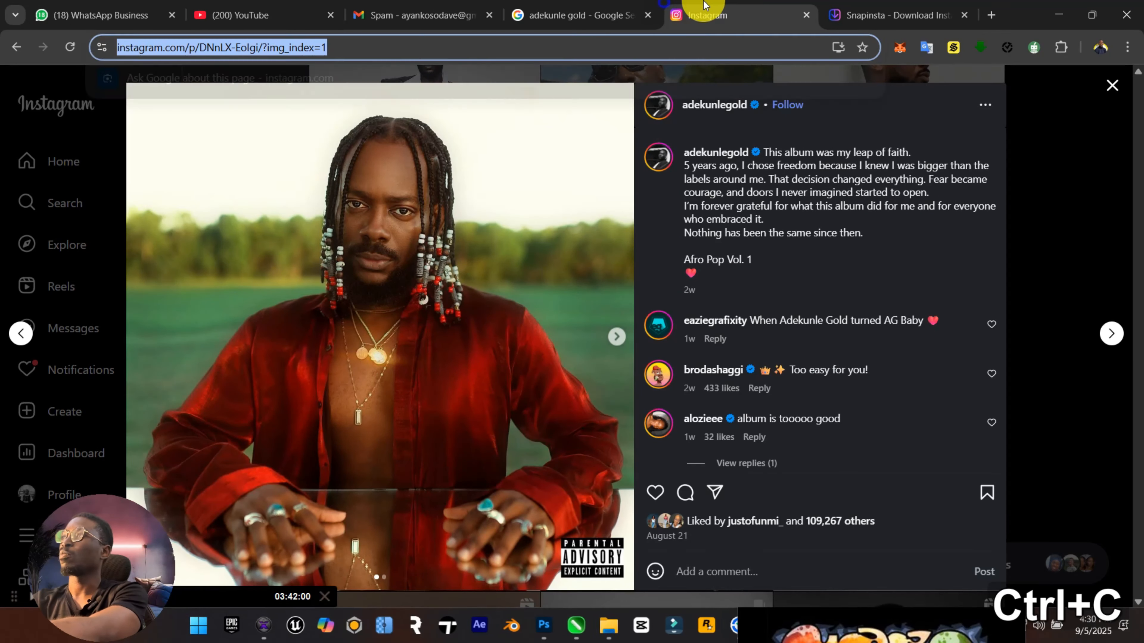
Submit the copied post link on Snapinsta and return from the redirect page to its search result.
click(869, 14)
click(467, 255)
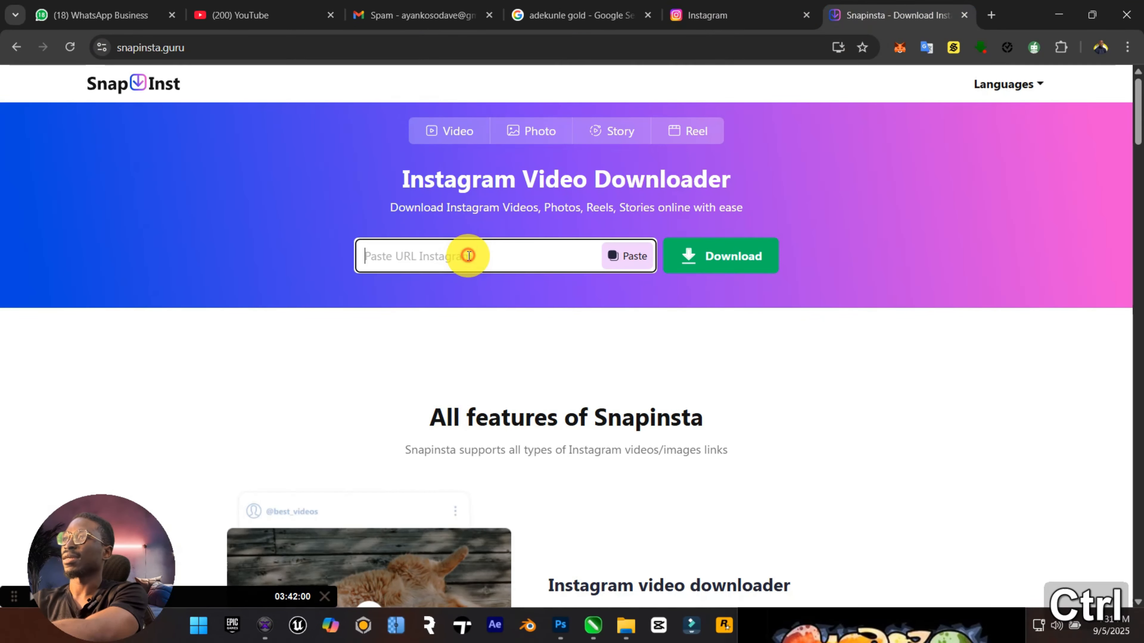
key(ctrl+v)
click(794, 11)
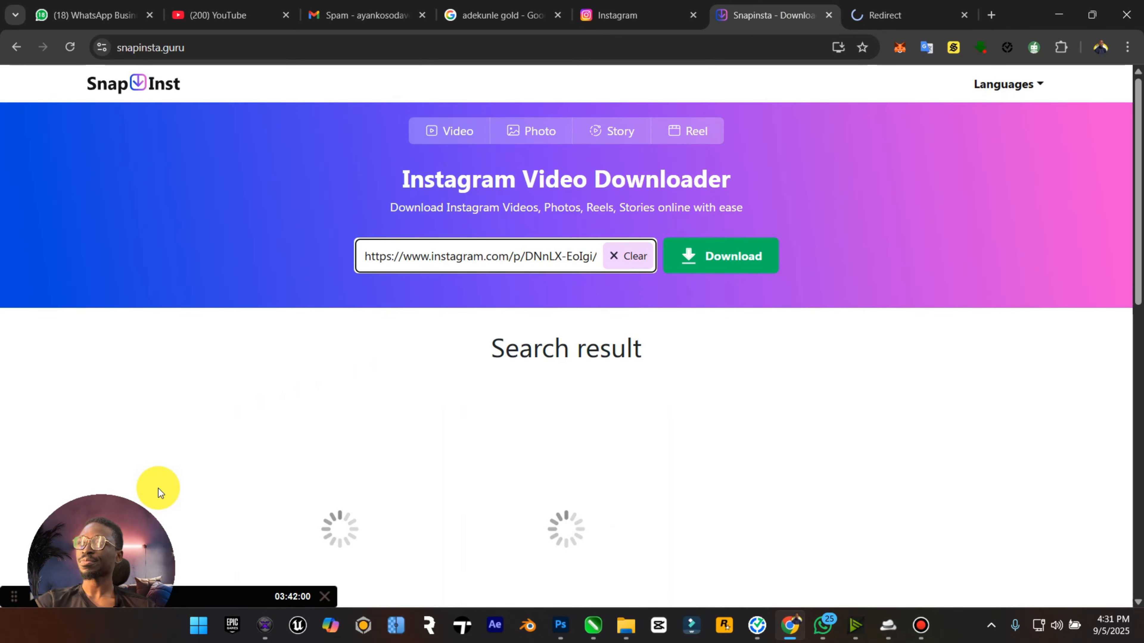
drag(140, 505, 117, 429)
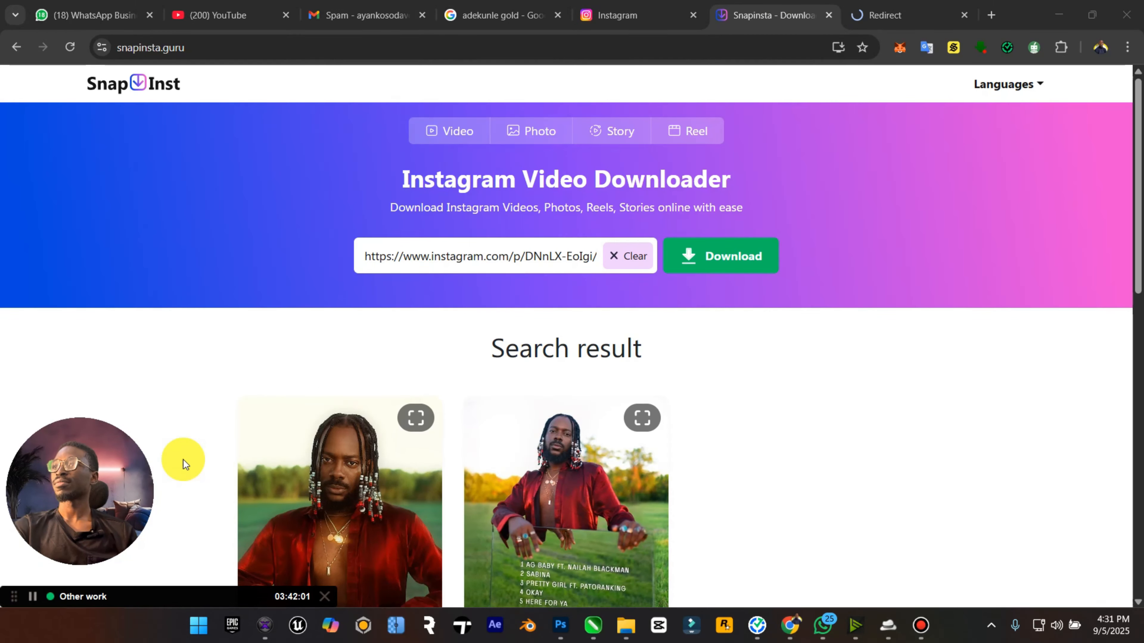
Download the first image in the Snapinsta search result and close an ad tab that opened.
scroll(566, 400, down, 2)
scroll(582, 408, down, 3)
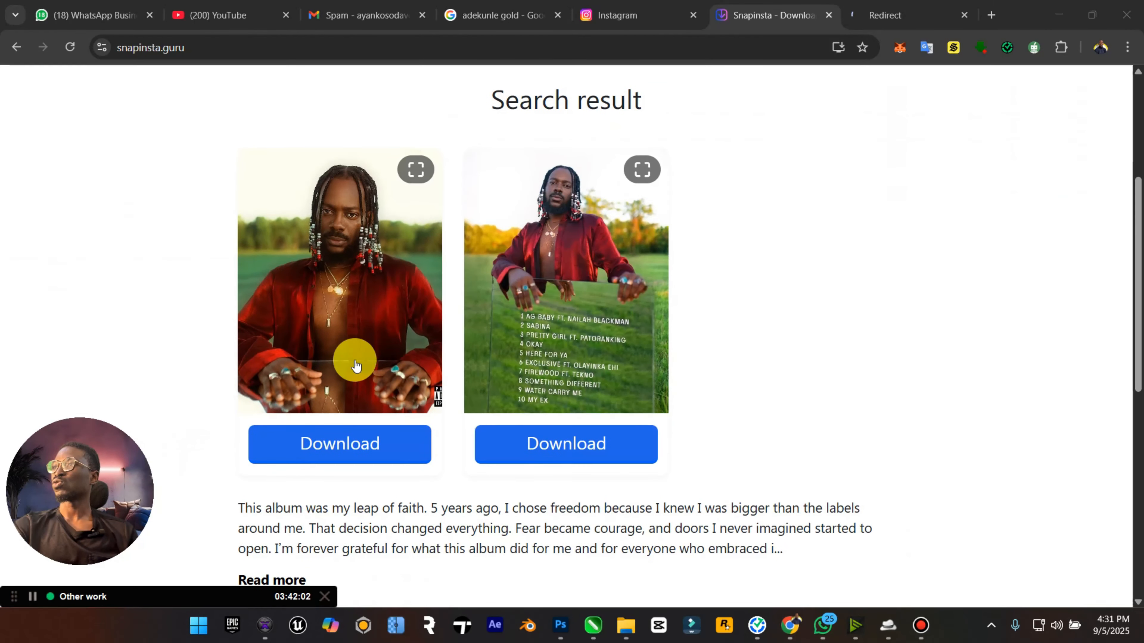
click(365, 449)
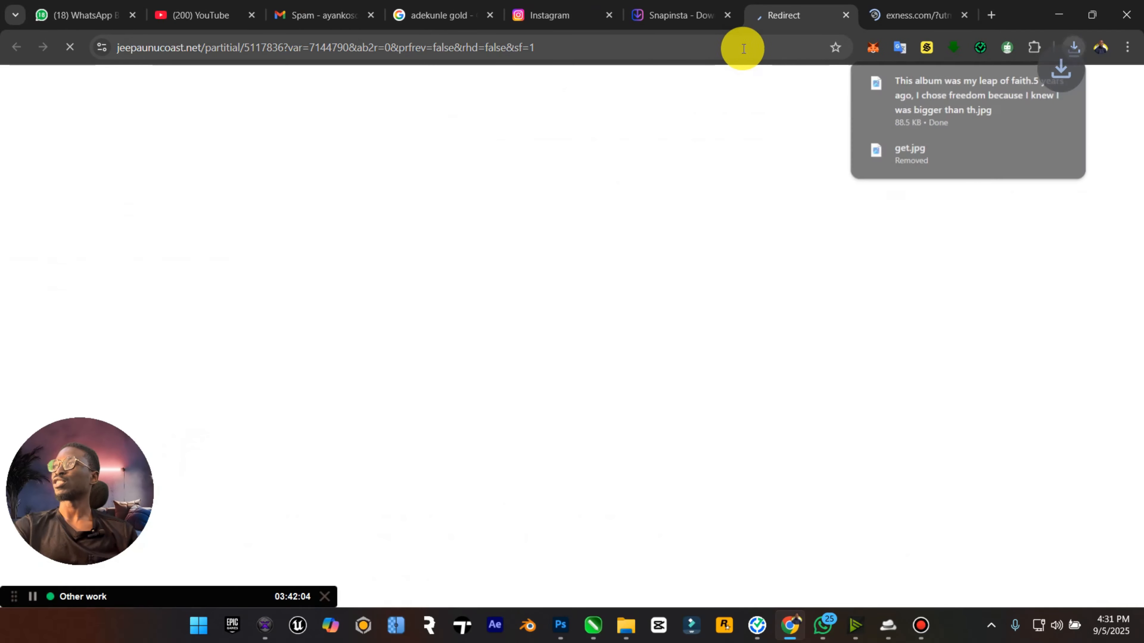
click(964, 15)
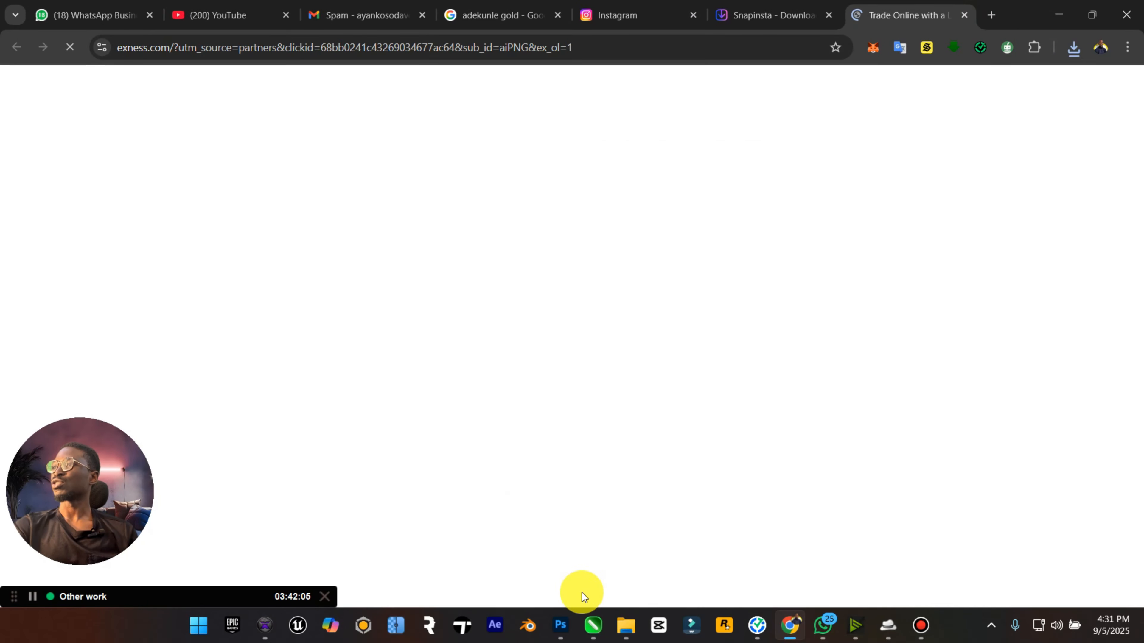
Switch to File Explorer and select the newly downloaded red-shirt portrait in the Downloads folder.
click(626, 625)
click(68, 240)
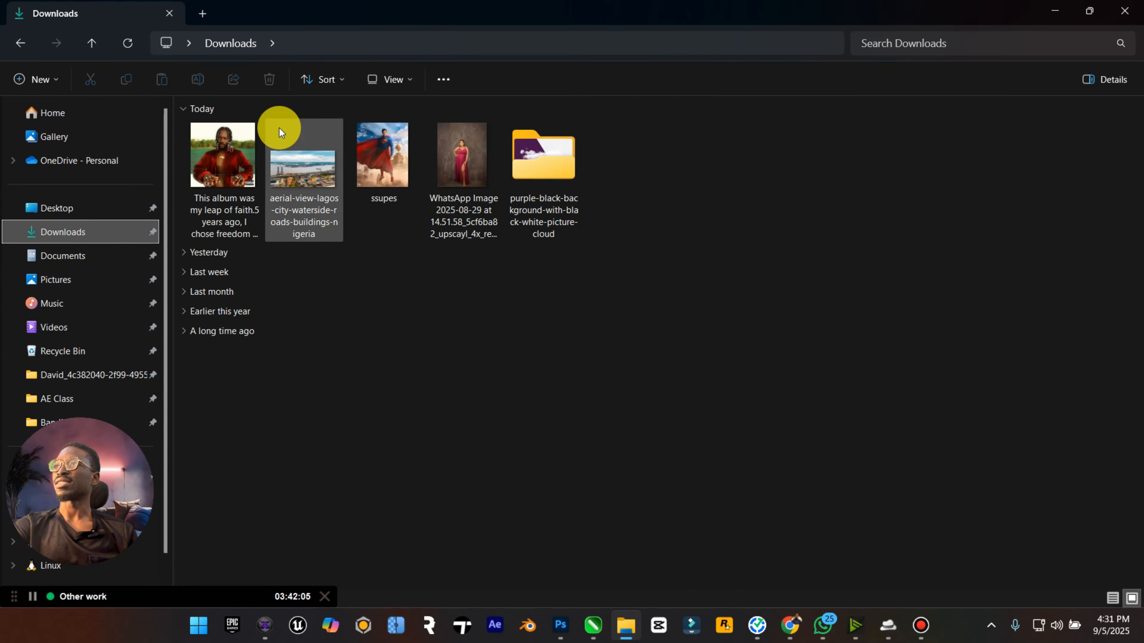
click(224, 149)
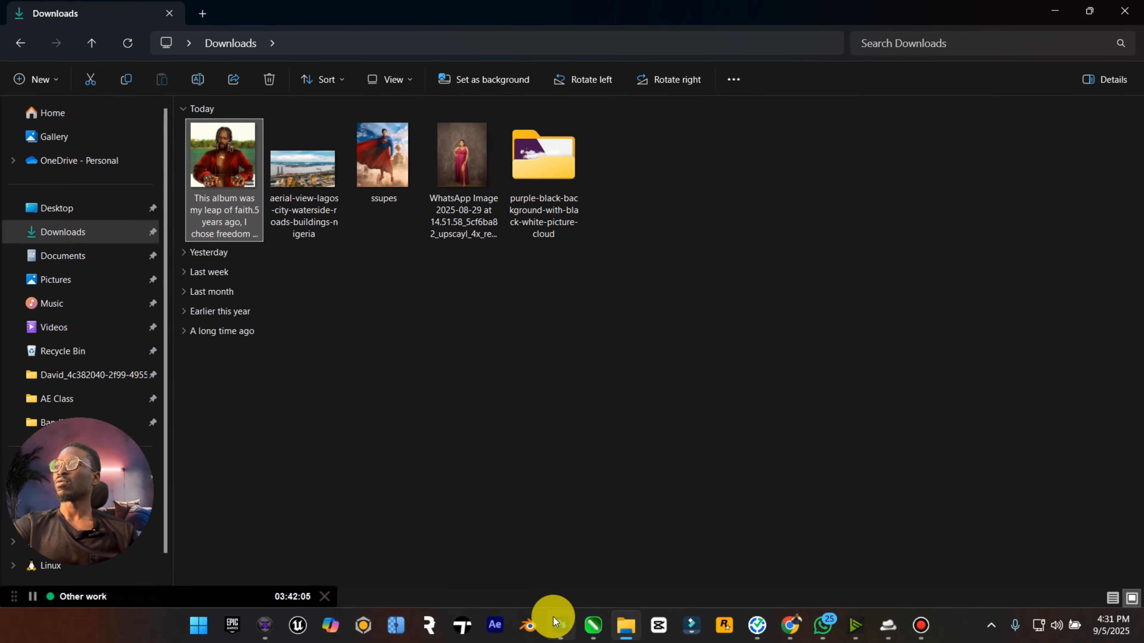
Open Upscayl, upscale the downloaded portrait to 4320x4320 with the General Photo model, and close the program.
click(390, 632)
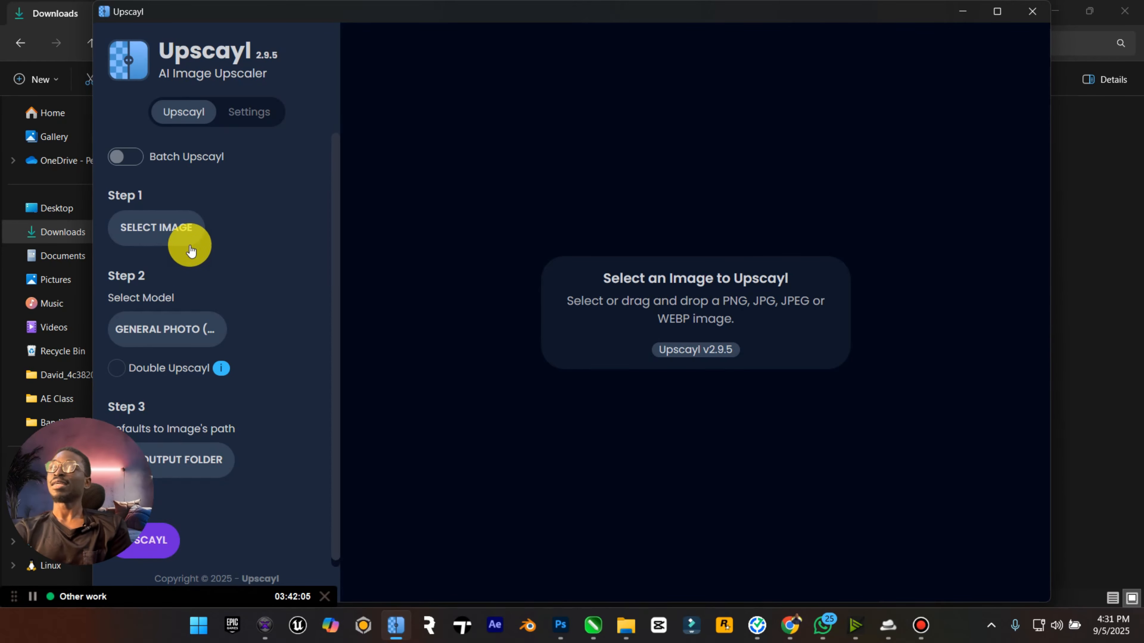
click(188, 238)
double_click(155, 223)
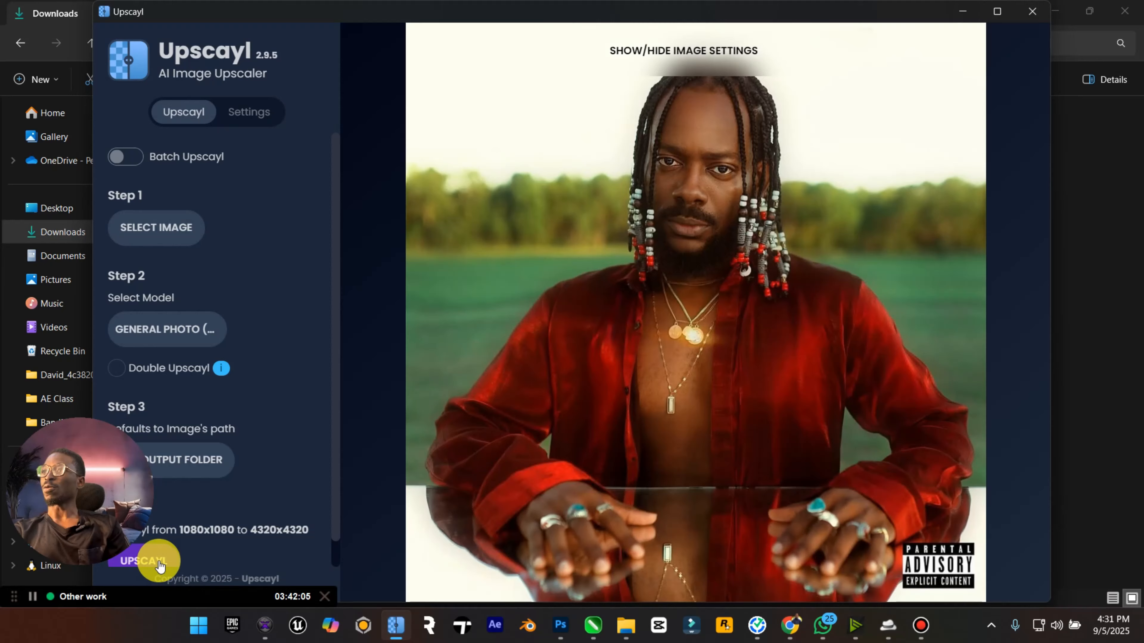
click(160, 566)
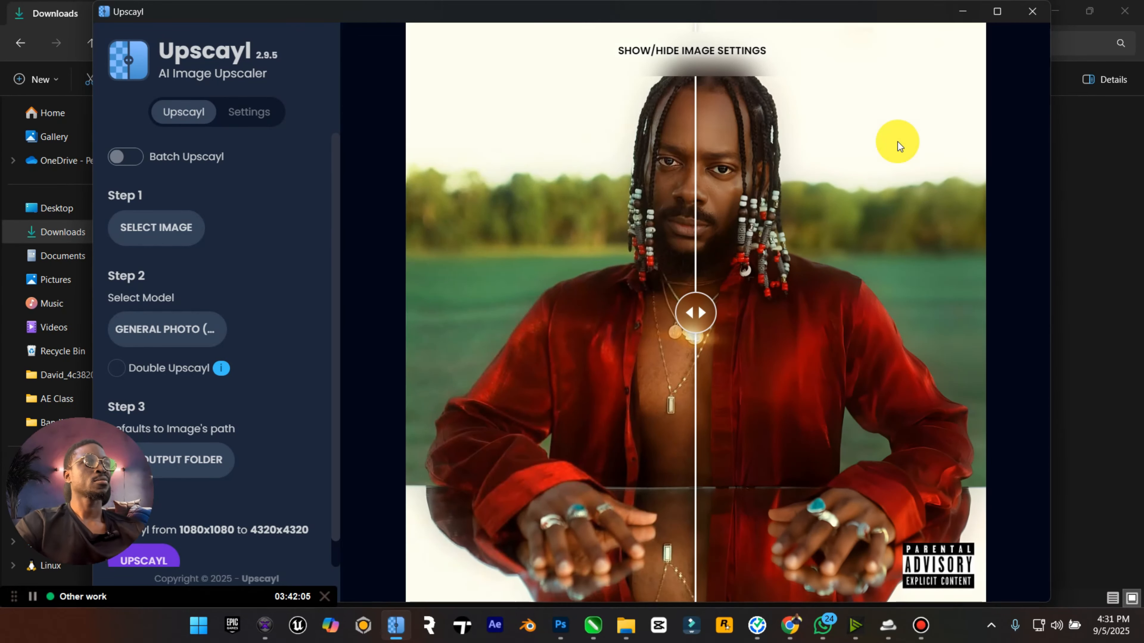
click(1031, 13)
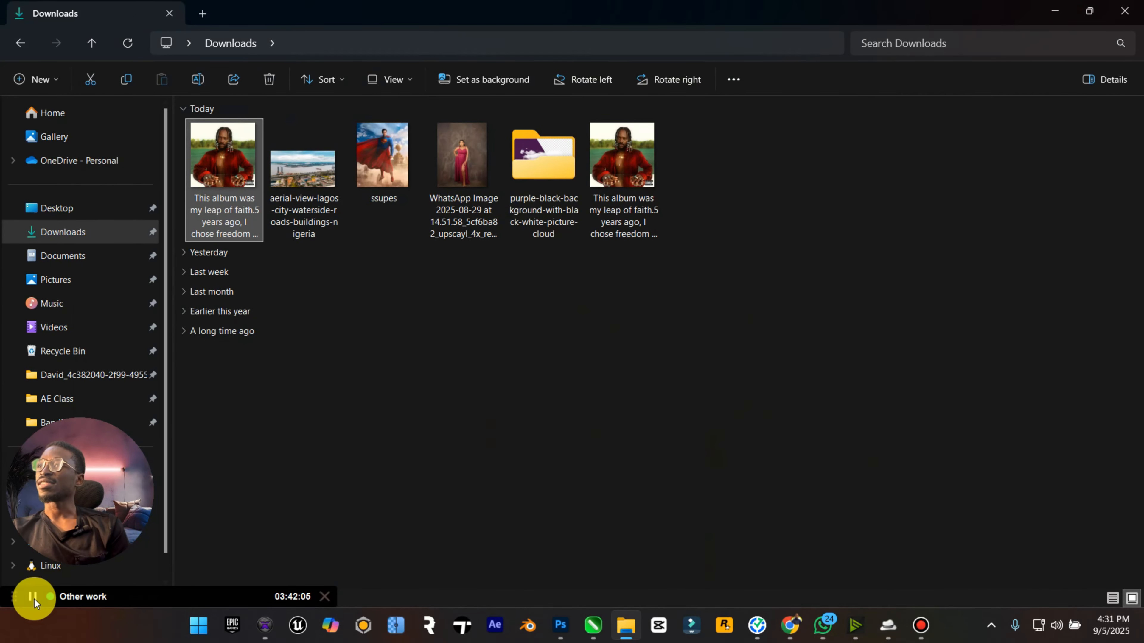
Delete the original low-resolution portrait from the Downloads folder.
drag(14, 597, 1136, 631)
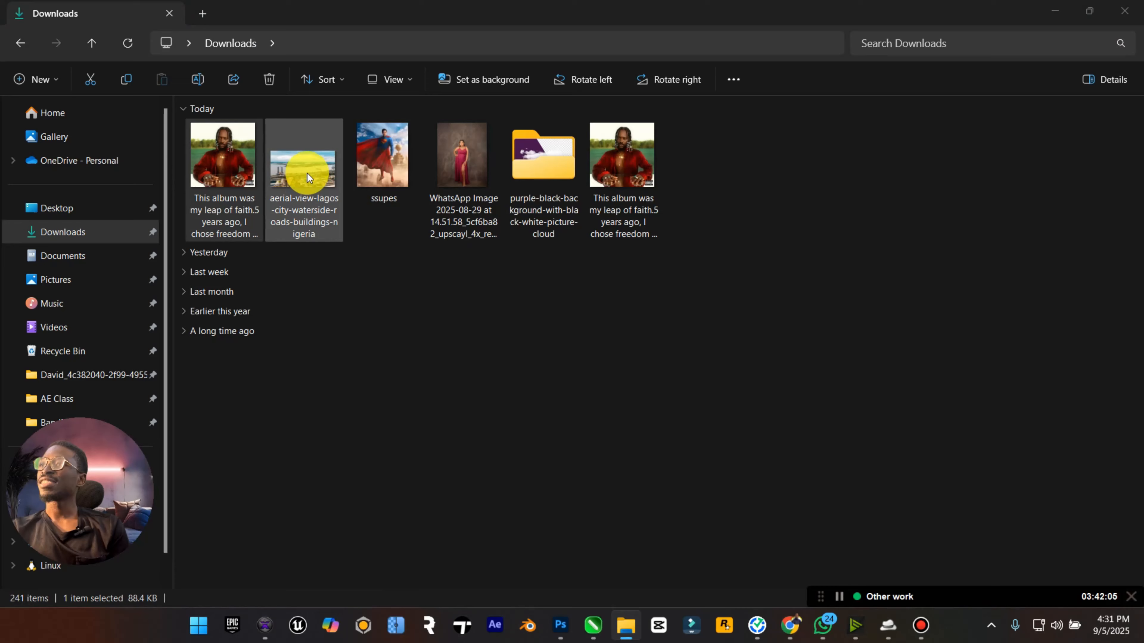
click(222, 180)
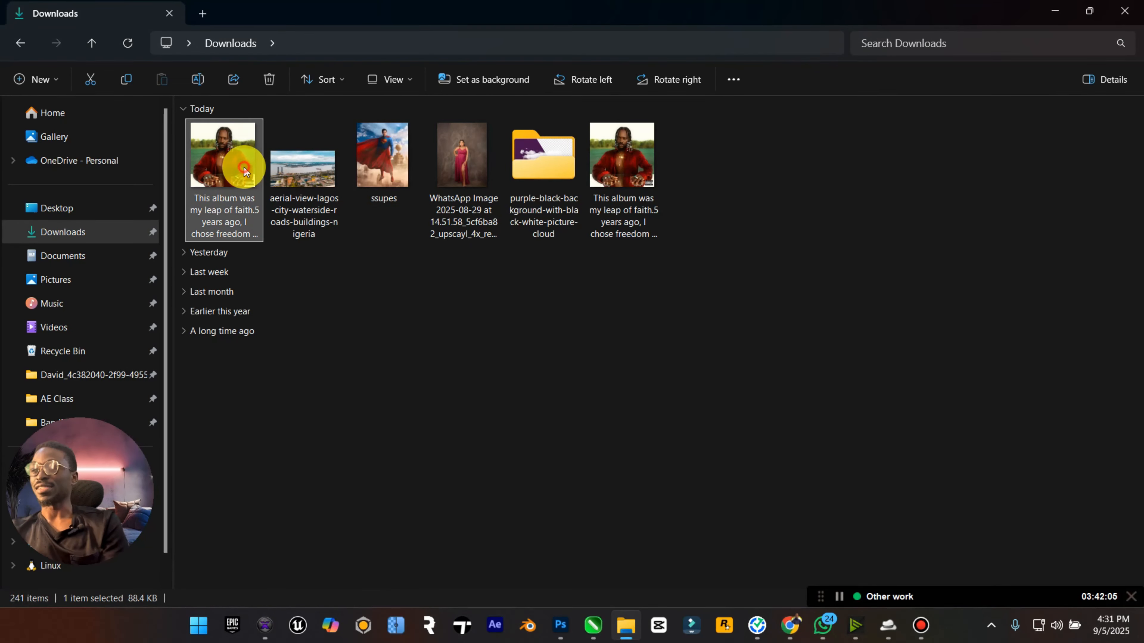
key(Delete)
Rename the upscaled portrait file as 1.
click(554, 176)
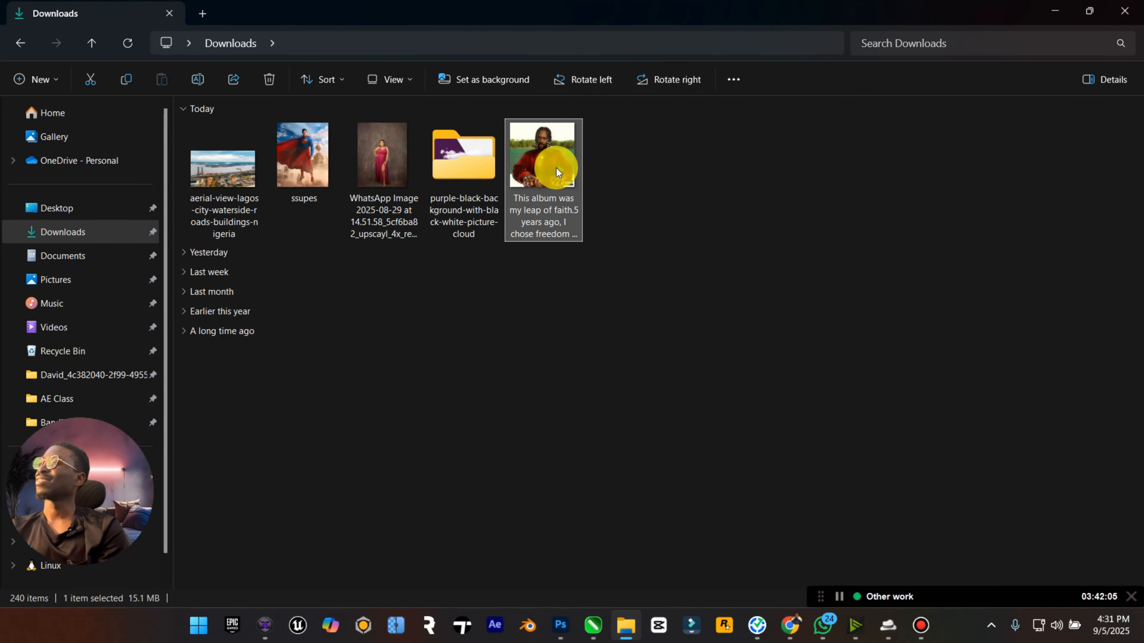
drag(112, 426, 130, 448)
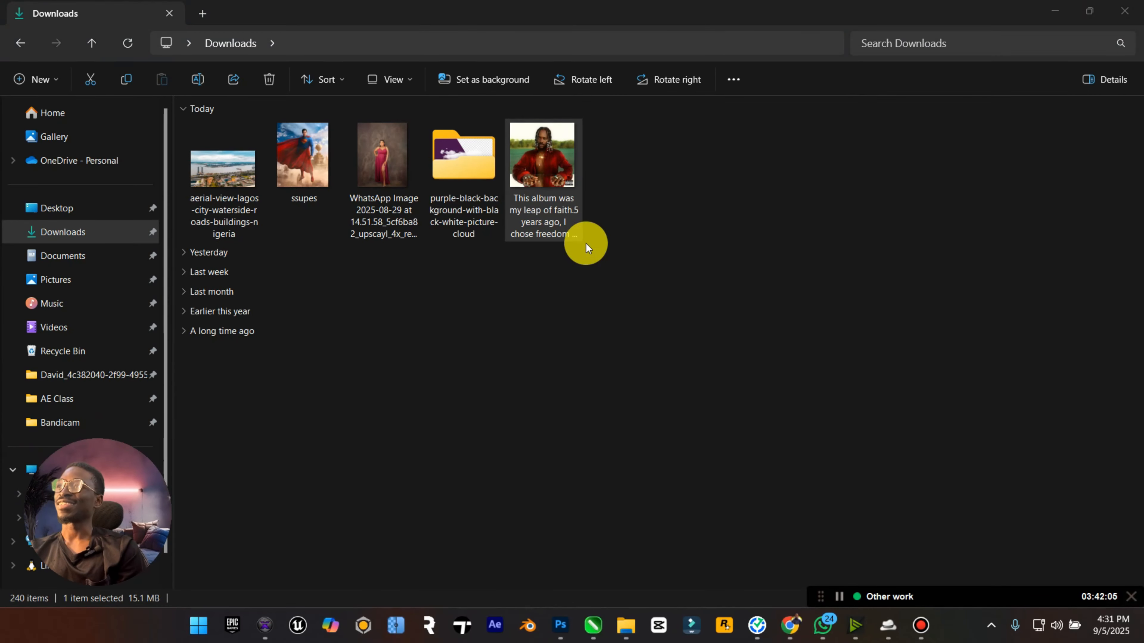
click(558, 163)
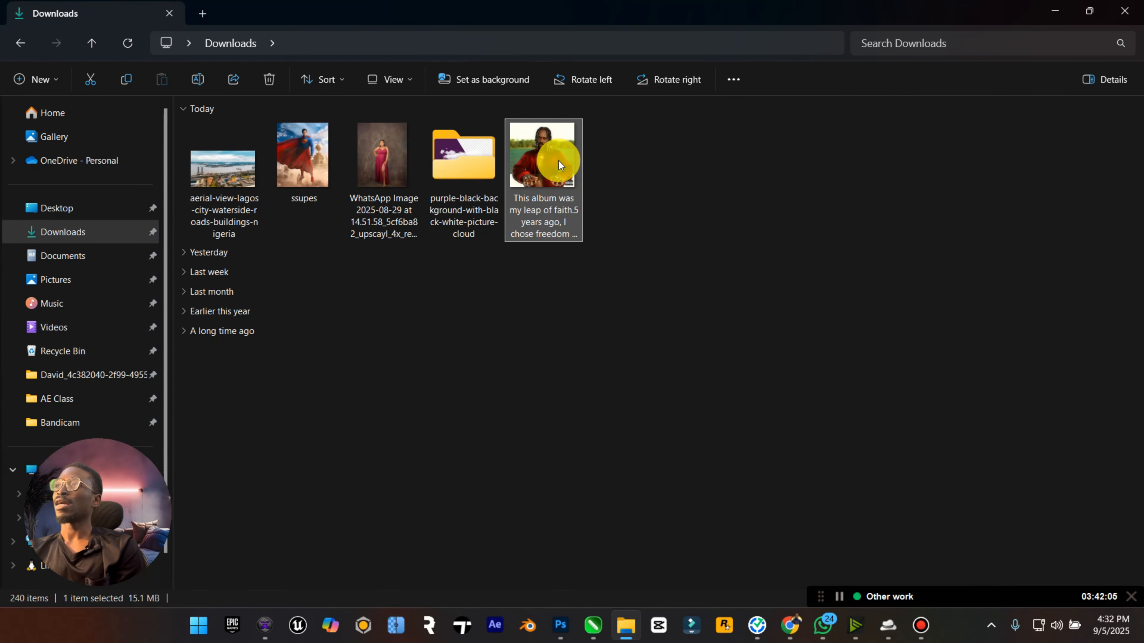
right_click(536, 177)
click(636, 14)
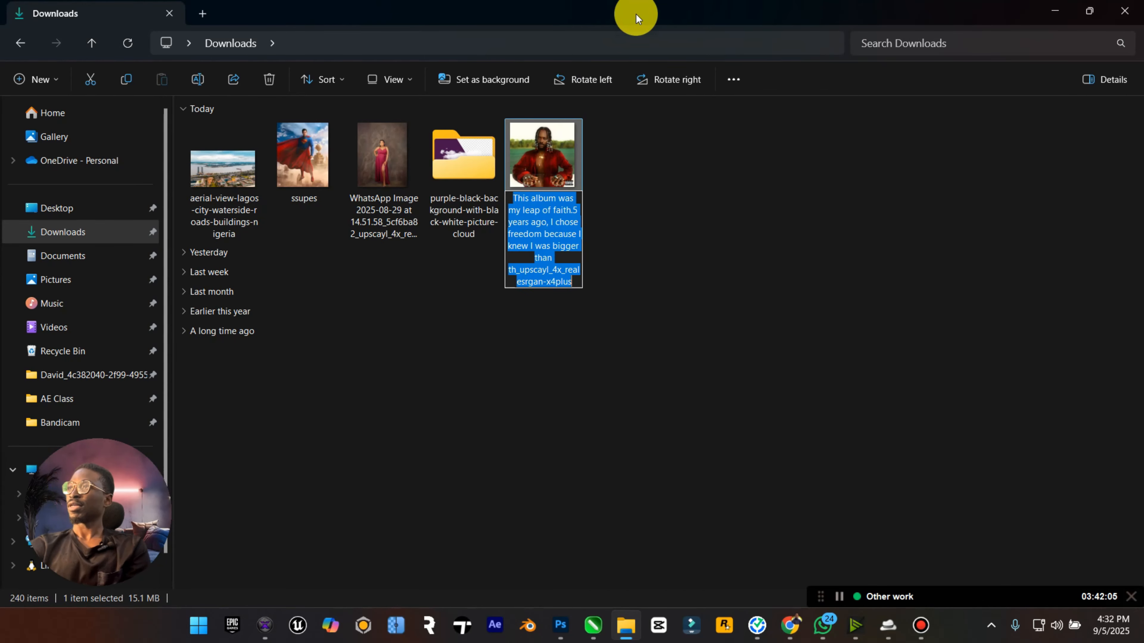
text(1)
key(Return)
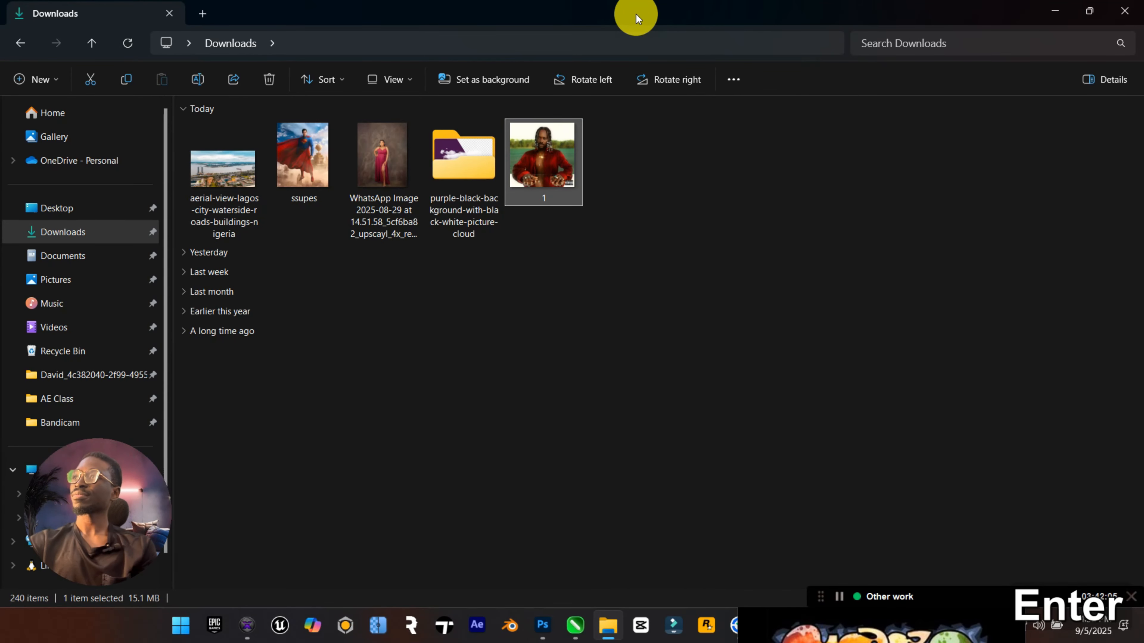
Open image 1 in Photoshop, view the Untitled-1 Superman composite for comparison, and return to the portrait document.
right_click(547, 162)
mouse_move(720, 74)
click(898, 78)
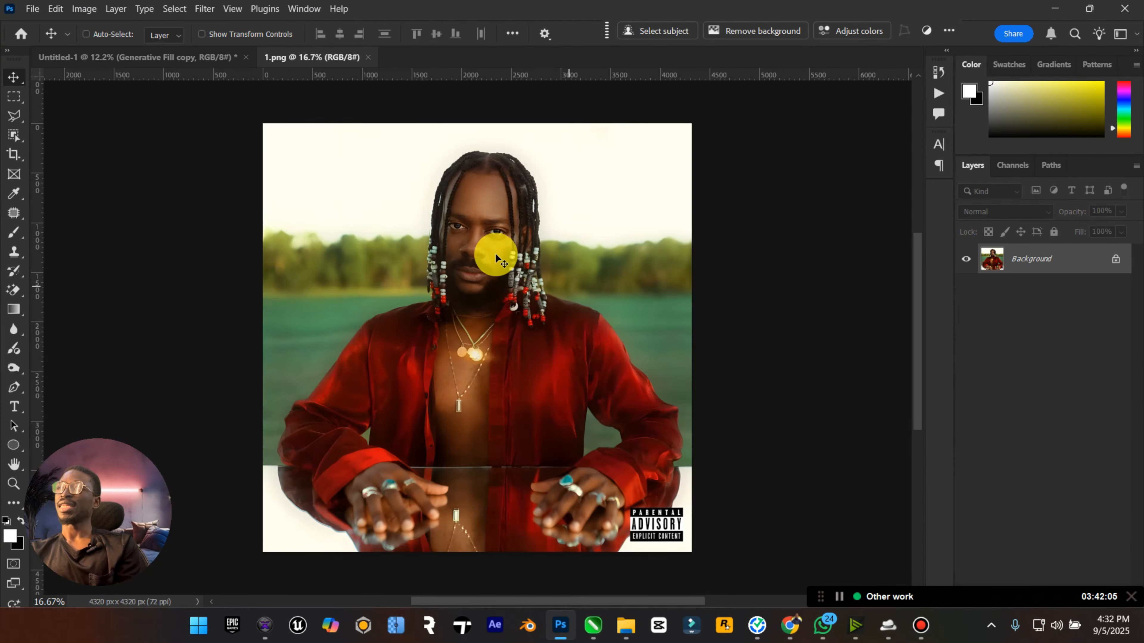
click(194, 56)
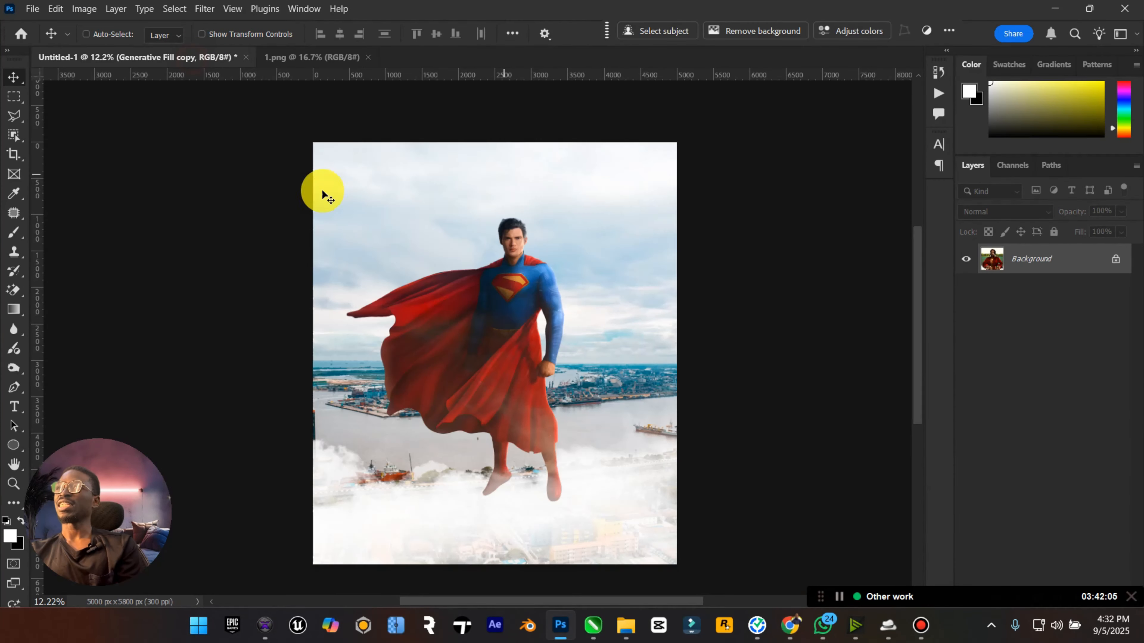
click(340, 54)
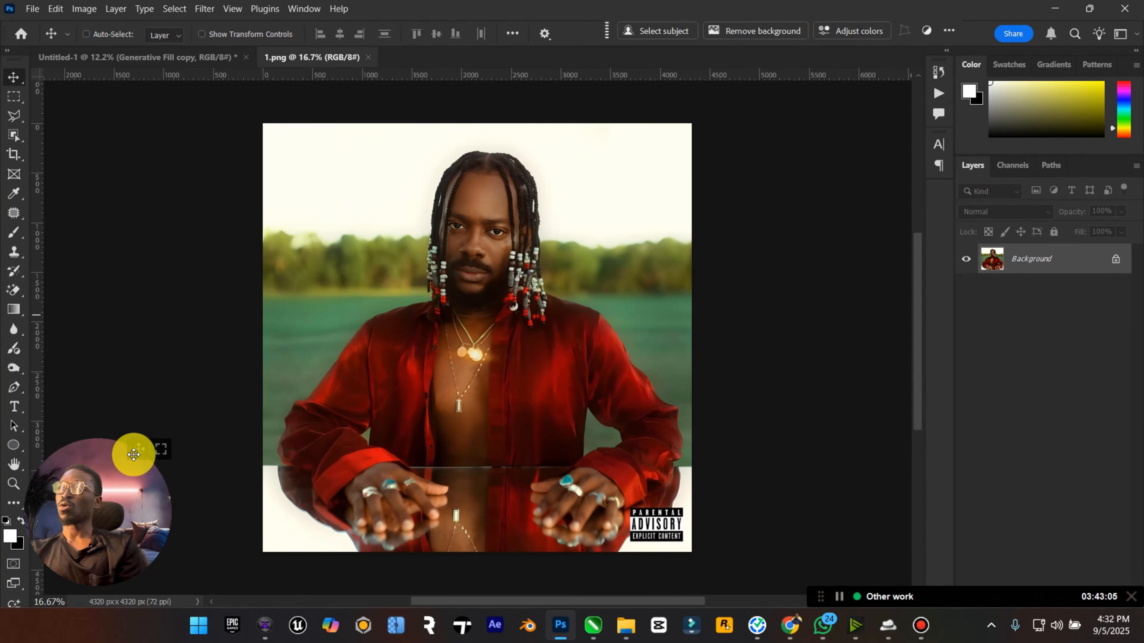
drag(134, 454, 1095, 396)
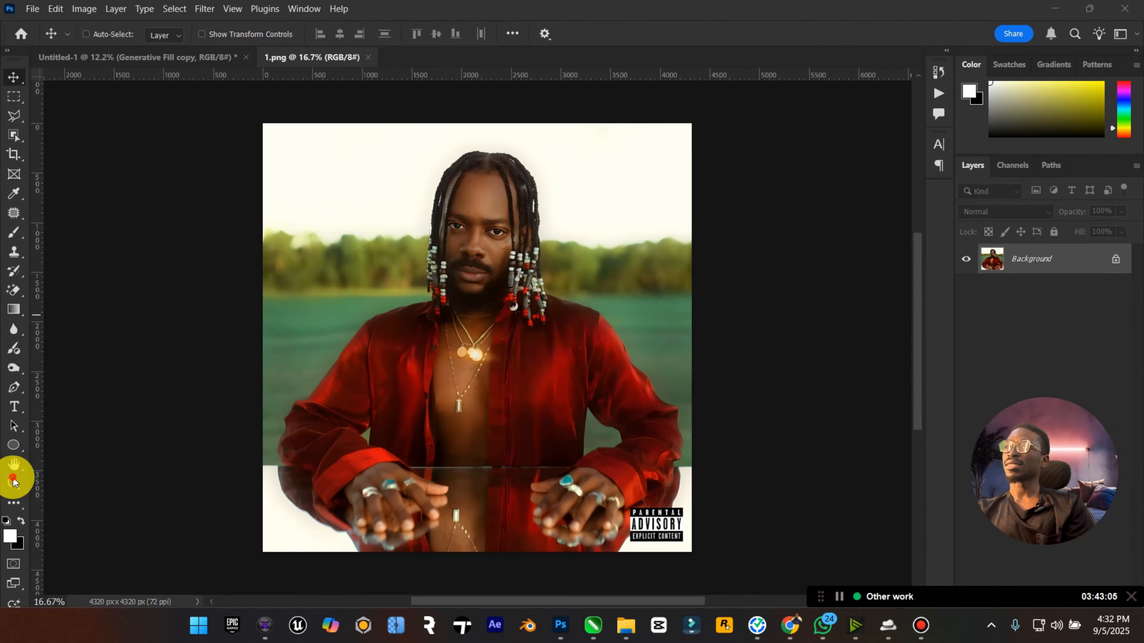
drag(446, 199, 511, 200)
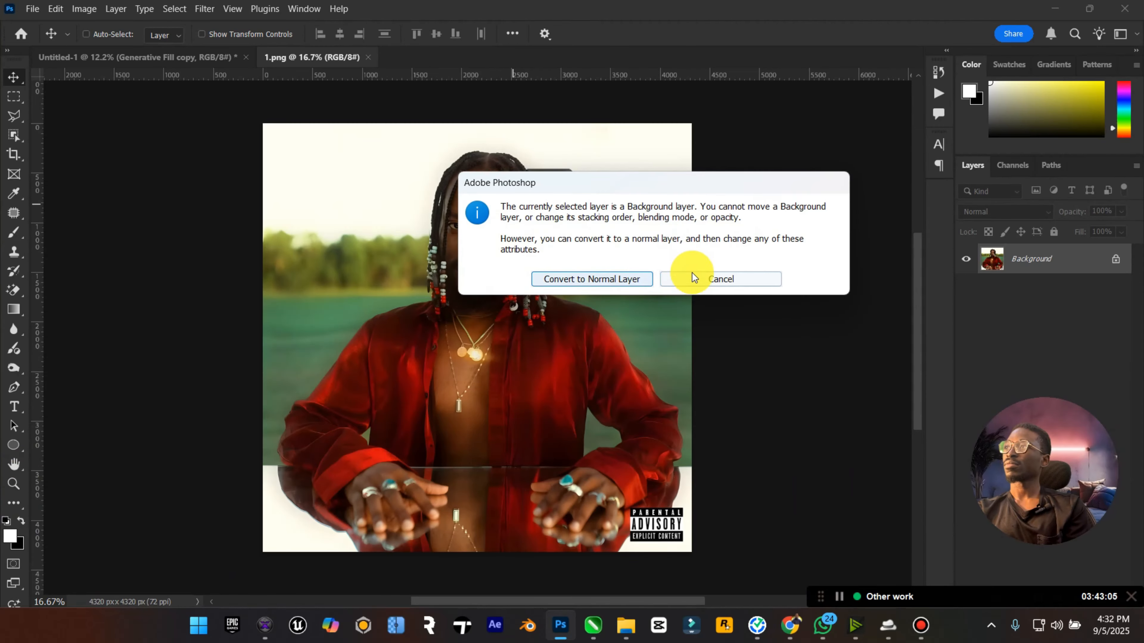
click(692, 276)
Select the man's head, braids and beads in the portrait with the Quick Selection tool.
click(13, 483)
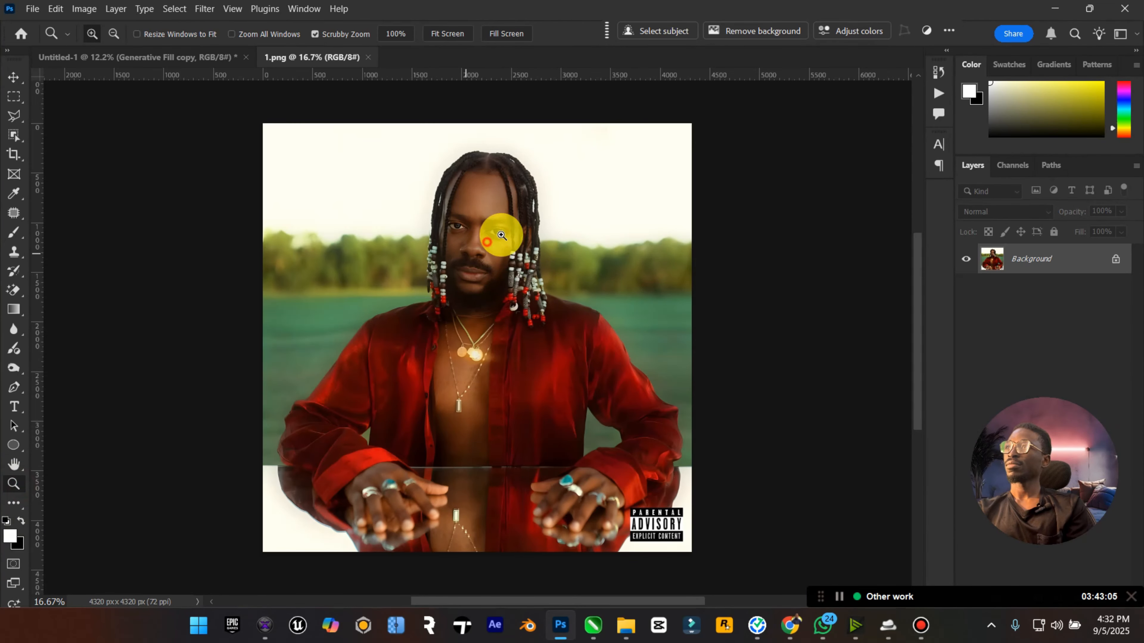
drag(501, 235, 528, 251)
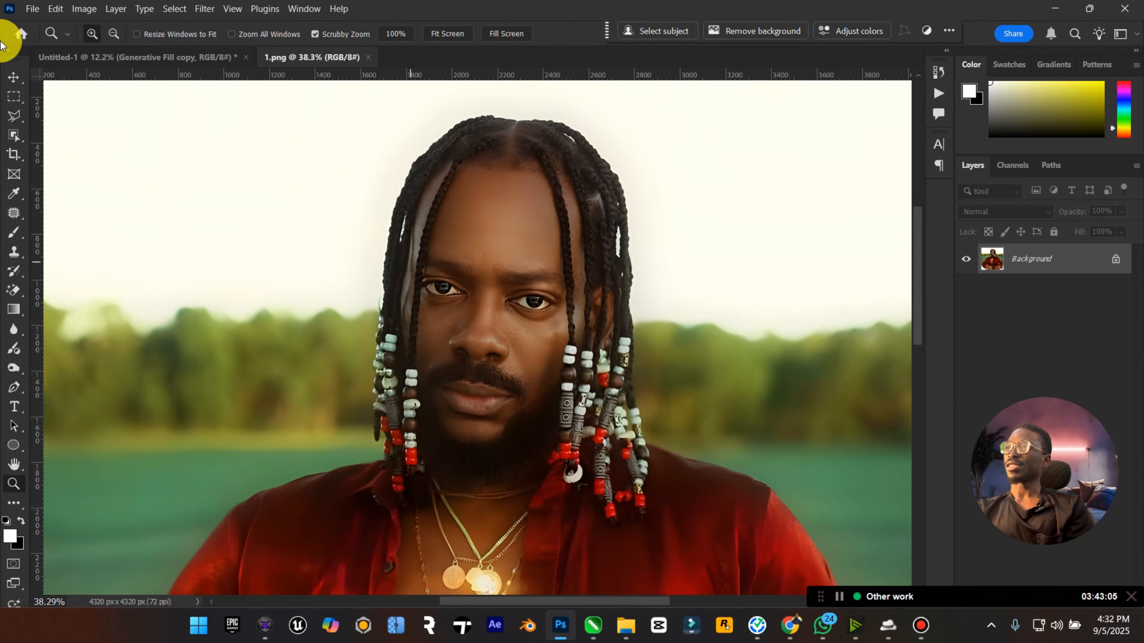
click(17, 120)
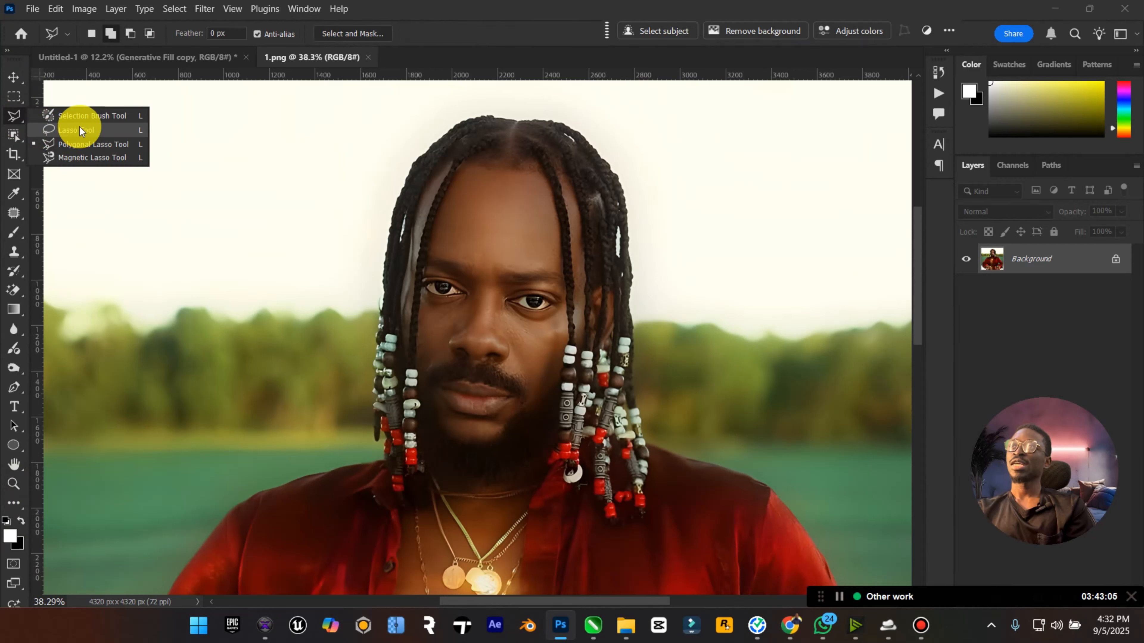
click(14, 137)
click(86, 151)
mouse_move(474, 183)
mouse_down()
mouse_move(500, 158)
mouse_move(467, 217)
mouse_move(428, 370)
mouse_move(470, 427)
mouse_move(446, 415)
mouse_up()
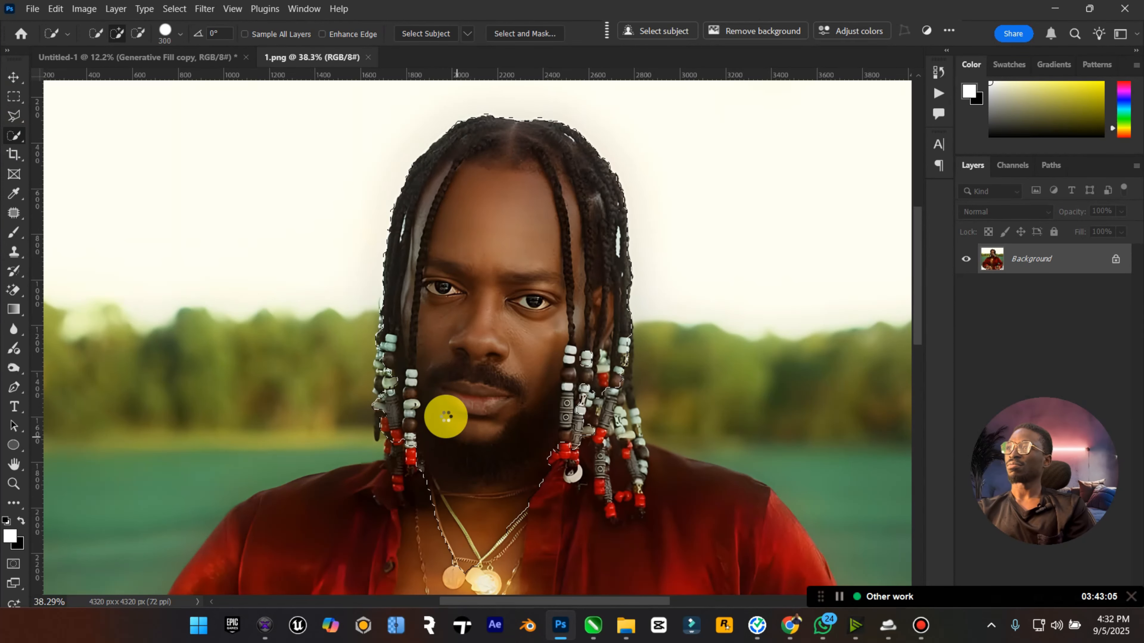
drag(414, 351, 417, 409)
mouse_move(558, 394)
mouse_down()
mouse_move(582, 355)
mouse_move(584, 454)
mouse_move(596, 452)
mouse_move(589, 357)
mouse_up()
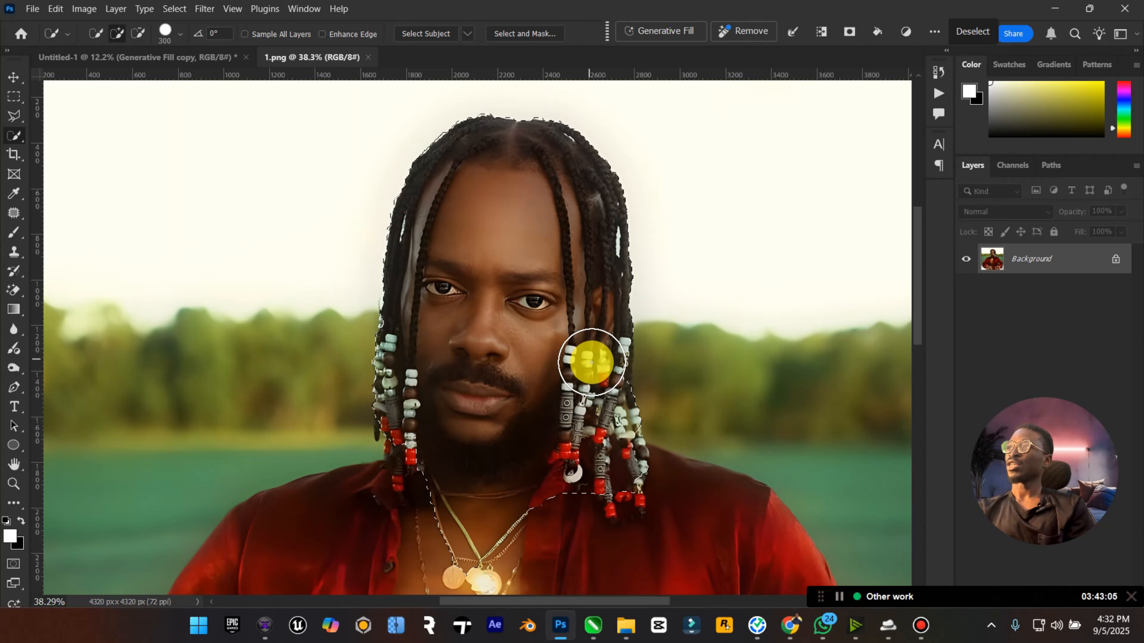
Add the dark hanging ornament beside the beads on the portrait's left side to the selection with the Polygonal Lasso.
click(13, 483)
drag(408, 452, 439, 440)
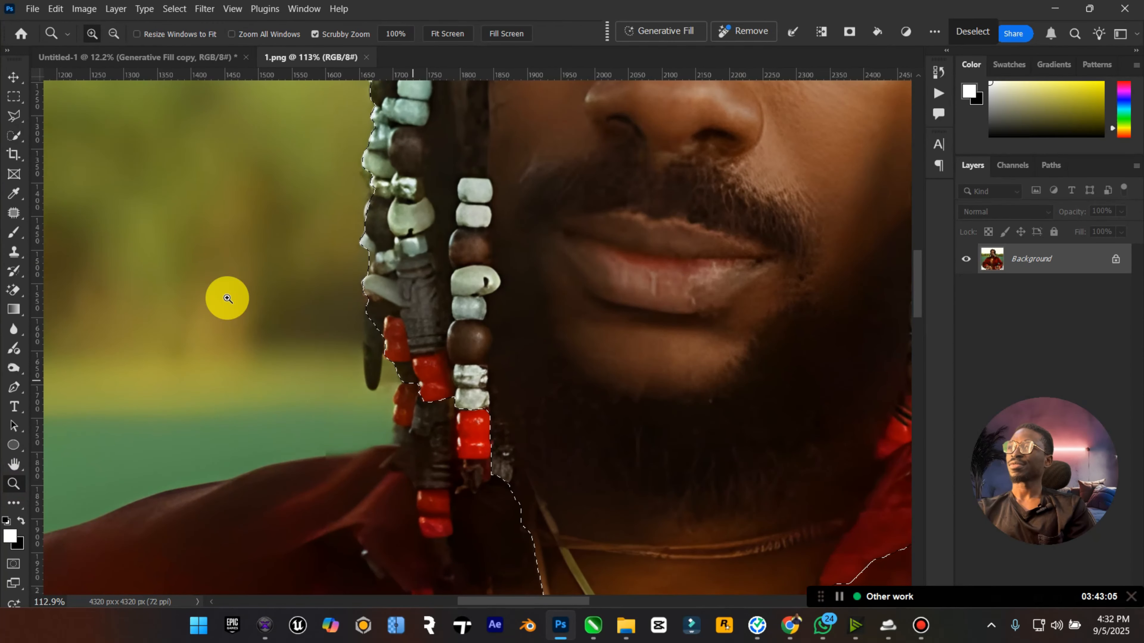
click(13, 118)
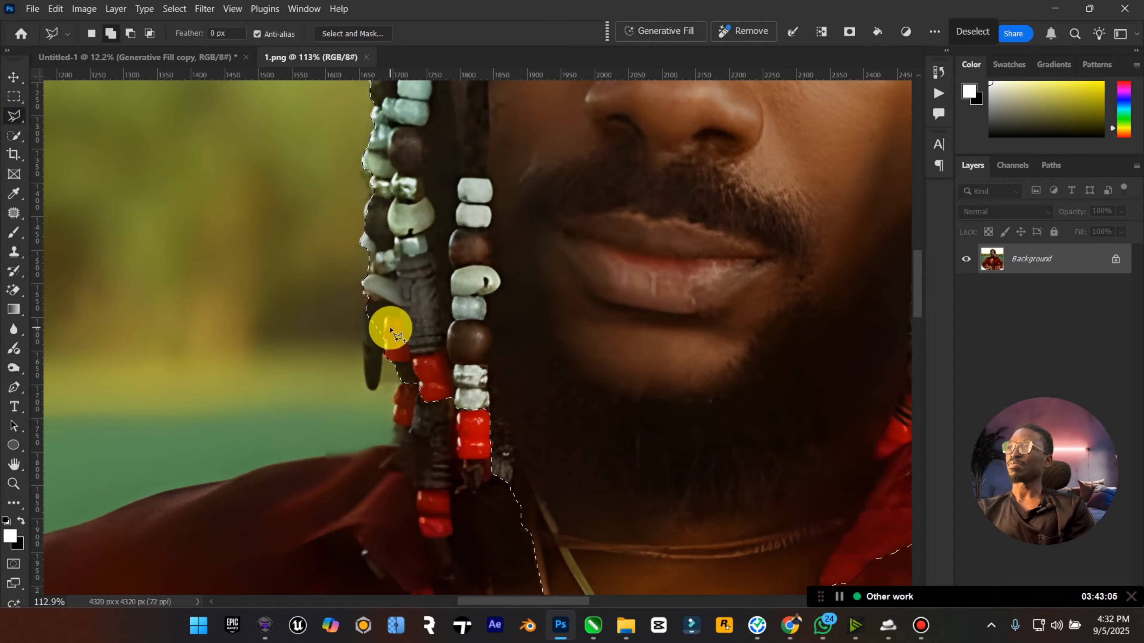
click(382, 340)
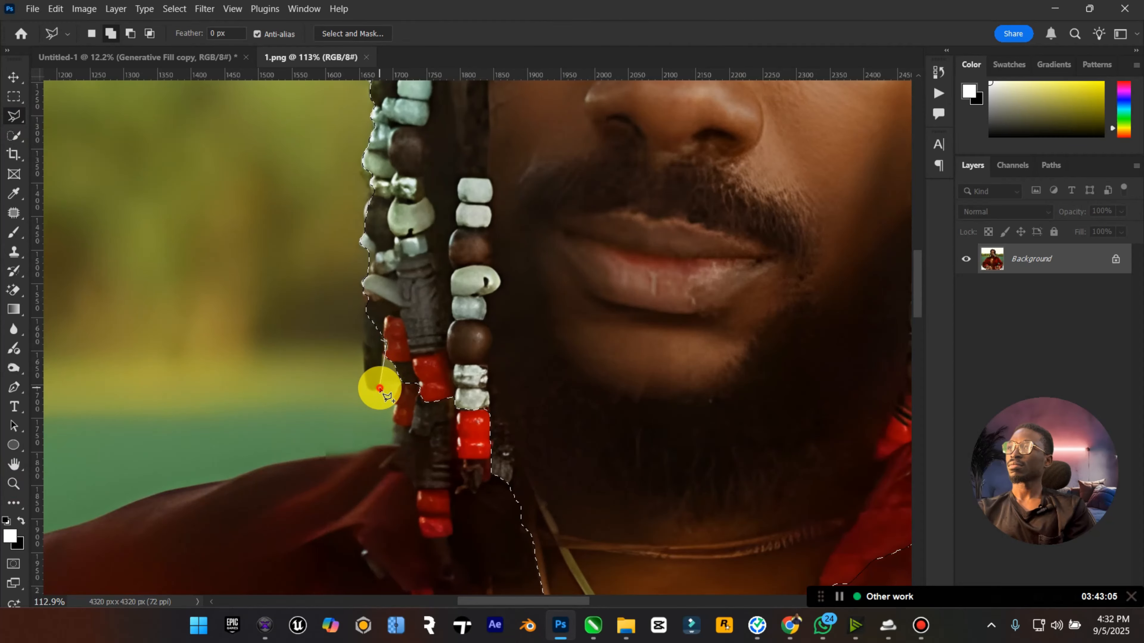
click(366, 385)
click(362, 354)
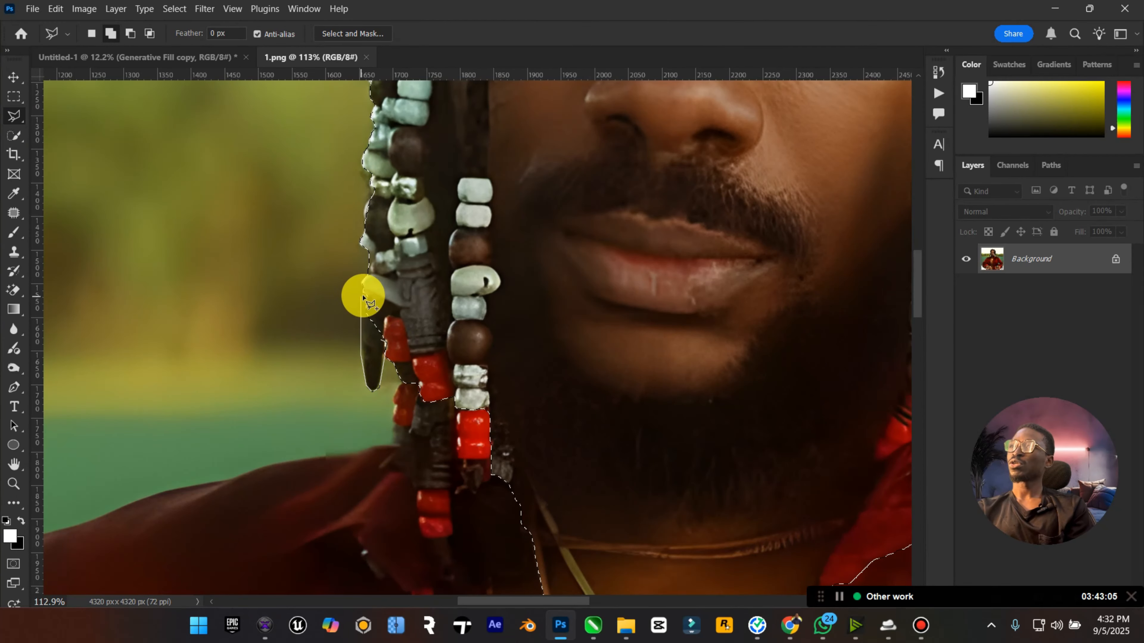
click(364, 296)
double_click(406, 284)
click(406, 352)
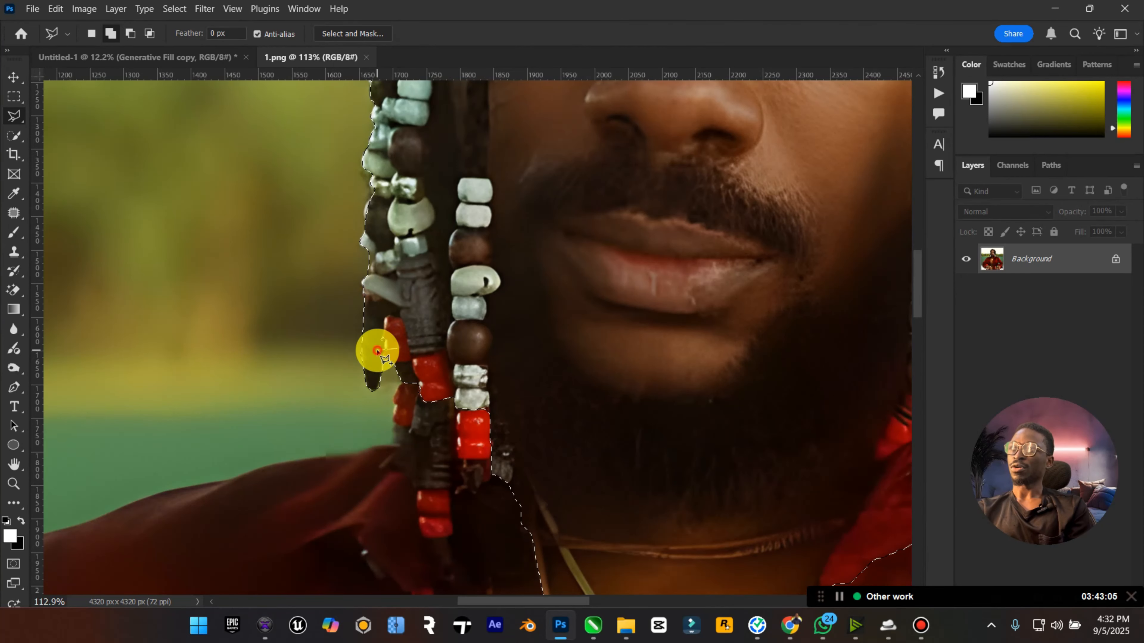
click(378, 351)
click(372, 333)
double_click(420, 311)
Add the missed outer edge of the left braids, just above the beads, to the selection.
scroll(406, 288, up, 5)
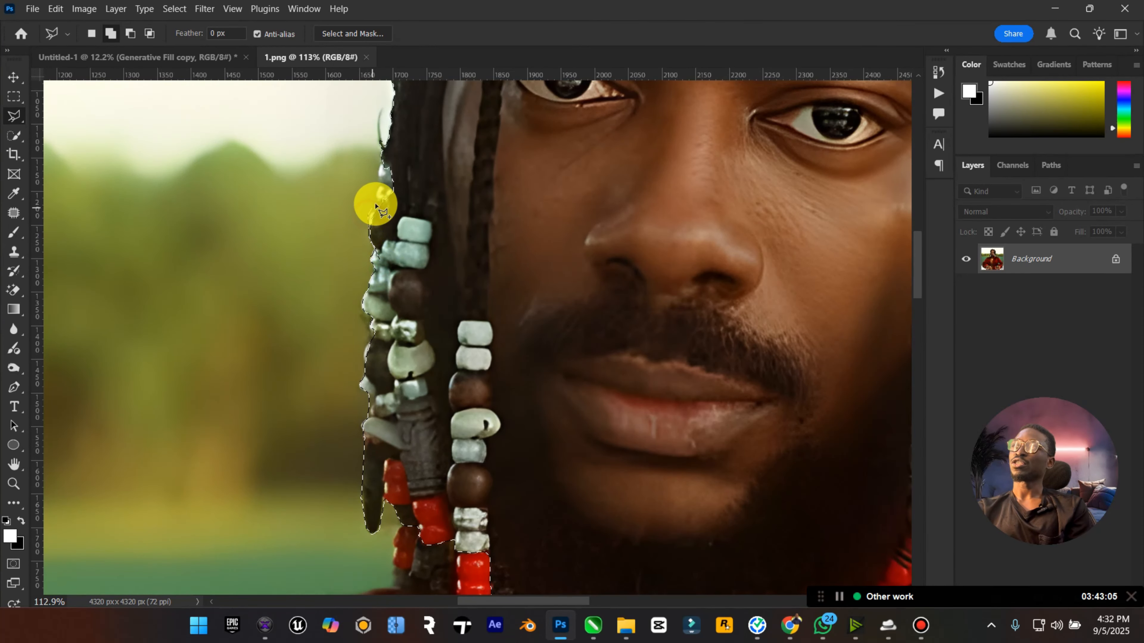
click(374, 185)
click(390, 139)
double_click(486, 169)
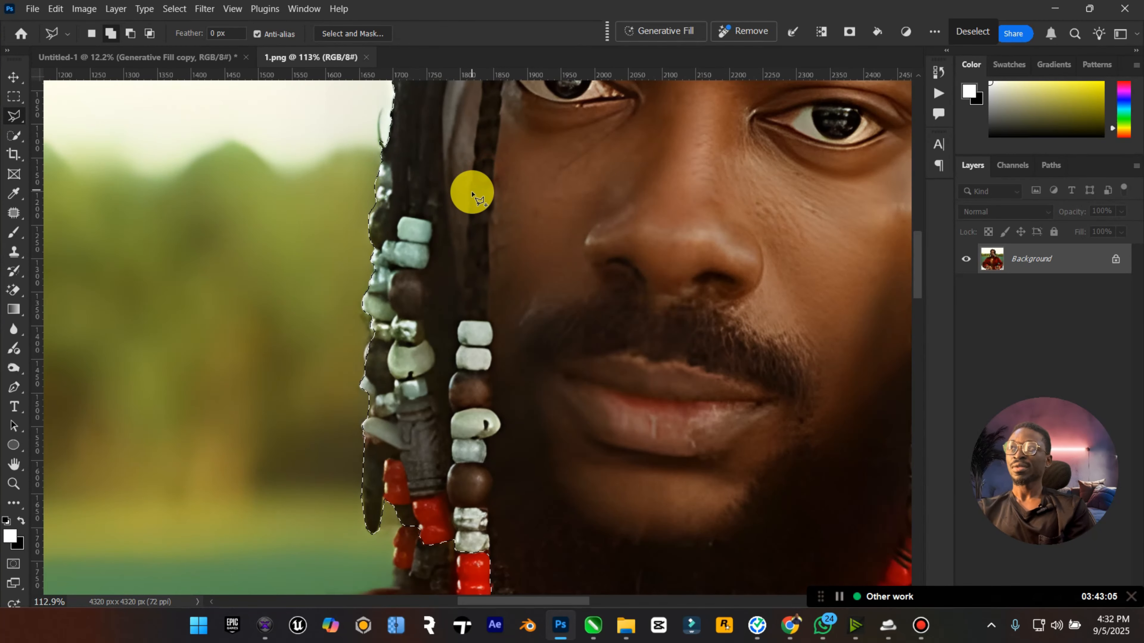
Subtract the narrow background gap between the left braids from the selection and refine the gap's edge.
scroll(460, 223, up, 5)
scroll(460, 224, up, 7)
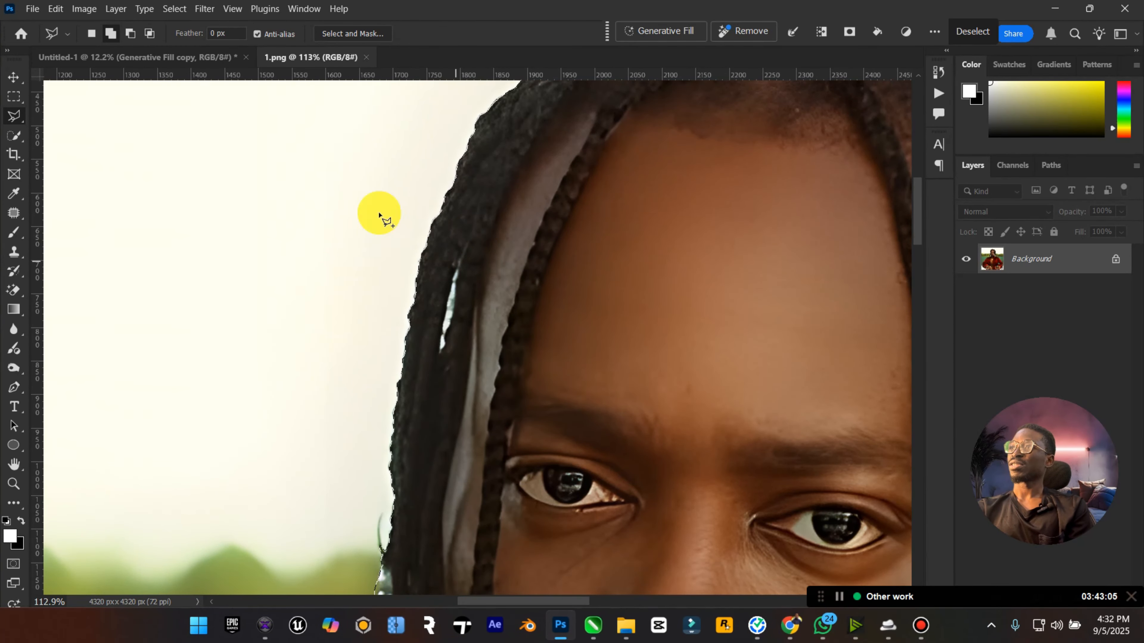
click(130, 33)
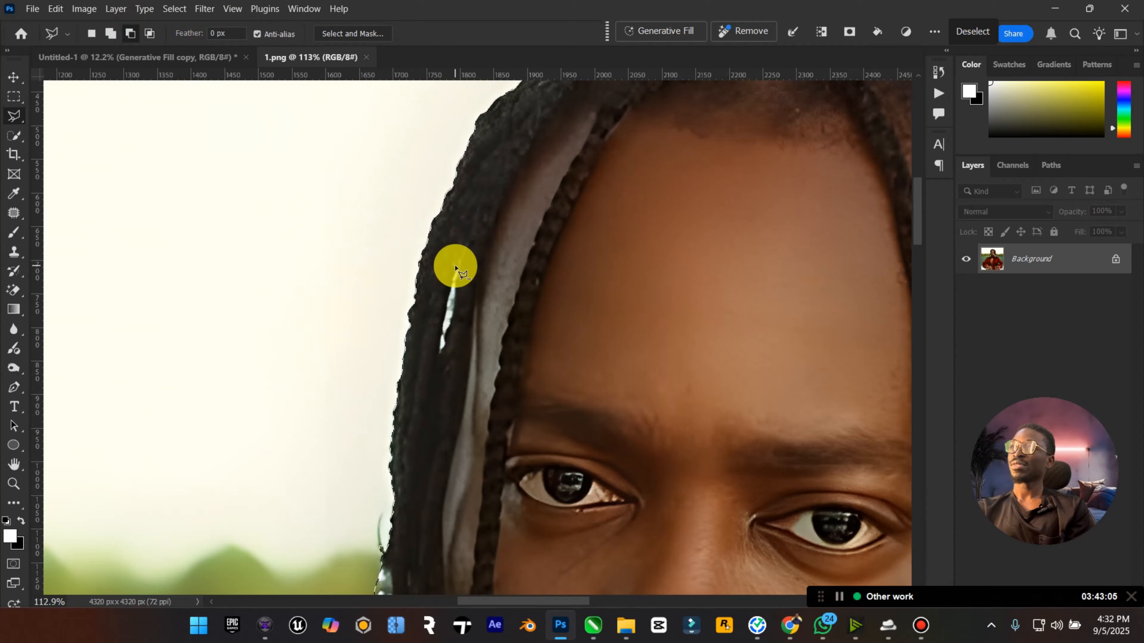
click(454, 266)
click(443, 310)
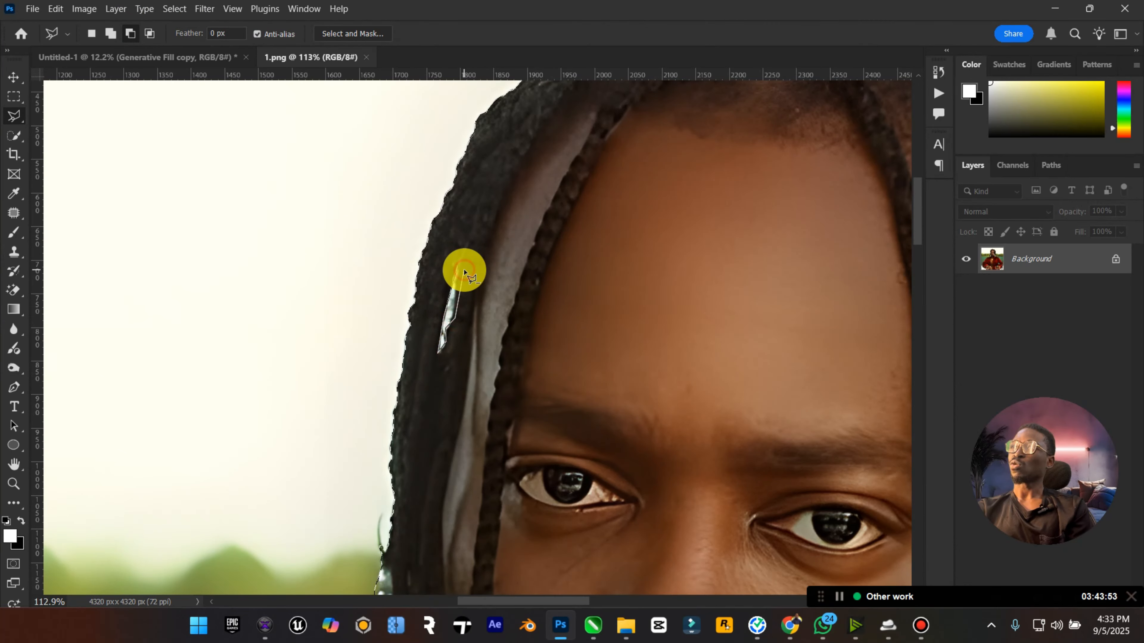
click(455, 270)
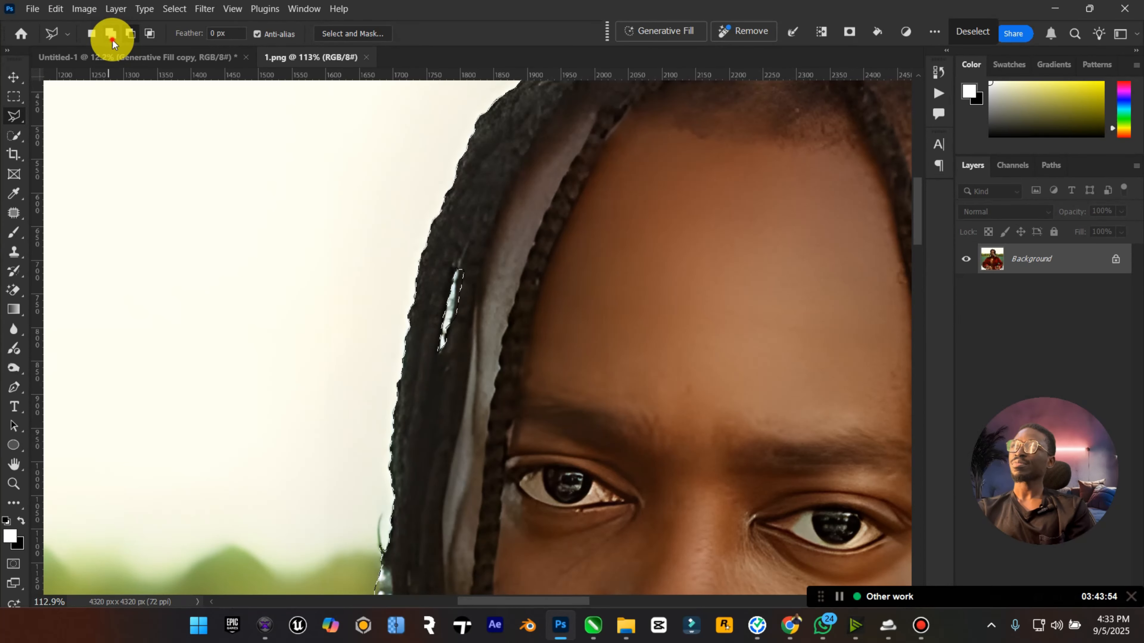
click(448, 320)
click(455, 271)
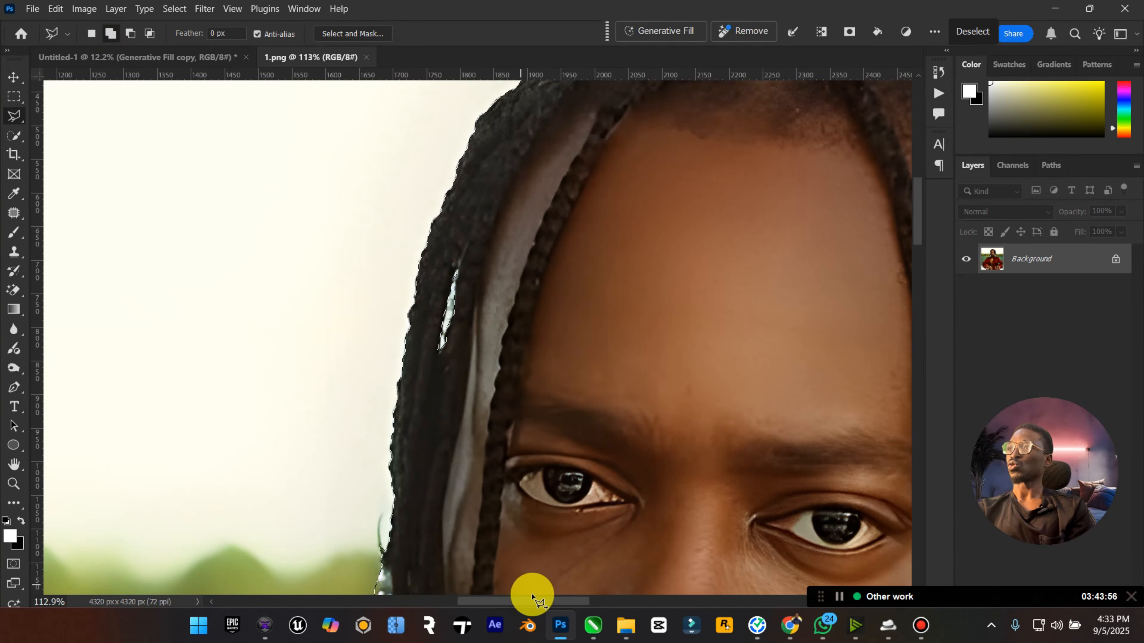
click(562, 594)
key(Escape)
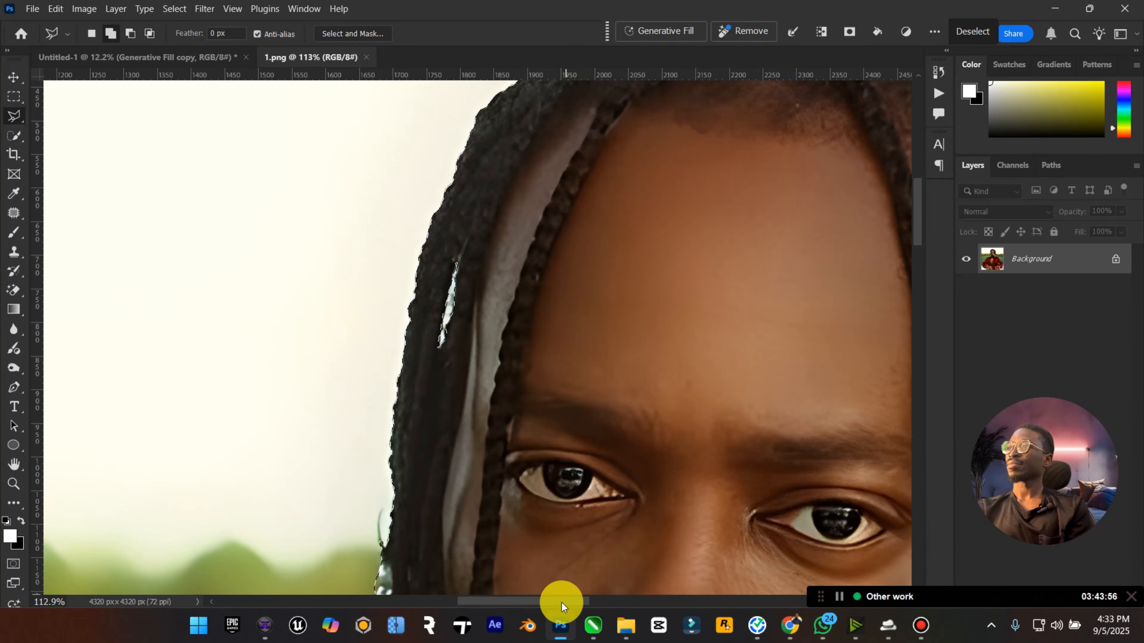
Subtract the small background gap near the crown in the right-hand braids from the selection.
drag(569, 602, 606, 544)
scroll(608, 432, up, 4)
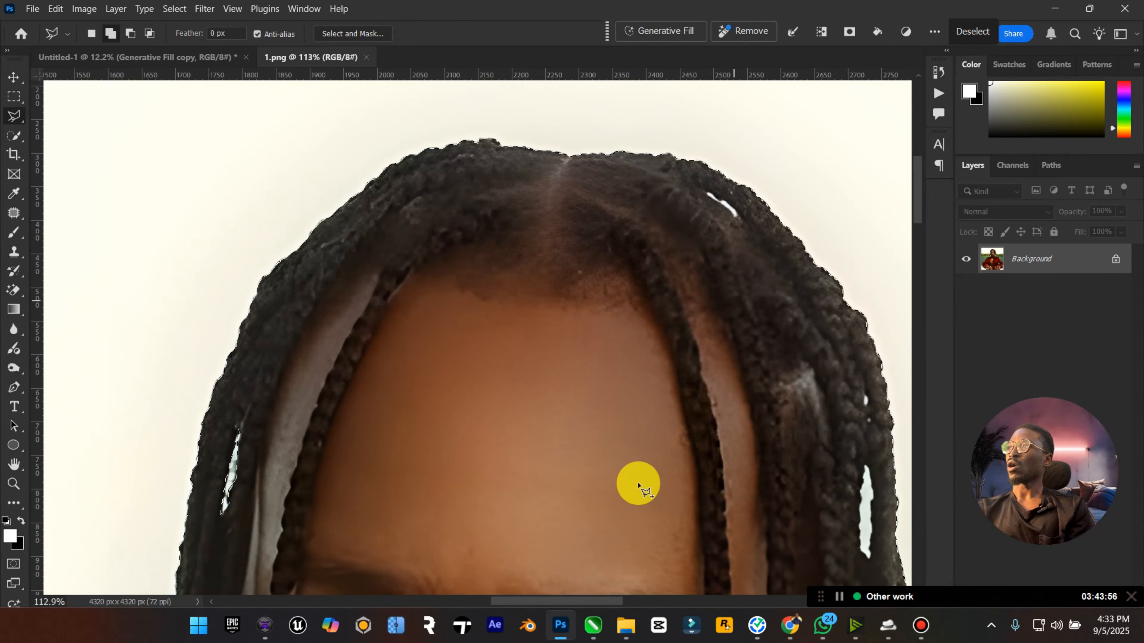
drag(583, 602, 638, 603)
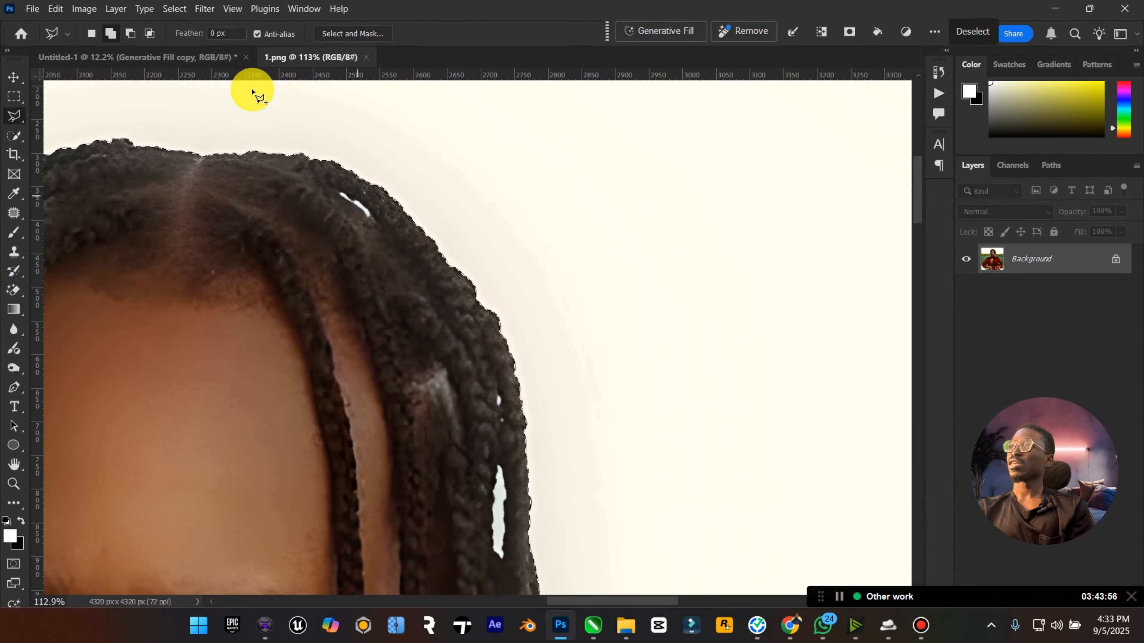
click(131, 40)
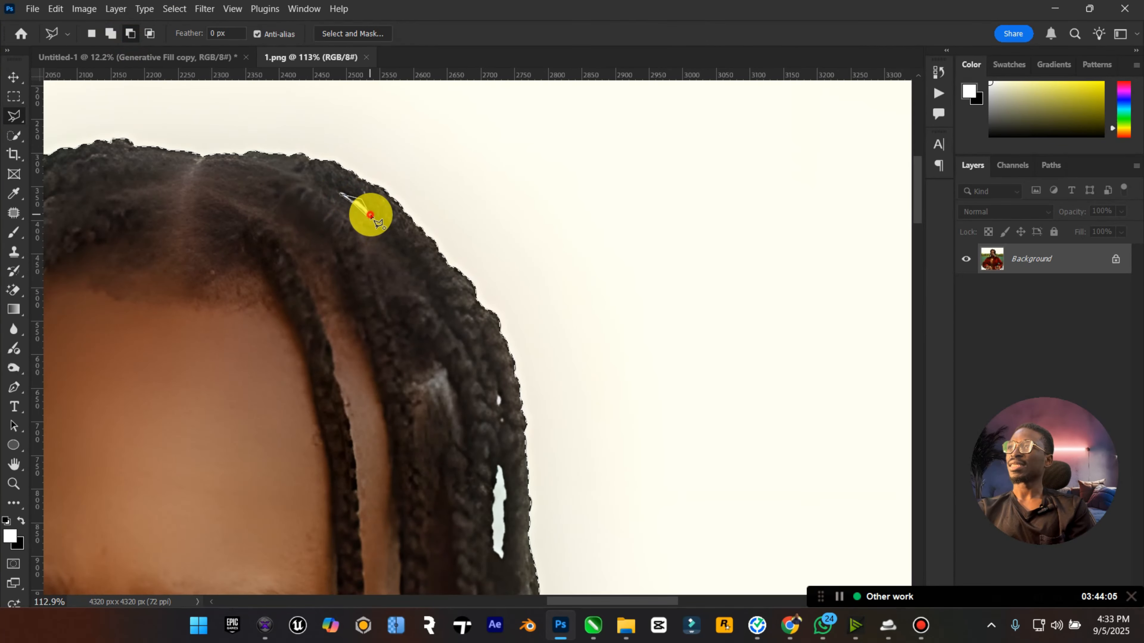
click(371, 216)
click(371, 216)
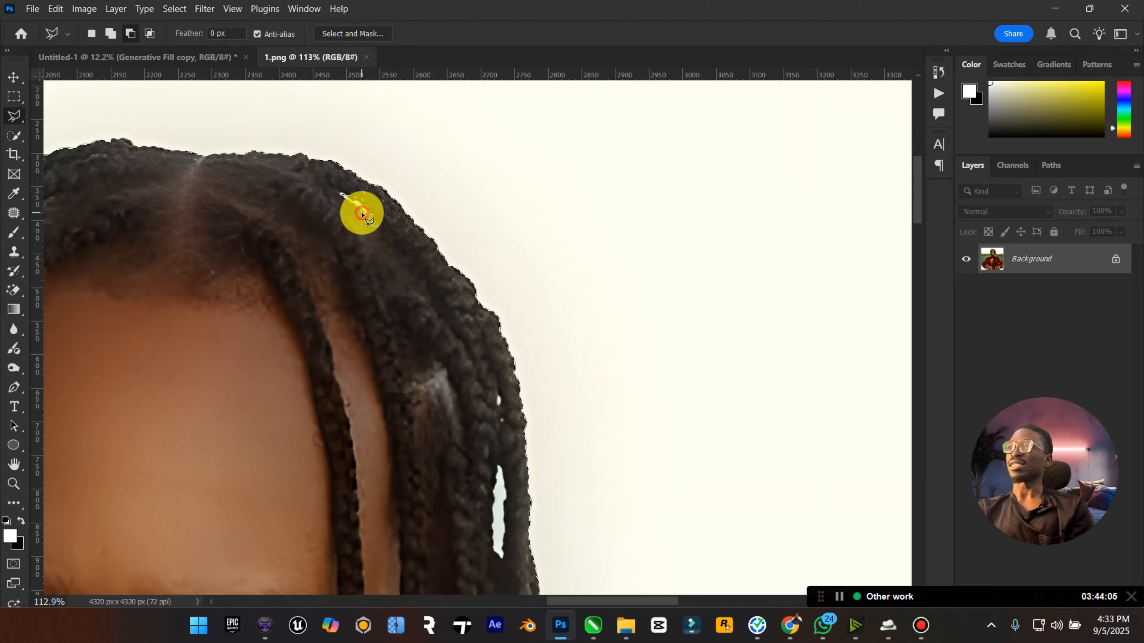
Subtract the long background gap between the right-hand braids, above eye level, from the selection.
scroll(523, 332, down, 3)
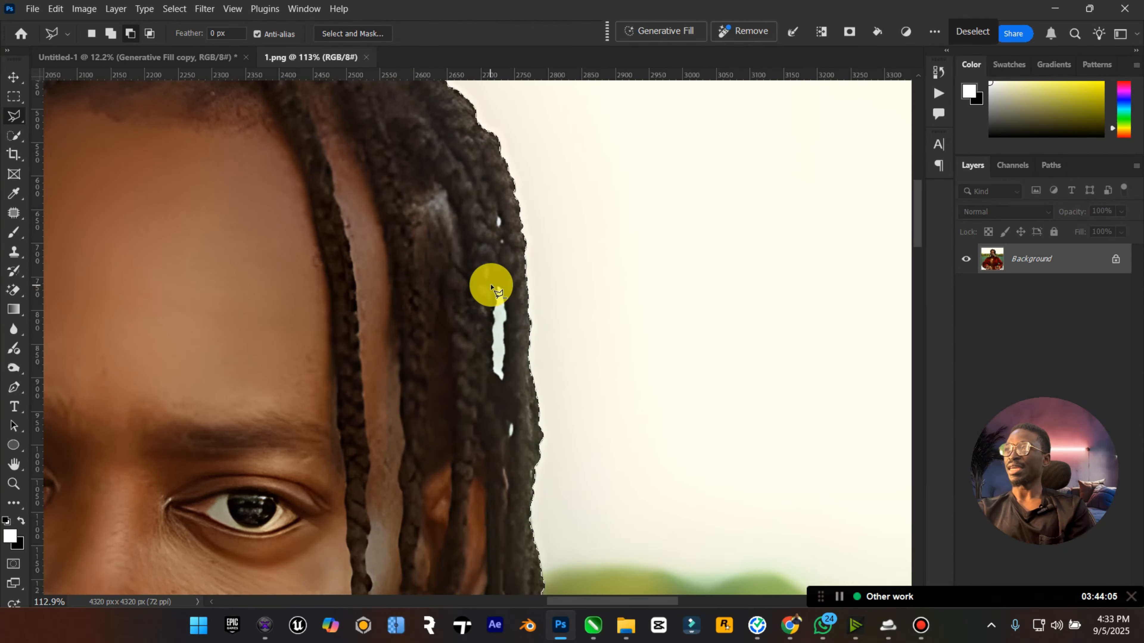
click(498, 284)
click(493, 320)
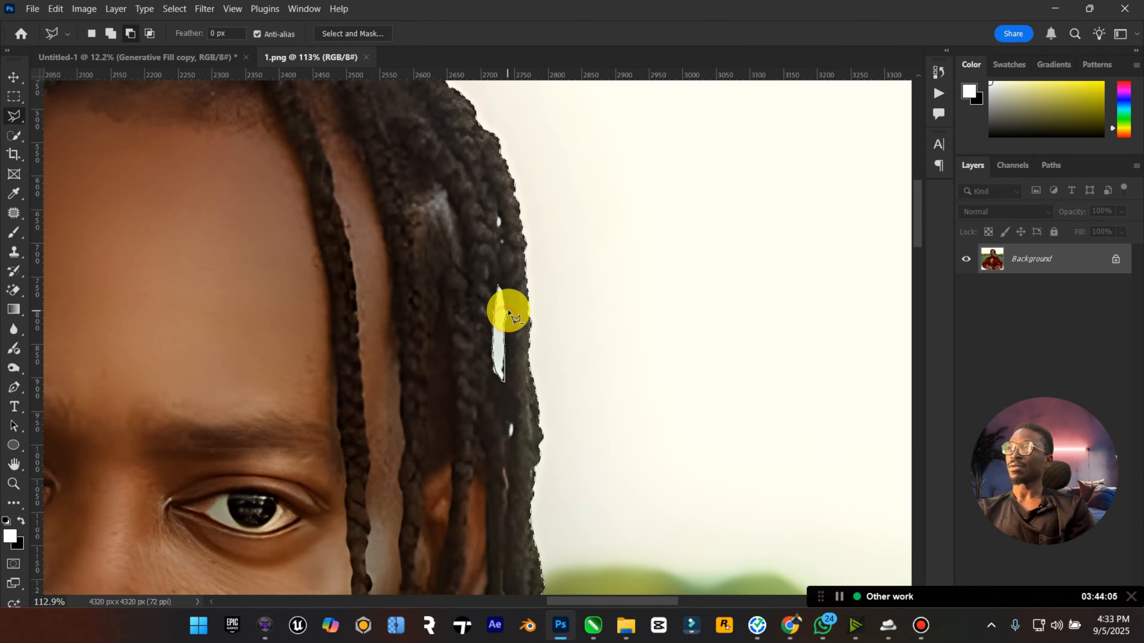
double_click(507, 311)
Add the missed outer edge of the right braids, beside the upper beads, to the selection.
scroll(518, 331, down, 6)
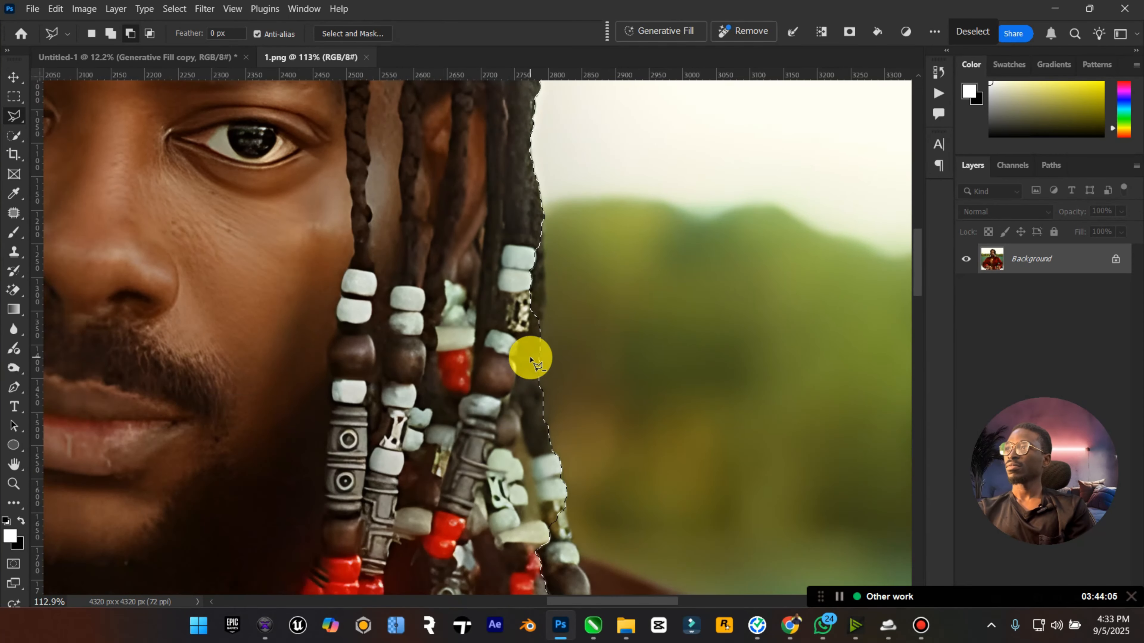
click(110, 33)
click(540, 176)
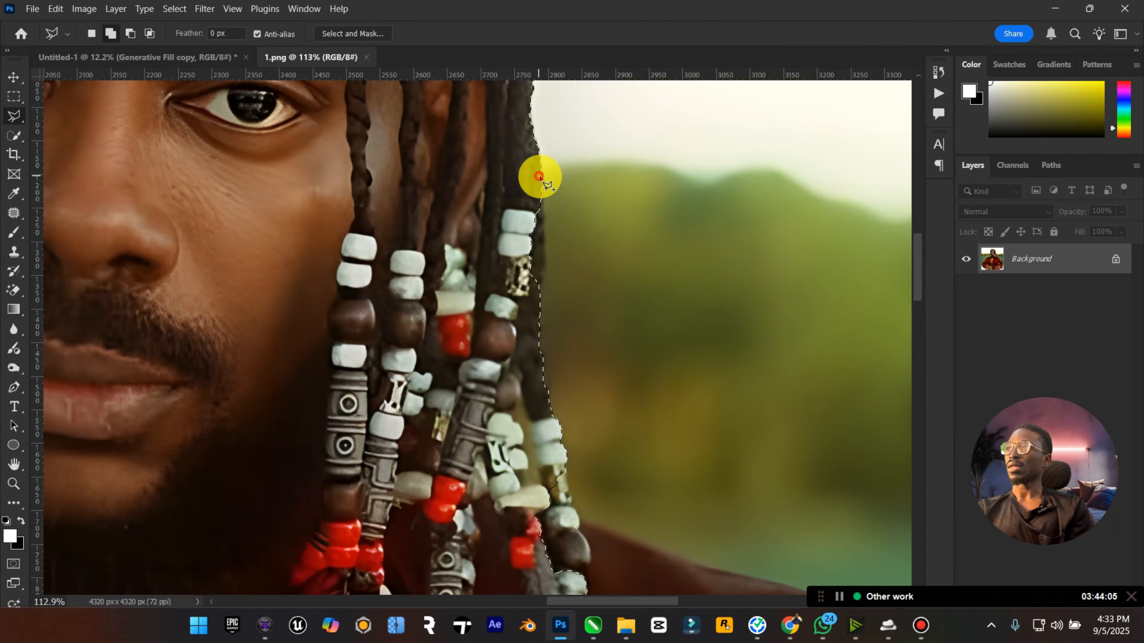
click(543, 217)
click(539, 300)
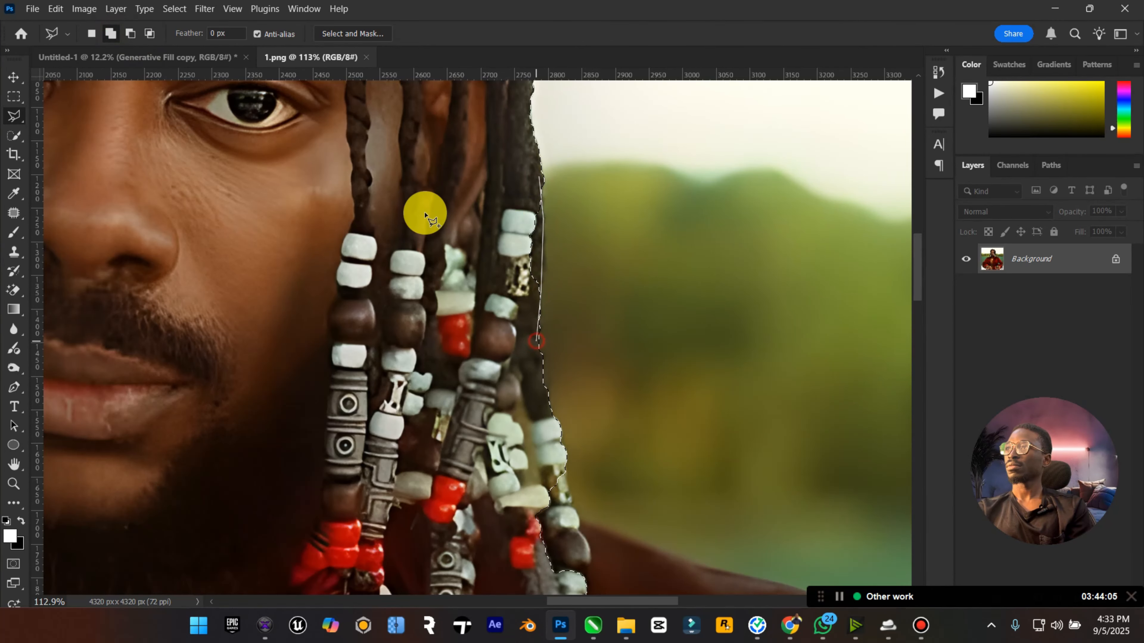
double_click(421, 198)
Add the outer edge of the right braids to the selection, tracing from the lower pale beads down past the outermost red bead.
scroll(541, 377, down, 2)
click(564, 334)
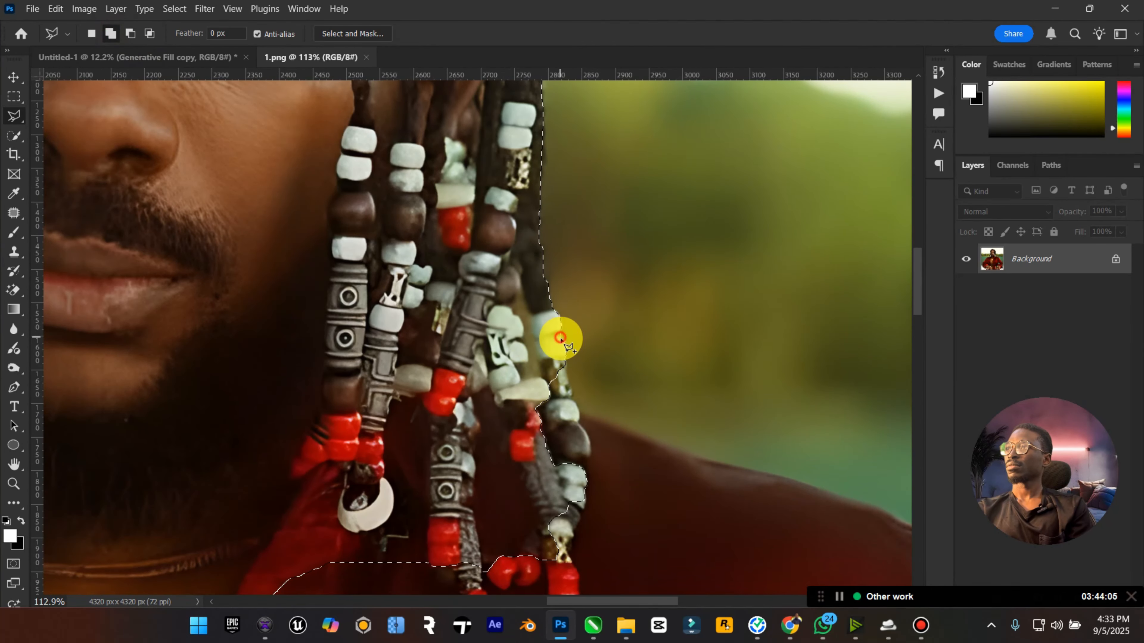
click(572, 413)
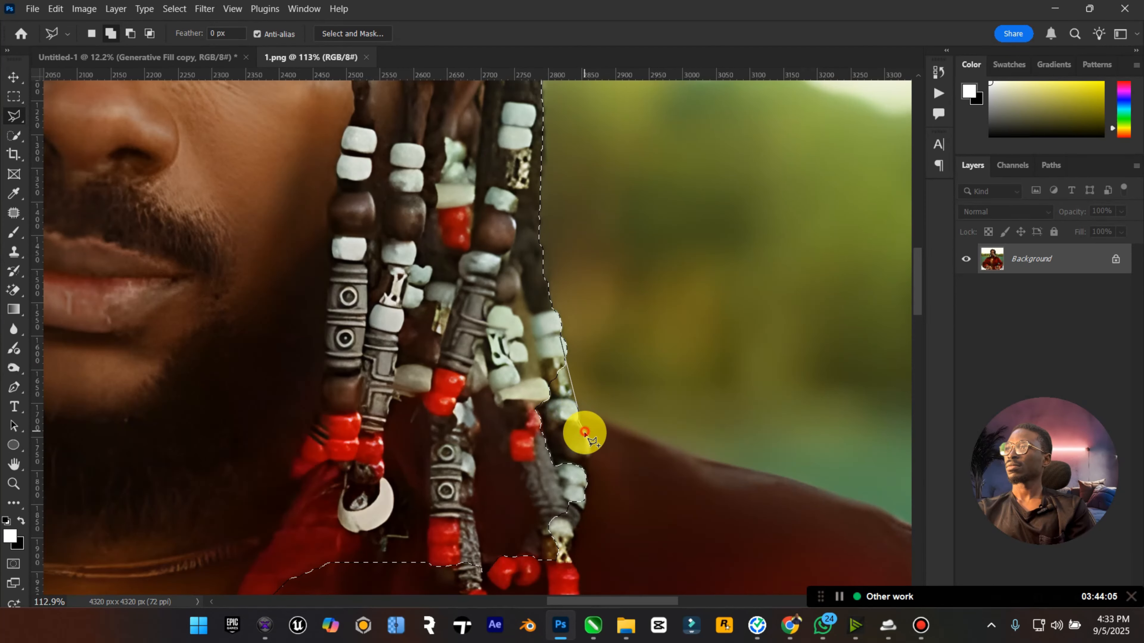
scroll(585, 585, down, 2)
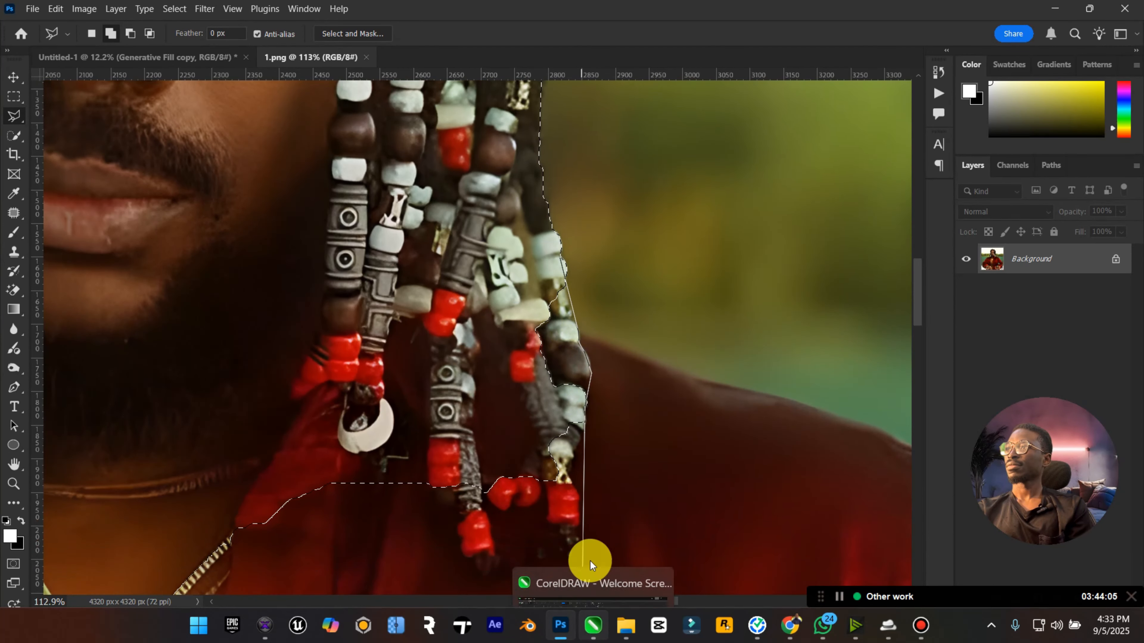
click(568, 451)
click(580, 499)
click(580, 530)
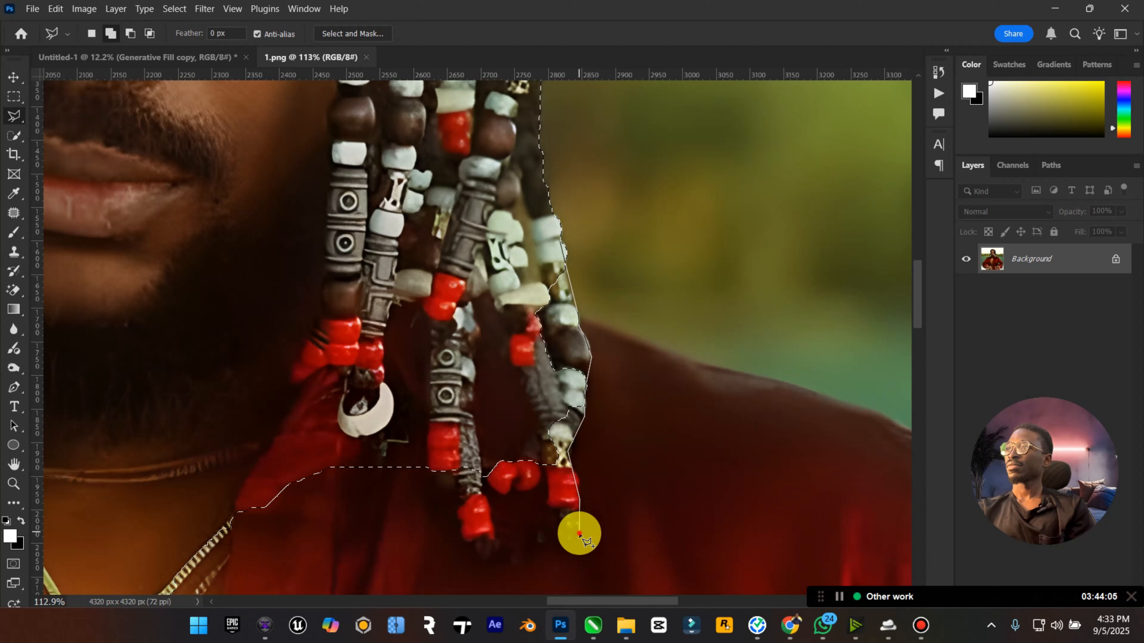
Trace around the hanging tips and red beads of the right braids and close the outline to add them to the selection.
click(560, 542)
click(535, 536)
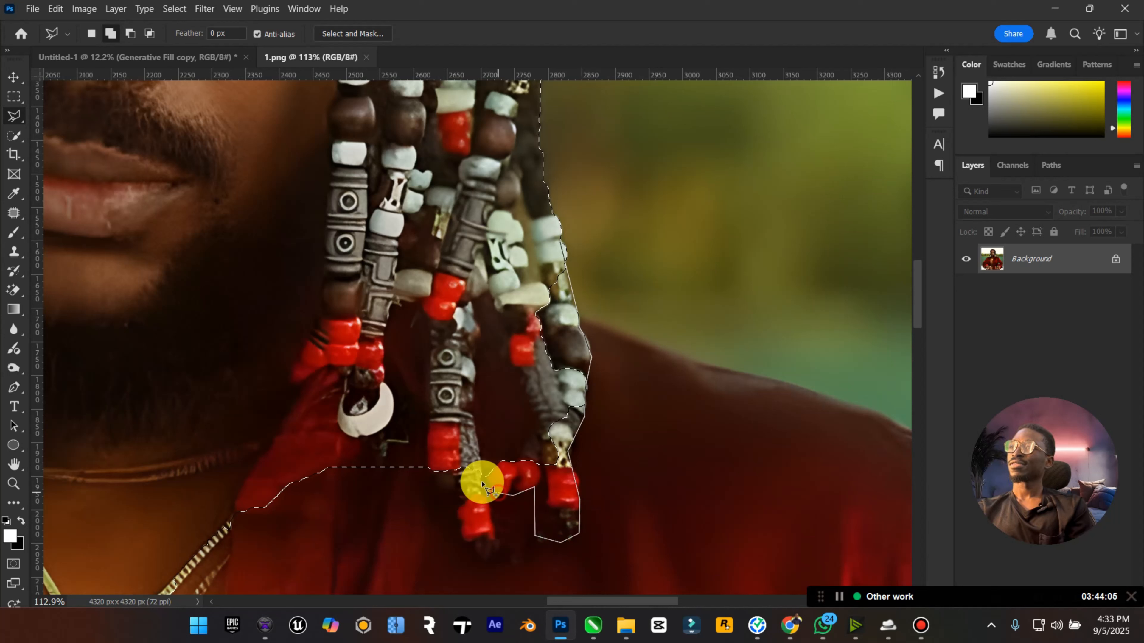
click(482, 481)
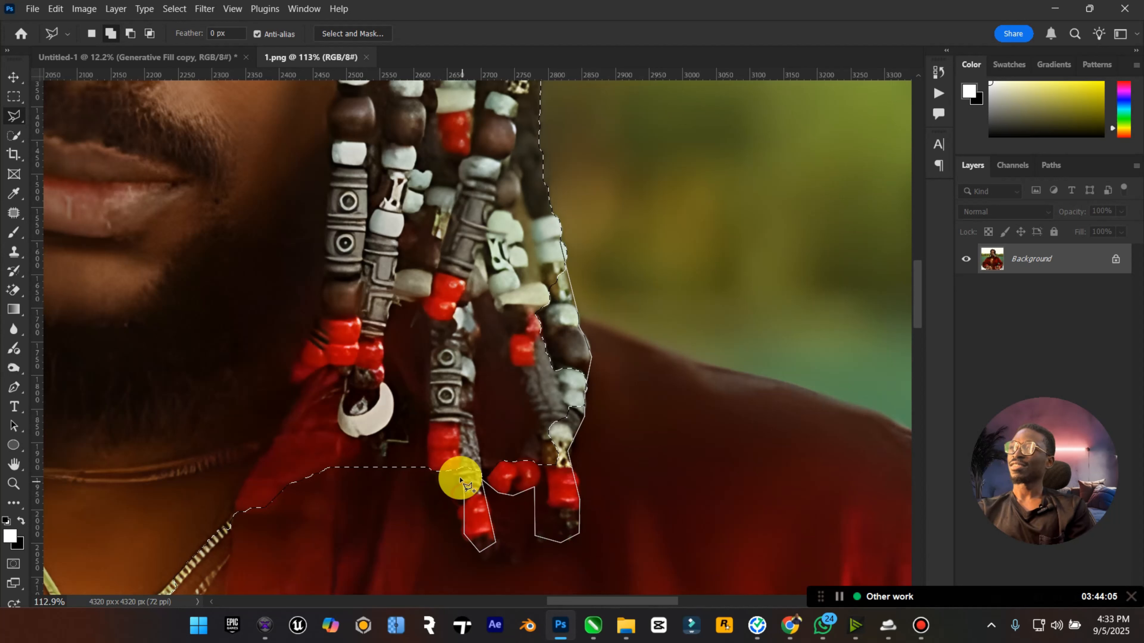
click(428, 475)
click(443, 345)
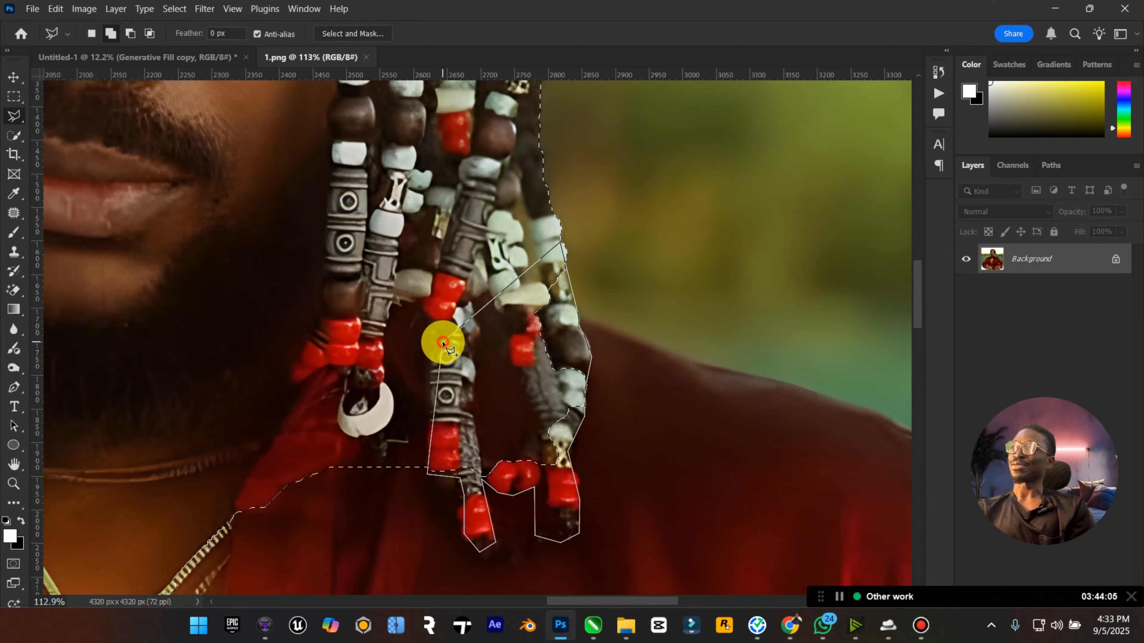
click(442, 345)
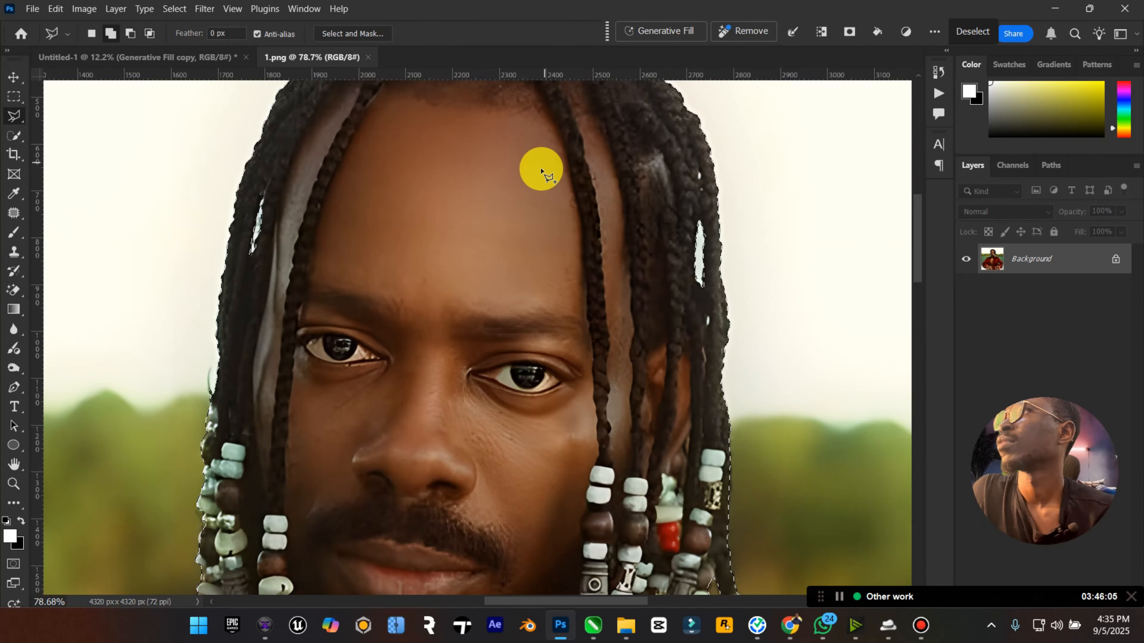
Refine the head selection in Select and Mask with Smooth 6, Feather 0.1 px and Contrast 56%, and output it as a masked layer copy.
click(539, 168)
double_click(494, 265)
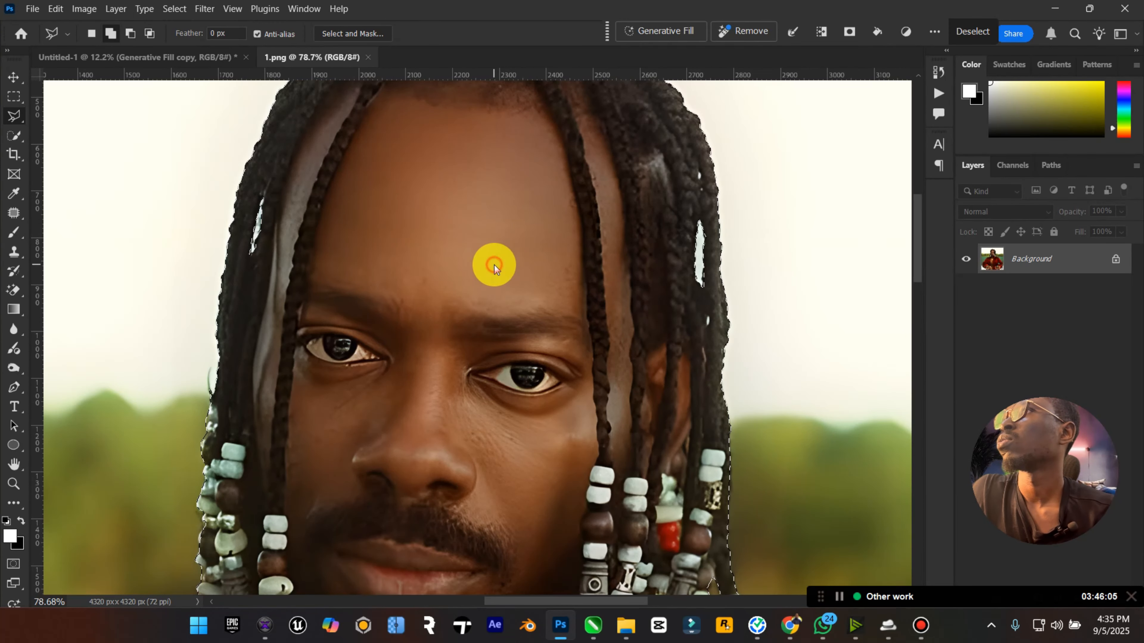
double_click(14, 466)
click(15, 483)
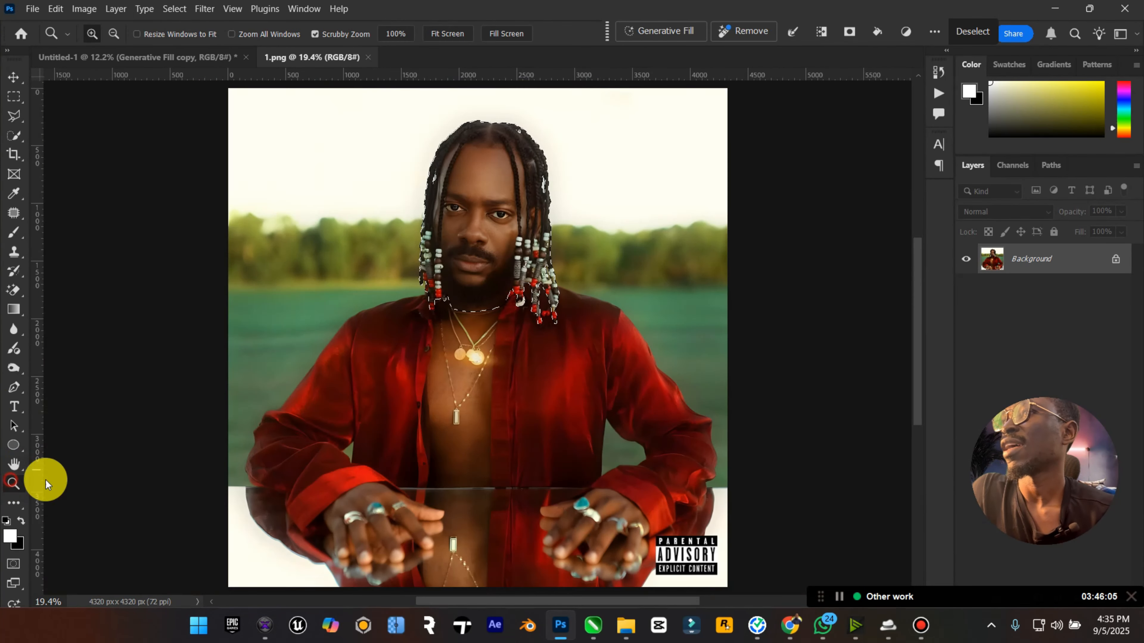
mouse_move(485, 381)
mouse_down()
mouse_move(442, 383)
mouse_move(464, 383)
mouse_up()
click(14, 116)
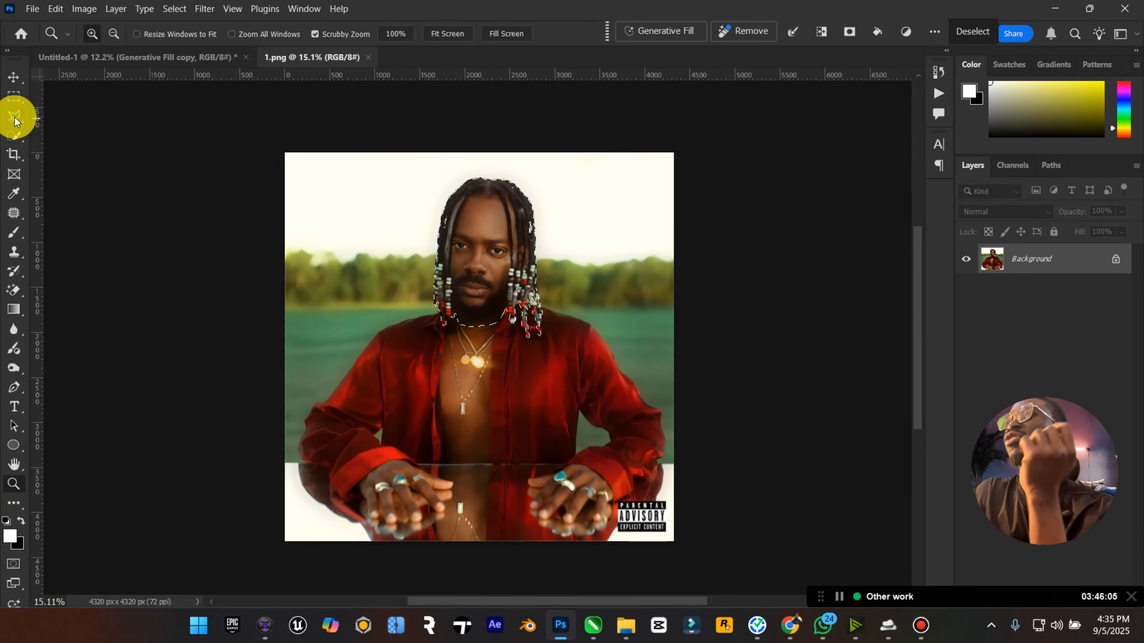
click(364, 40)
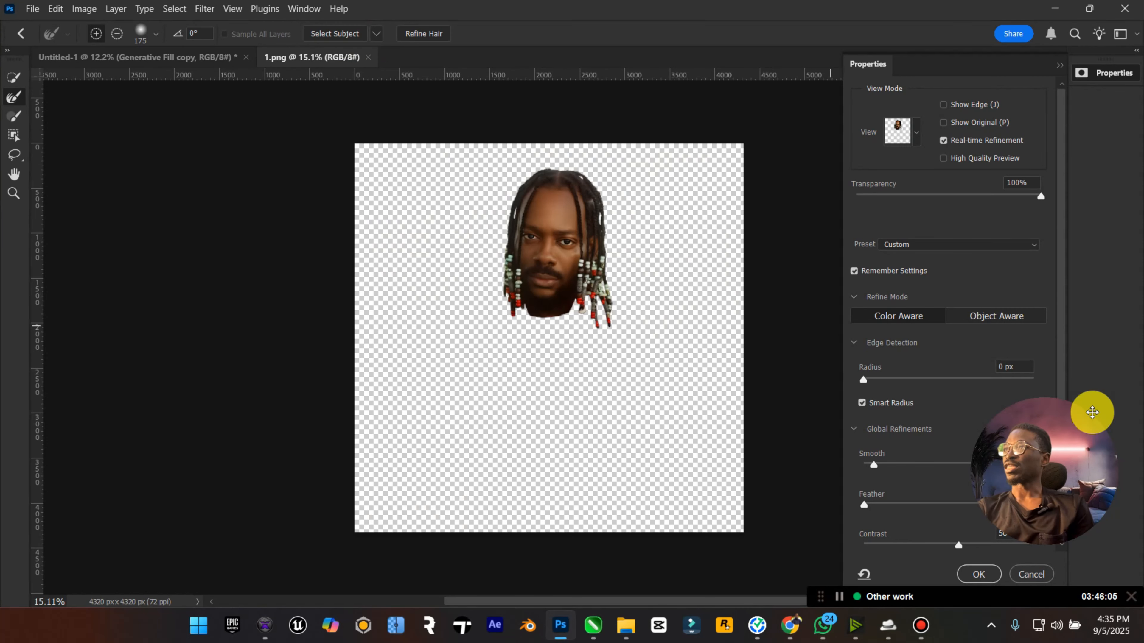
drag(1079, 408, 1104, 92)
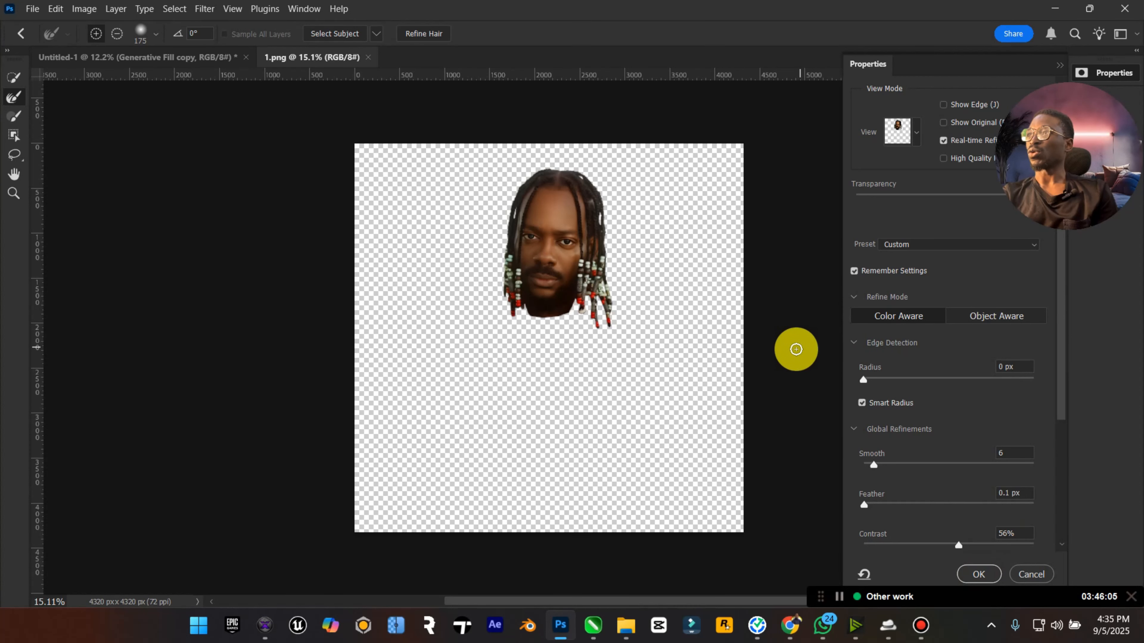
click(978, 574)
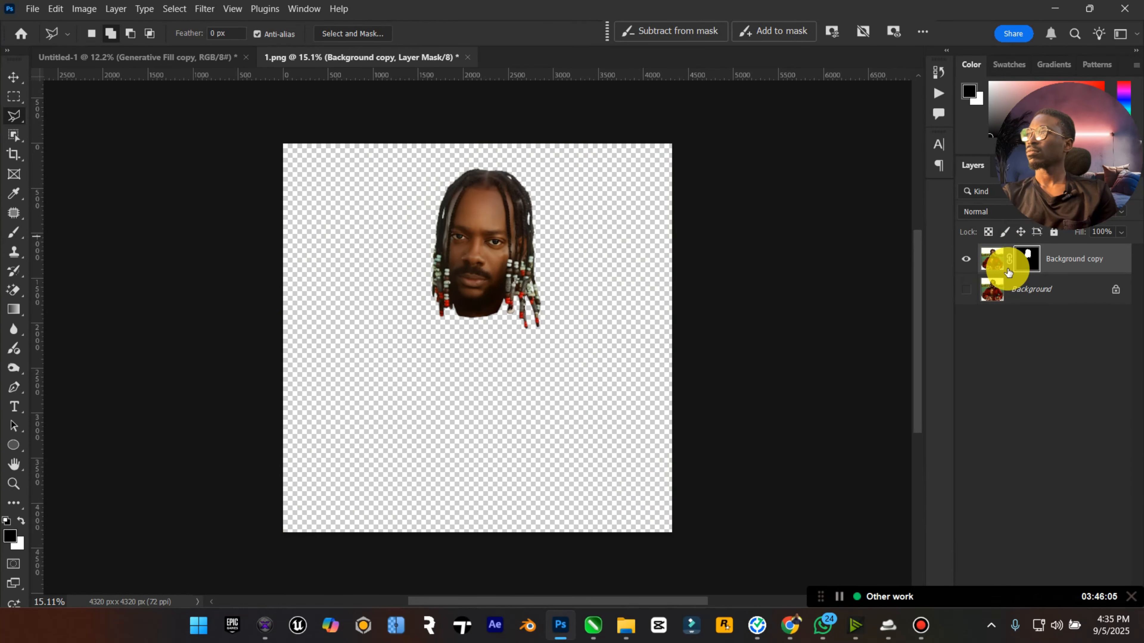
Apply the layer mask on the cut-out head layer permanently and turn the original Background layer's visibility back on.
right_click(1027, 256)
click(994, 297)
click(966, 289)
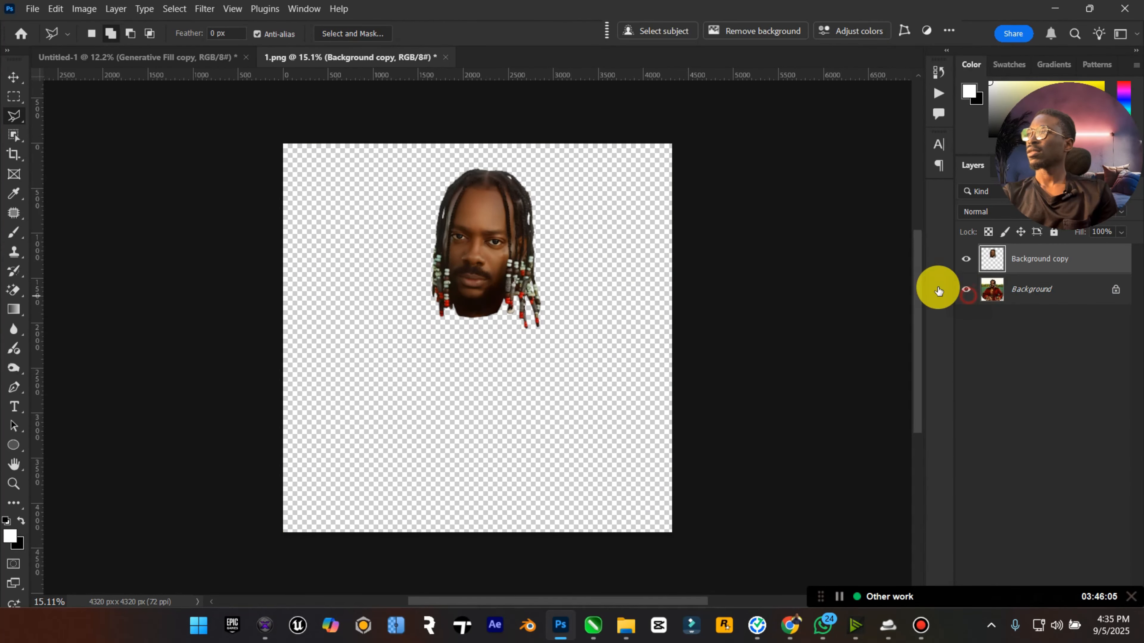
Bring the cut-out head into the Untitled-1 composite and scale it to about 45% over Superman's head.
click(14, 116)
key(v)
drag(413, 205, 533, 223)
key(ctrl+t)
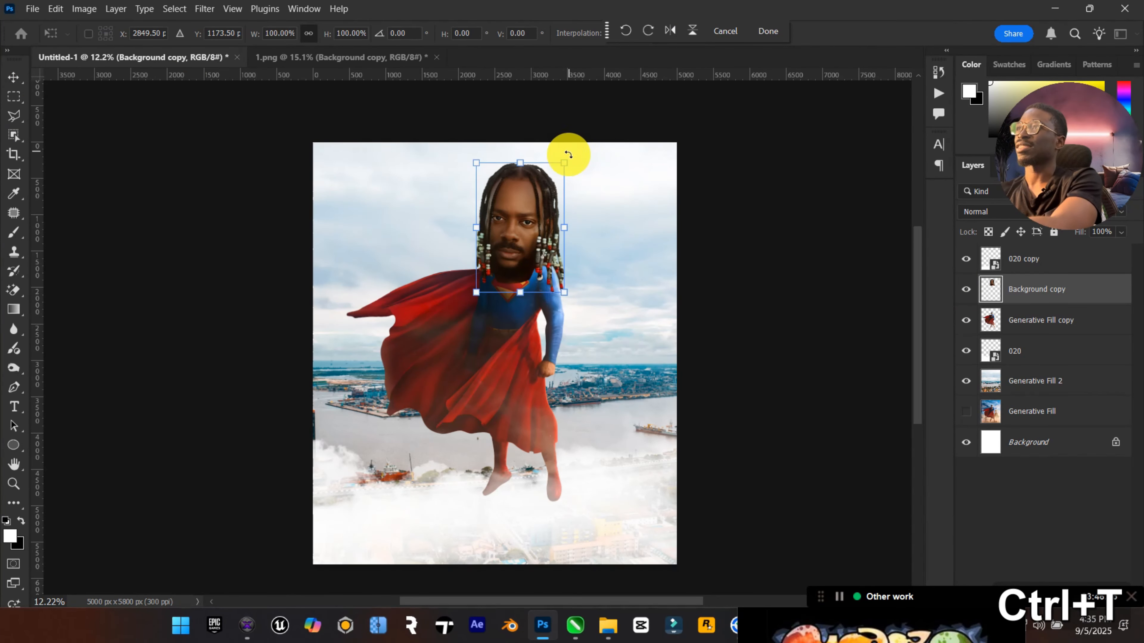
drag(566, 156, 514, 232)
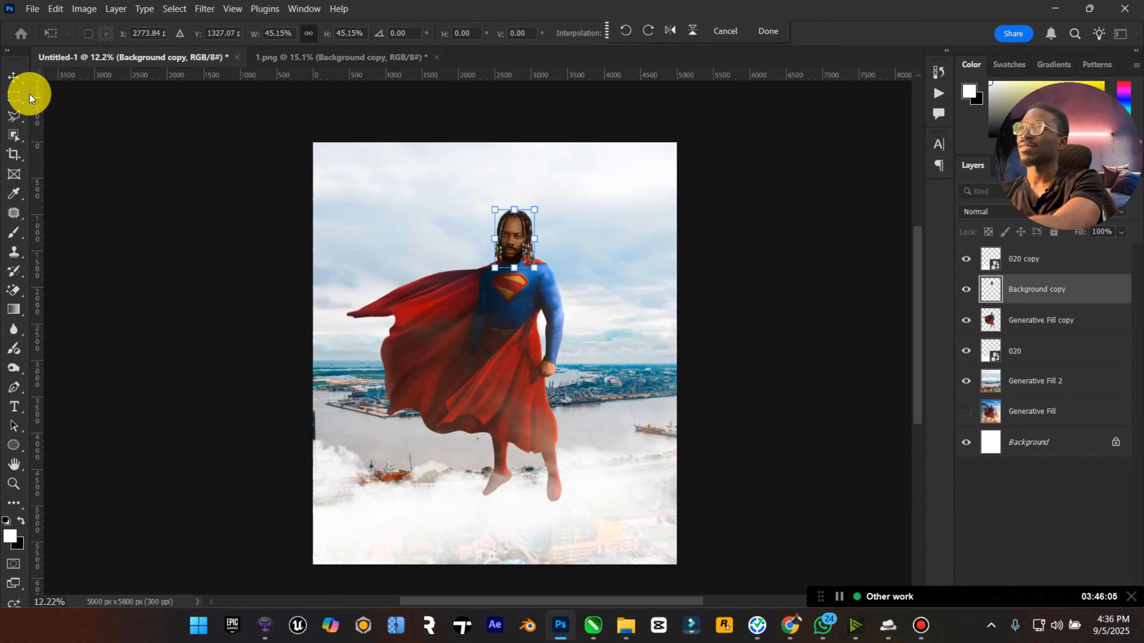
click(13, 80)
Scale the placed head down to about 86.5% to match the size of Superman's head.
scroll(605, 236, up, 5)
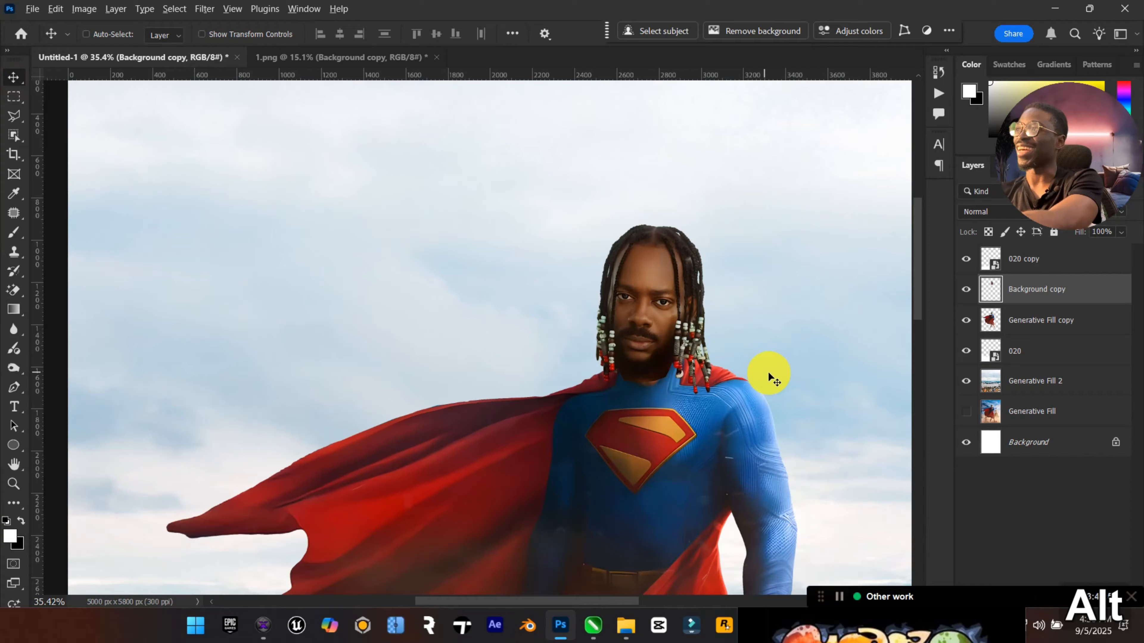
scroll(768, 372, up, 2)
scroll(569, 277, up, 2)
scroll(533, 271, up, 2)
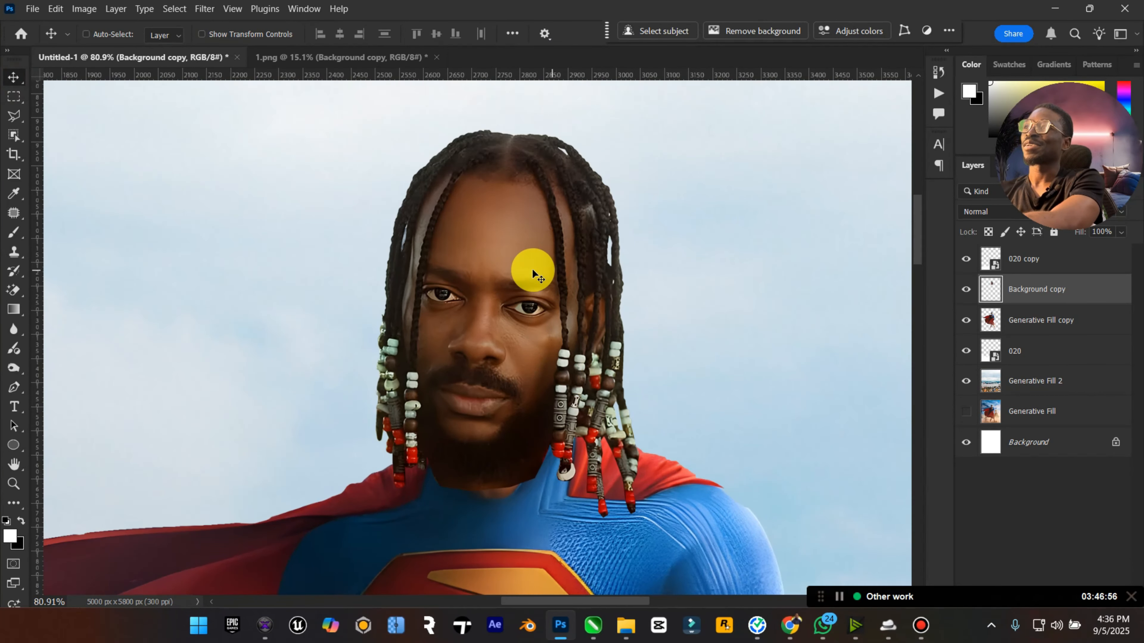
key(ctrl+t)
drag(643, 132, 601, 185)
Align the braided head over Superman's face, rotate it by about 0.16° and raise it slightly above the suit collar.
drag(464, 316, 655, 305)
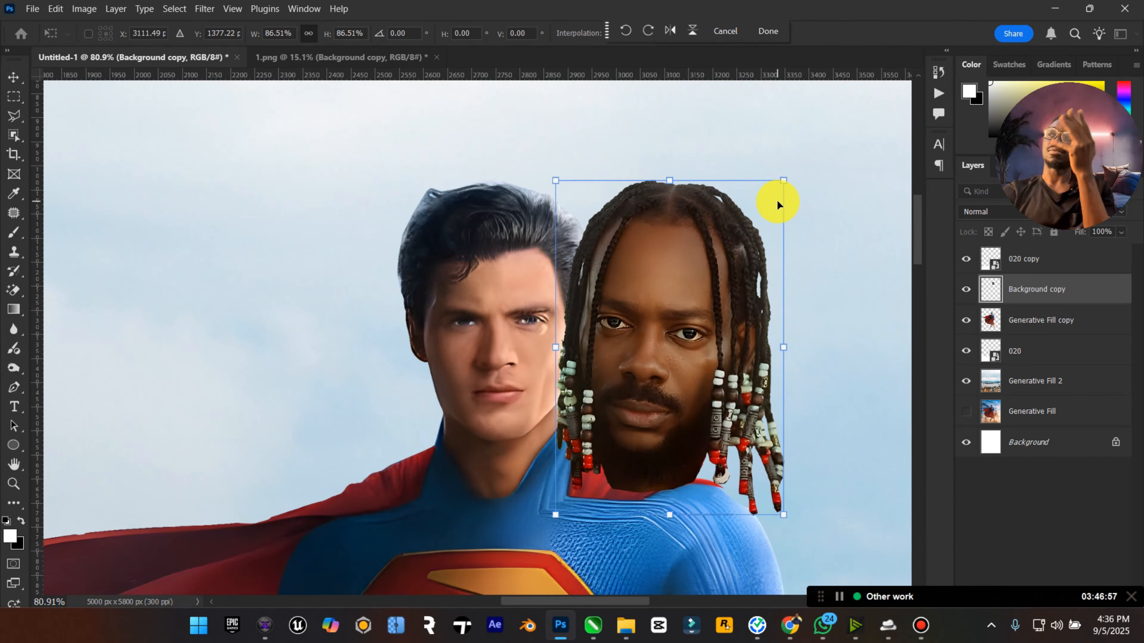
drag(621, 286, 543, 276)
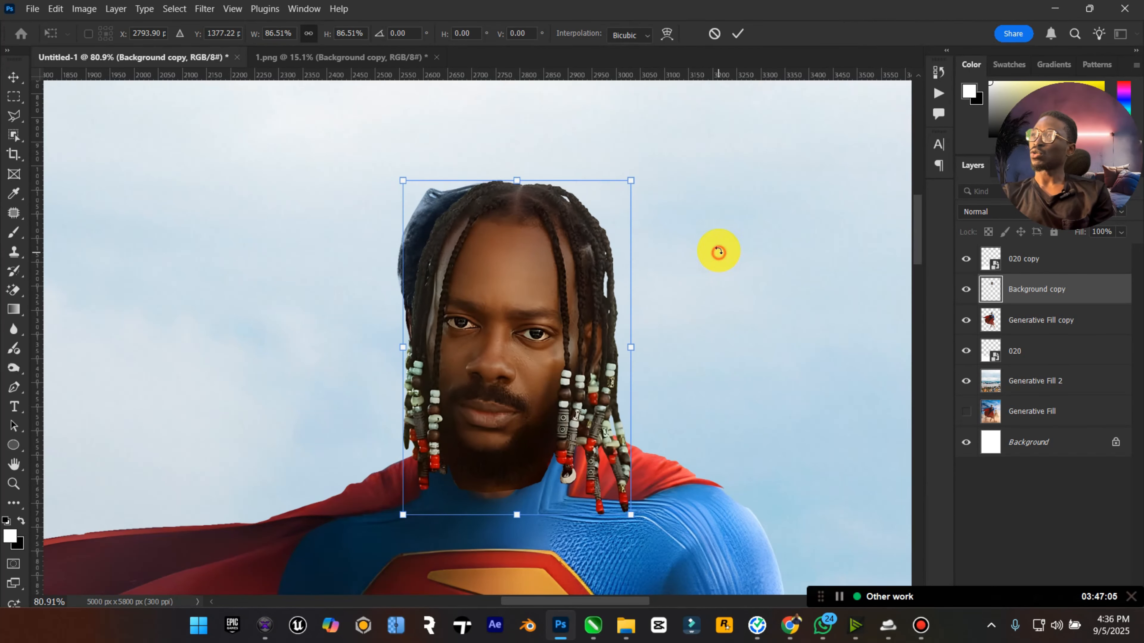
drag(718, 252, 716, 254)
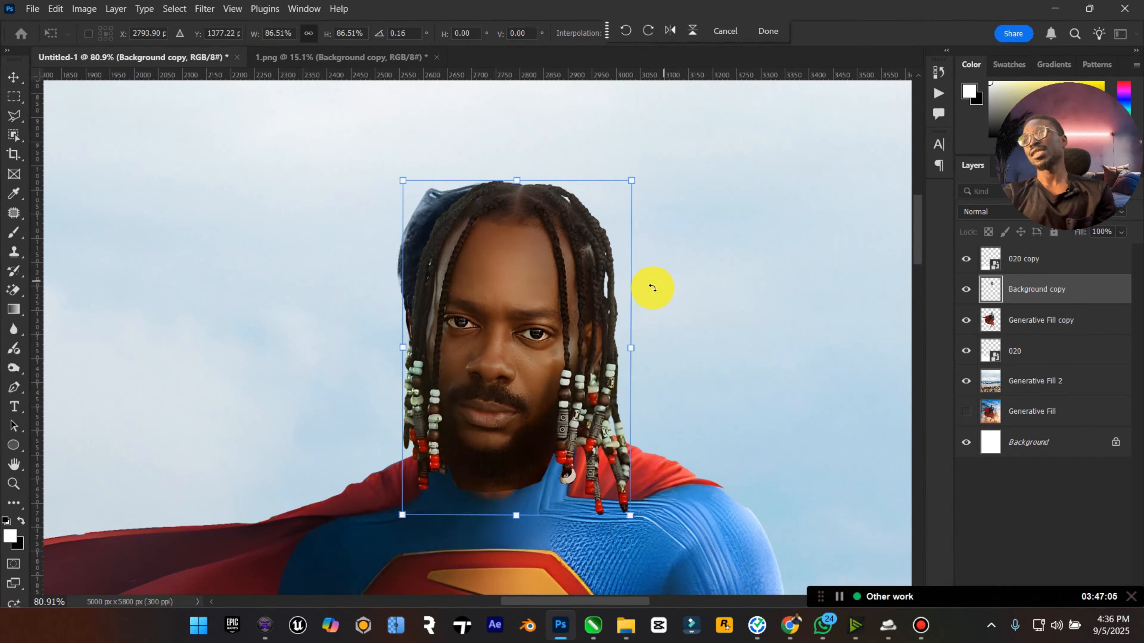
click(12, 77)
mouse_move(530, 255)
mouse_down()
mouse_move(531, 225)
mouse_move(531, 242)
mouse_up()
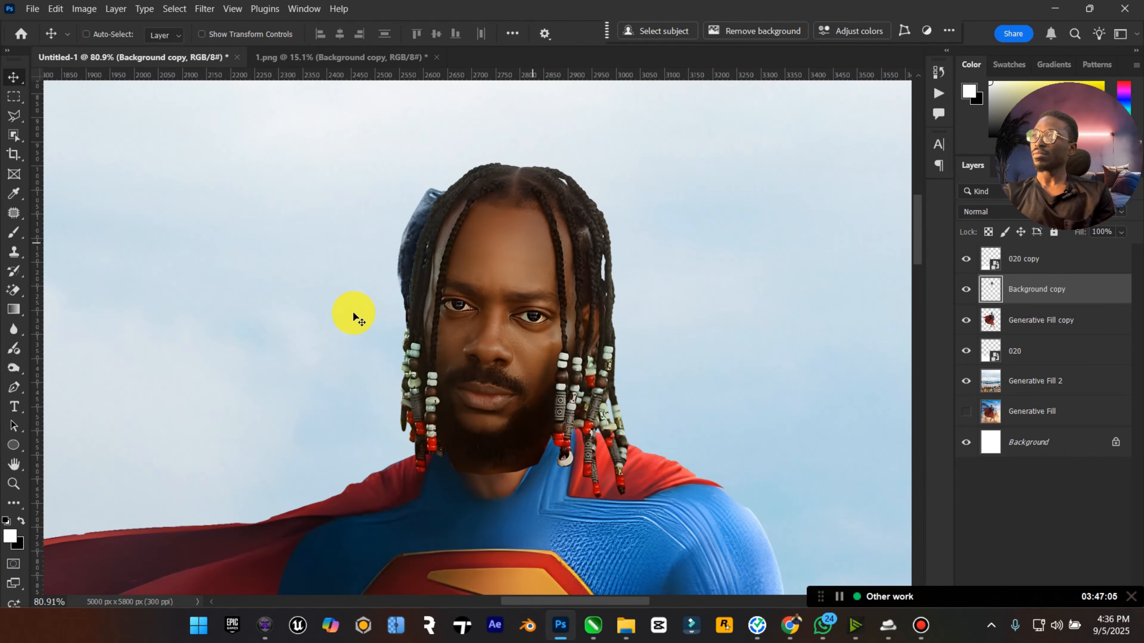
Check the head's proportions against the full figure and scale it down slightly more.
click(14, 464)
double_click(14, 464)
click(14, 483)
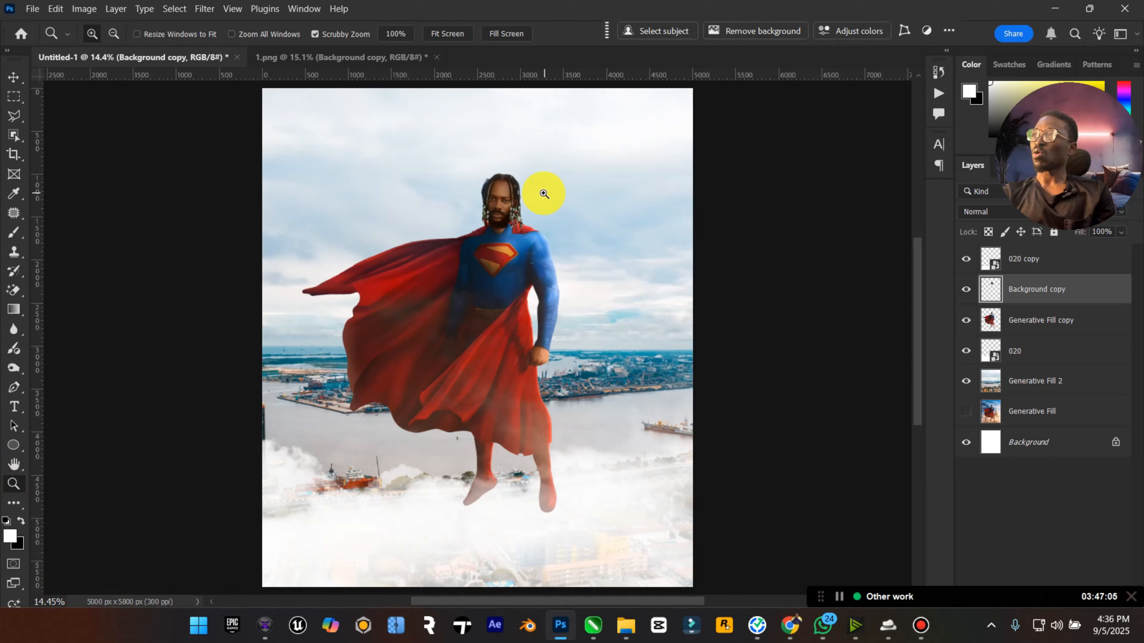
drag(503, 185, 567, 171)
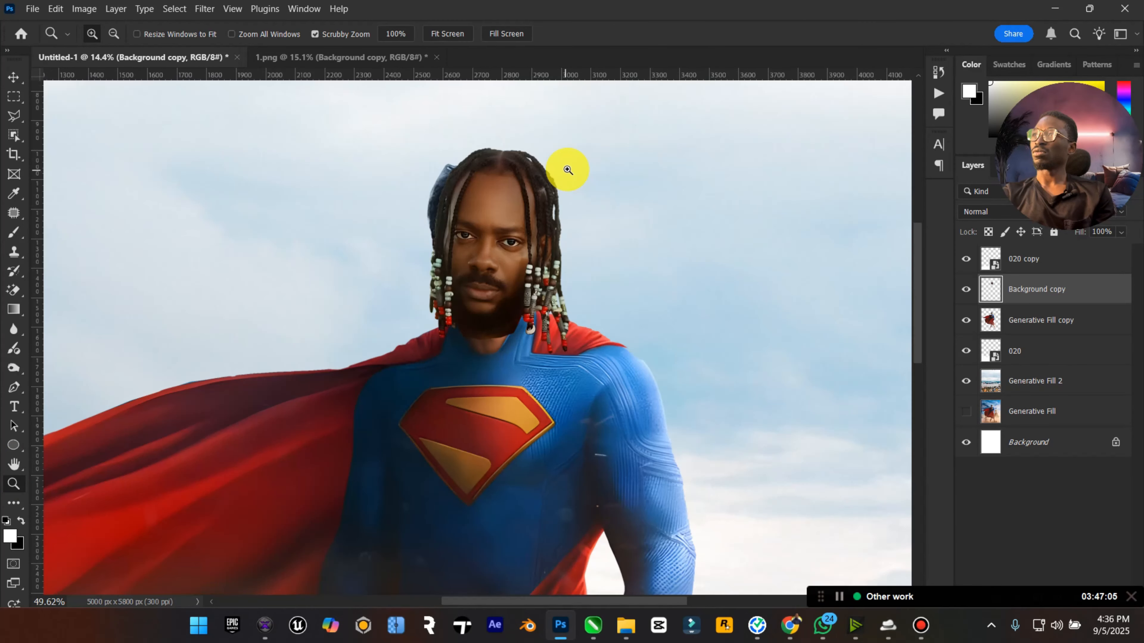
click(14, 81)
key(ctrl+t)
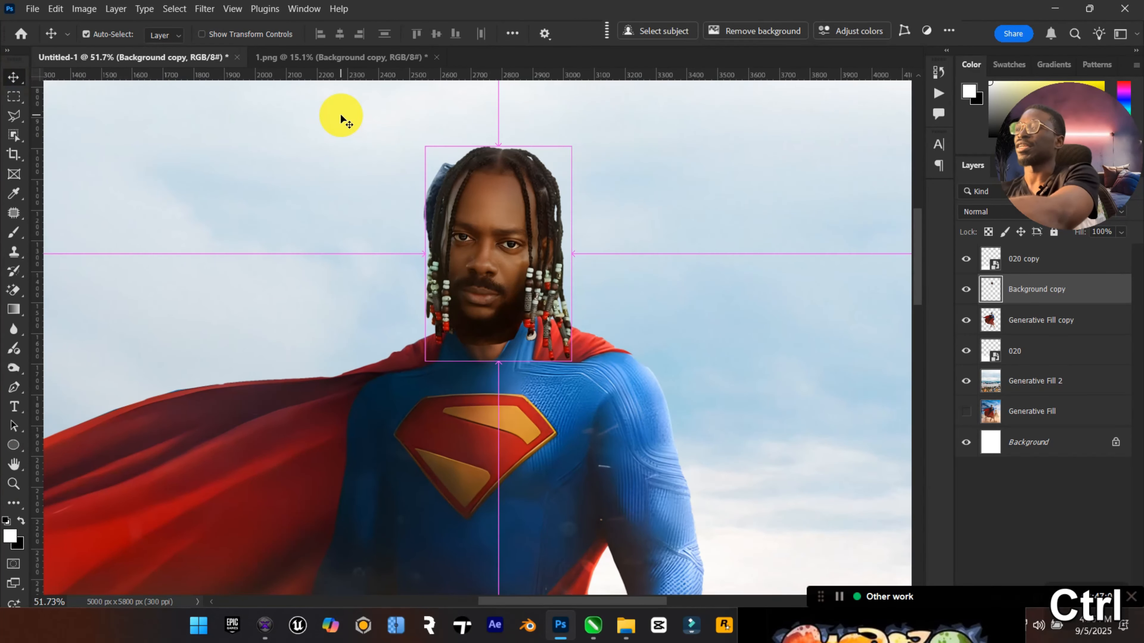
drag(574, 143, 566, 154)
click(15, 78)
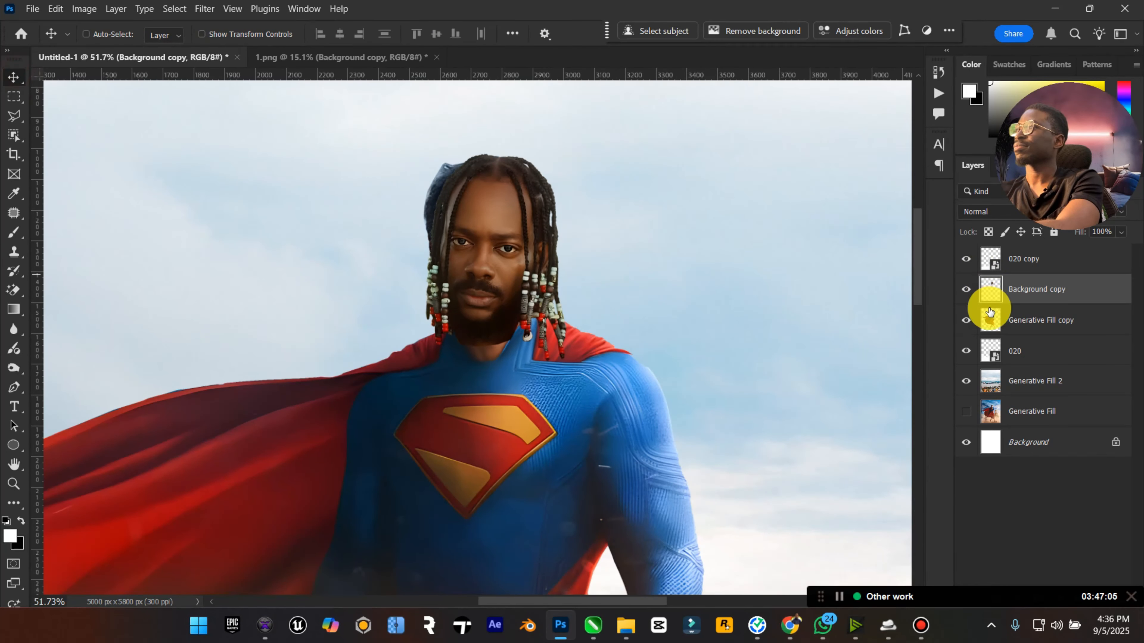
Hide the braided head layer, duplicate the Generative Fill copy layer and move the original just above the white Background as a backup.
click(964, 291)
click(1016, 322)
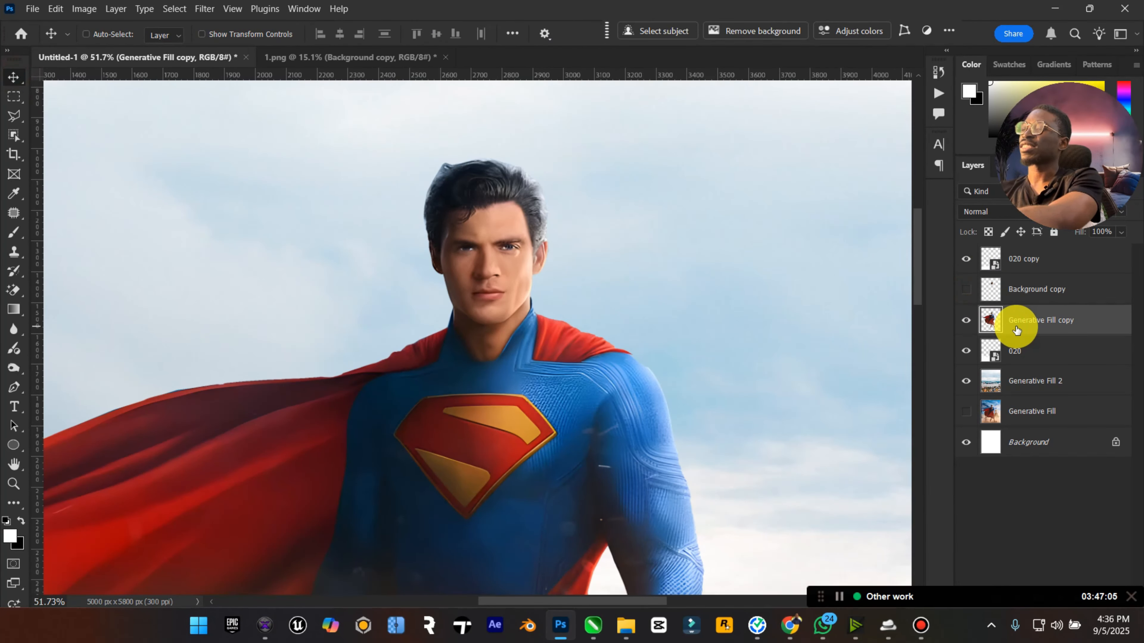
key(ctrl+j)
drag(1043, 341, 1038, 456)
Rename the duplicated Superman layer, Generative Fill copy 2, as Supes.
click(1043, 321)
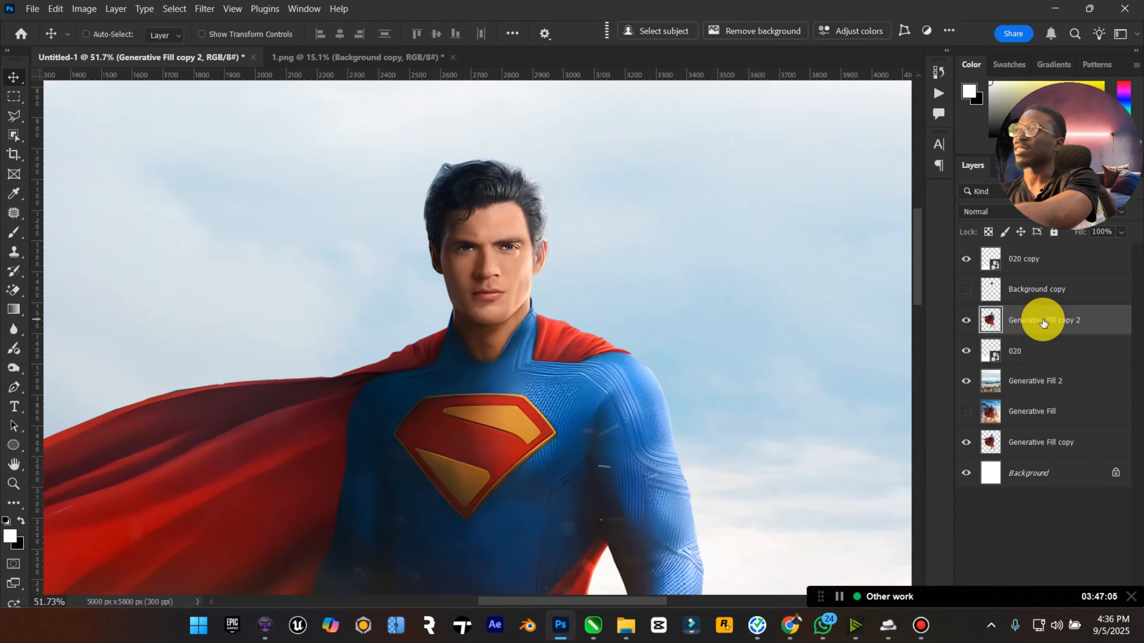
text(Supes)
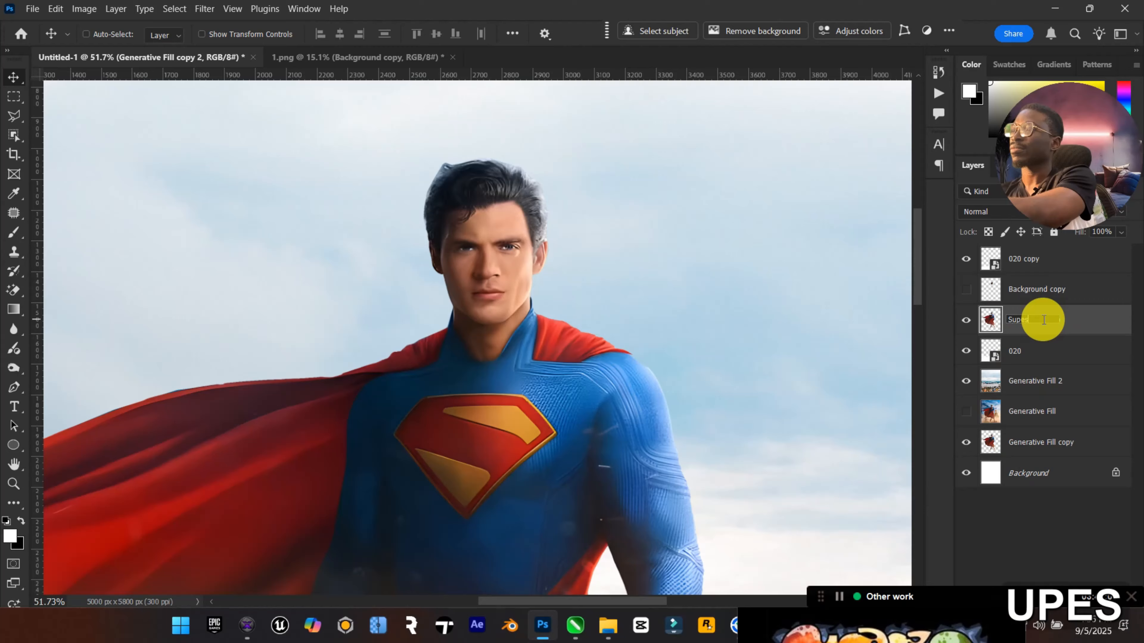
key(Return)
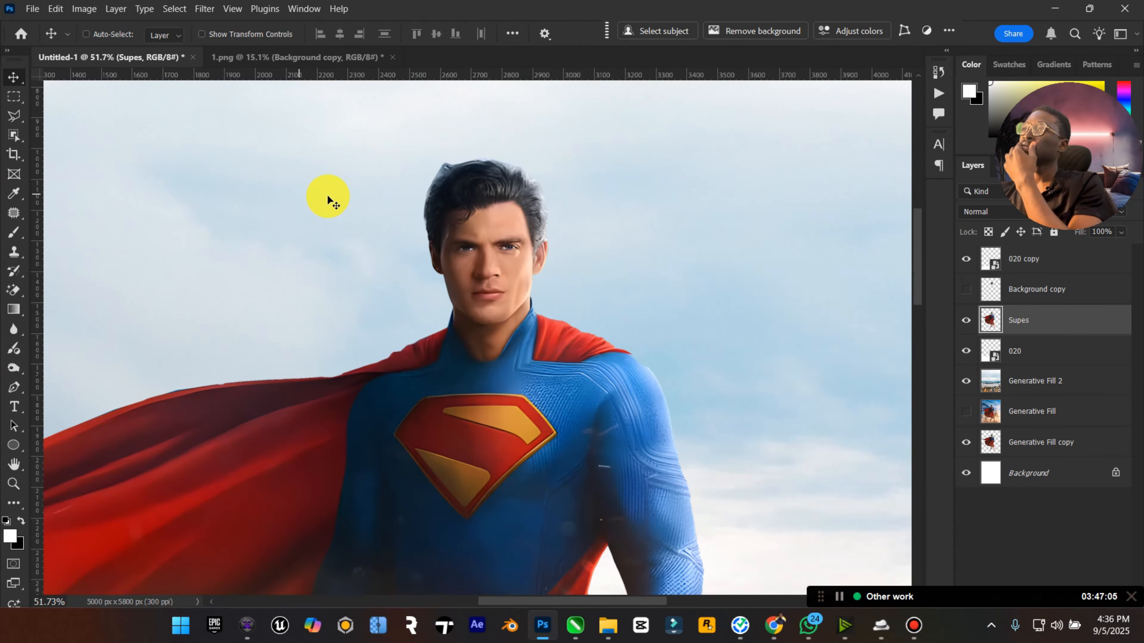
Outline Superman's original head along the jawline with the Polygonal Lasso, delete it from the Supes layer and clear the selection.
click(14, 117)
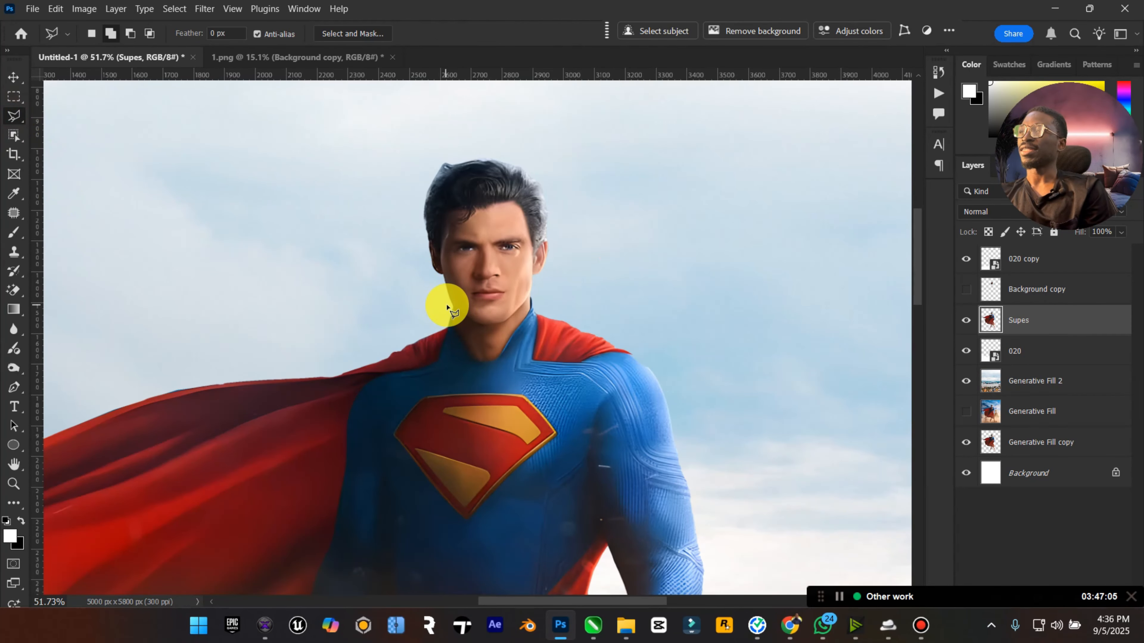
scroll(503, 332, up, 5)
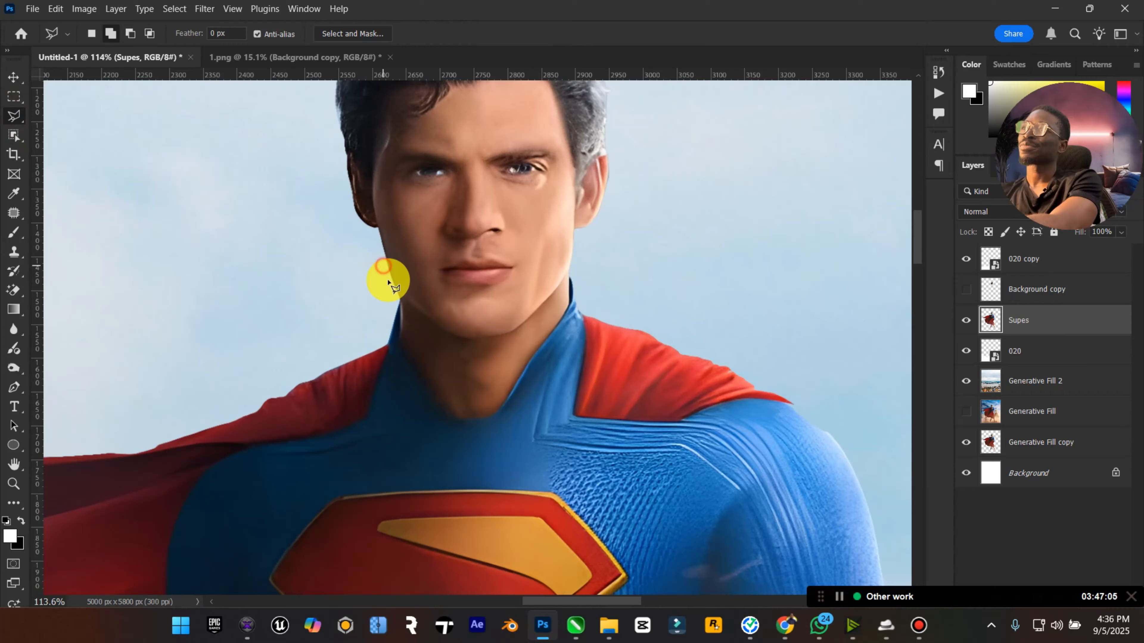
click(382, 265)
click(398, 300)
click(431, 337)
click(469, 347)
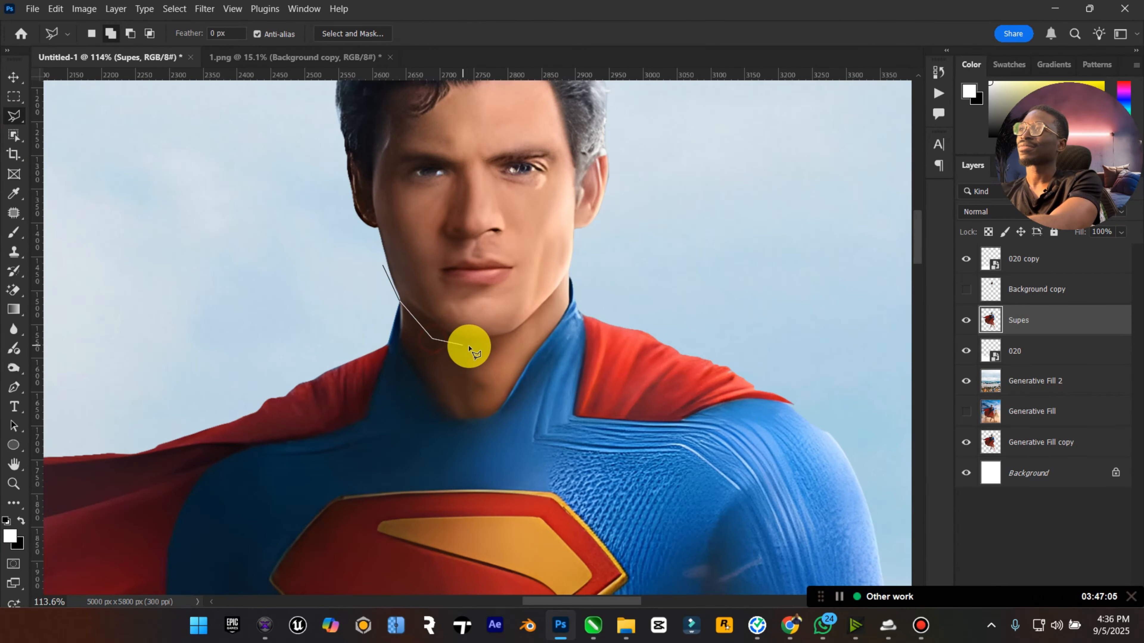
click(504, 346)
click(530, 331)
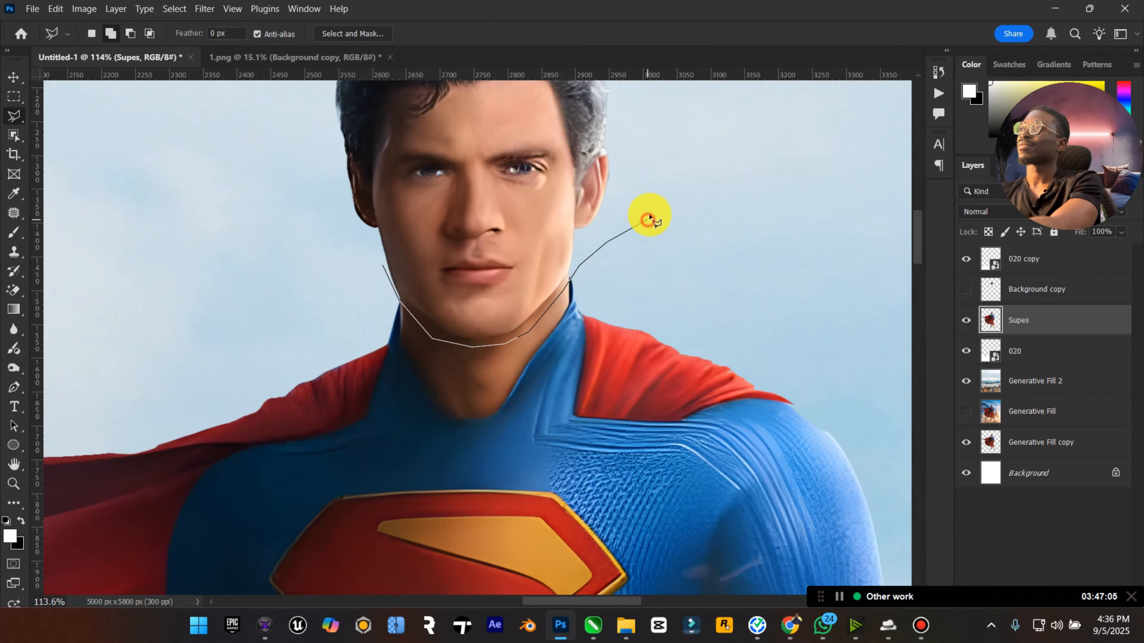
click(636, 119)
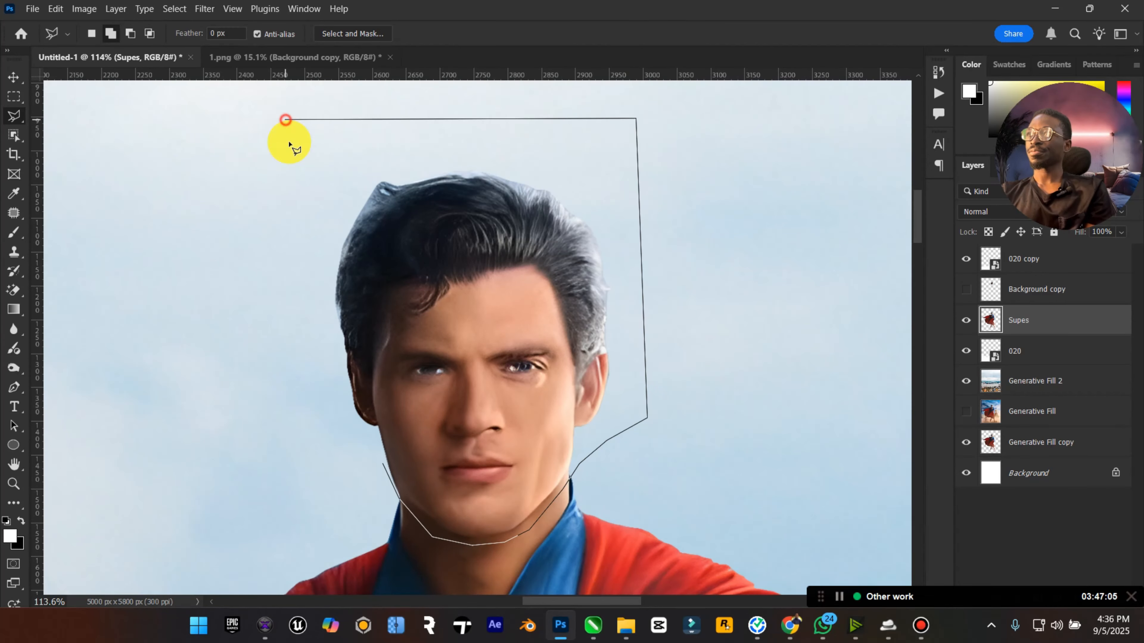
click(354, 452)
key(Delete)
right_click(516, 340)
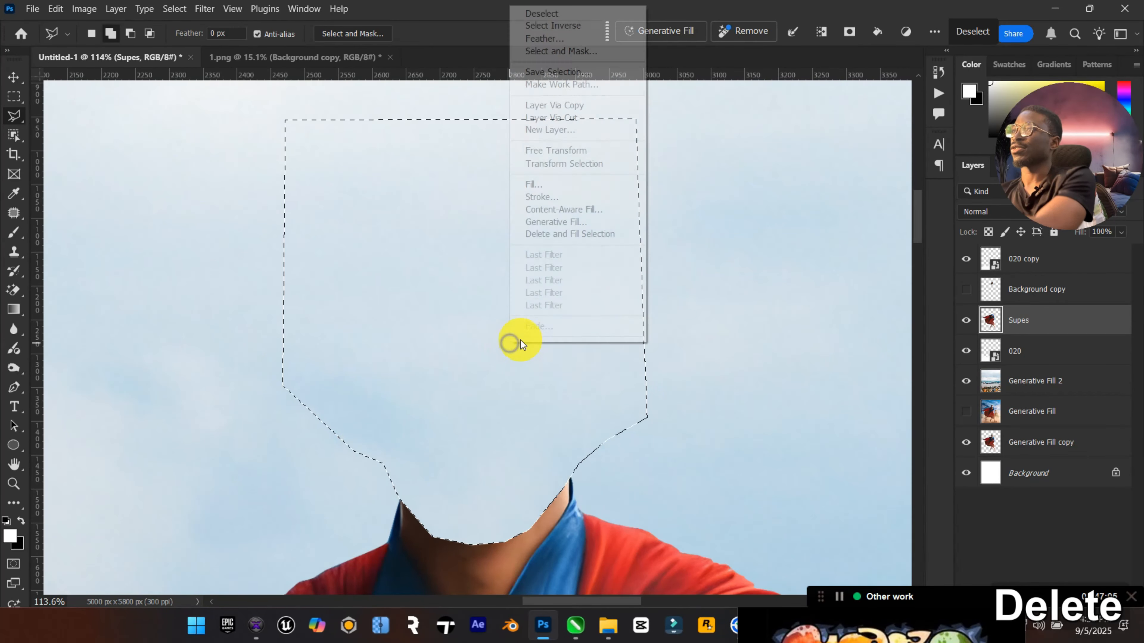
click(560, 11)
Show the braided head layer, Background copy, and rename it as head.
click(14, 77)
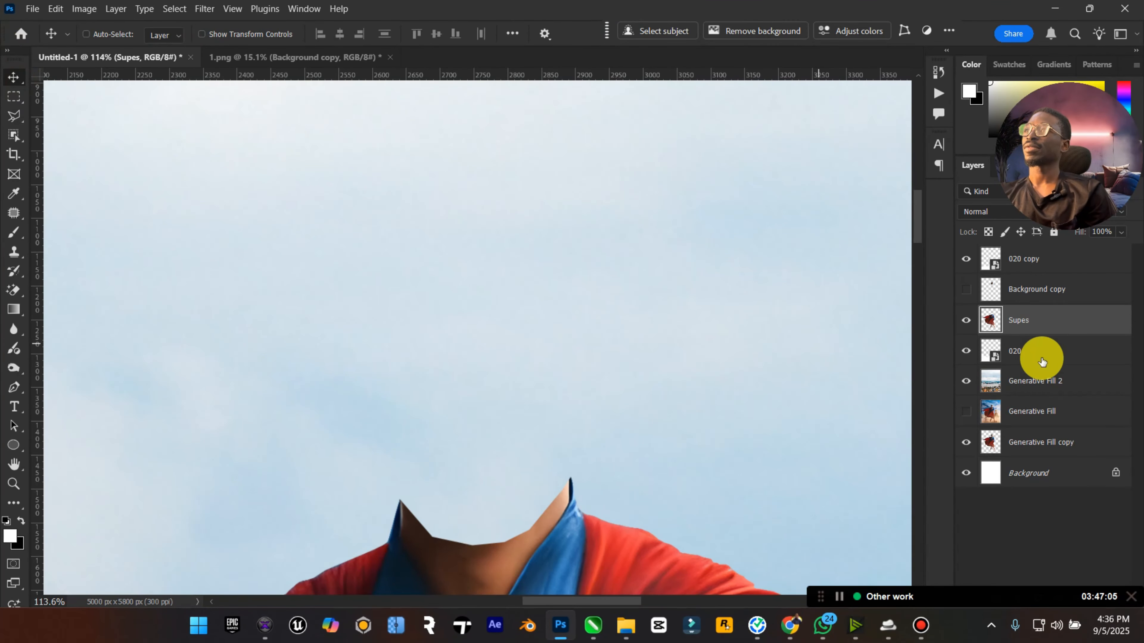
click(966, 289)
scroll(429, 459, down, 3)
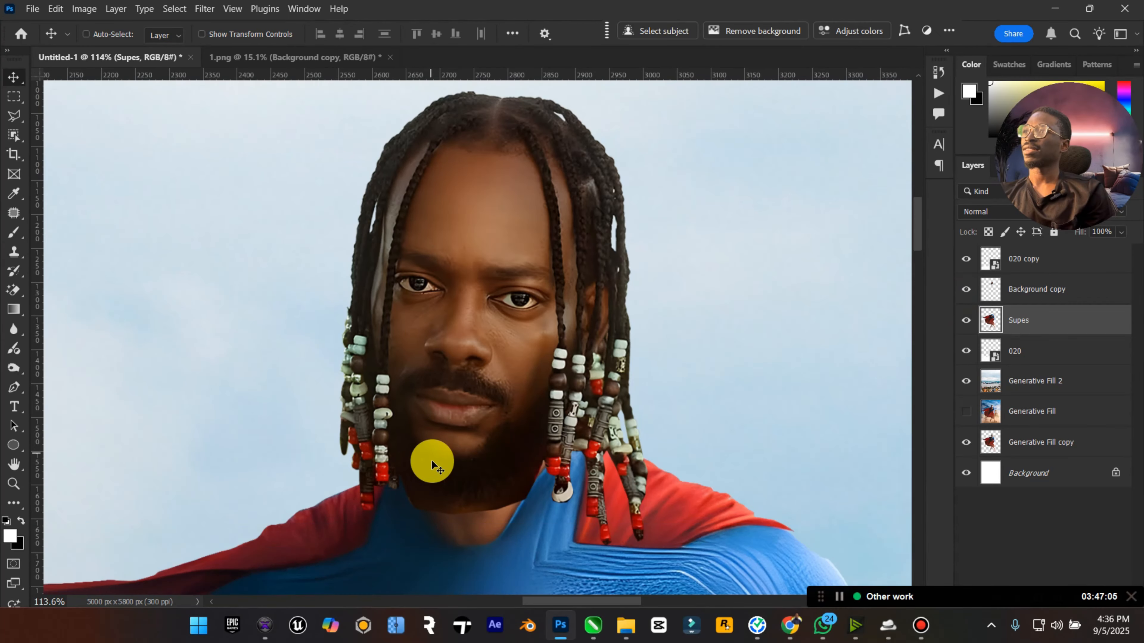
scroll(405, 471, up, 5)
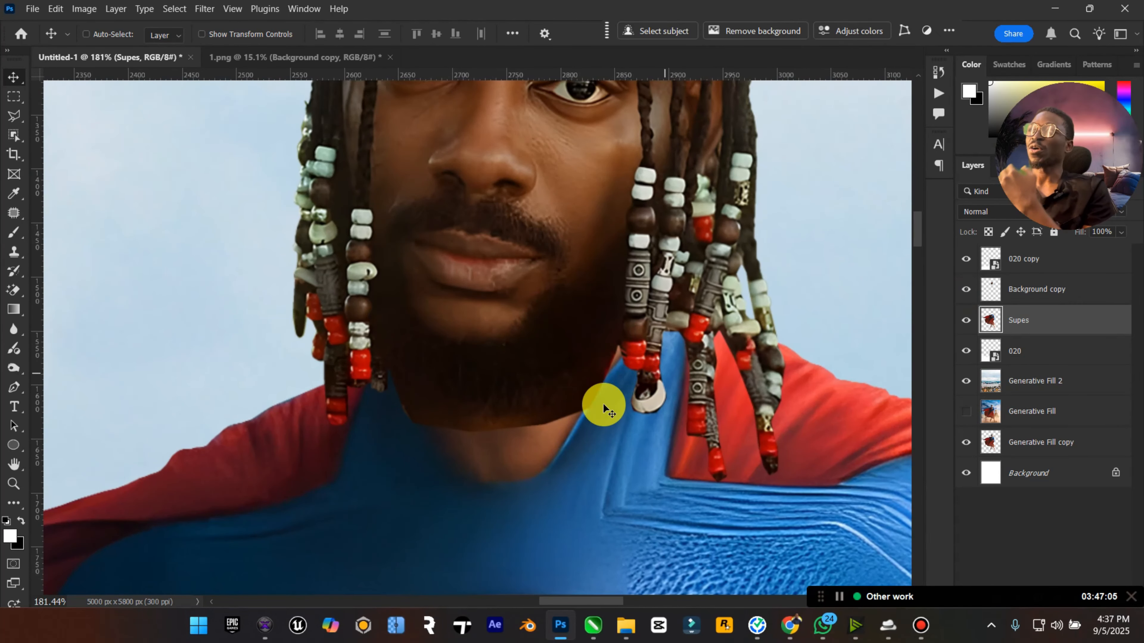
double_click(1037, 291)
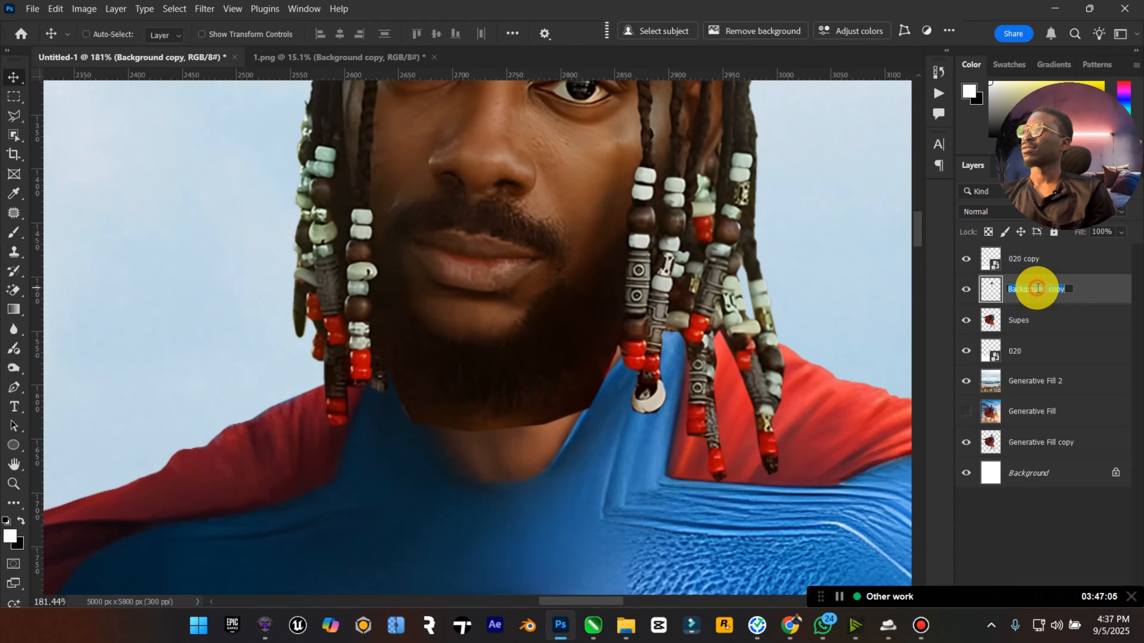
text(head)
key(Return)
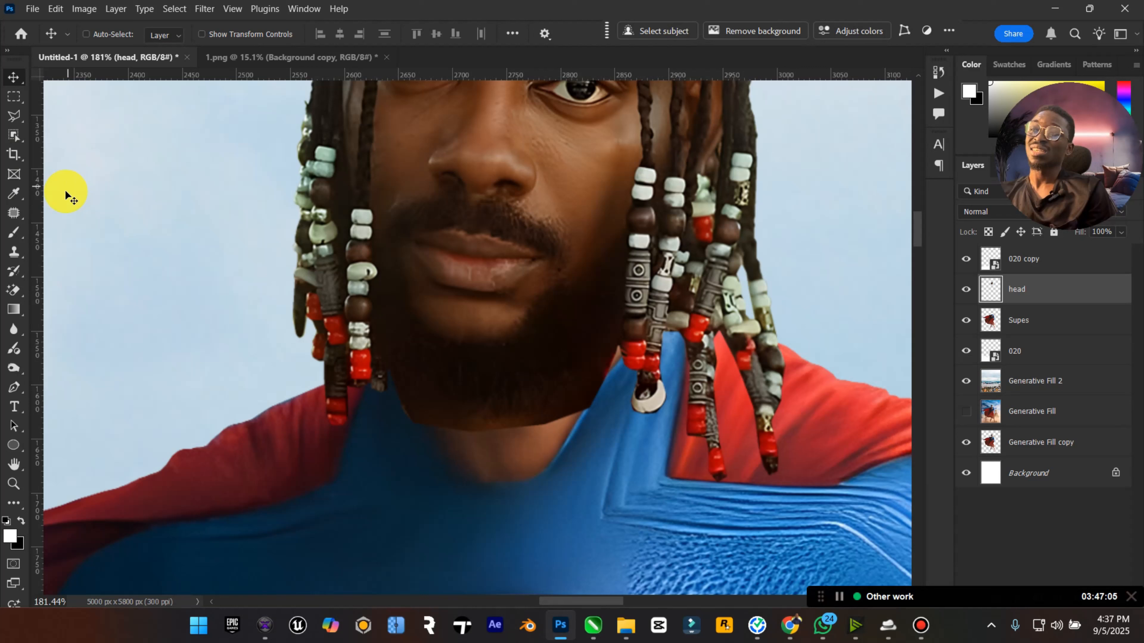
Smudge the beard's lower edge down over the neck with a 50 px brush at 37% strength, undoing the stroke that distorts the beads.
click(17, 331)
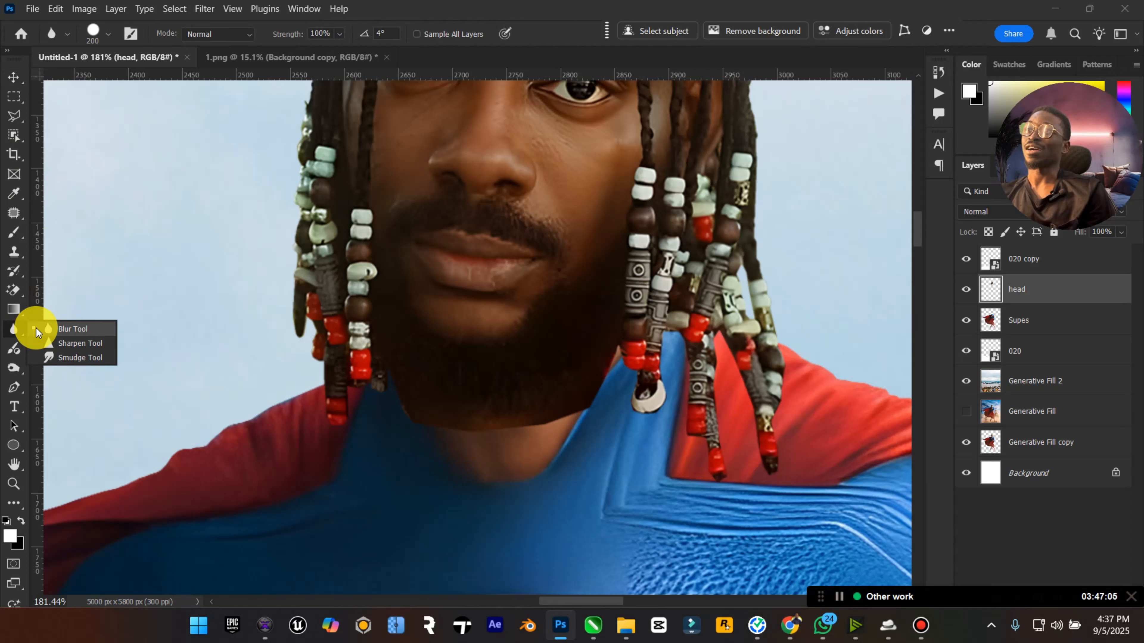
click(67, 358)
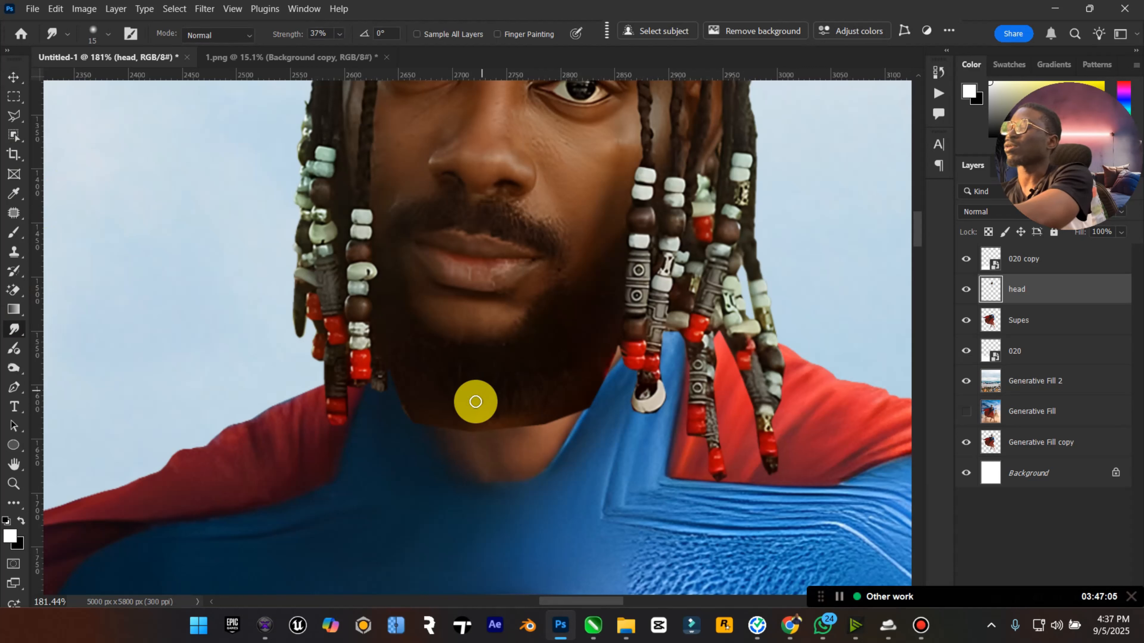
key(bracketright)
key(bracketright)
key(bracketright)
key(bracketright)
key(bracketright)
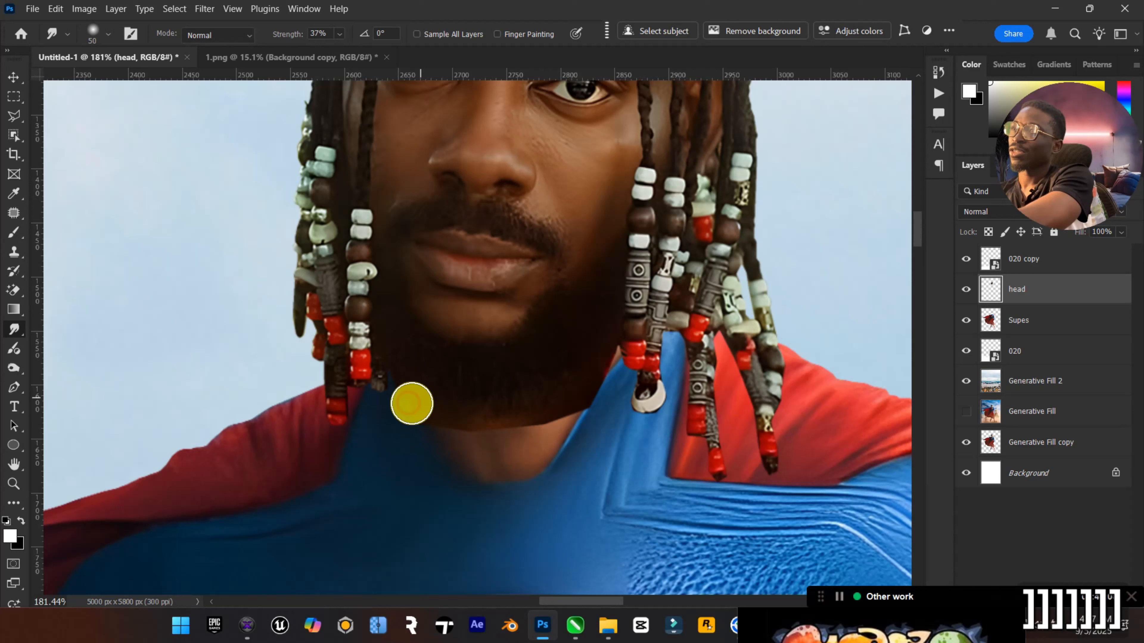
mouse_move(411, 404)
mouse_down()
mouse_move(424, 417)
mouse_move(411, 386)
mouse_move(429, 394)
mouse_up()
mouse_move(407, 400)
mouse_down()
mouse_move(440, 404)
mouse_move(437, 419)
mouse_move(463, 430)
mouse_move(477, 402)
mouse_move(492, 460)
mouse_up()
drag(519, 414, 512, 457)
drag(596, 408, 571, 410)
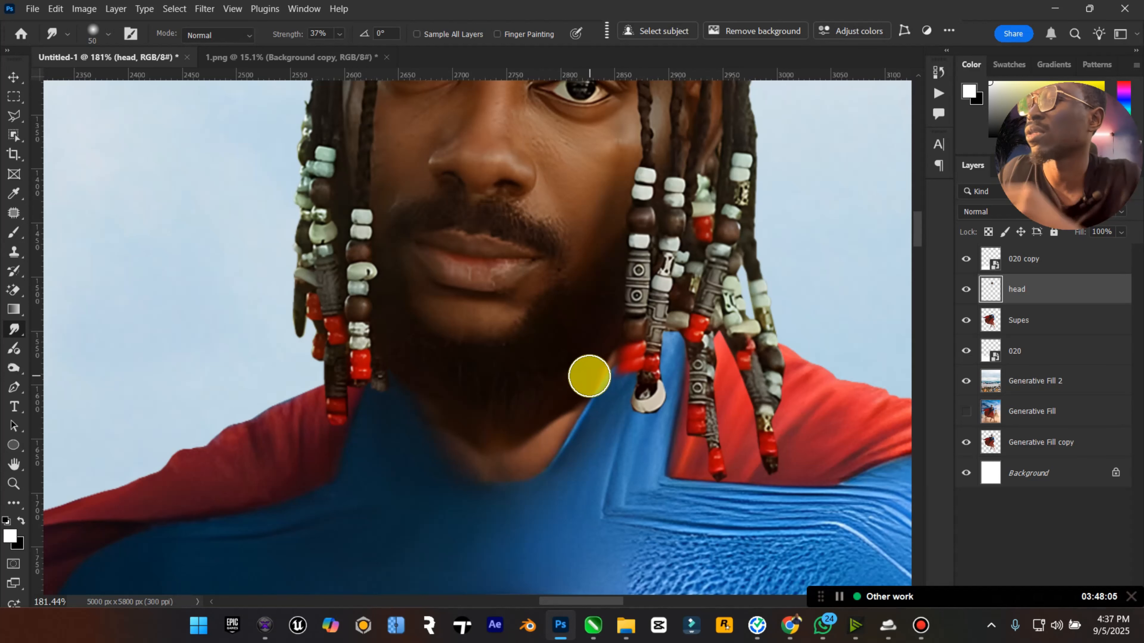
key(ctrl+z)
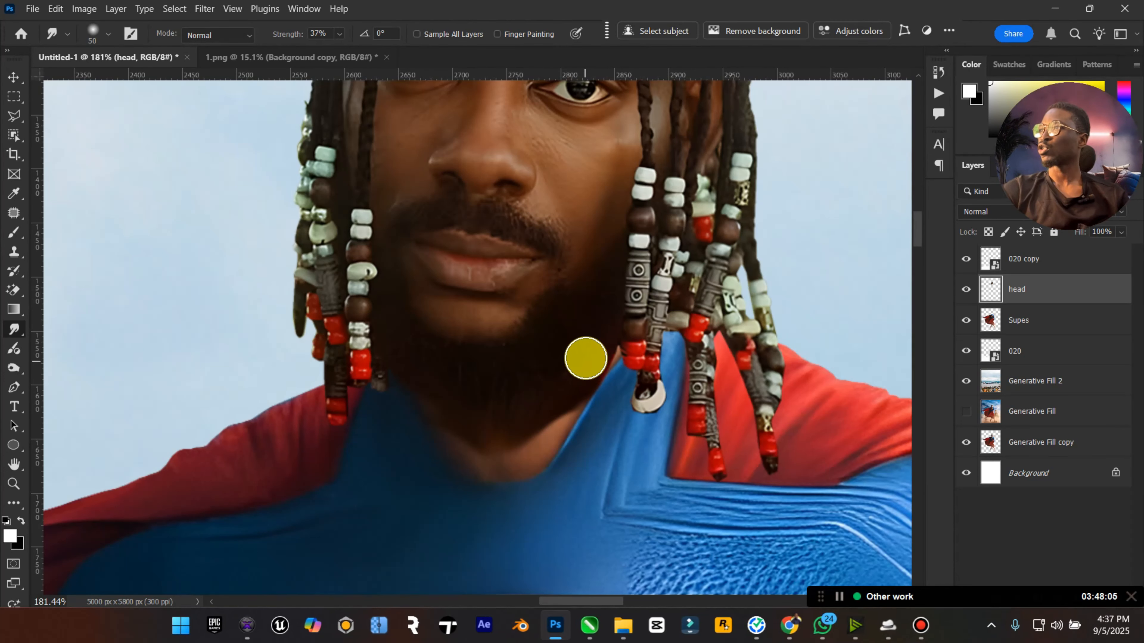
Smudge the beard further down both sides of the neck until it reaches the suit collar.
mouse_move(593, 359)
mouse_down()
mouse_move(556, 397)
mouse_move(597, 384)
mouse_move(555, 421)
mouse_up()
mouse_move(583, 380)
mouse_down()
mouse_move(564, 420)
mouse_move(498, 464)
mouse_up()
mouse_move(447, 405)
mouse_down()
mouse_move(477, 478)
mouse_move(506, 480)
mouse_up()
mouse_move(557, 418)
mouse_down()
mouse_move(523, 472)
mouse_move(563, 413)
mouse_move(530, 465)
mouse_move(548, 452)
mouse_move(496, 471)
mouse_up()
drag(452, 420, 500, 461)
drag(549, 417, 554, 418)
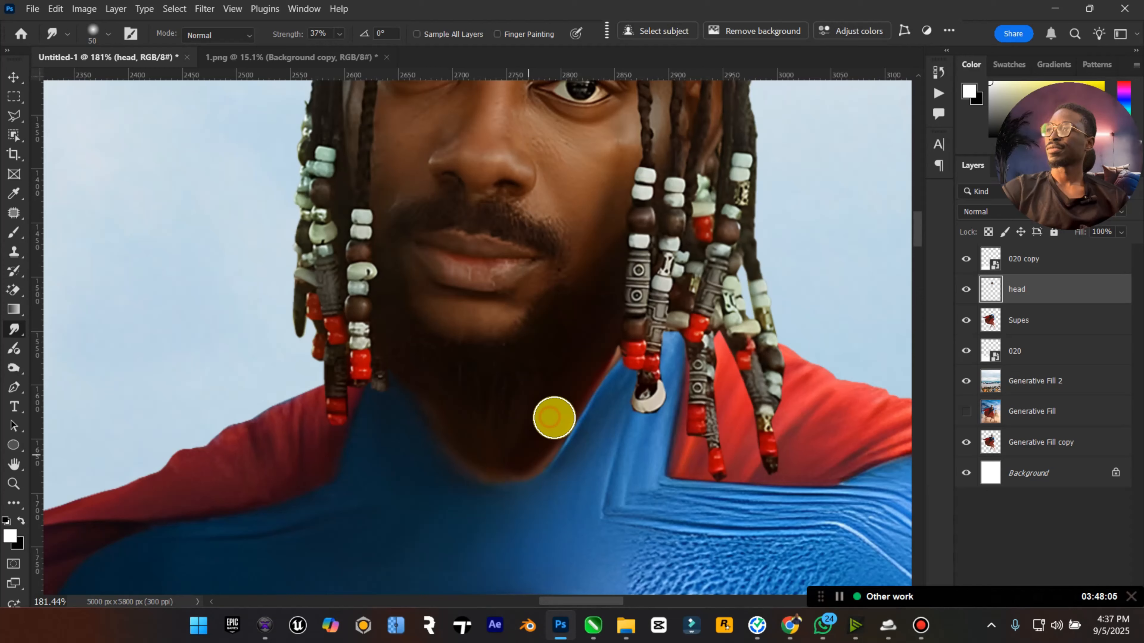
click(14, 464)
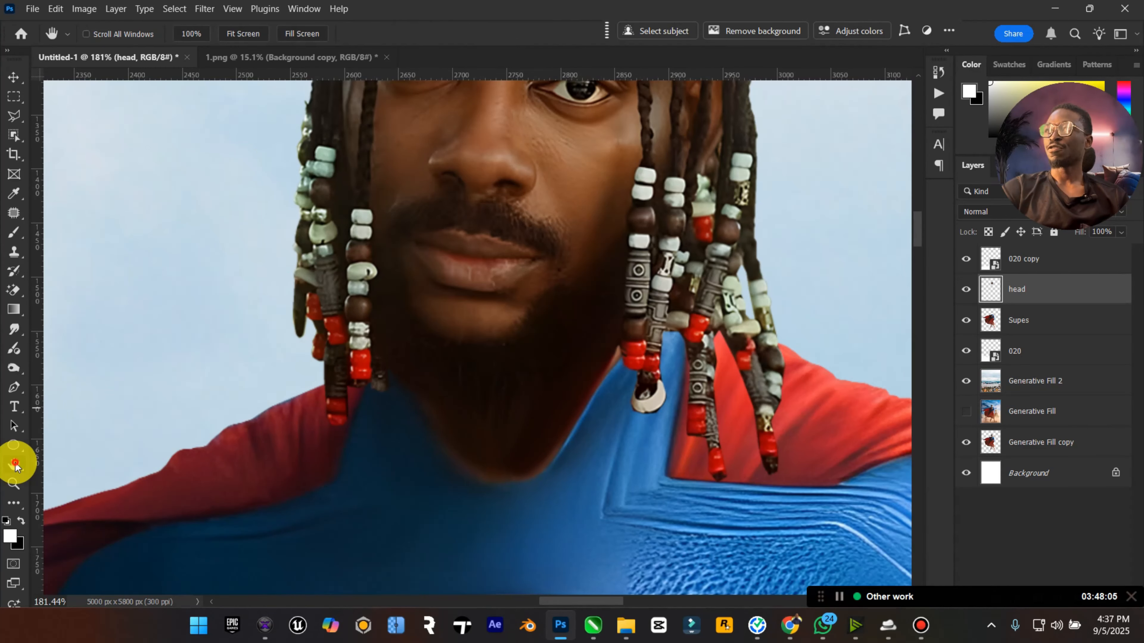
double_click(14, 471)
click(14, 484)
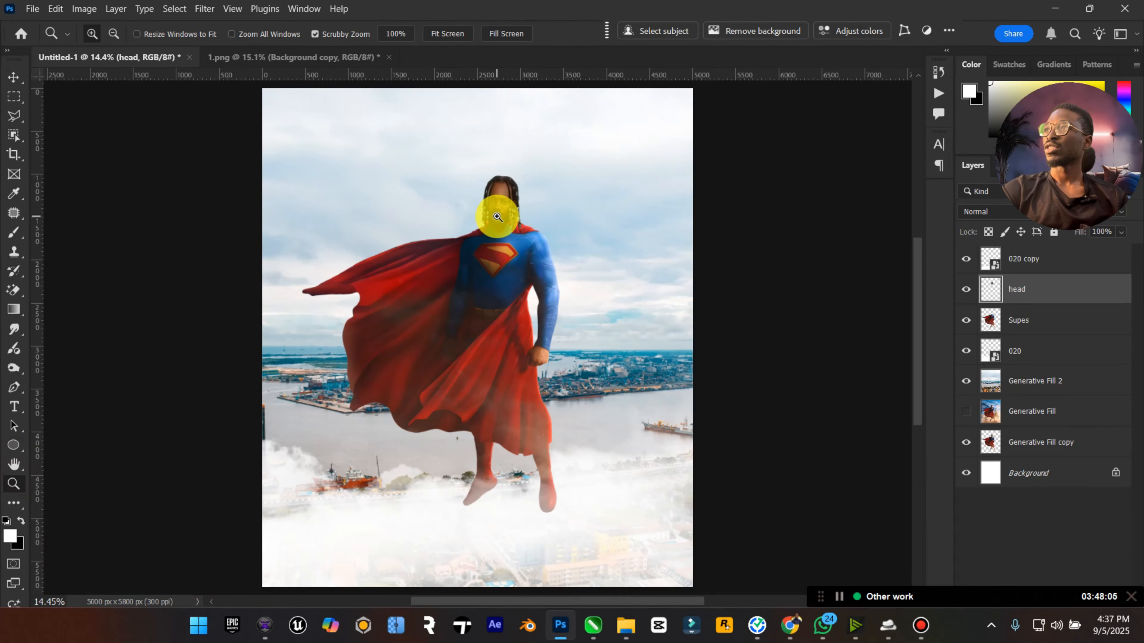
drag(492, 222, 586, 191)
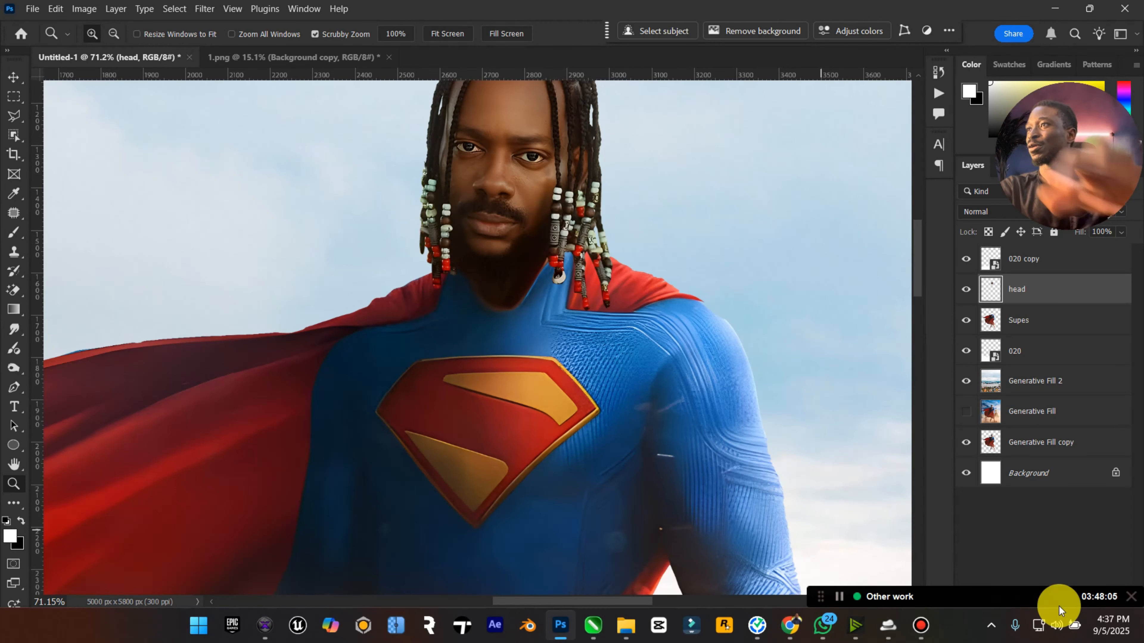
click(1054, 625)
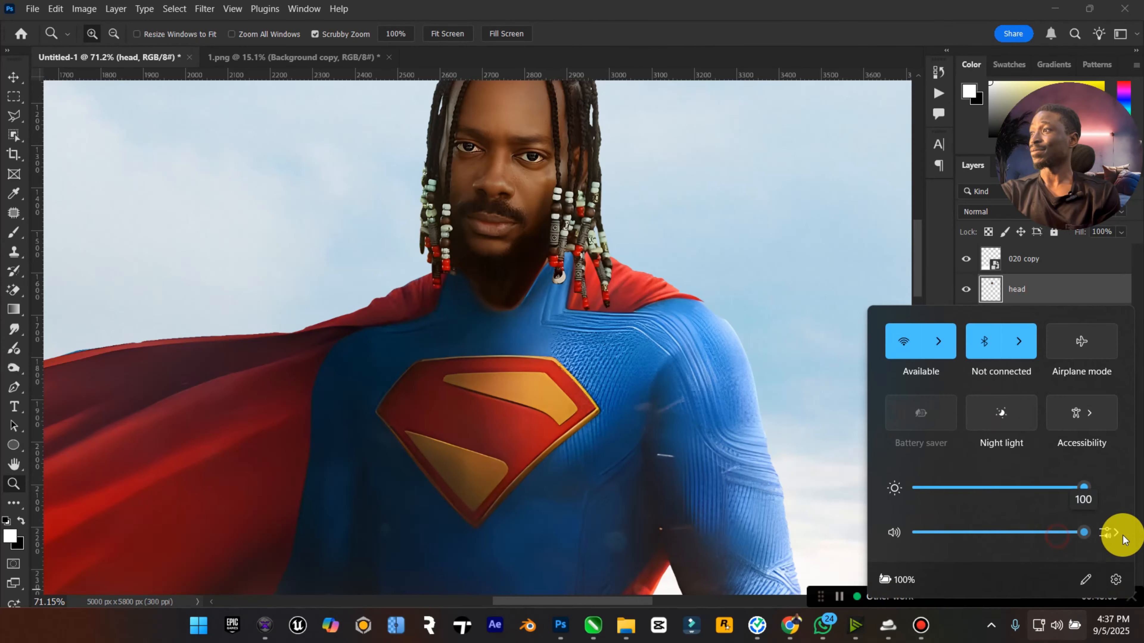
click(705, 22)
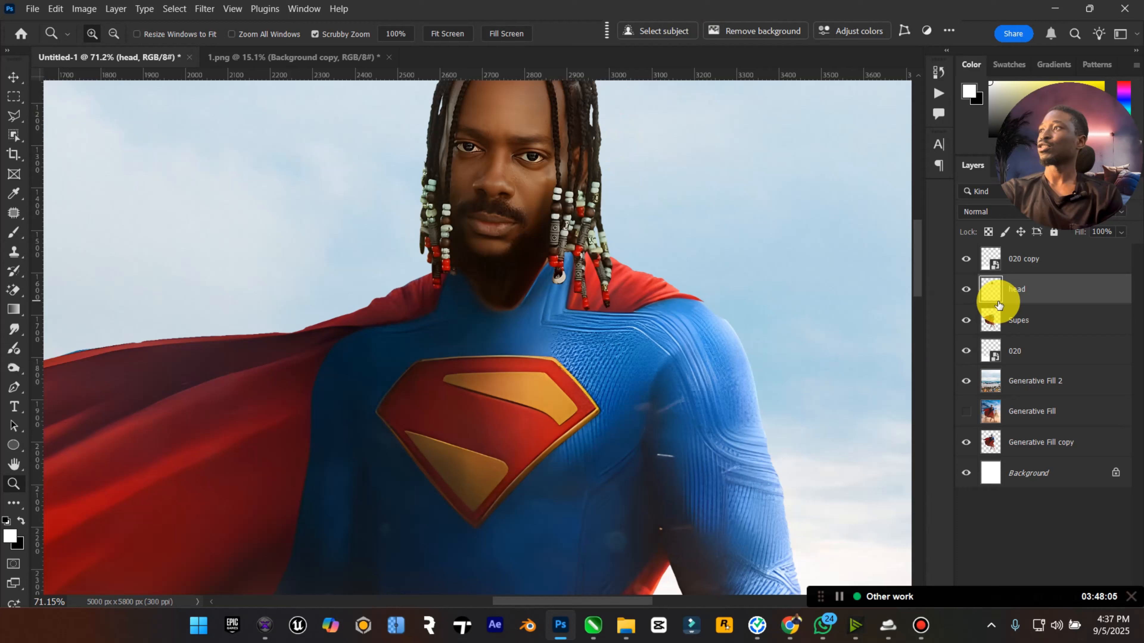
Hide the head layer and select the remaining neck skin inside the suit collar on the Supes layer with the Polygonal Lasso.
click(966, 290)
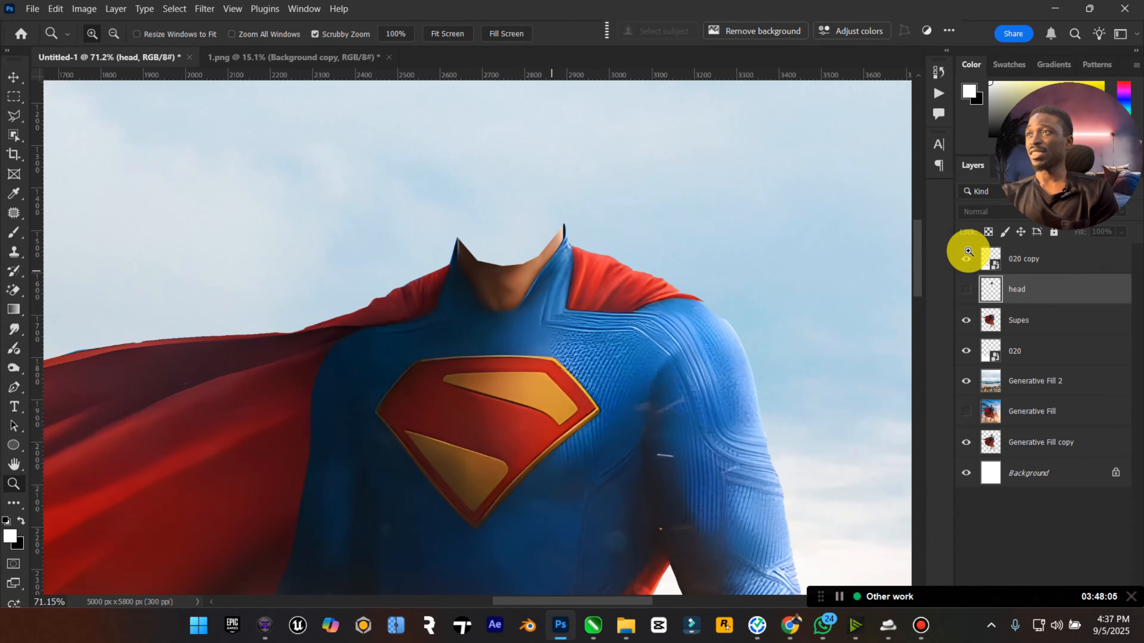
click(1051, 321)
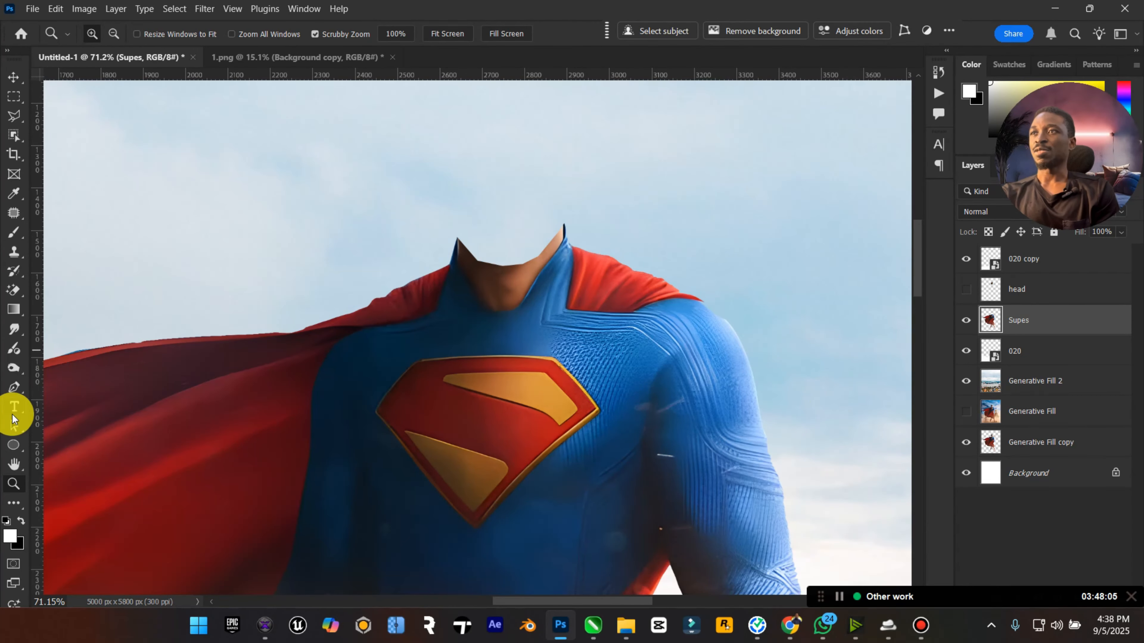
click(14, 484)
drag(546, 242, 597, 238)
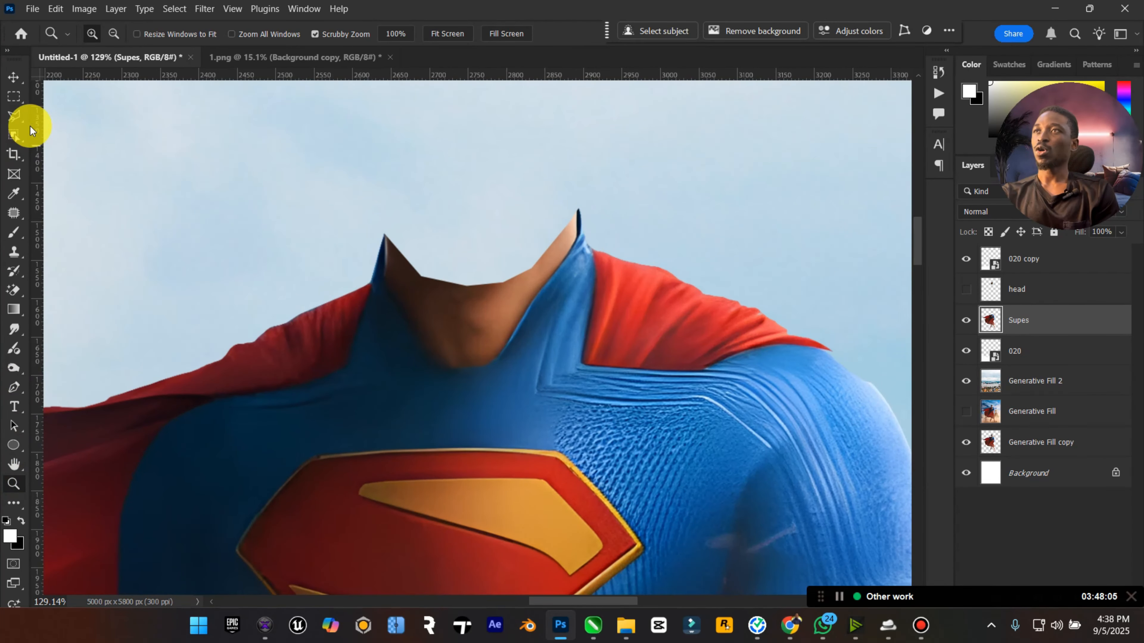
click(15, 116)
click(385, 221)
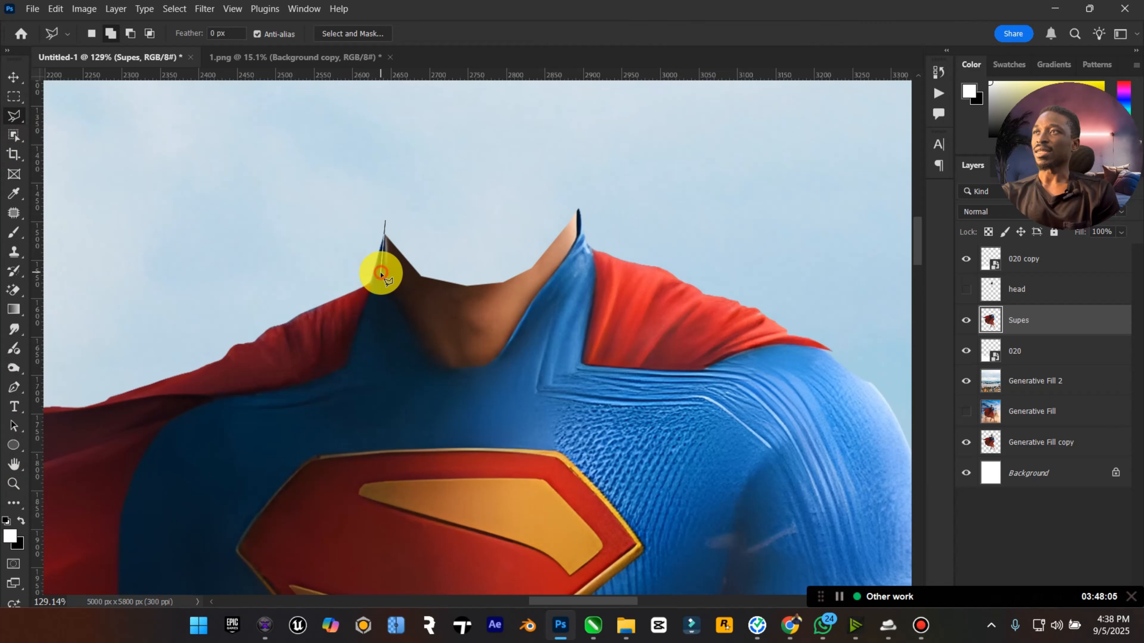
click(380, 273)
click(406, 321)
click(442, 370)
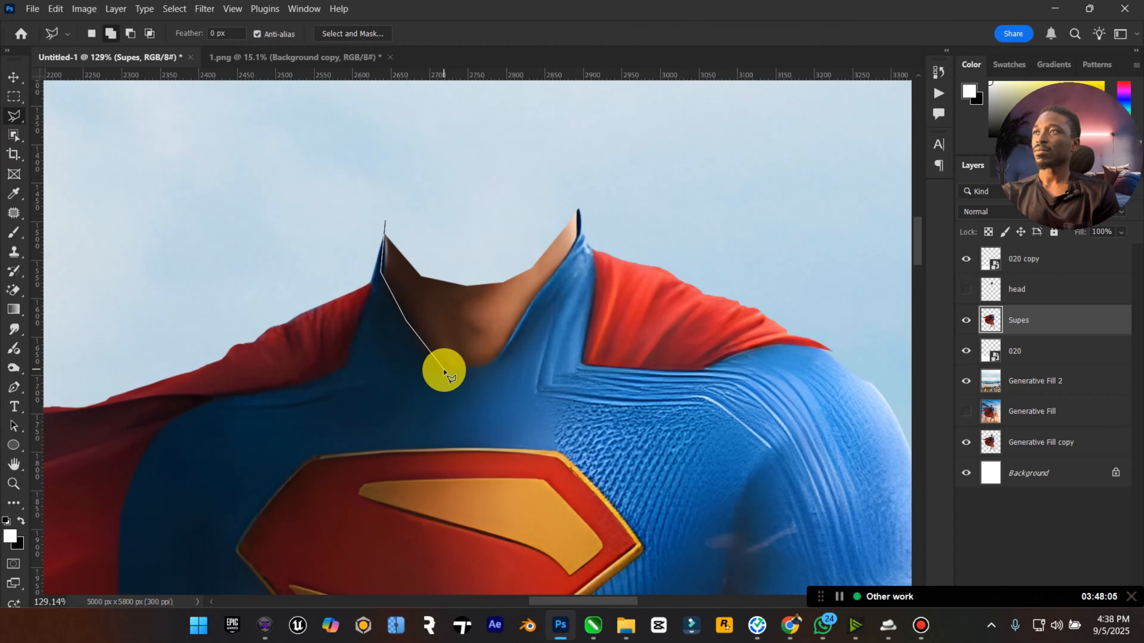
click(472, 372)
click(491, 363)
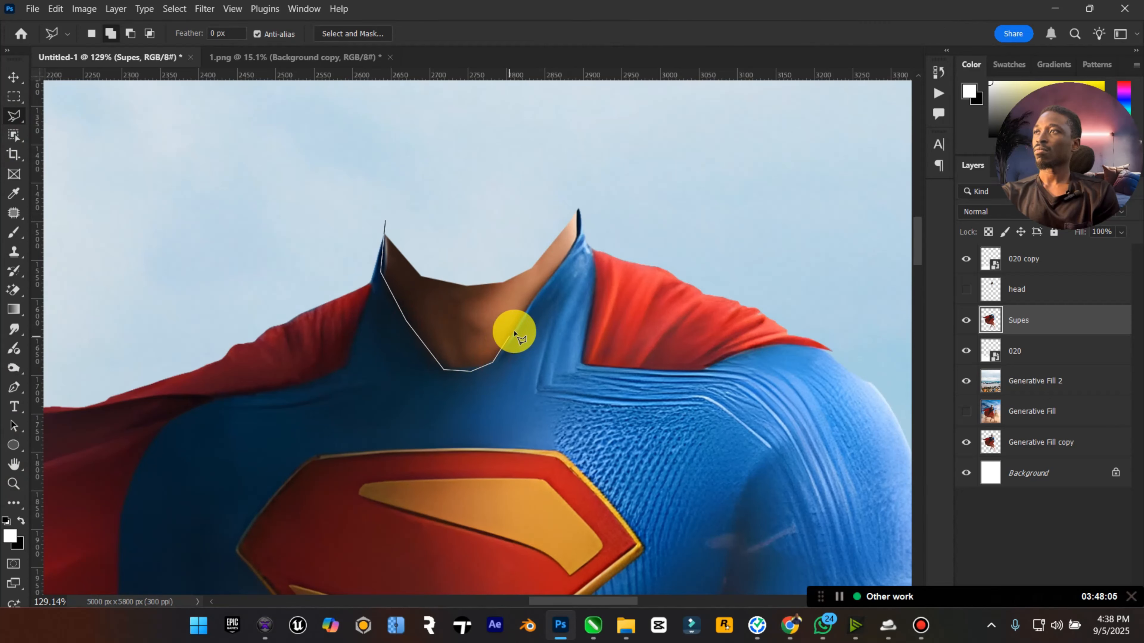
click(551, 272)
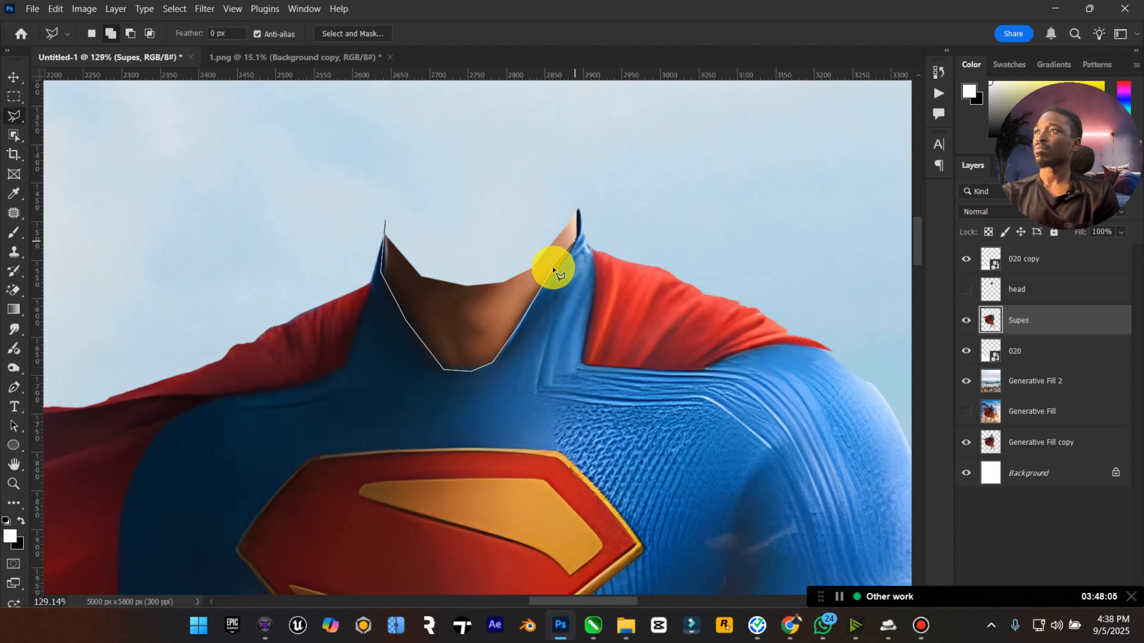
click(577, 233)
click(579, 211)
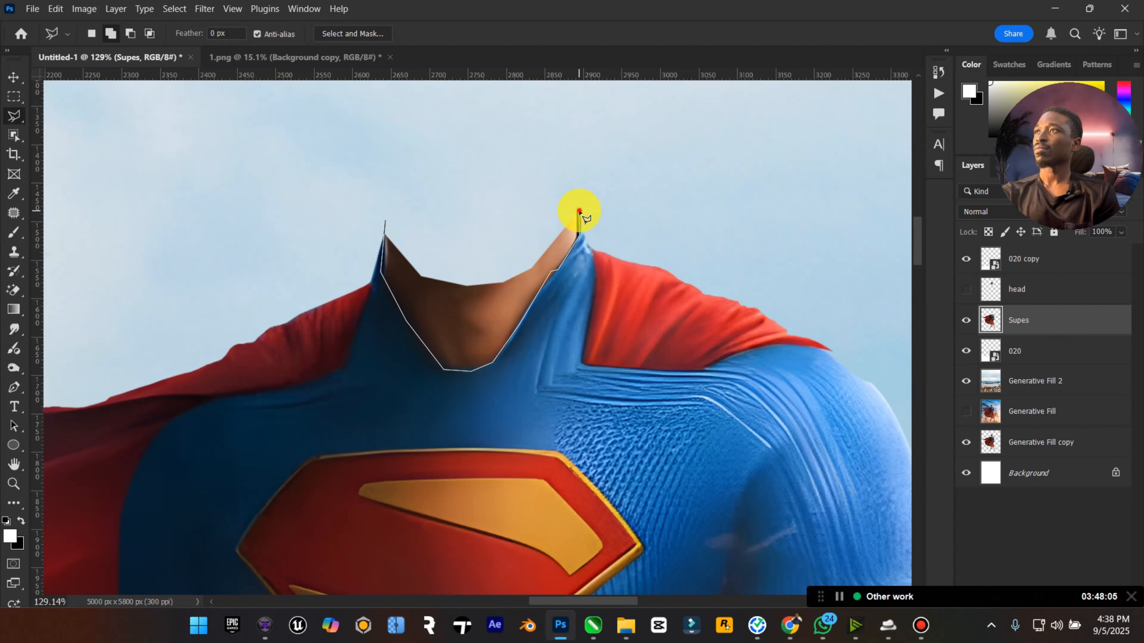
double_click(575, 174)
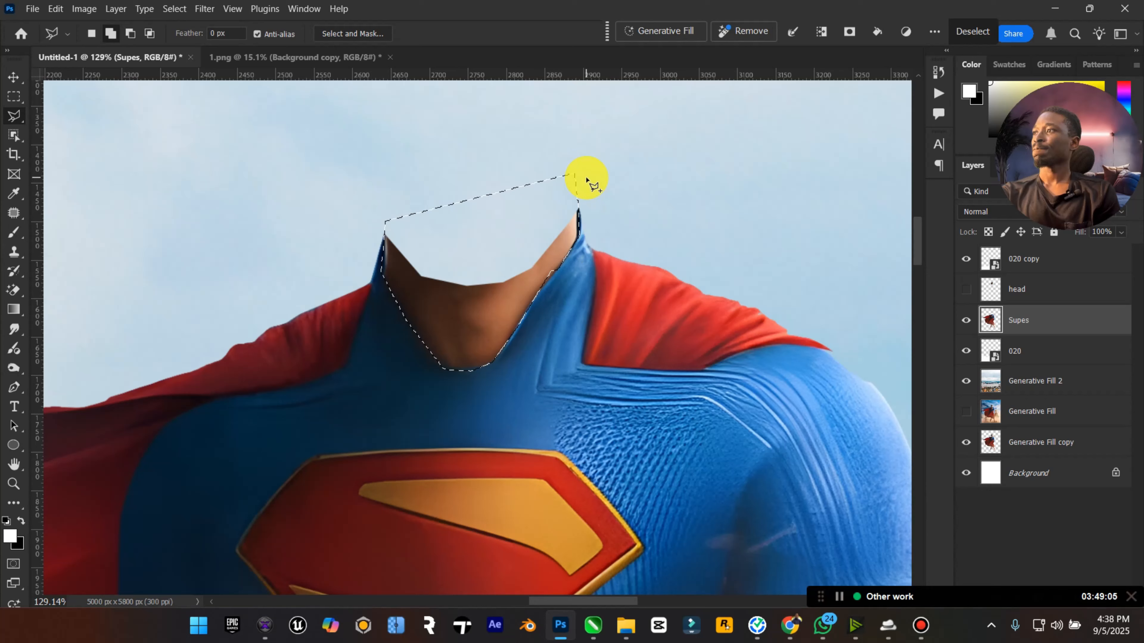
click(921, 626)
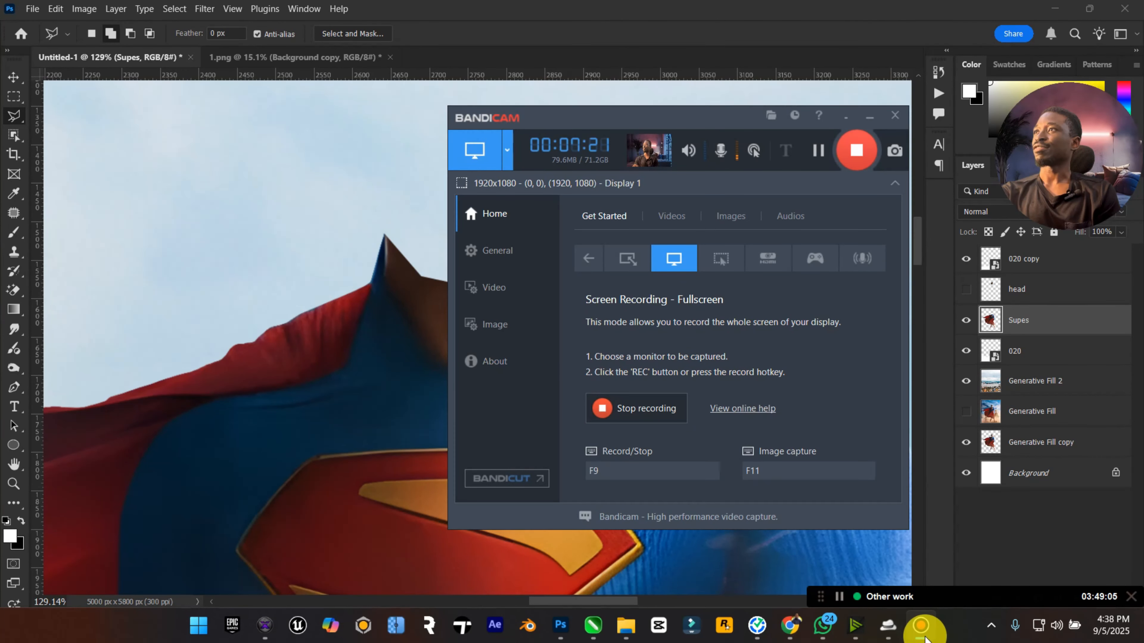
click(921, 626)
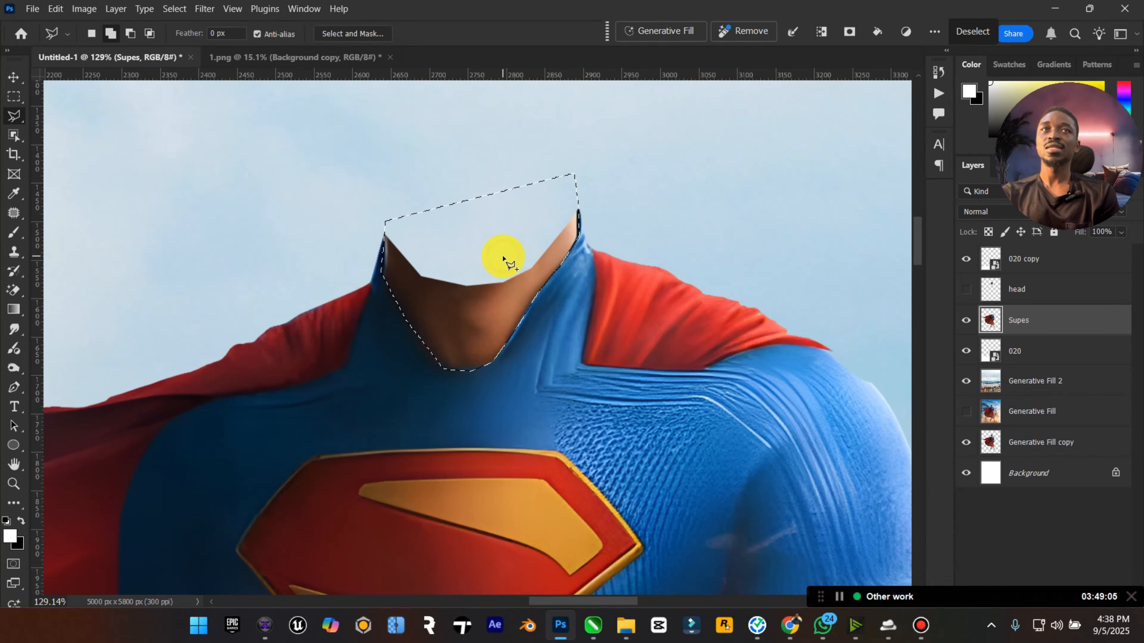
Add Superman's exposed fist to the neck selection by outlining it up to the sleeve cuff with the Polygonal Lasso.
click(12, 484)
key(ctrl+0)
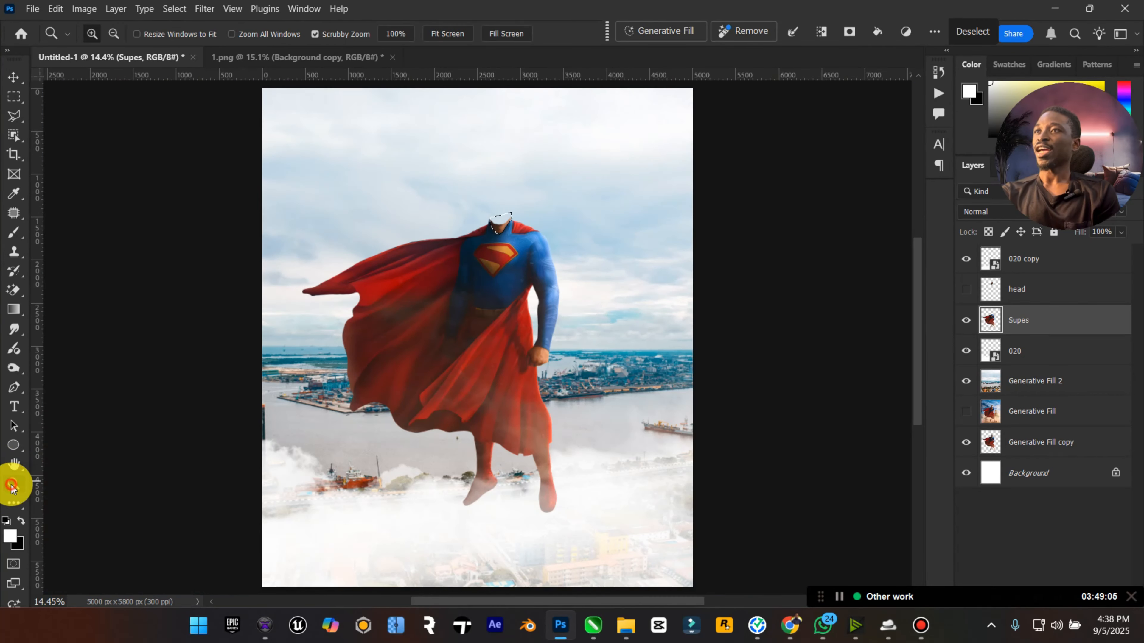
drag(540, 360, 643, 336)
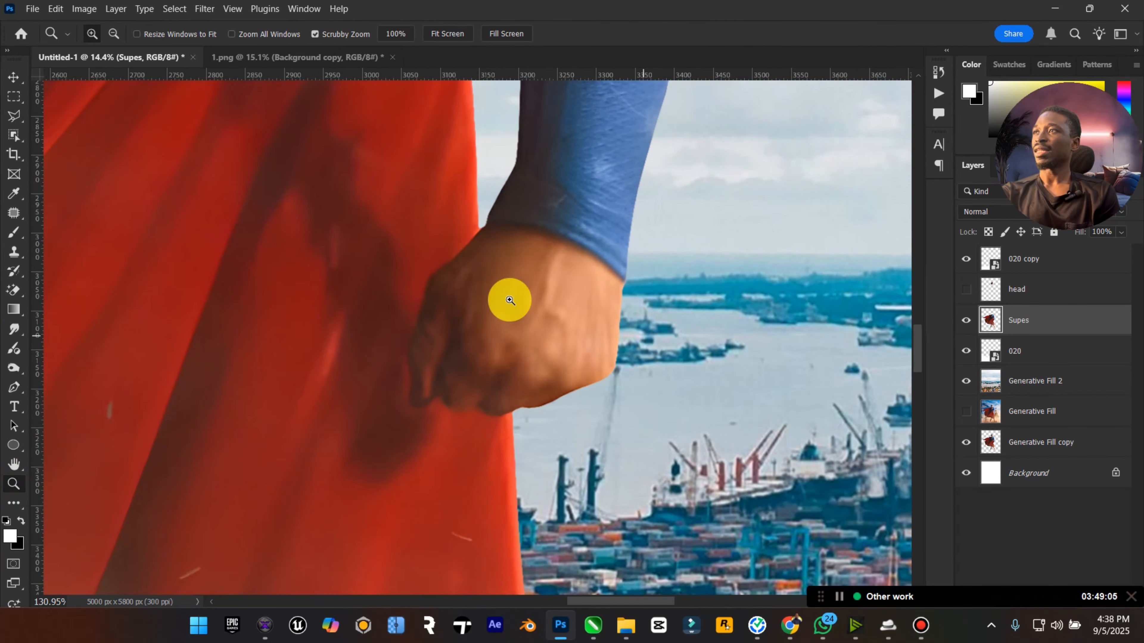
click(14, 116)
click(488, 224)
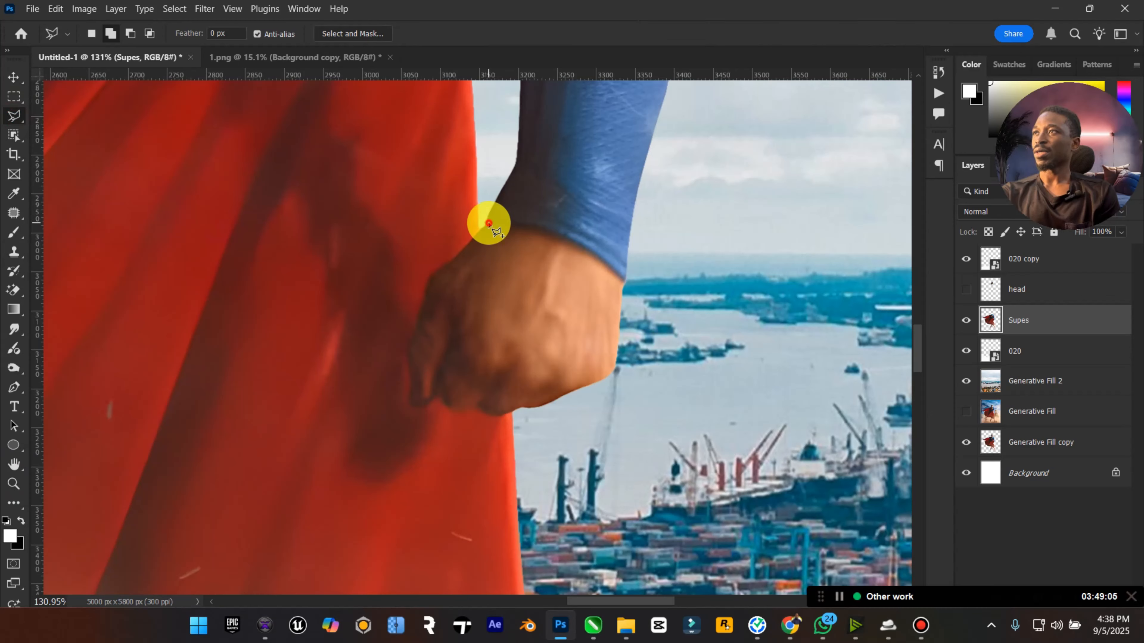
click(450, 259)
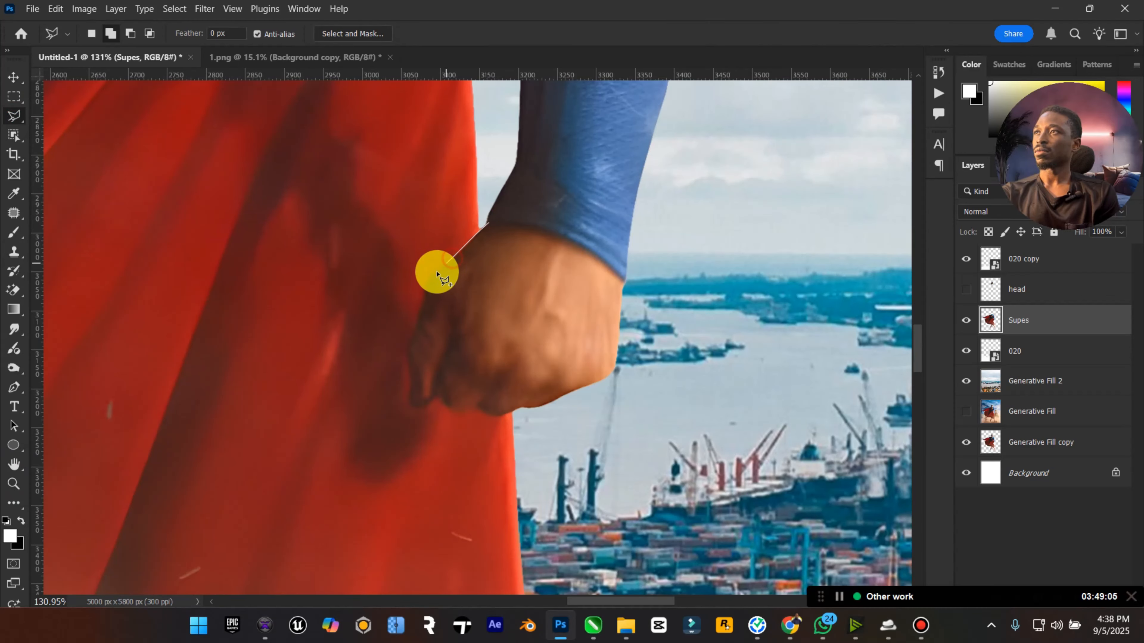
click(432, 275)
click(401, 351)
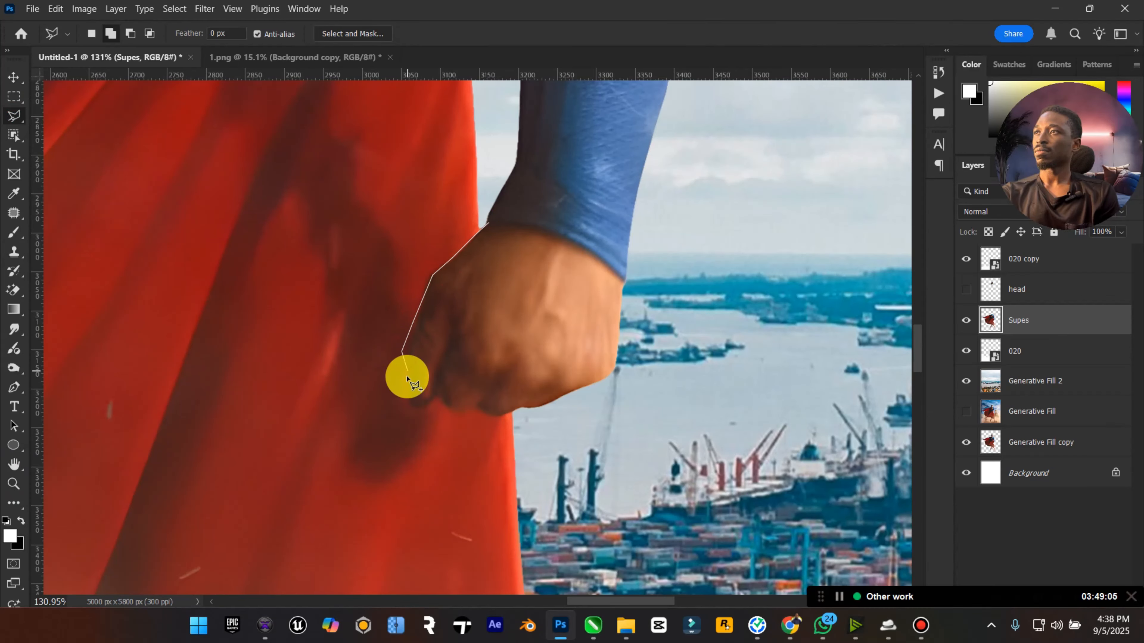
click(404, 400)
click(412, 406)
click(431, 401)
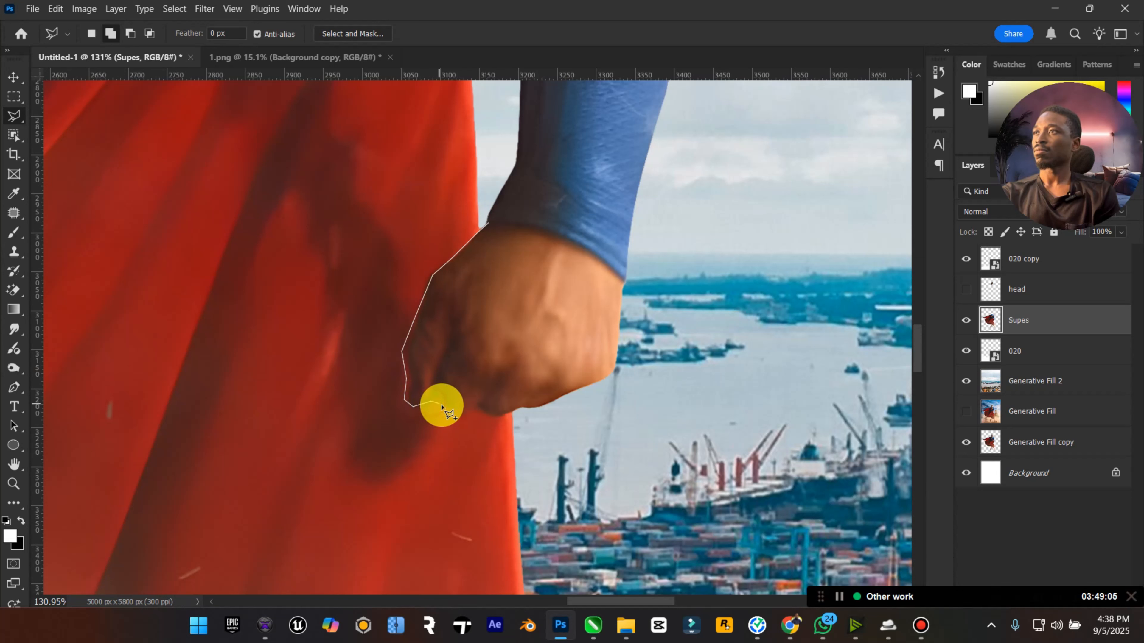
click(467, 410)
click(486, 415)
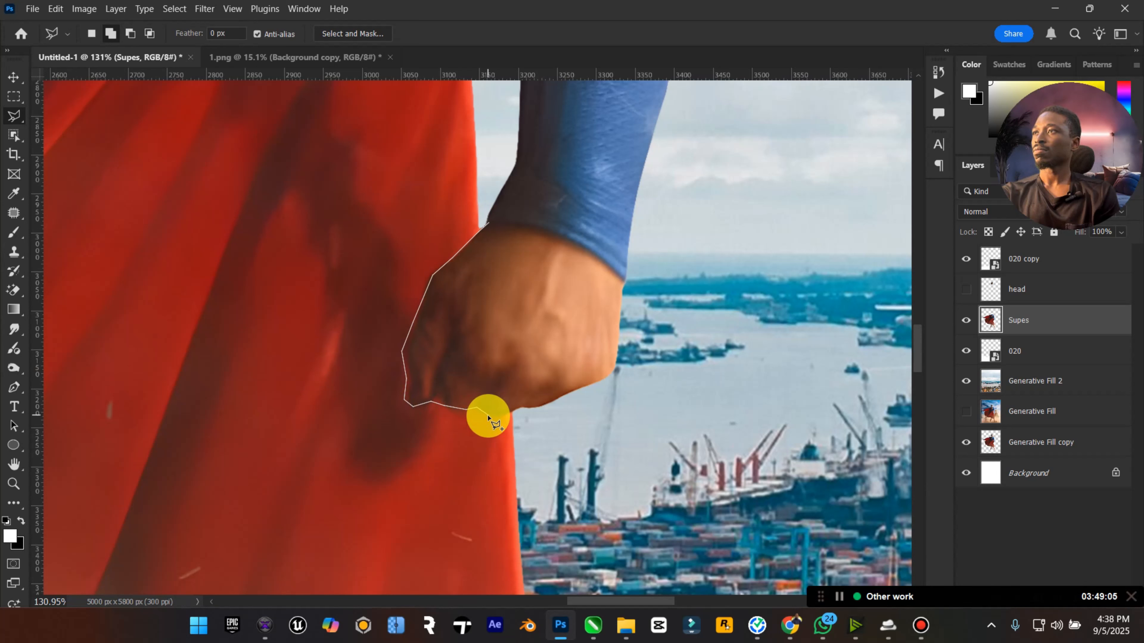
click(499, 416)
click(514, 413)
click(627, 450)
click(656, 341)
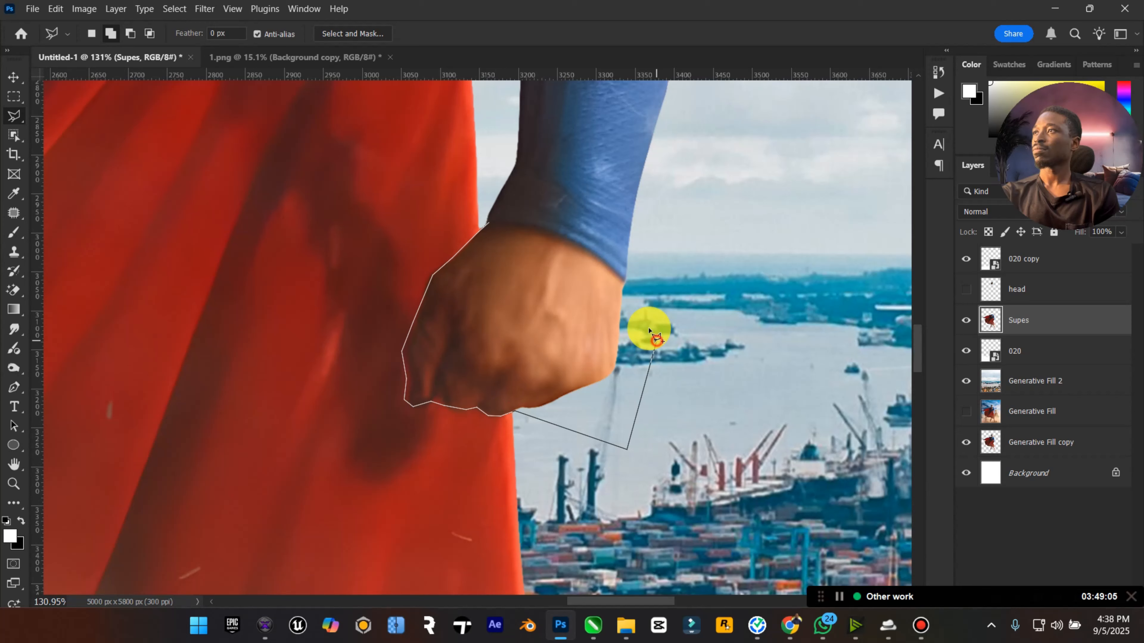
click(625, 281)
click(603, 264)
click(577, 244)
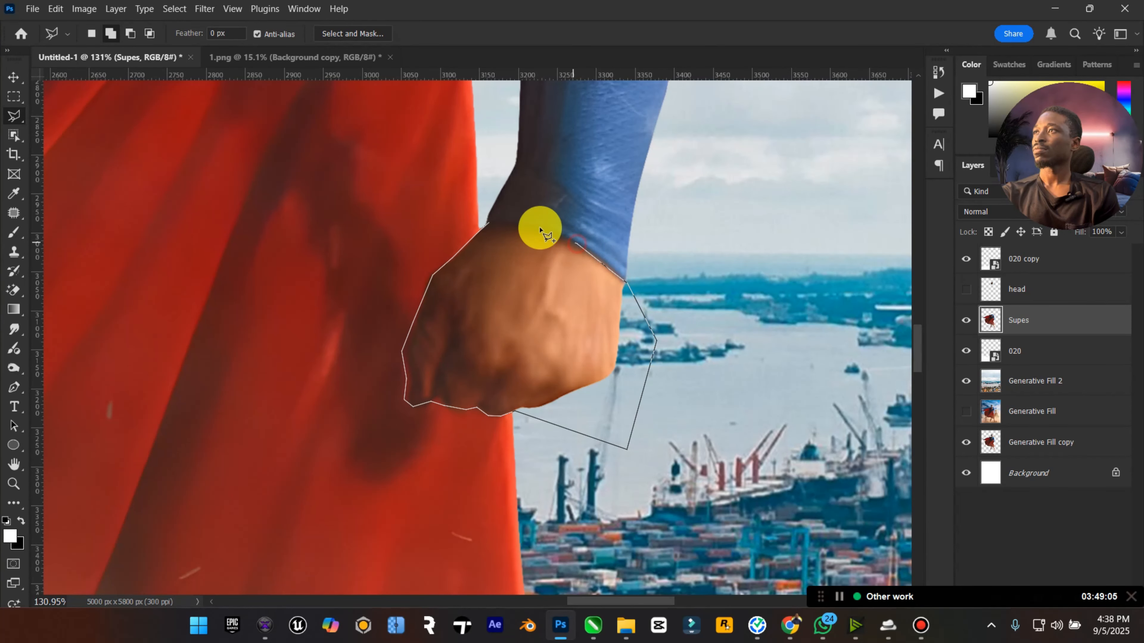
click(534, 228)
double_click(510, 221)
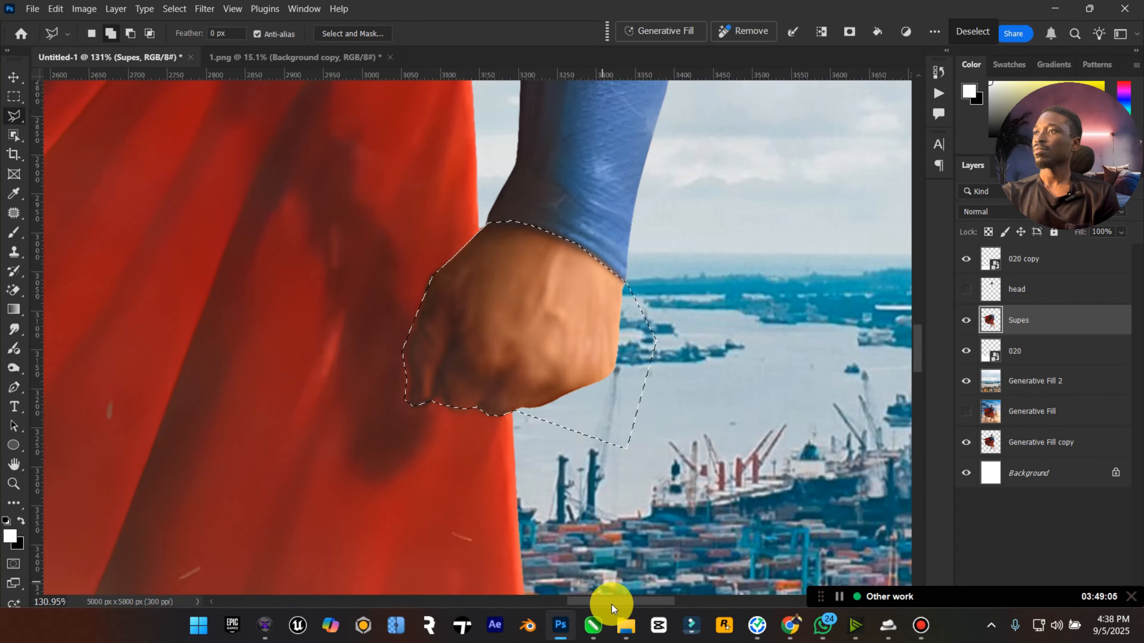
Copy the selected neck and hand skin from Supes to a new layer and rename it skin.
mouse_move(613, 601)
mouse_down()
mouse_move(514, 578)
mouse_move(503, 549)
mouse_up()
drag(691, 177, 659, 378)
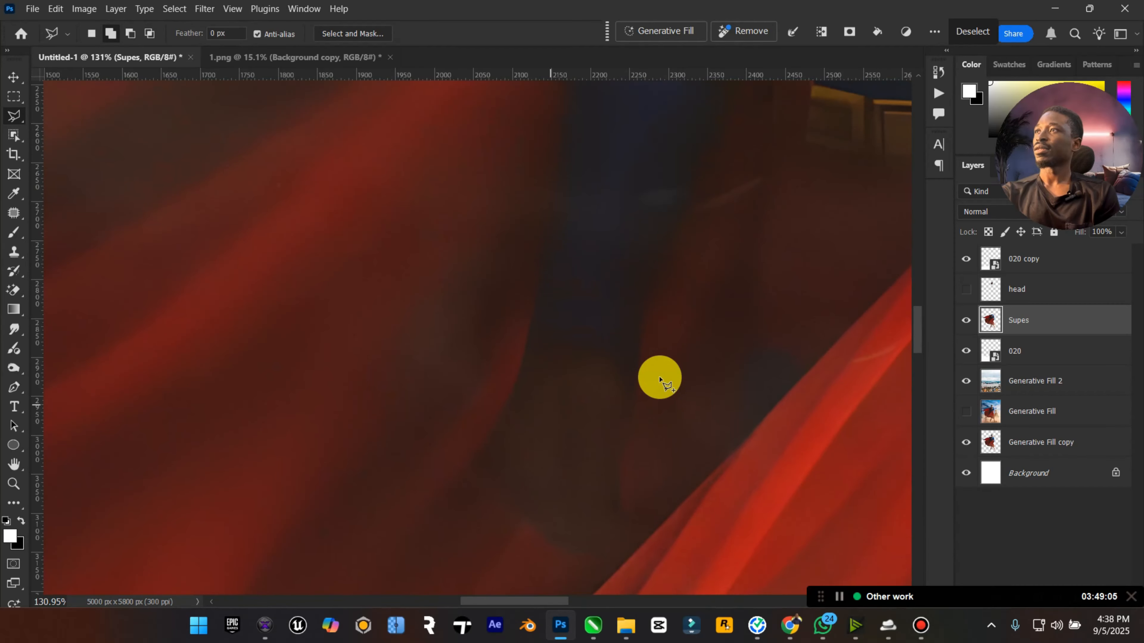
click(14, 464)
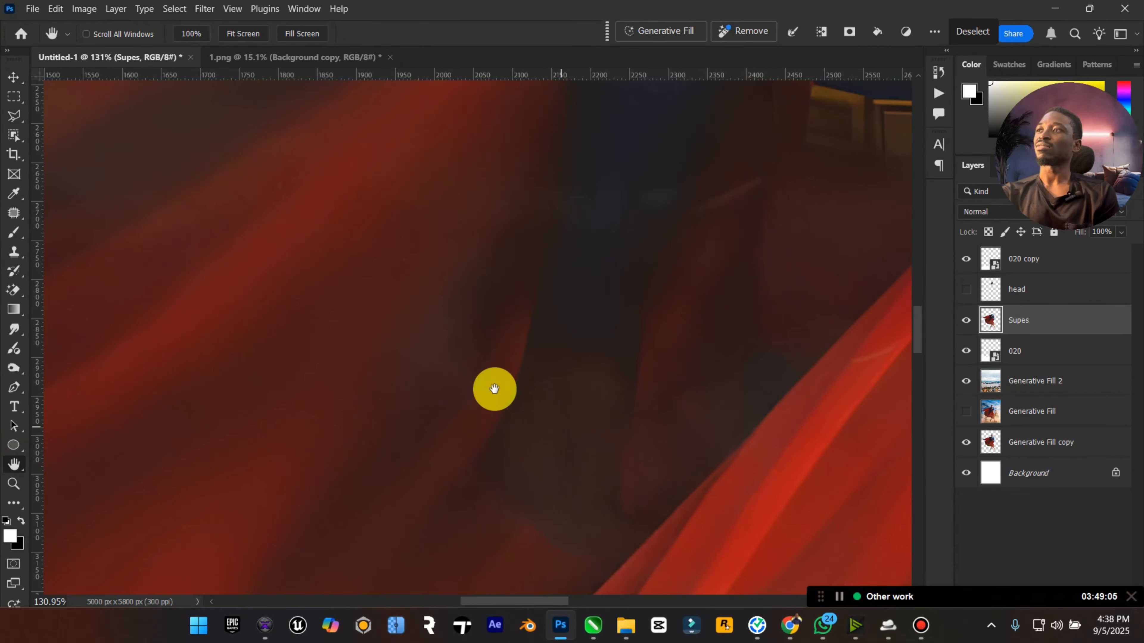
double_click(28, 464)
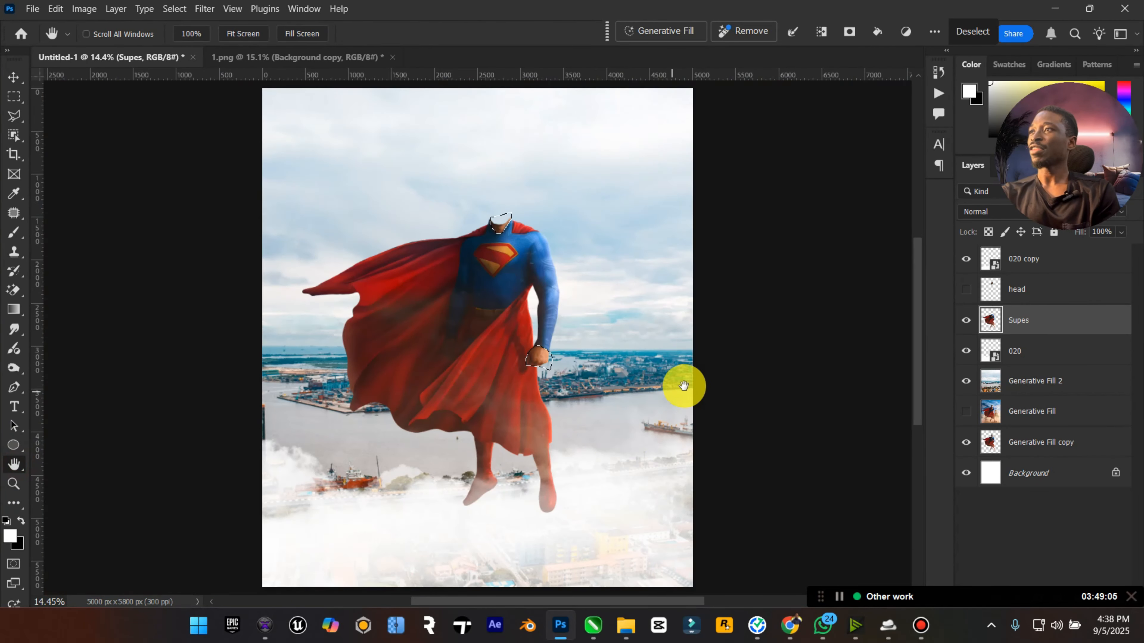
key(ctrl+j)
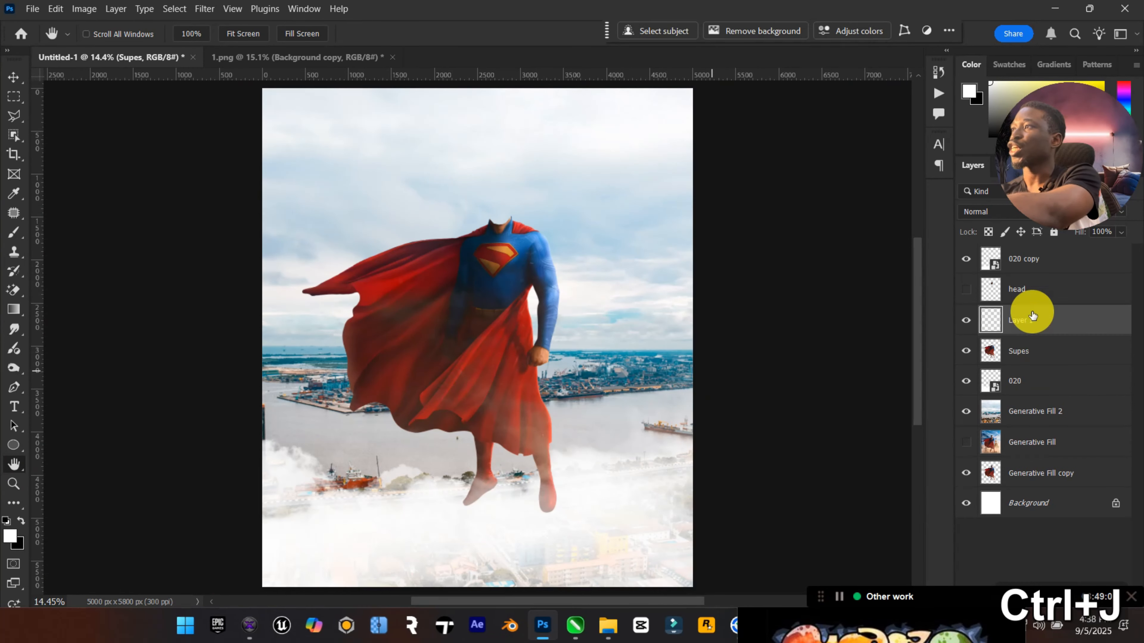
double_click(1021, 319)
text(skin)
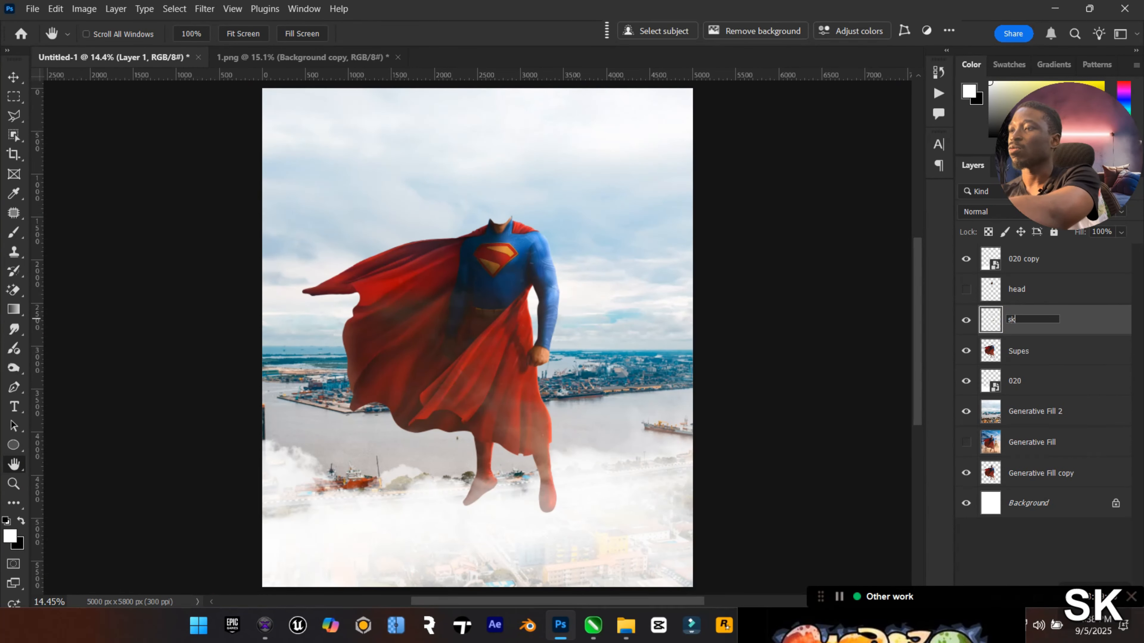
key(Return)
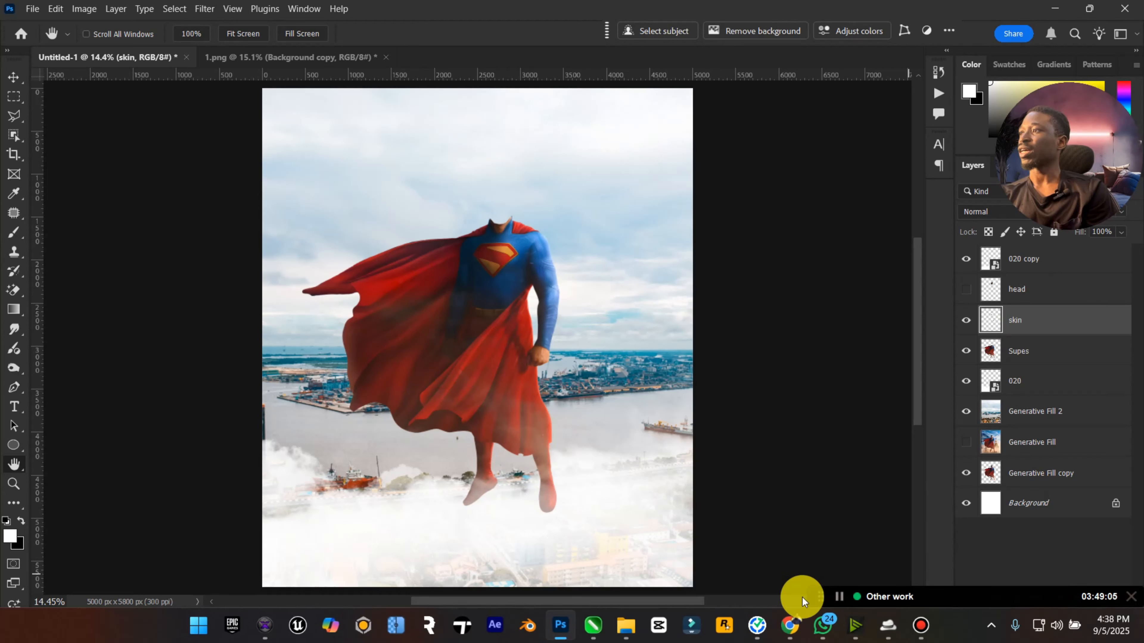
Add a Solid Color fill layer in dark brown #5f350f above the skin layer.
drag(818, 600, 9, 601)
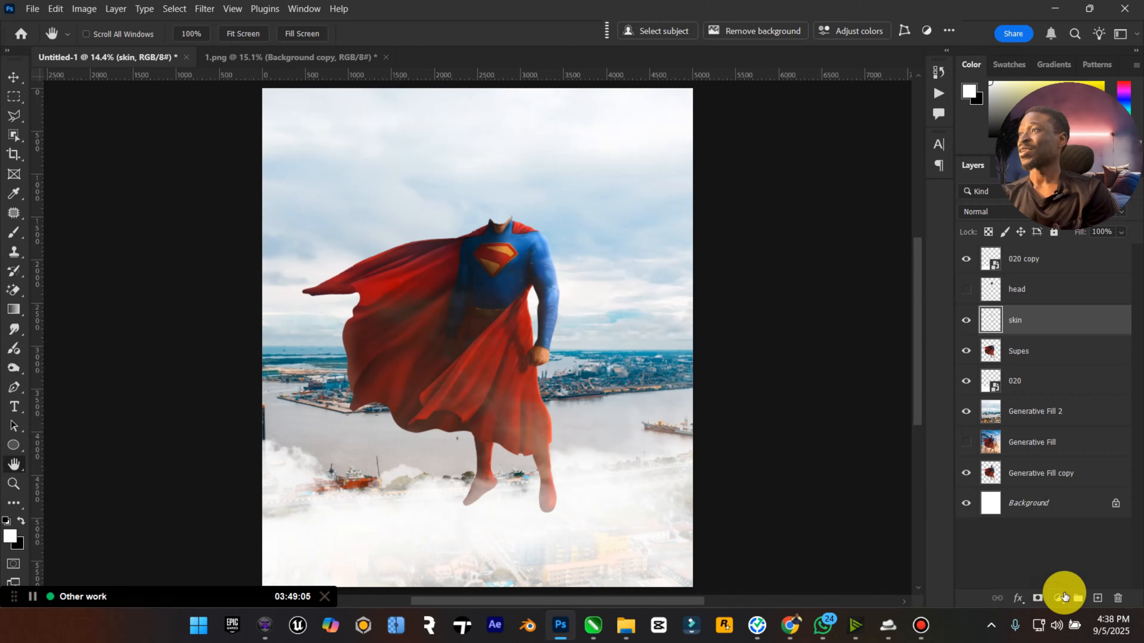
click(1057, 598)
click(1051, 337)
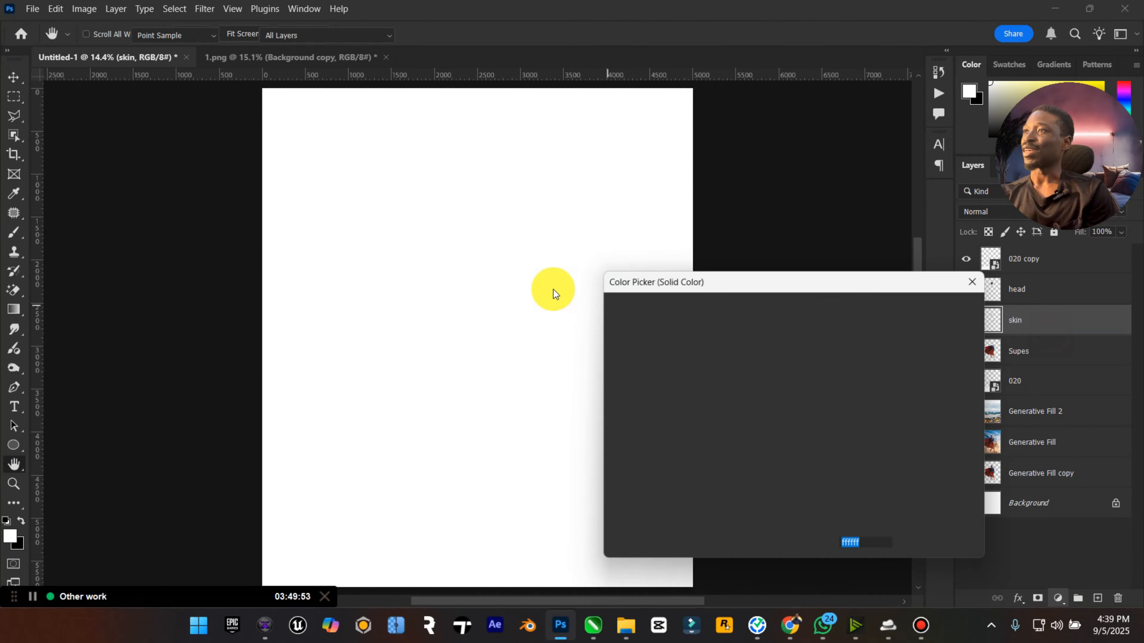
click(761, 332)
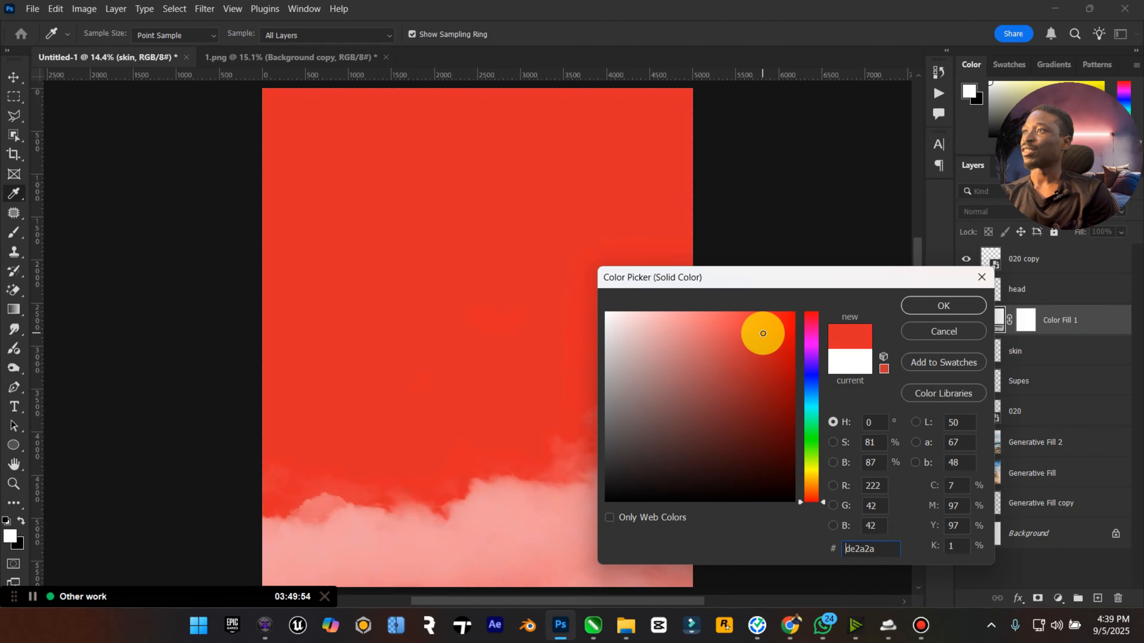
drag(816, 468, 809, 491)
click(779, 402)
mouse_move(789, 398)
mouse_down()
mouse_move(761, 360)
mouse_move(793, 349)
mouse_up()
click(806, 489)
drag(806, 489, 810, 485)
mouse_move(765, 335)
mouse_down()
mouse_move(758, 370)
mouse_move(786, 401)
mouse_move(784, 419)
mouse_up()
drag(812, 480, 808, 487)
mouse_move(766, 368)
mouse_down()
mouse_move(781, 409)
mouse_move(778, 426)
mouse_move(764, 428)
mouse_up()
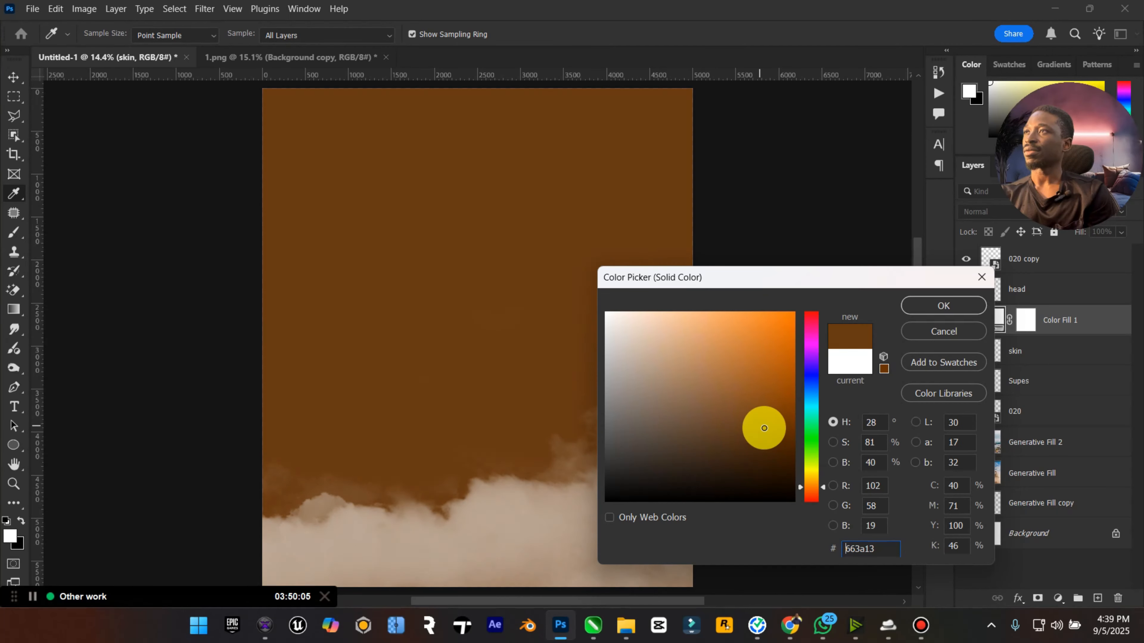
click(950, 308)
right_click(1130, 339)
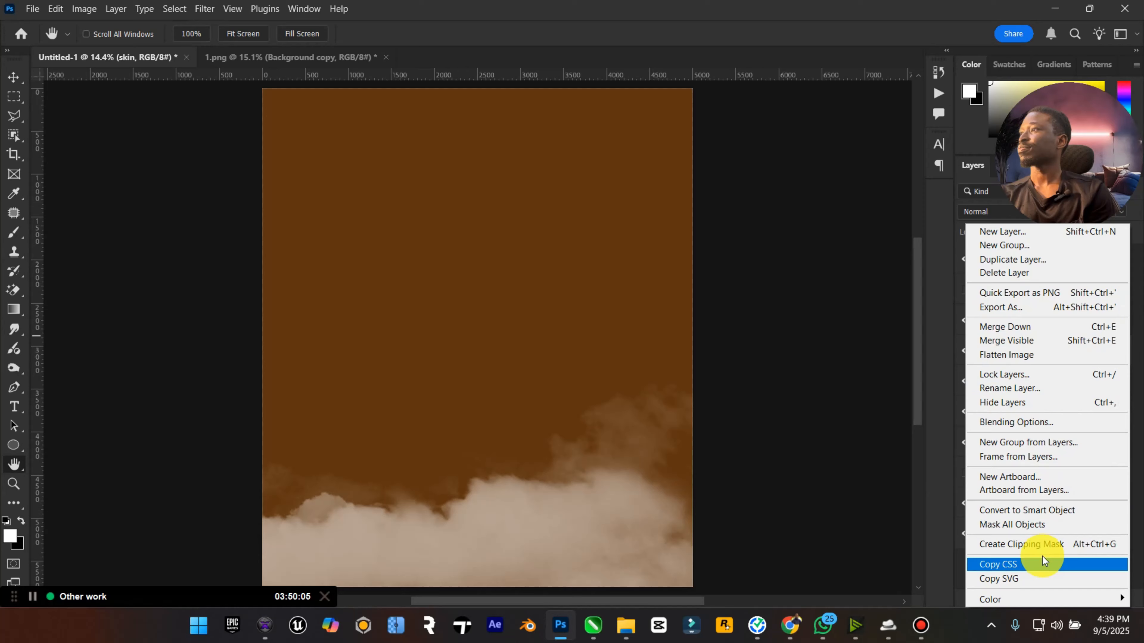
click(1036, 544)
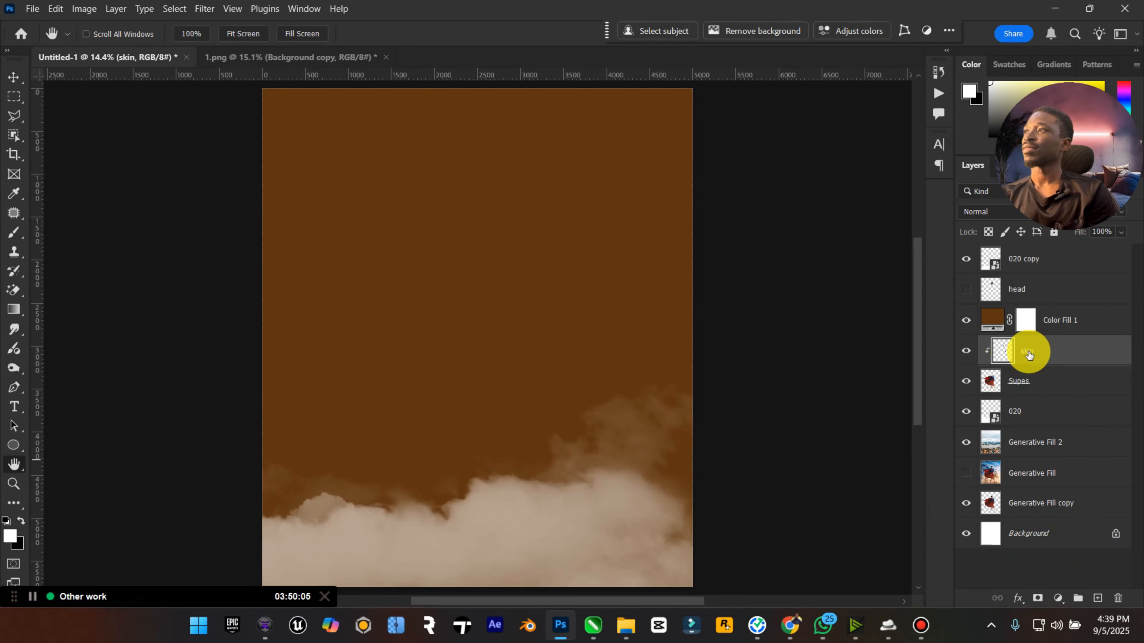
key(ctrl+z)
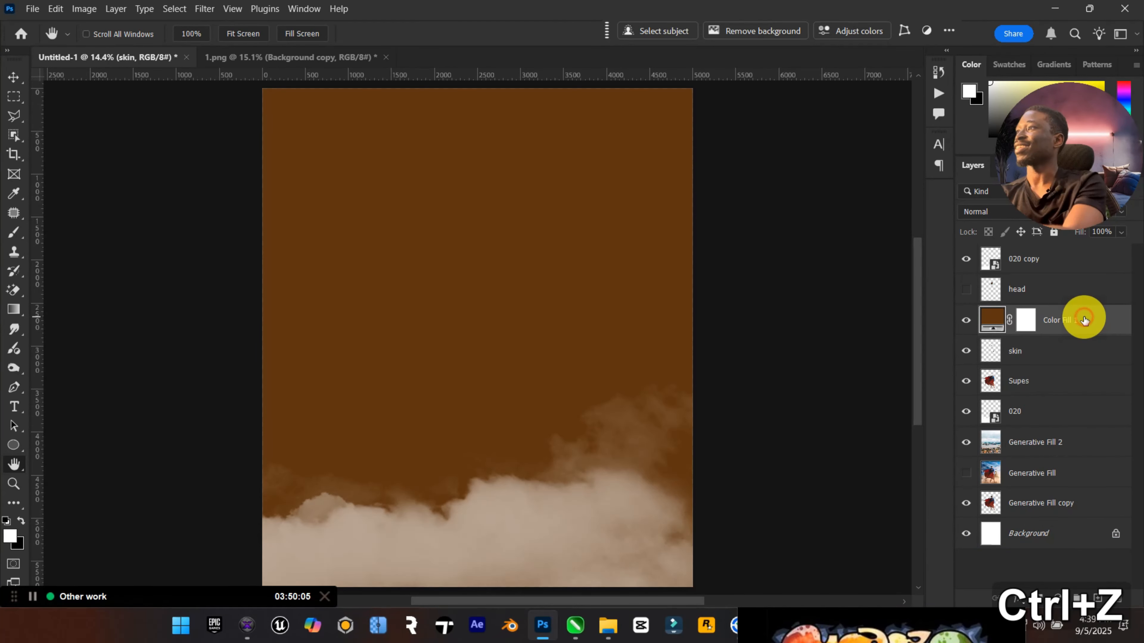
Clip the brown fill layer to the skin layer and set its blend mode to Soft Light.
right_click(1081, 321)
click(1011, 578)
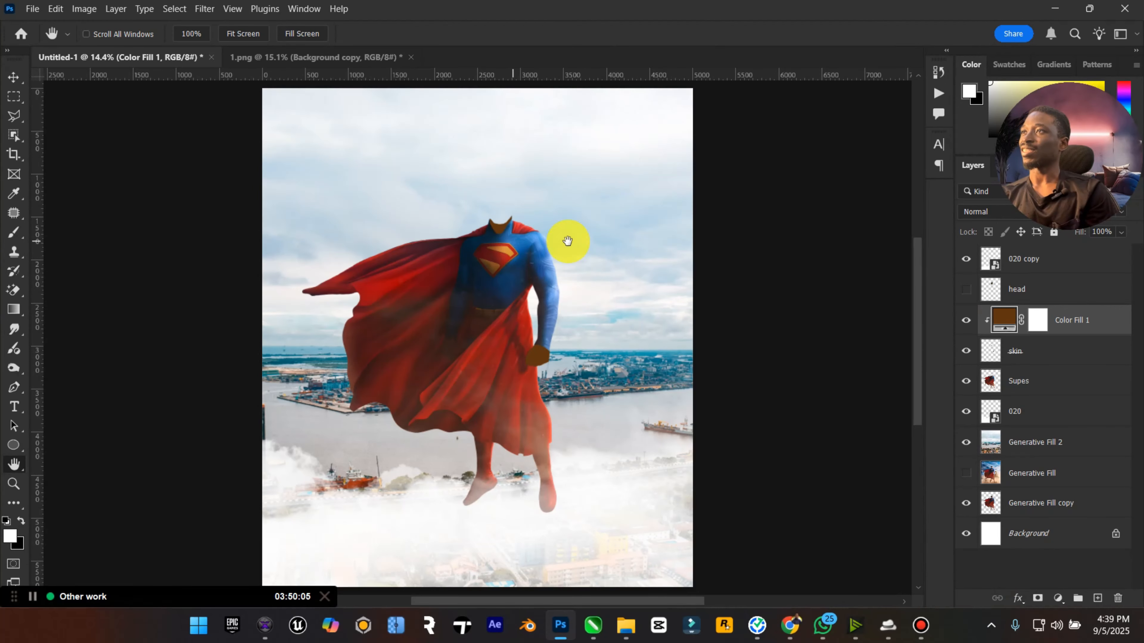
click(14, 483)
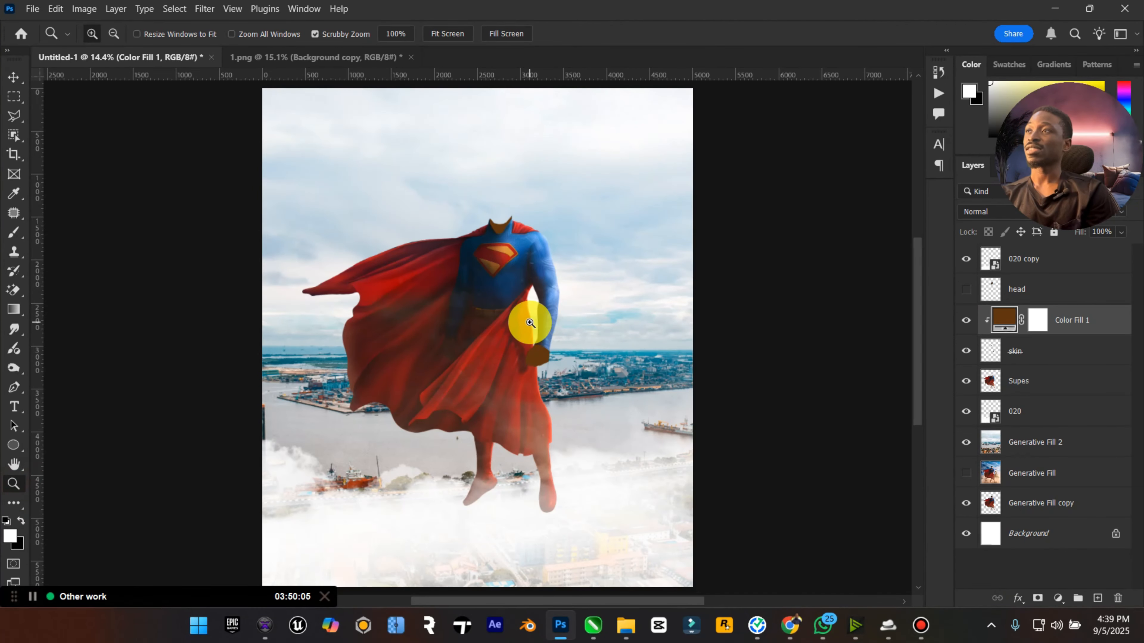
drag(523, 319, 532, 347)
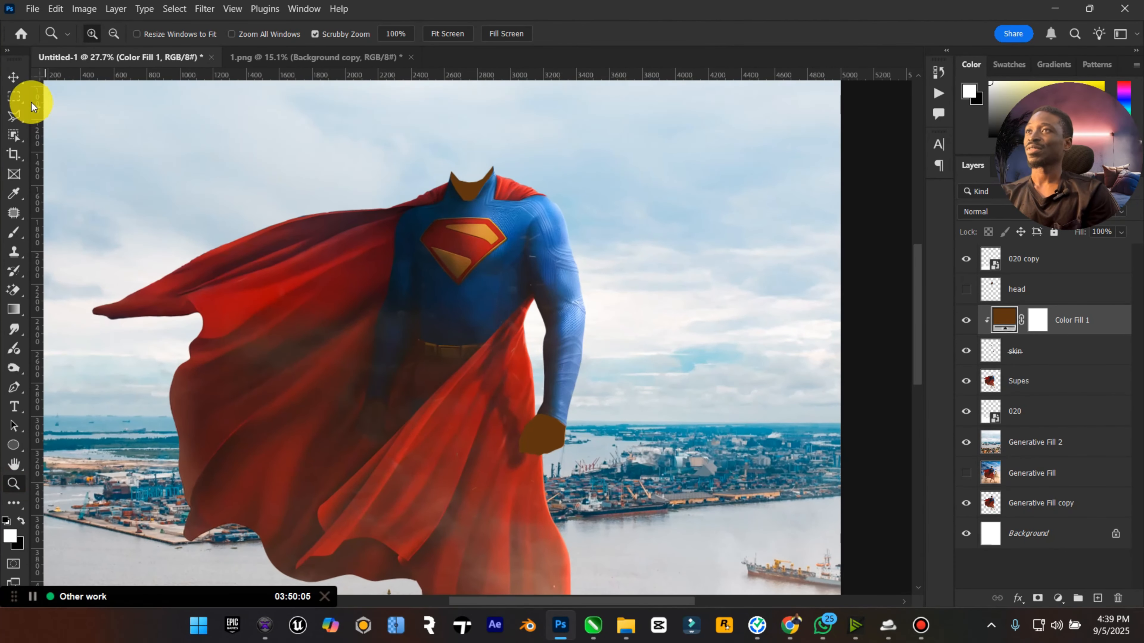
click(14, 77)
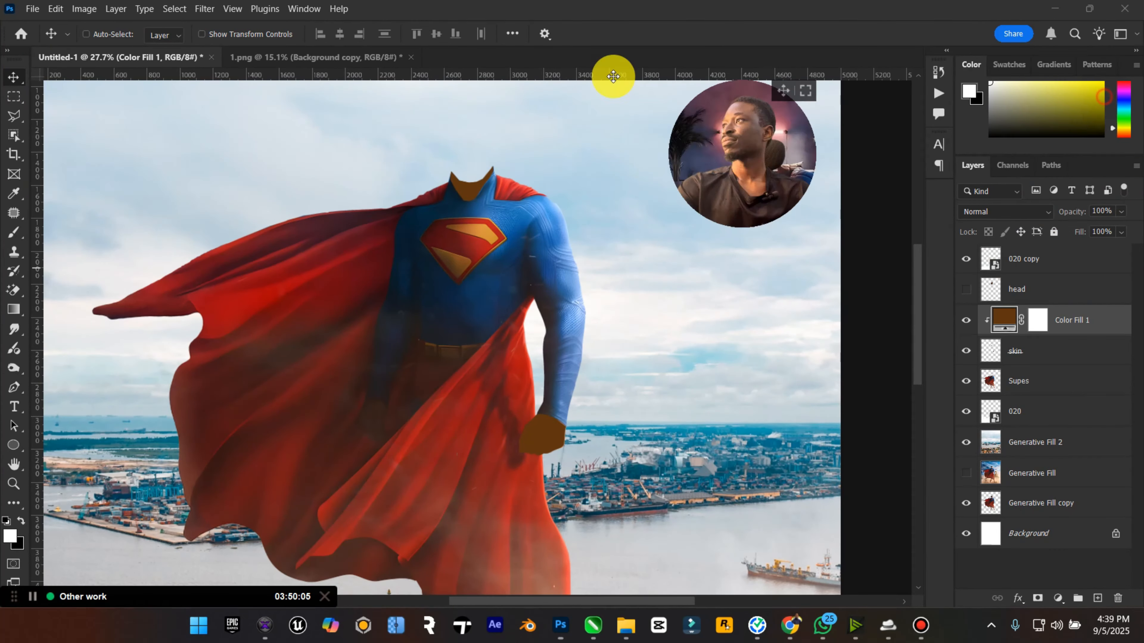
click(1010, 212)
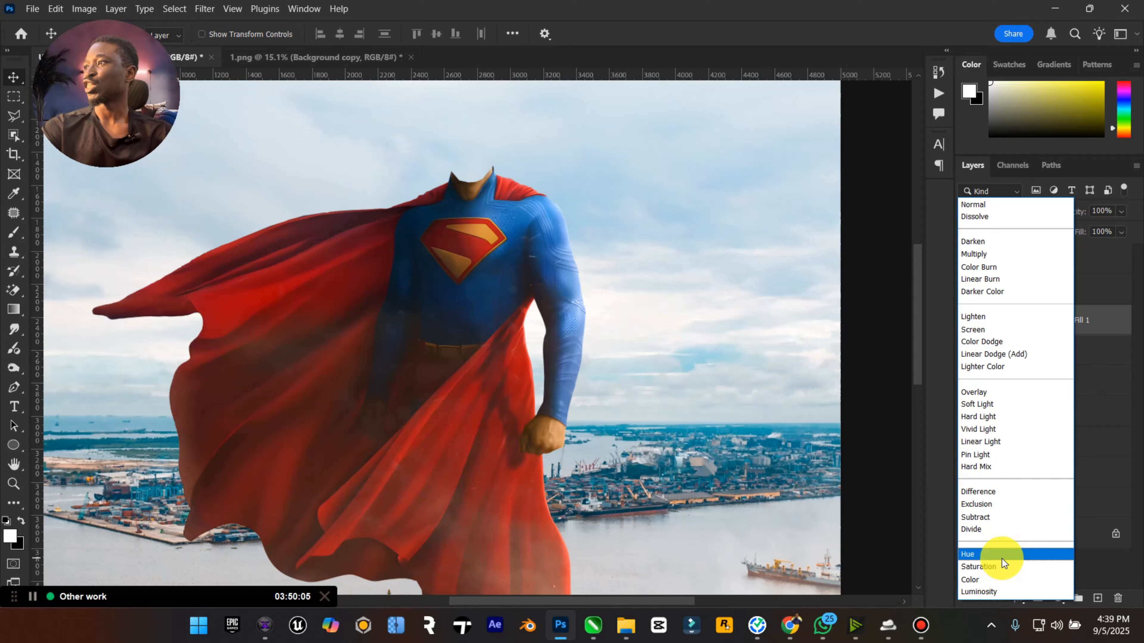
click(1015, 403)
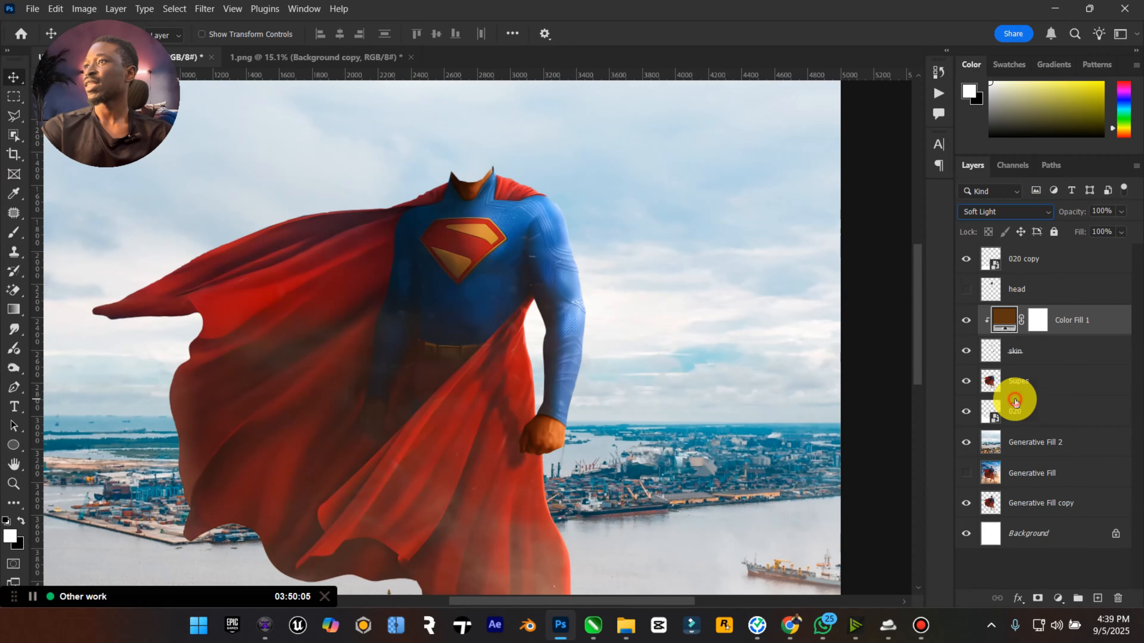
Add a Brightness/Contrast adjustment directly above the skin layer with brightness -30 and contrast -7.
click(1024, 347)
click(1058, 598)
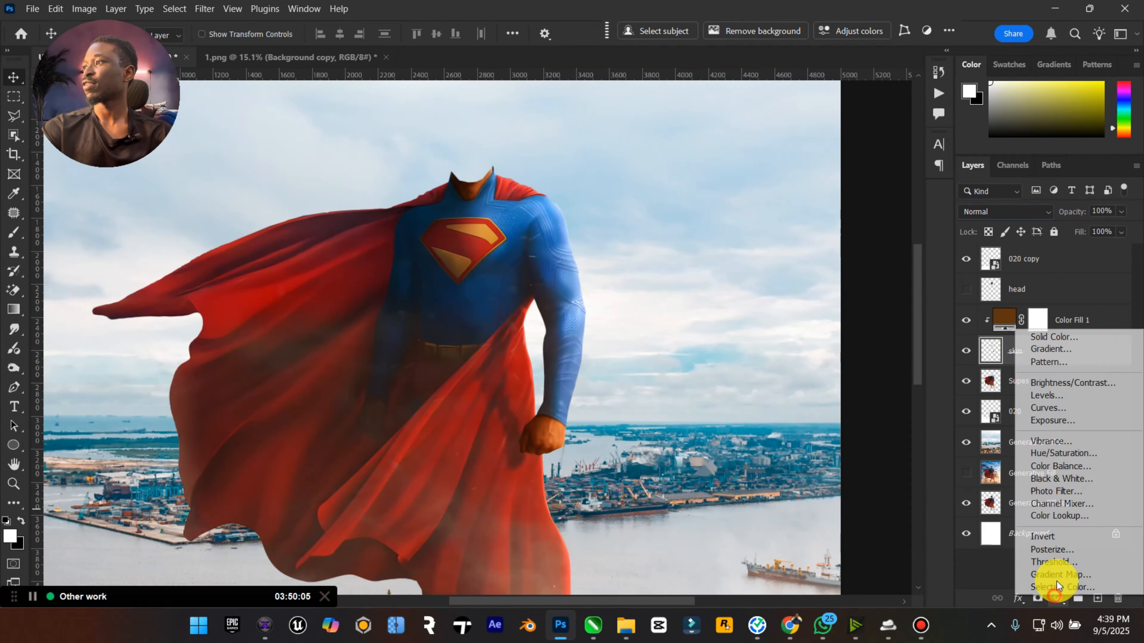
click(1065, 383)
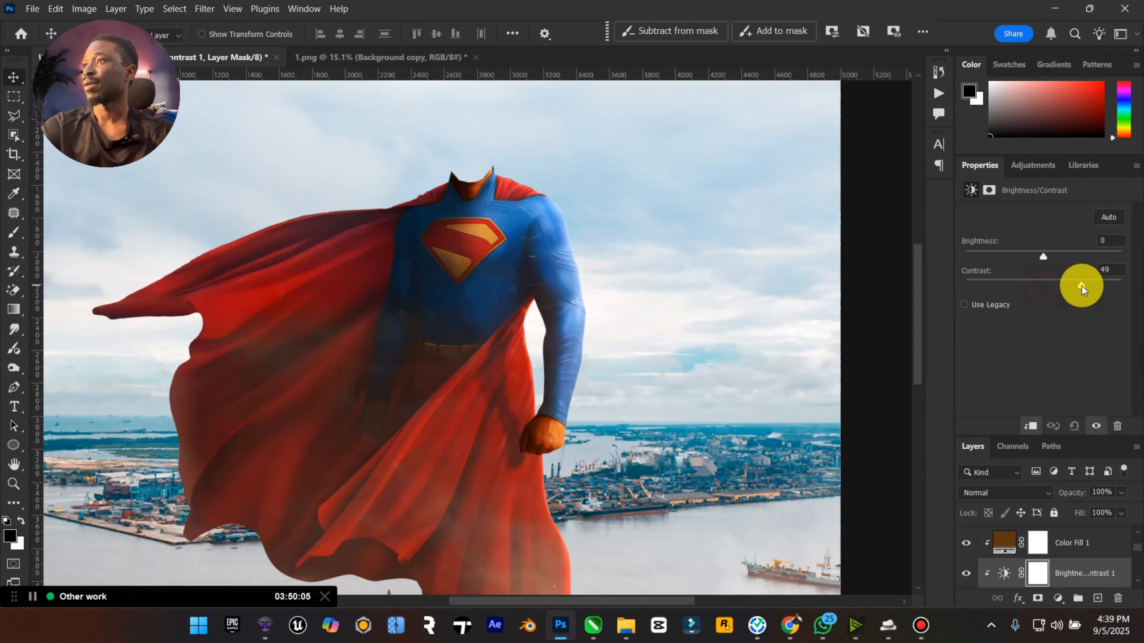
drag(1081, 286, 1034, 283)
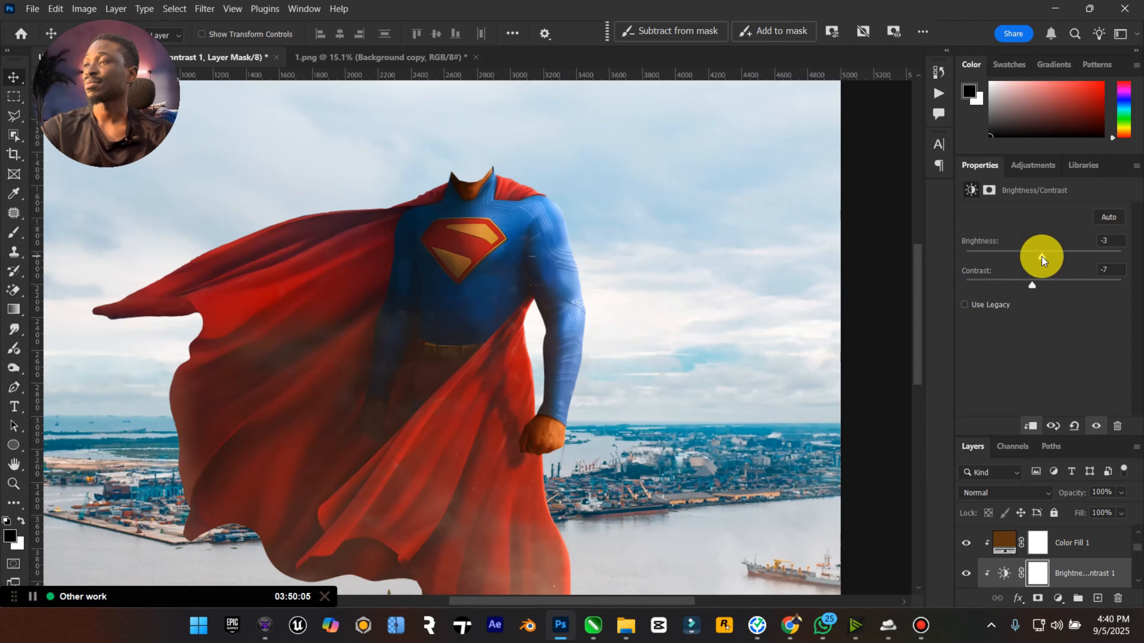
drag(1042, 257, 1038, 258)
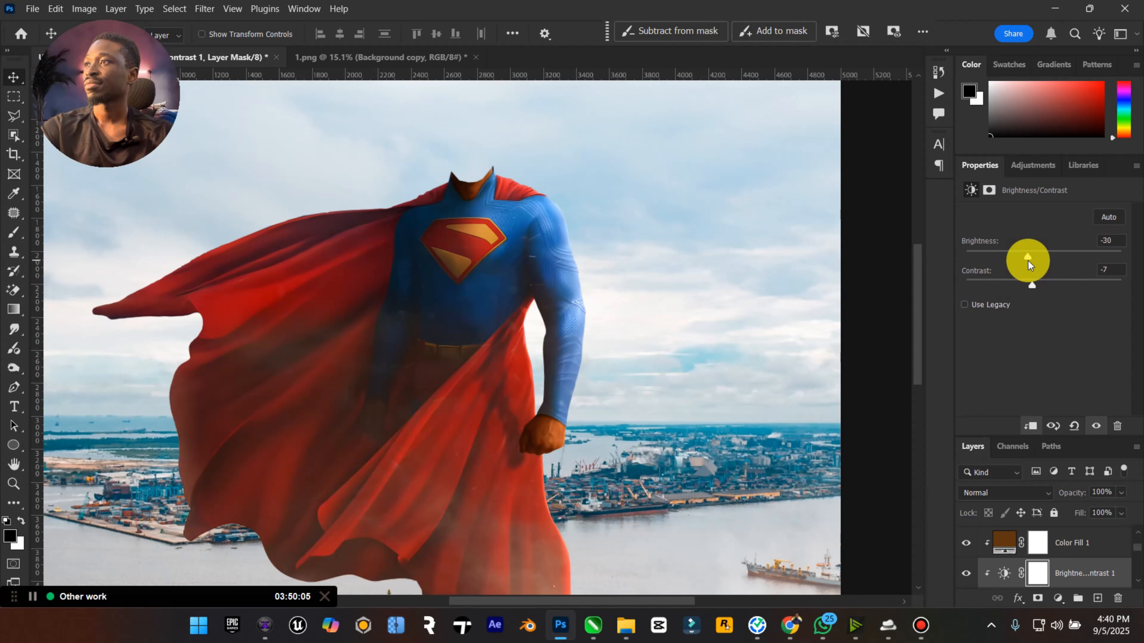
Change the Soft Light fill's color to a slightly less saturated brown.
double_click(1003, 542)
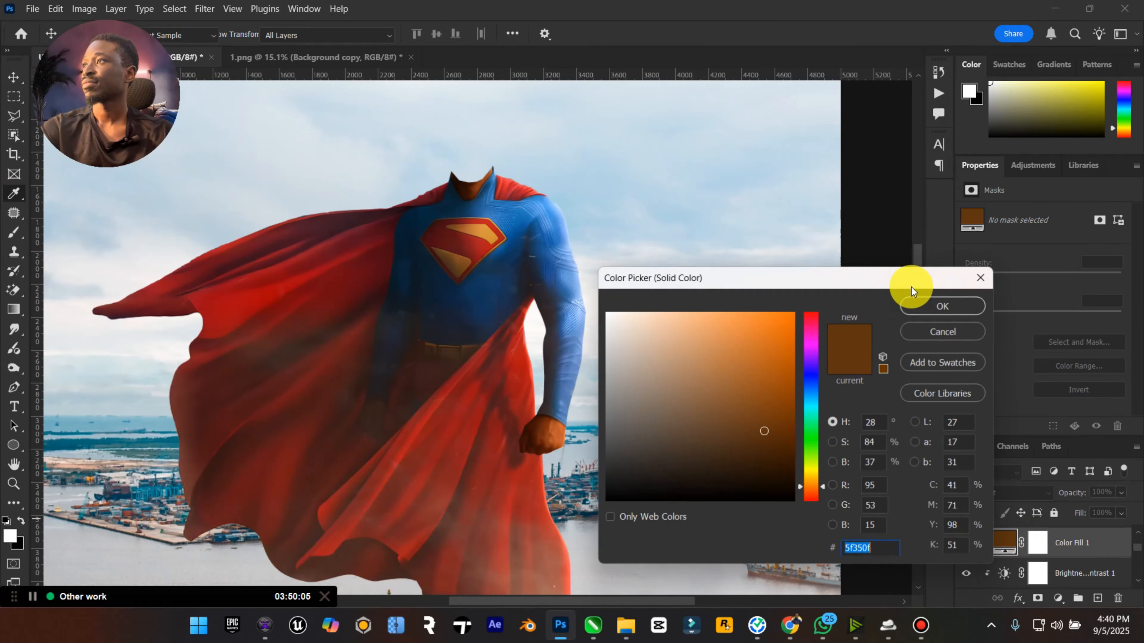
mouse_move(783, 430)
mouse_down()
mouse_move(791, 439)
mouse_move(776, 459)
mouse_move(787, 435)
mouse_move(753, 419)
mouse_move(746, 427)
mouse_up()
click(959, 305)
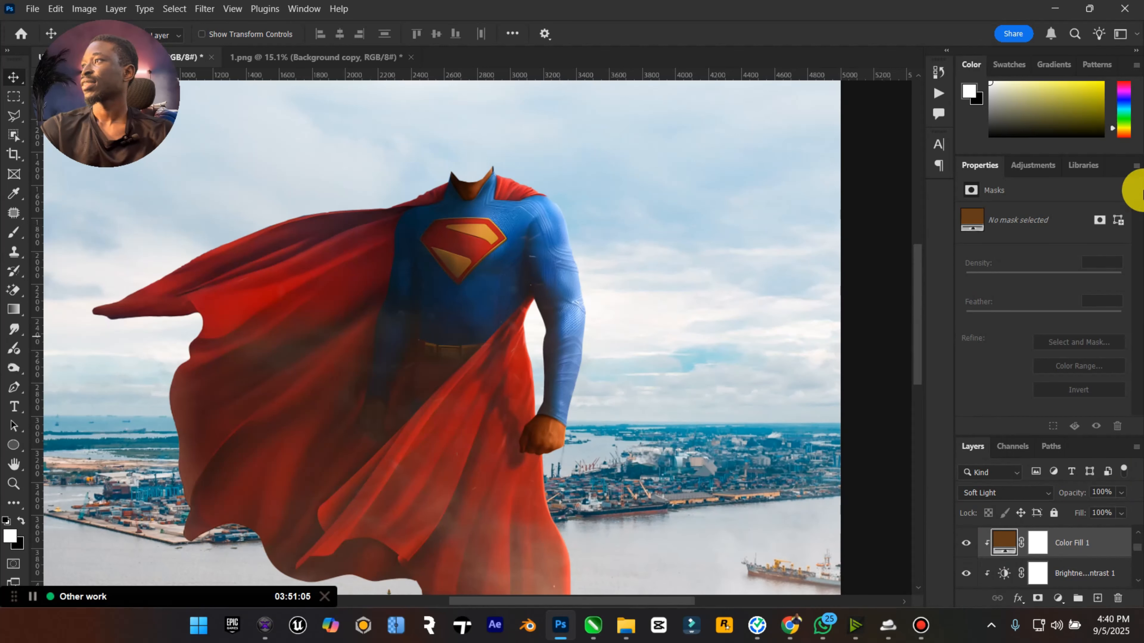
Compare the neck and hand with the skin layer hidden and shown, and make the head layer visible again.
click(1135, 166)
click(1044, 253)
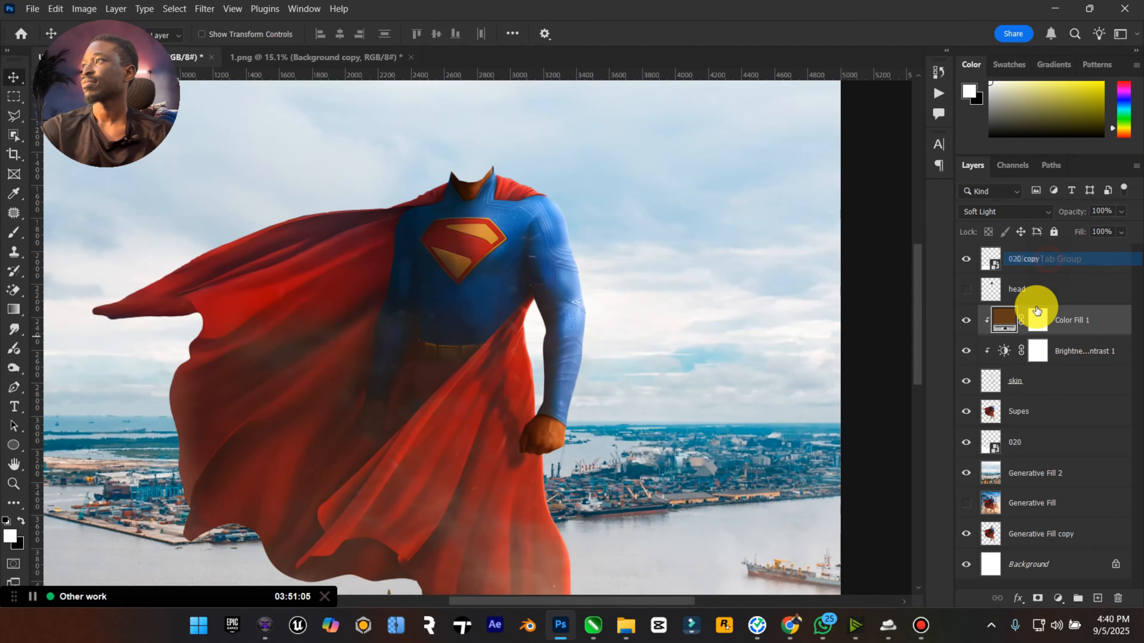
click(968, 383)
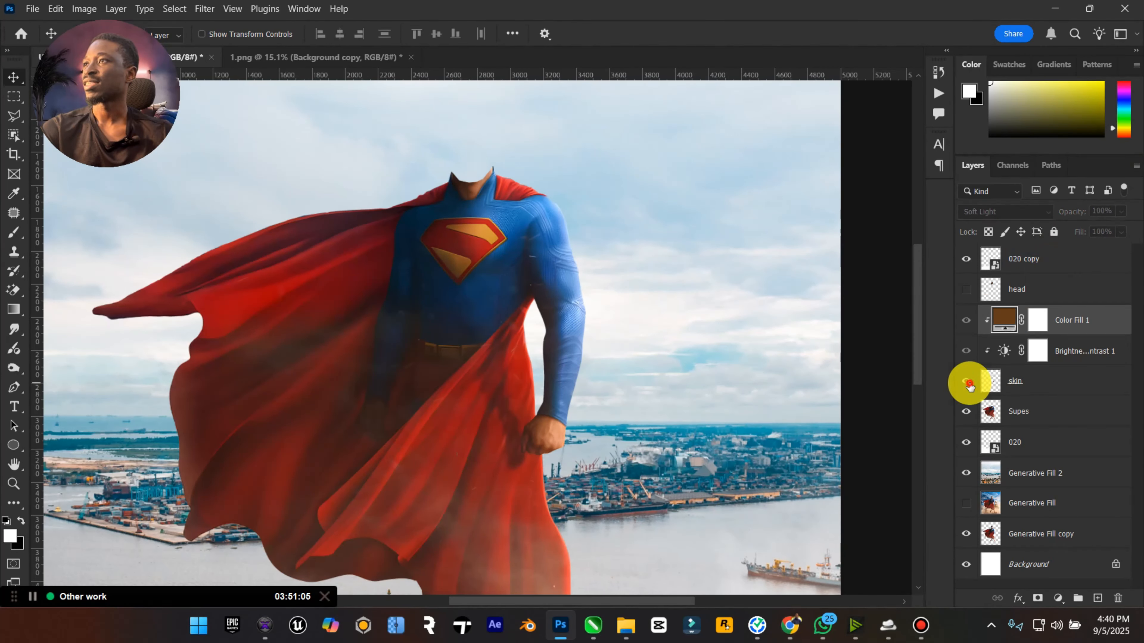
click(967, 383)
click(968, 384)
click(968, 384)
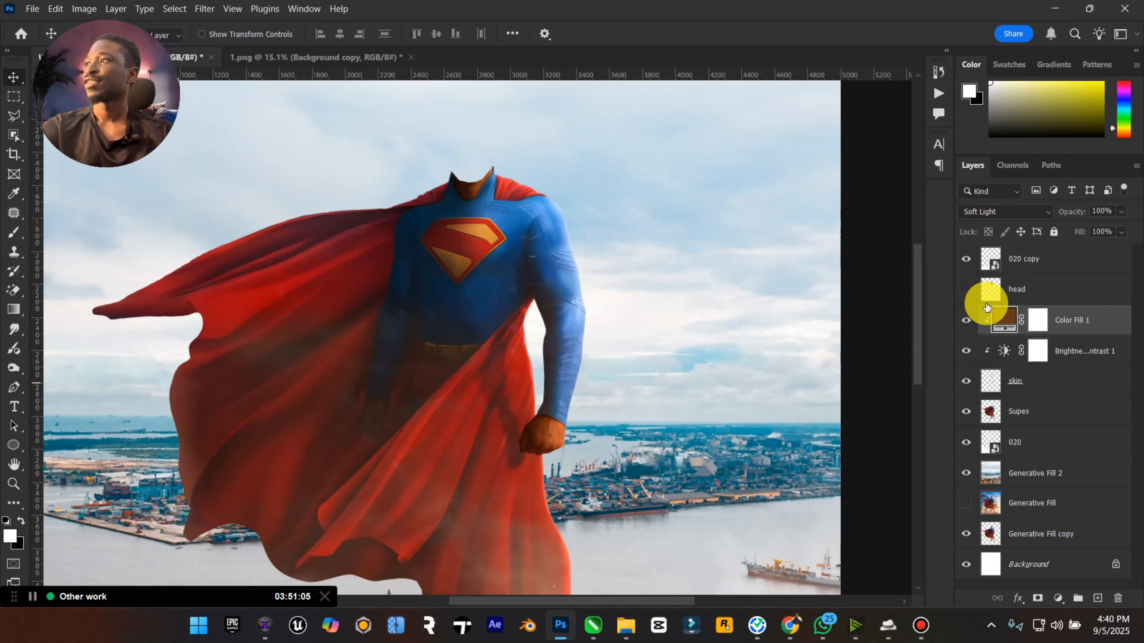
click(966, 290)
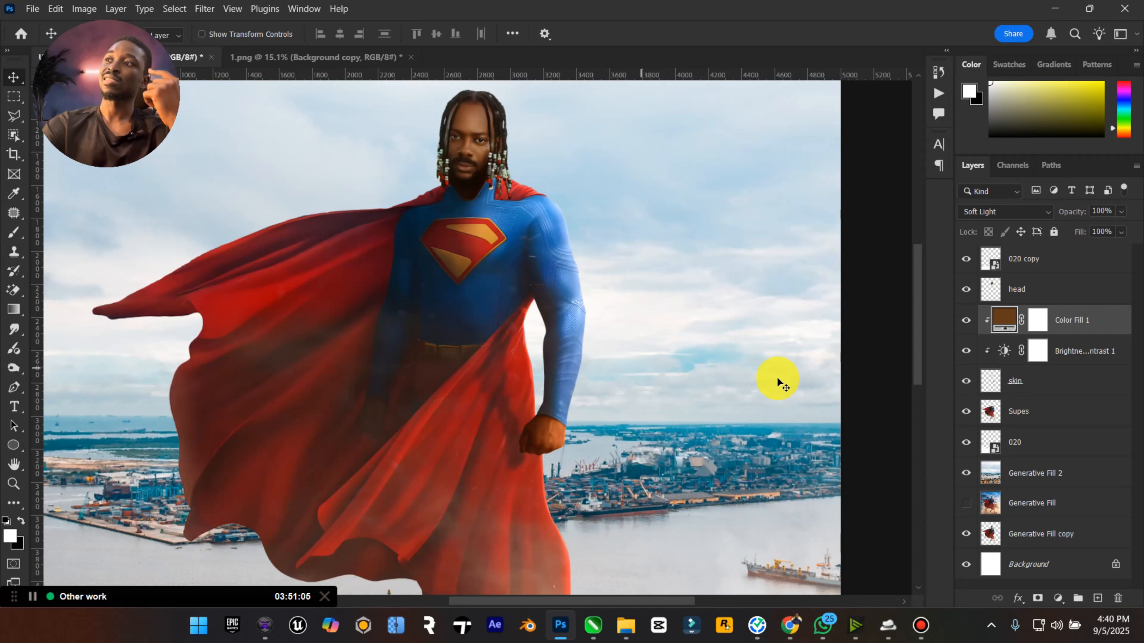
Add a Hue/Saturation adjustment above the brown color fill, clipped to the skin layer, with hue +5 and saturation -28.
click(1089, 349)
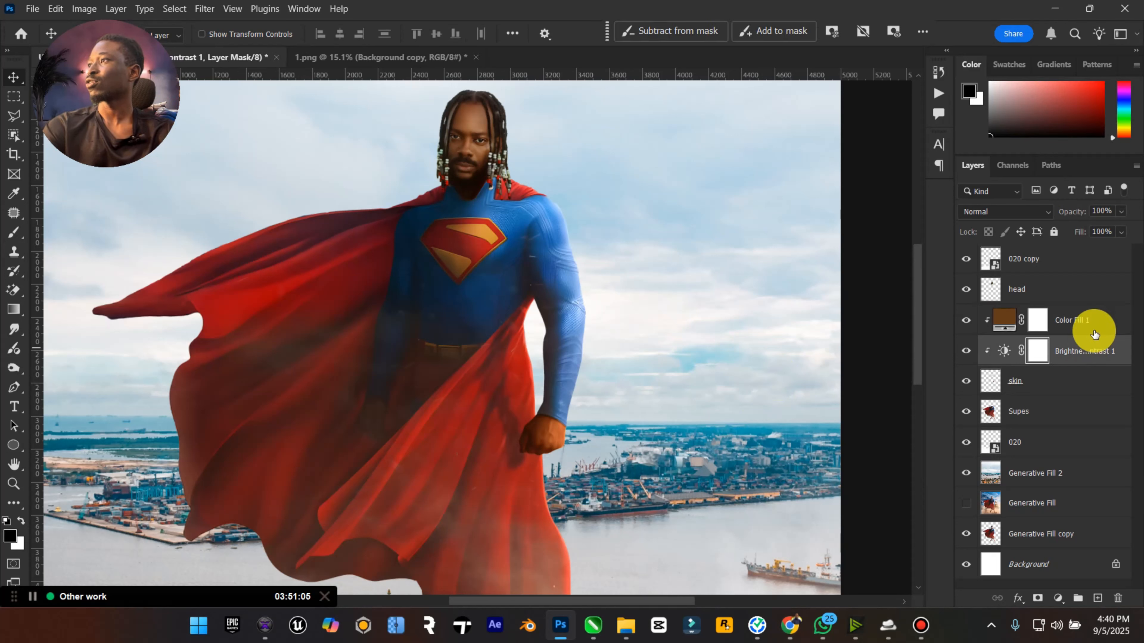
click(1100, 321)
click(1057, 597)
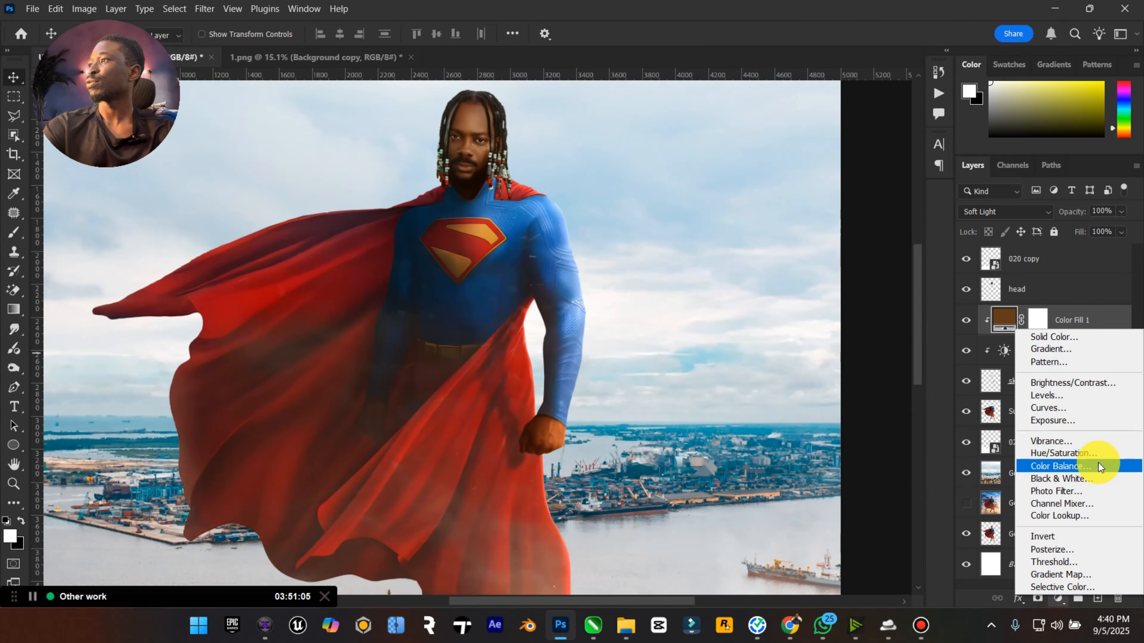
click(1098, 453)
right_click(1100, 569)
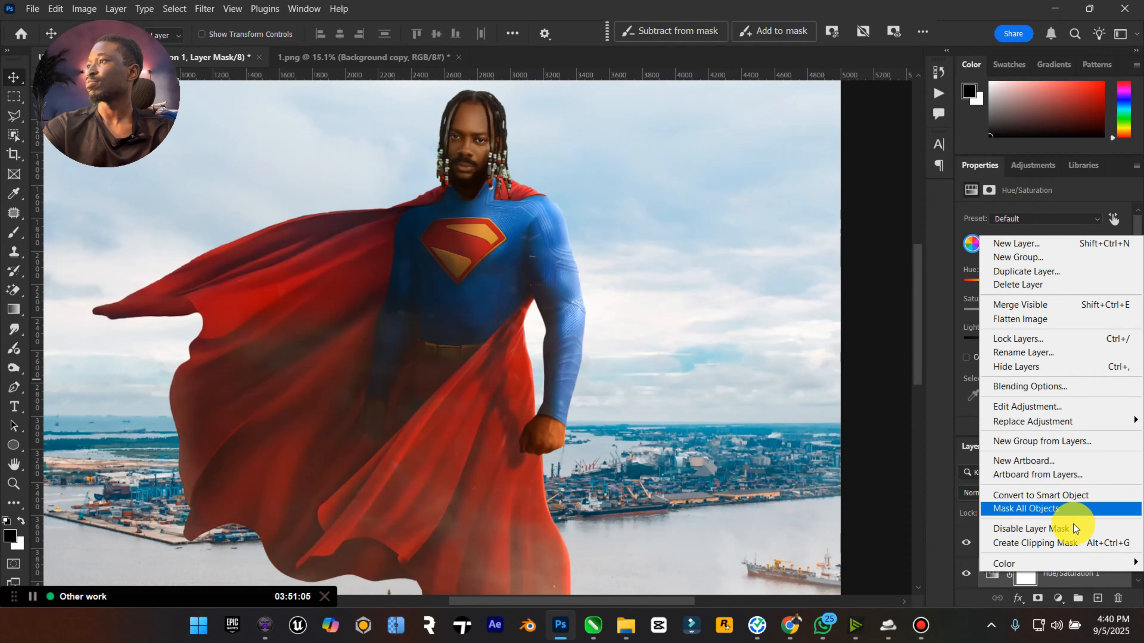
click(1074, 543)
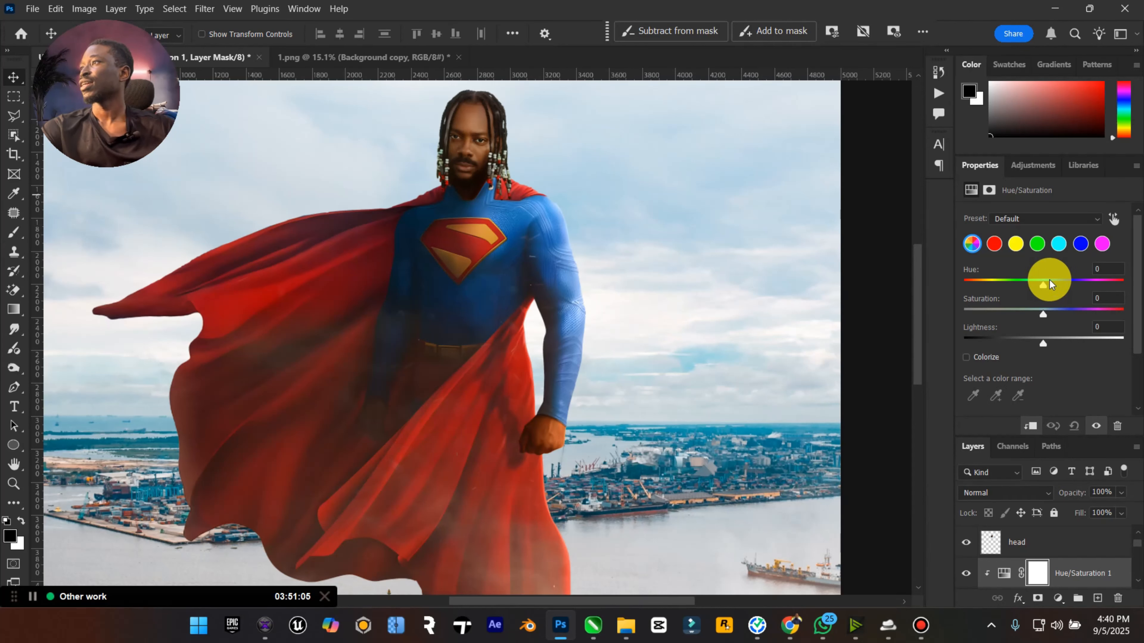
drag(1042, 284, 1022, 314)
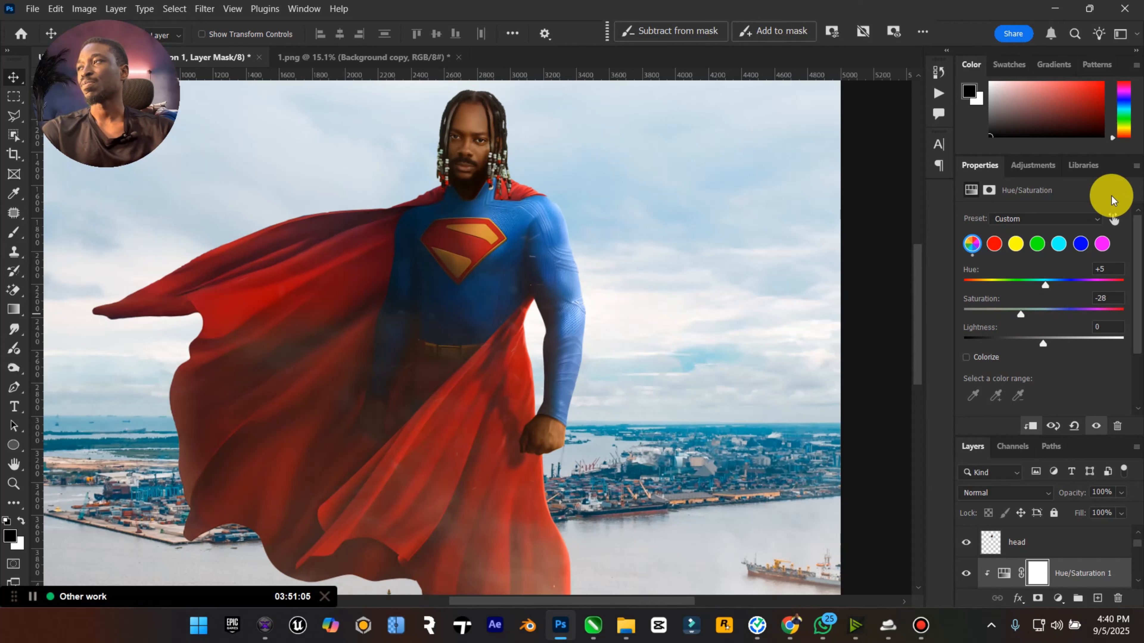
click(1136, 165)
click(1031, 296)
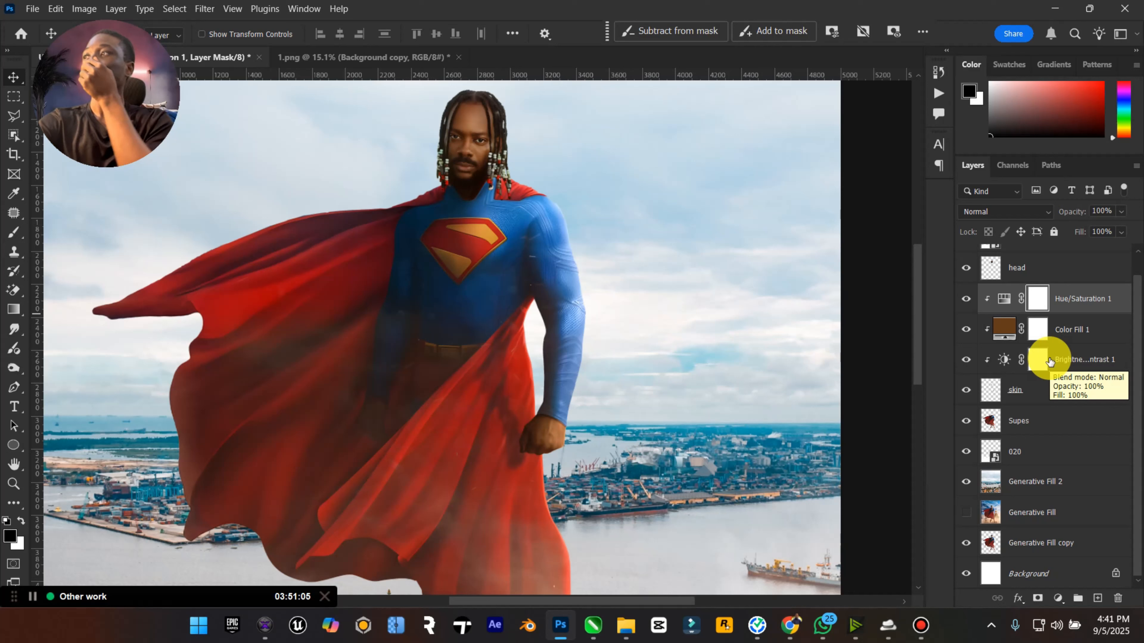
Add a layer mask to the head layer for brushing away the excess around the neckline.
click(1032, 401)
click(1038, 266)
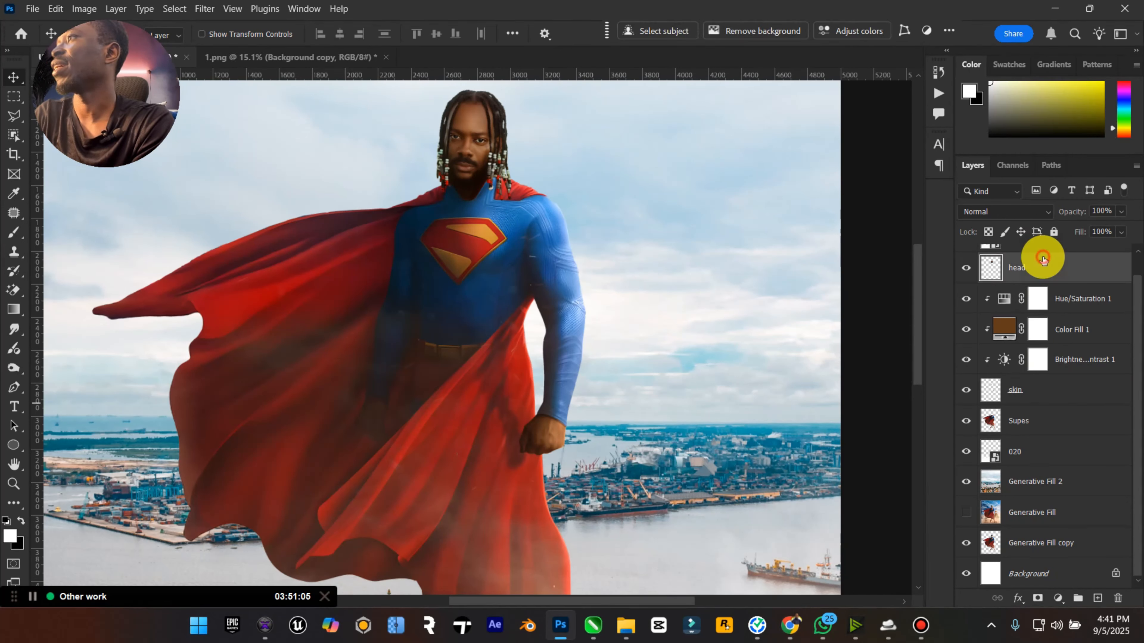
click(13, 484)
drag(526, 196, 617, 265)
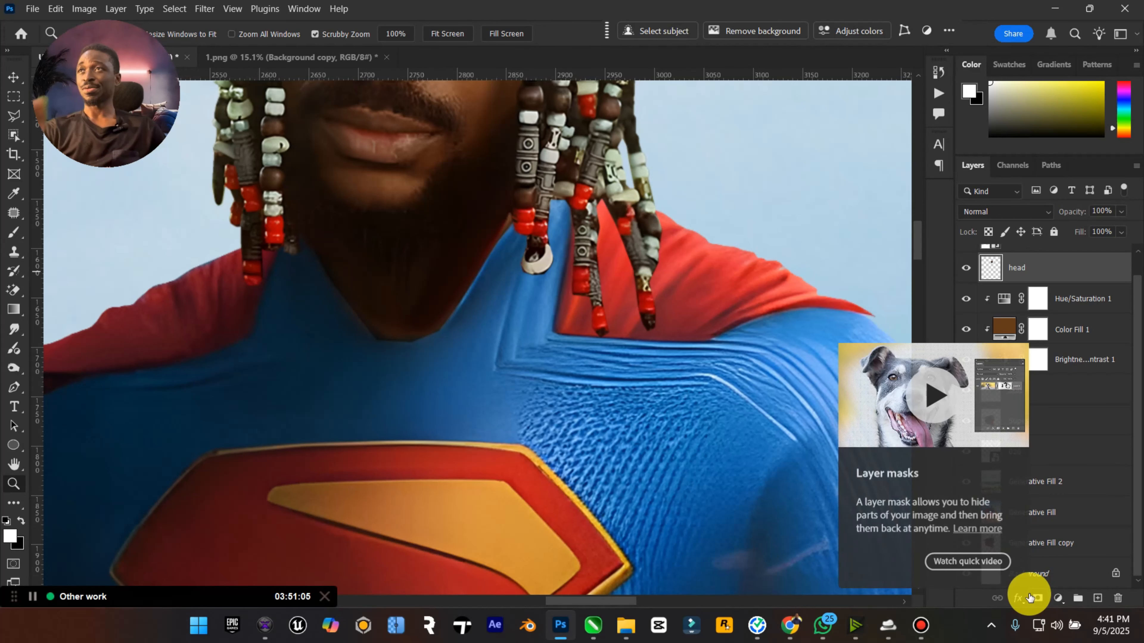
click(1043, 598)
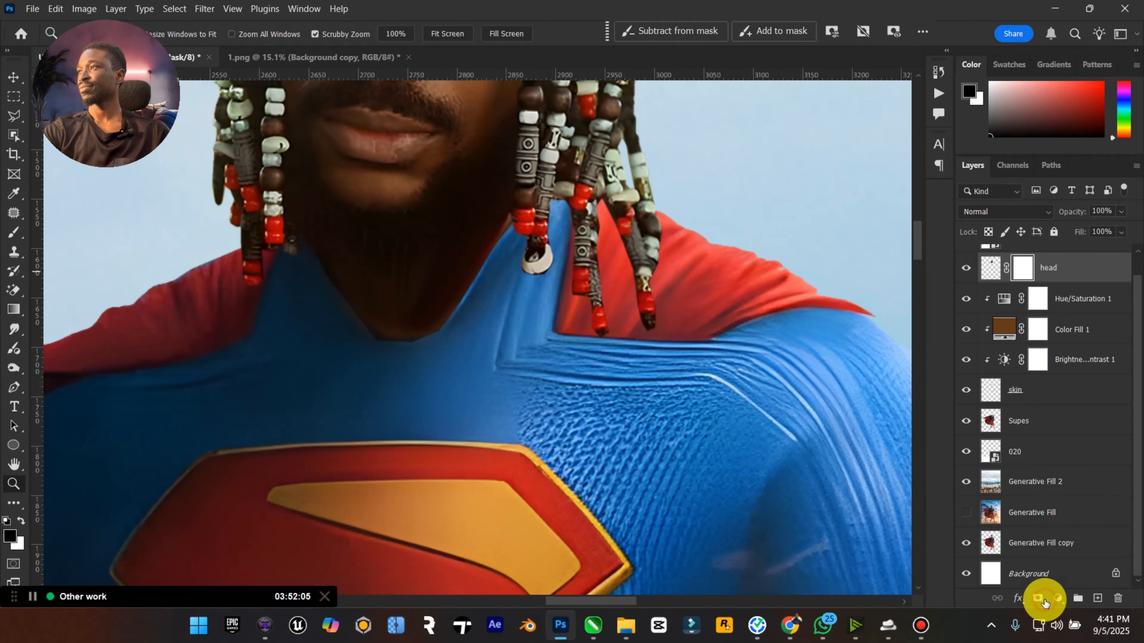
click(26, 235)
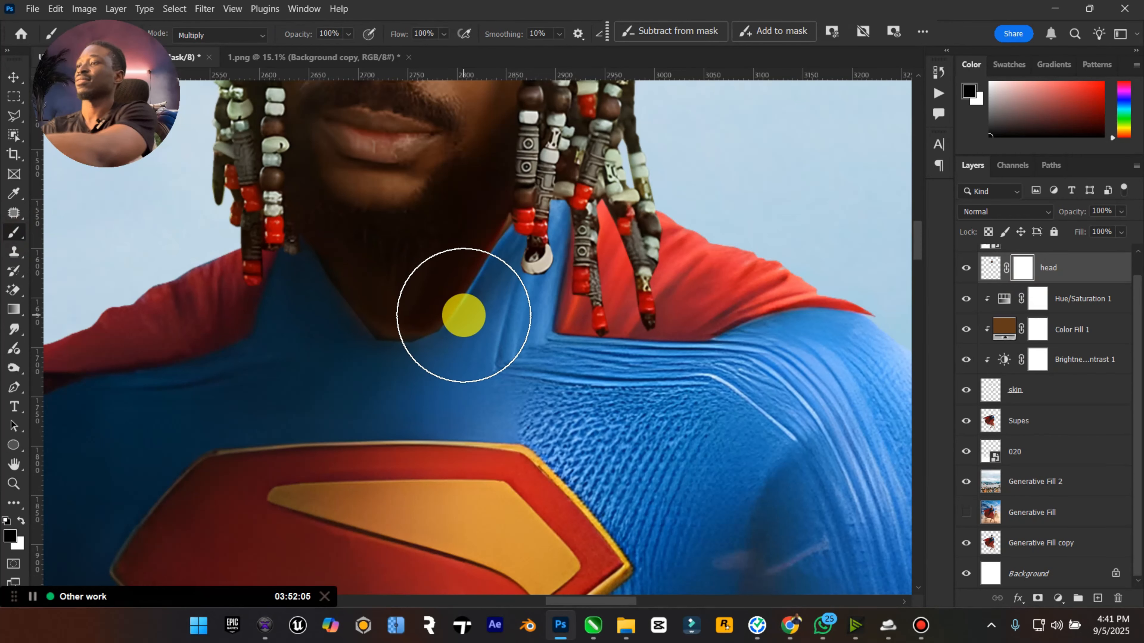
Undo the first oversized brush stroke and, with a smaller brush, mask out the head's dark neck edges along the suit collar.
mouse_move(464, 315)
mouse_down()
mouse_move(494, 251)
mouse_move(494, 221)
mouse_move(475, 259)
mouse_up()
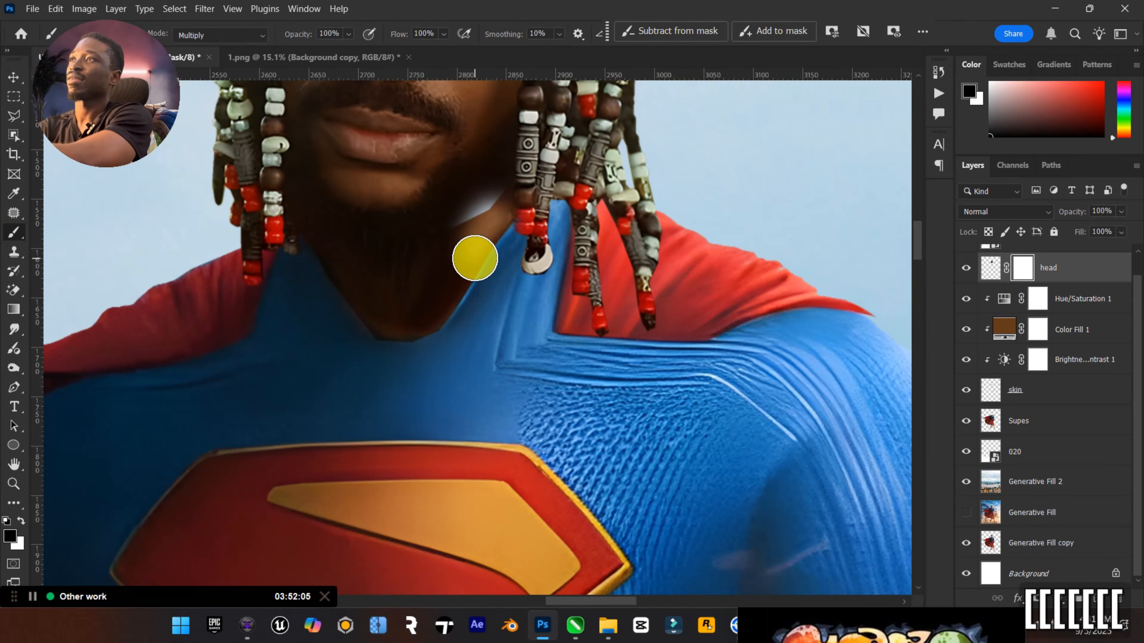
key(ctrl+z)
key(bracketleft)
key(bracketleft)
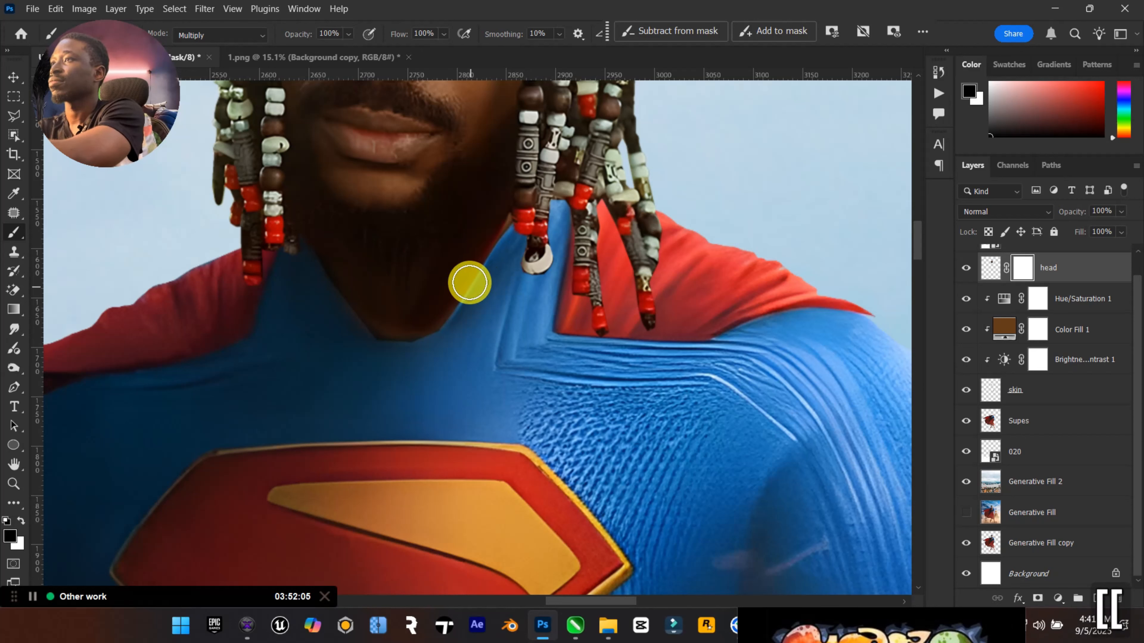
key(bracketleft)
key(bracketleft)
key(bracketleft)
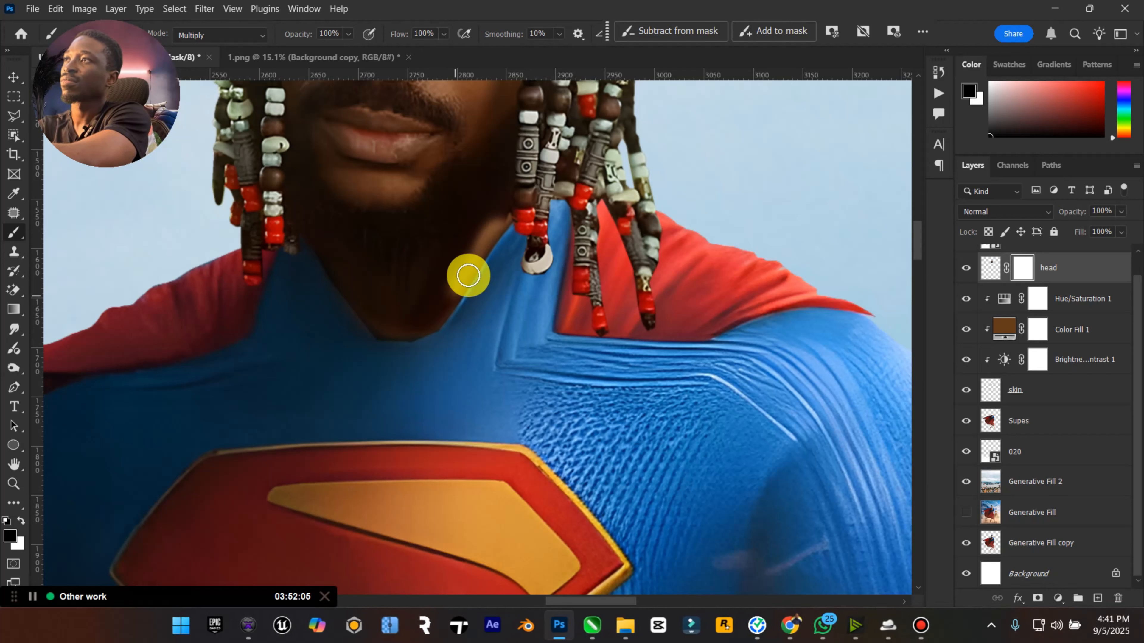
mouse_move(506, 221)
mouse_down()
mouse_move(434, 321)
mouse_move(371, 338)
mouse_move(366, 297)
mouse_move(304, 249)
mouse_move(389, 338)
mouse_up()
scroll(342, 315, up, 1)
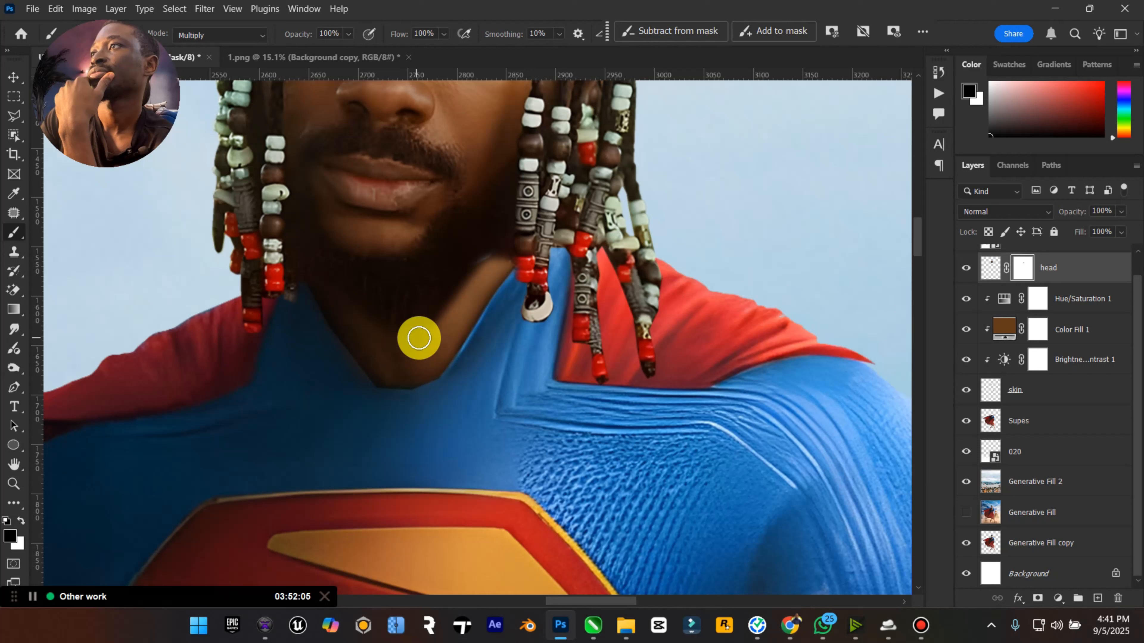
Paint parts of the beard and neck back in on the head mask and retouch the neck edge beside the beads.
click(23, 522)
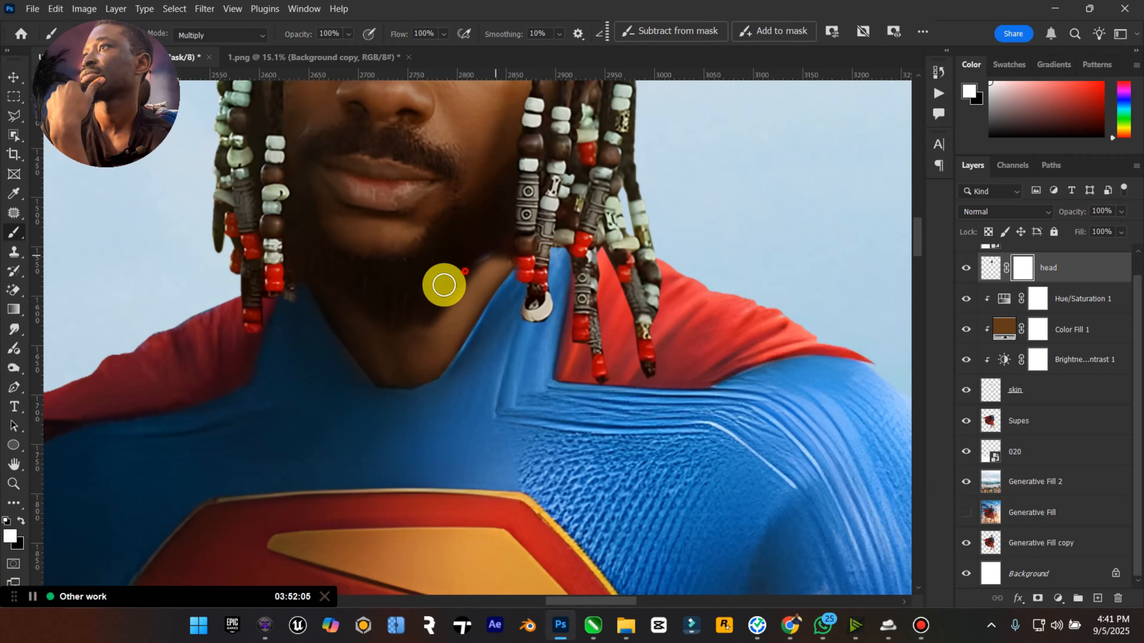
click(21, 521)
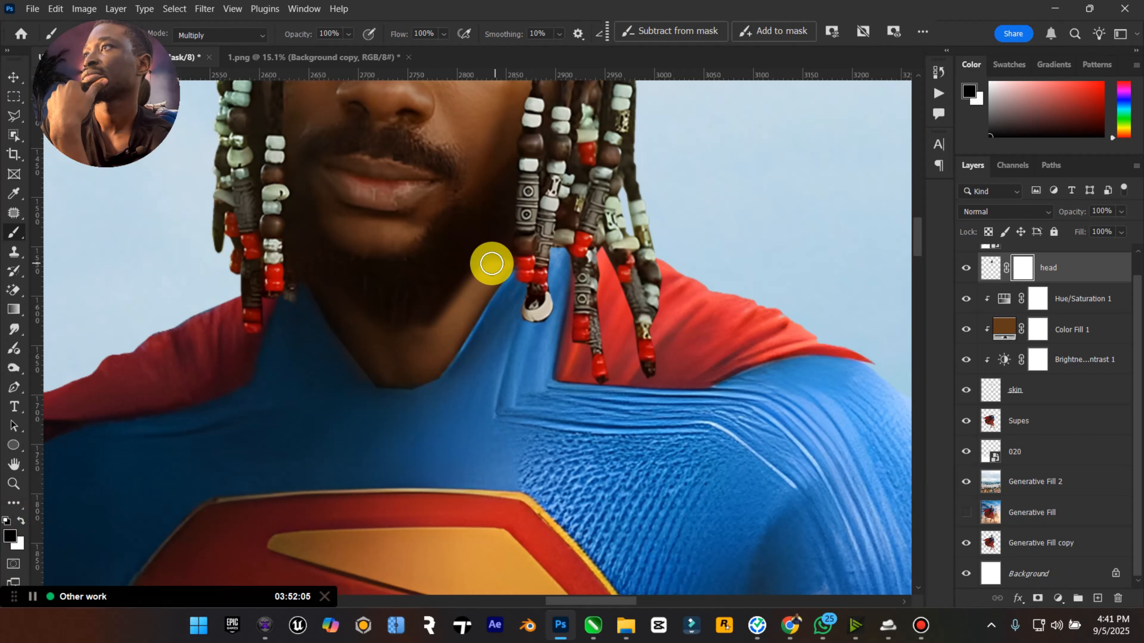
click(479, 259)
key(ctrl+z)
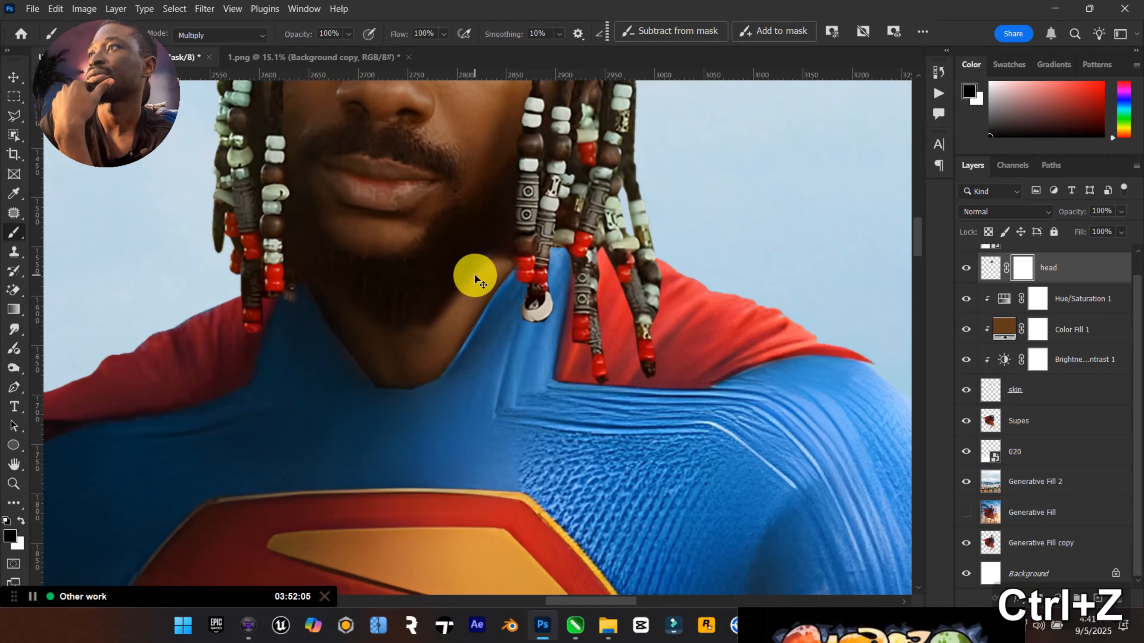
click(475, 275)
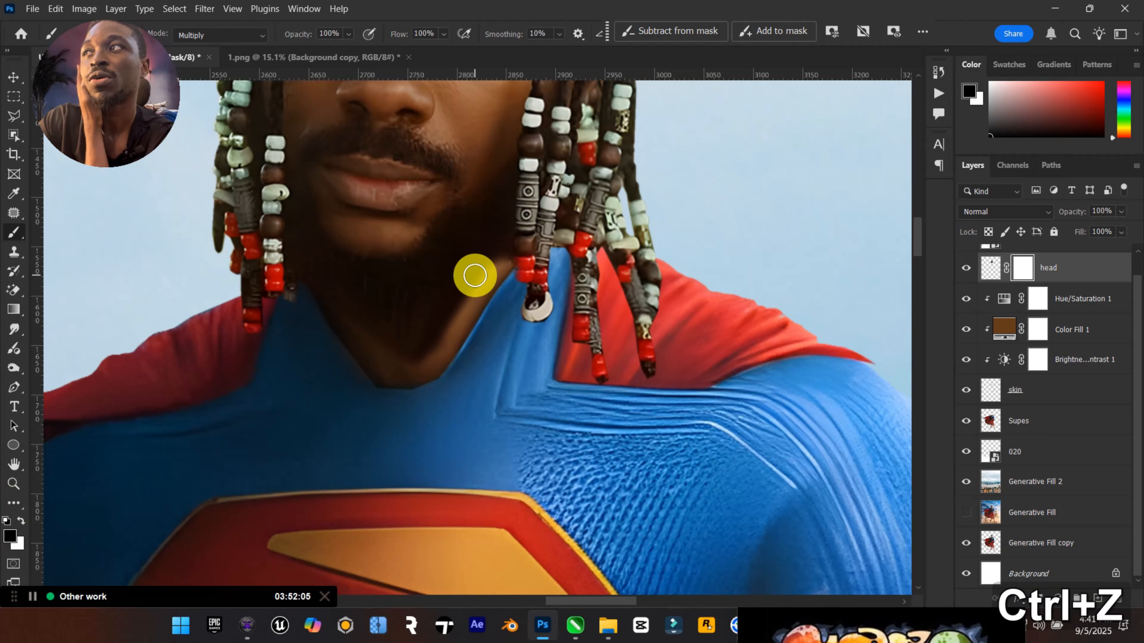
On the head layer, outline the exposed neck between beard and suit collar with a polygonal lasso selection.
click(987, 271)
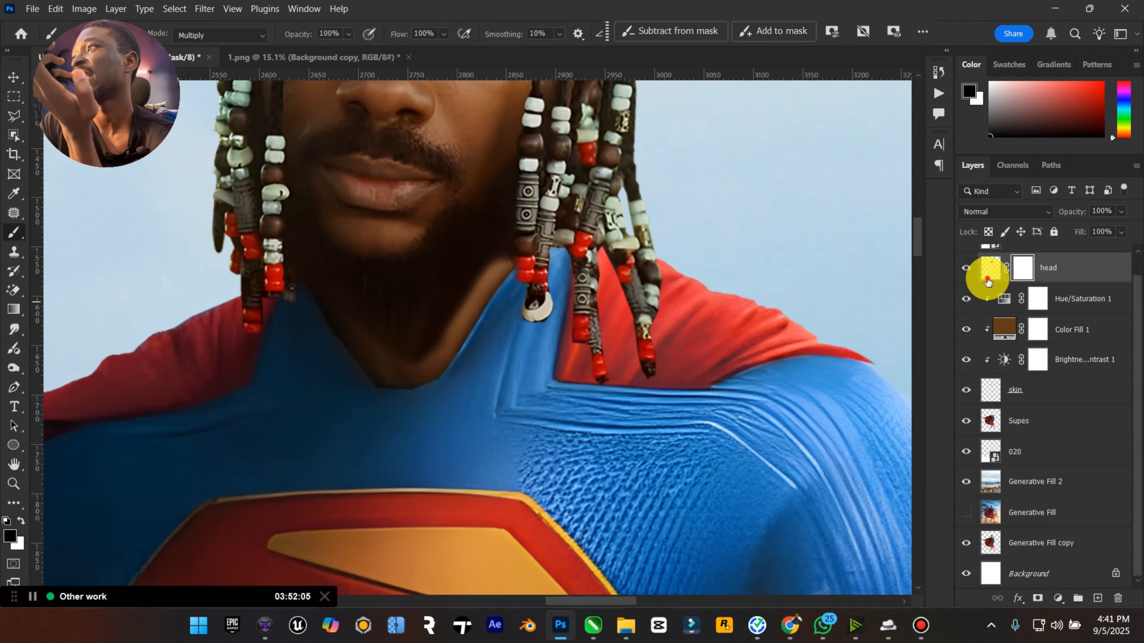
key(x)
click(14, 115)
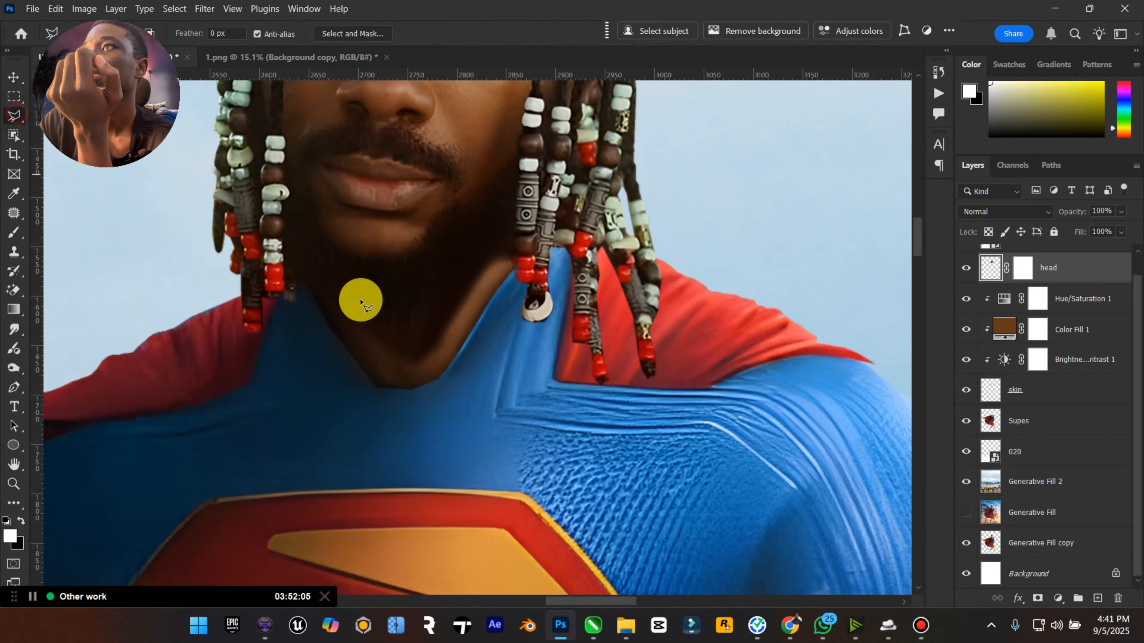
click(301, 270)
click(345, 351)
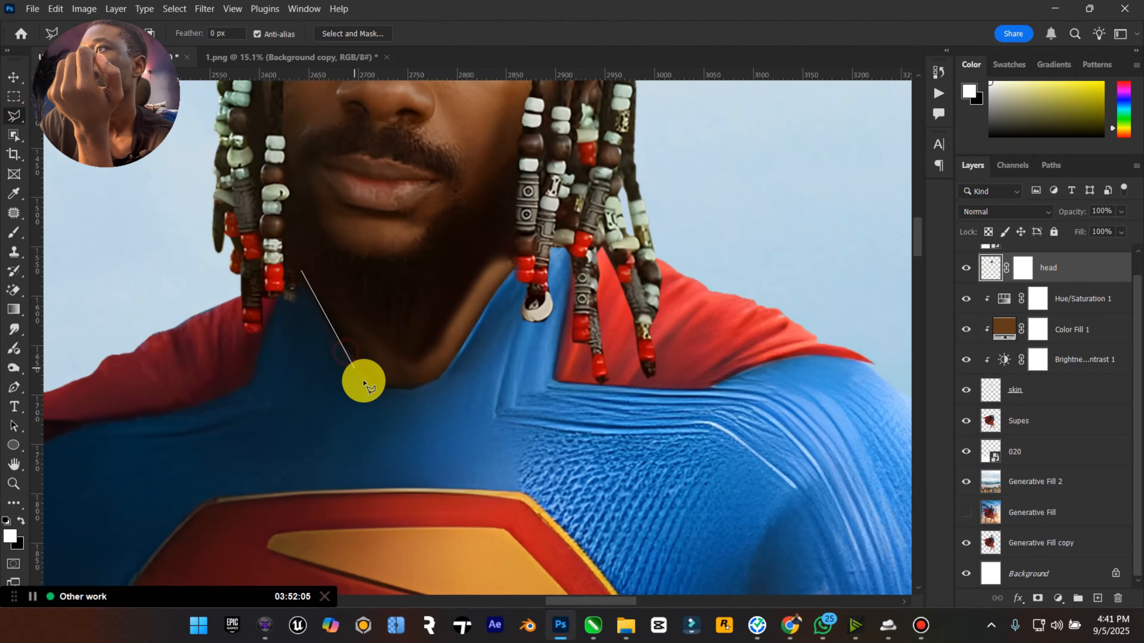
click(374, 386)
click(401, 391)
click(426, 388)
click(448, 375)
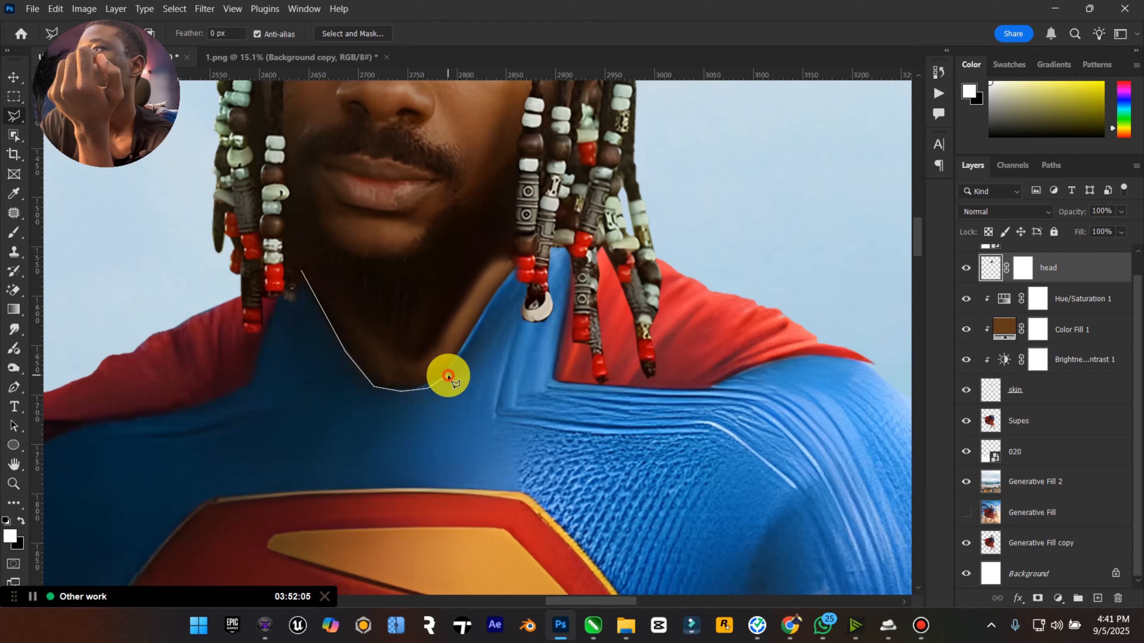
click(515, 255)
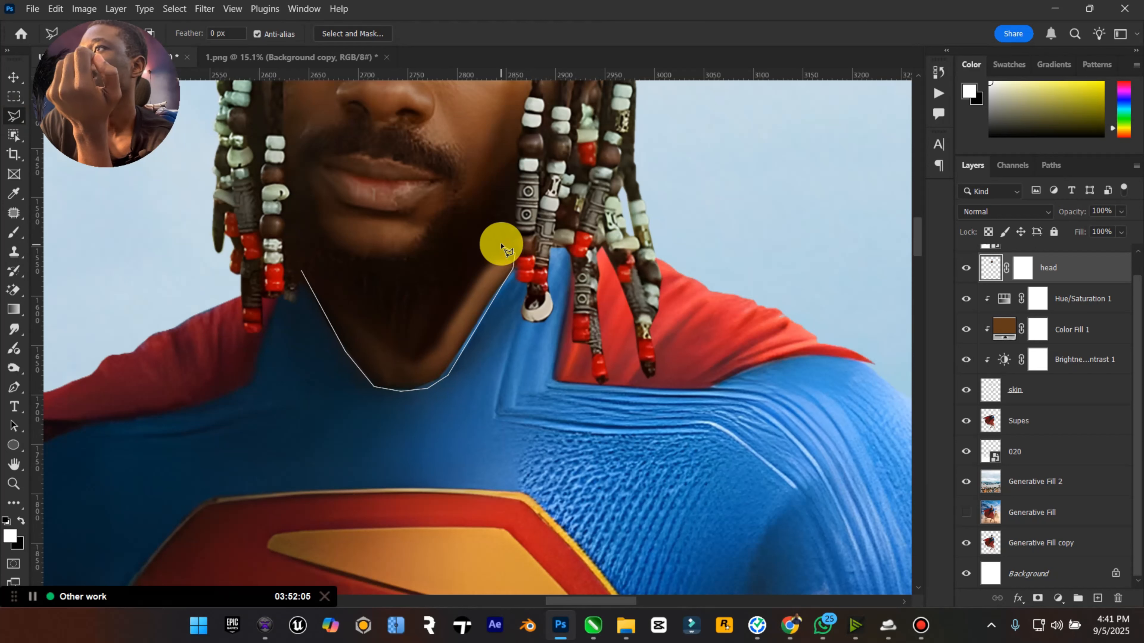
click(487, 240)
click(415, 297)
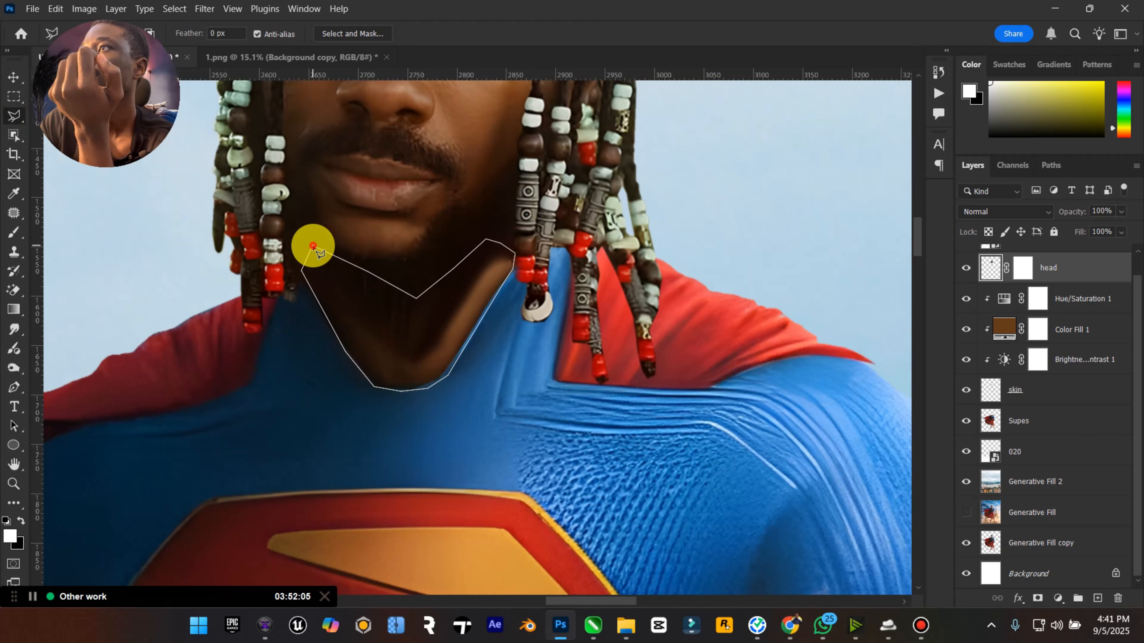
double_click(311, 248)
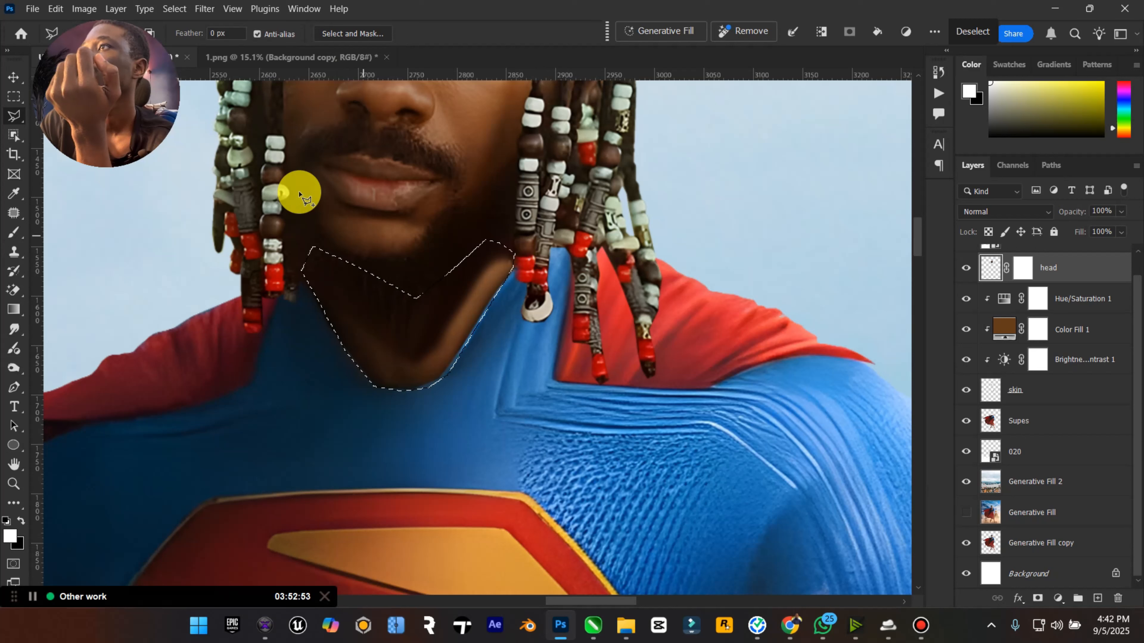
Subtract a strip below the chin from the neck selection so its upper edge follows the beard more closely.
drag(146, 30, 122, 482)
click(130, 33)
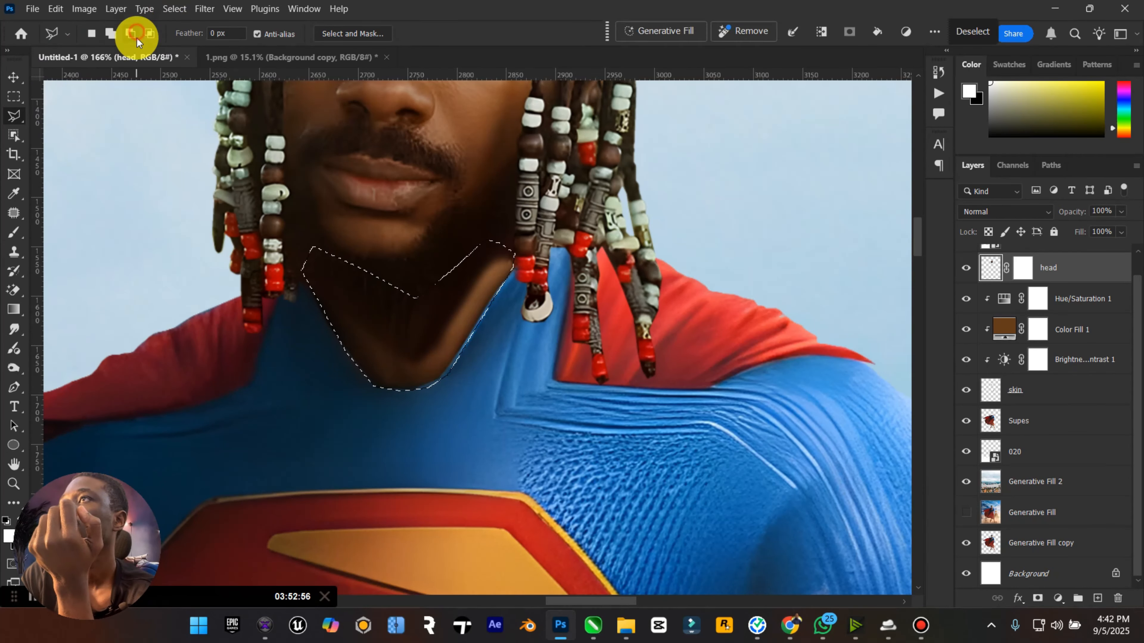
click(418, 256)
click(402, 293)
click(368, 284)
click(305, 221)
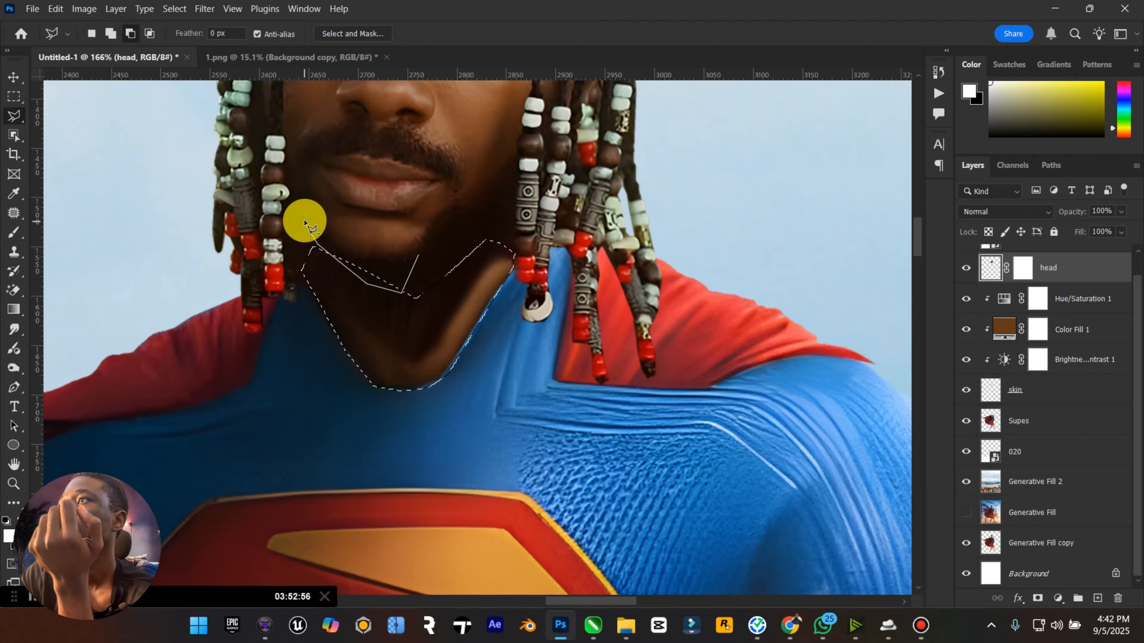
click(418, 256)
click(404, 296)
click(352, 284)
click(312, 247)
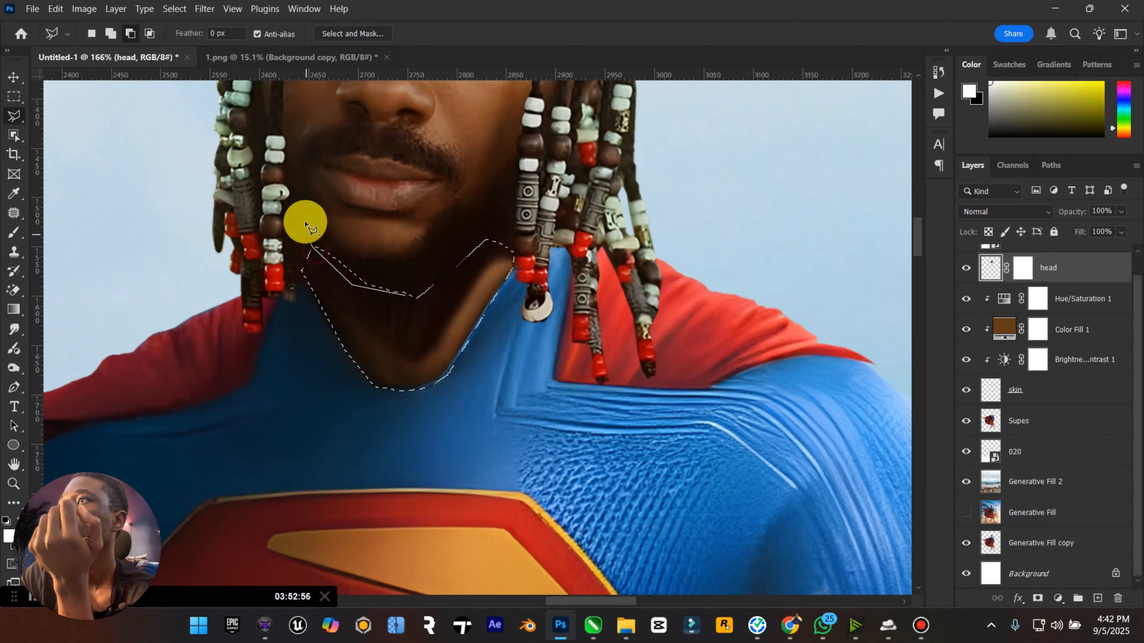
click(304, 223)
click(413, 262)
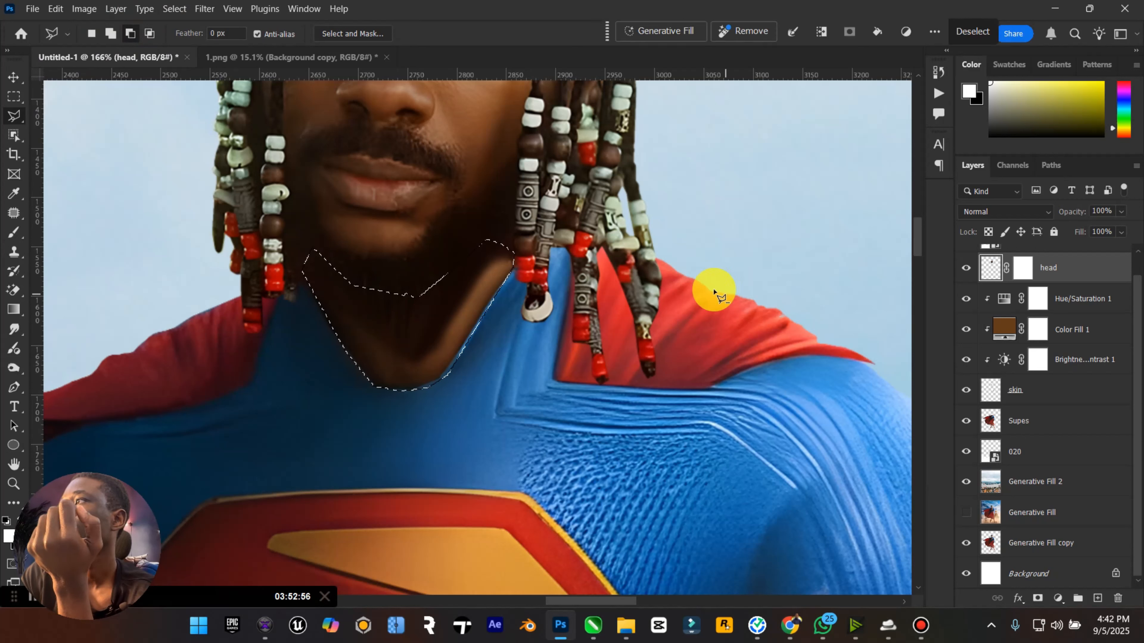
Run Generative Fill without a prompt on the selected neck area and go through the variations to the third one.
click(685, 34)
click(973, 31)
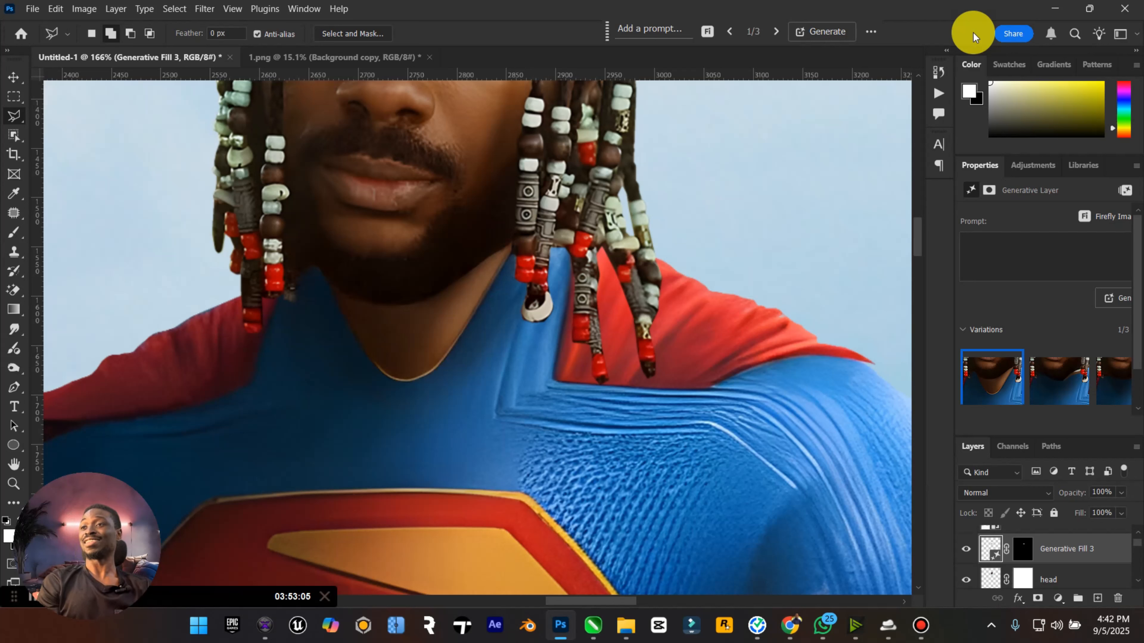
click(776, 31)
click(783, 37)
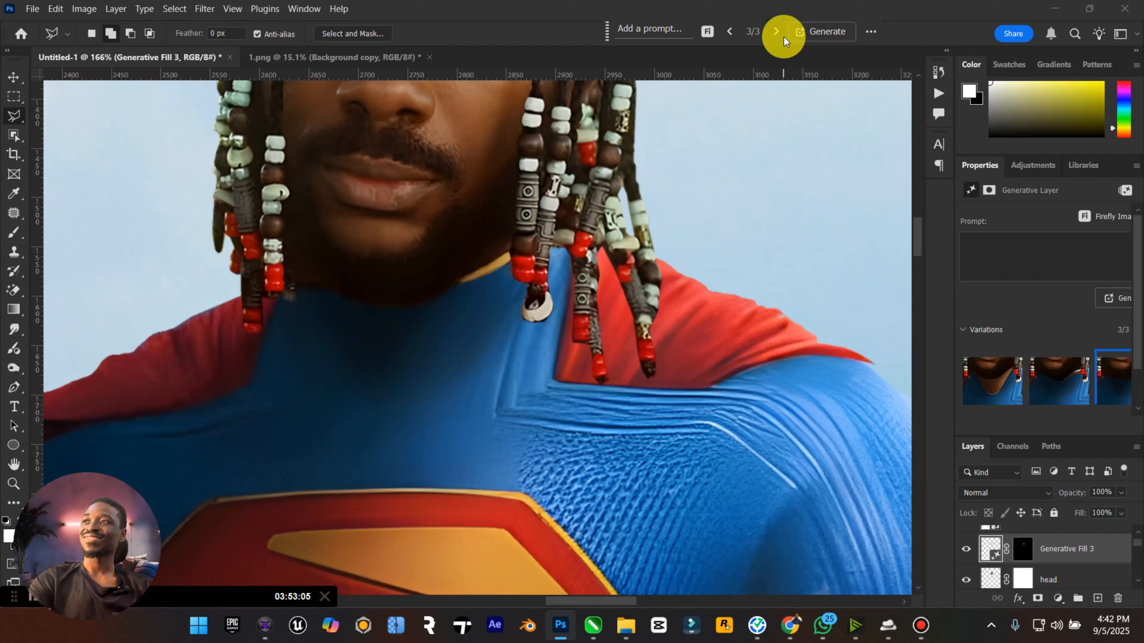
Undo the Generative Fill on the neck and close the Properties group so the layer list has more room.
key(ctrl+z)
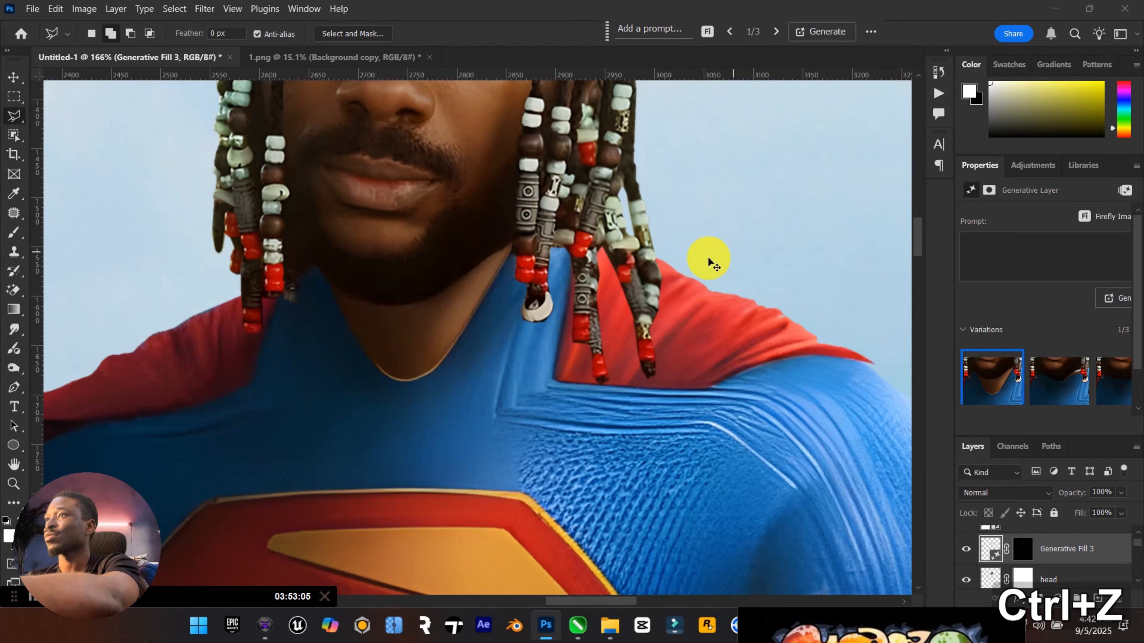
key(ctrl+z)
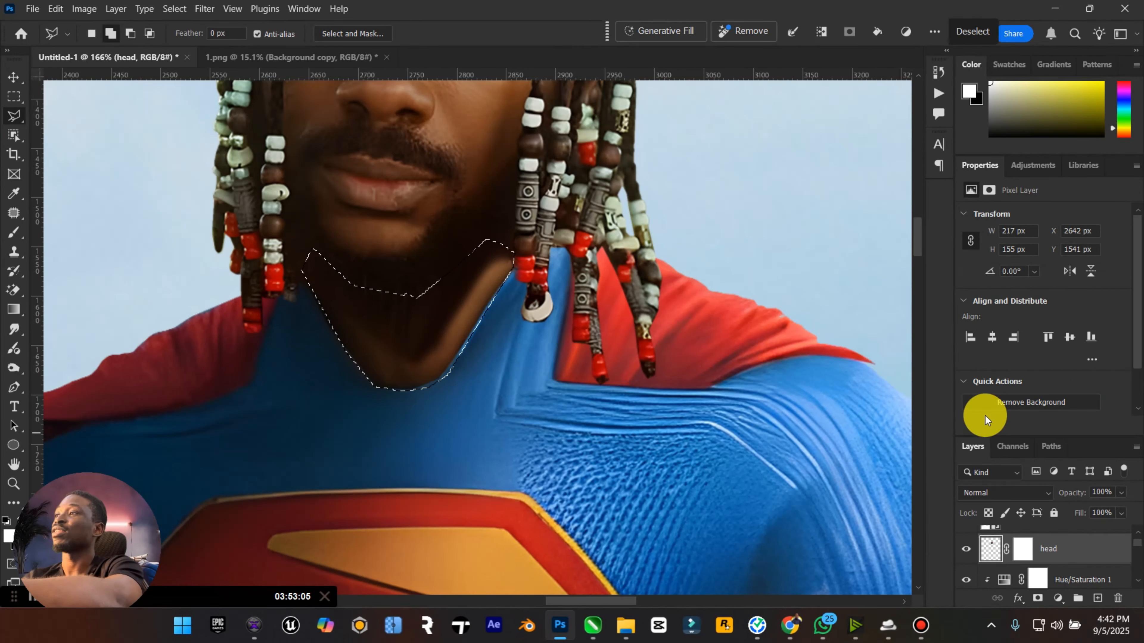
right_click(1132, 167)
right_click(1107, 191)
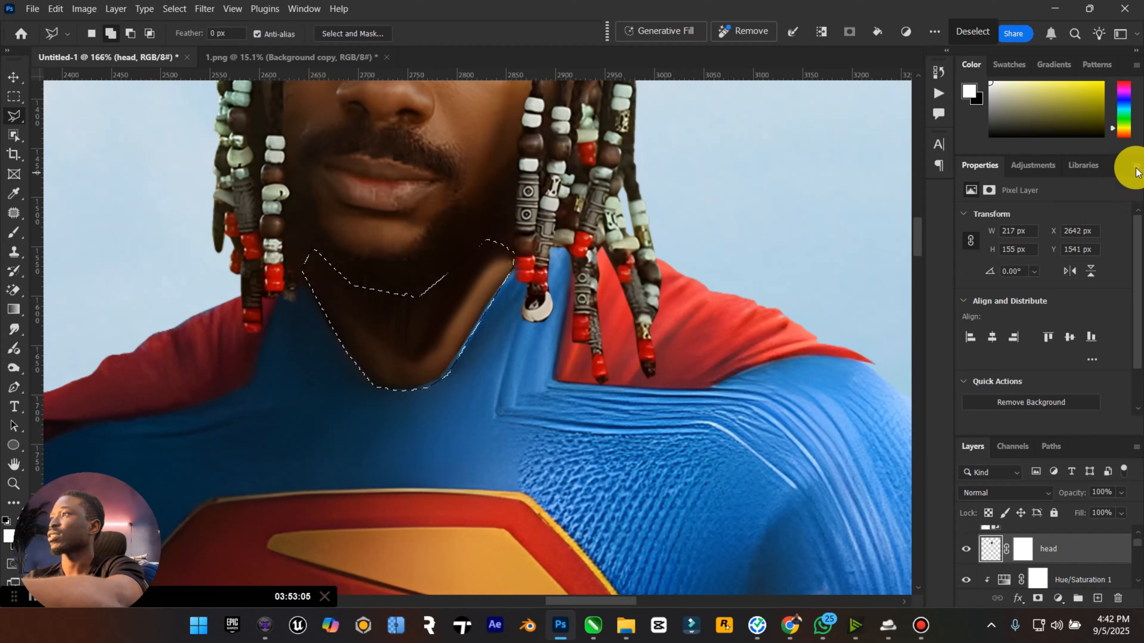
click(1110, 177)
Clear the neck selection, duplicate the head layer as a hidden copy with its layer mask applied, and make the original head layer active.
right_click(497, 286)
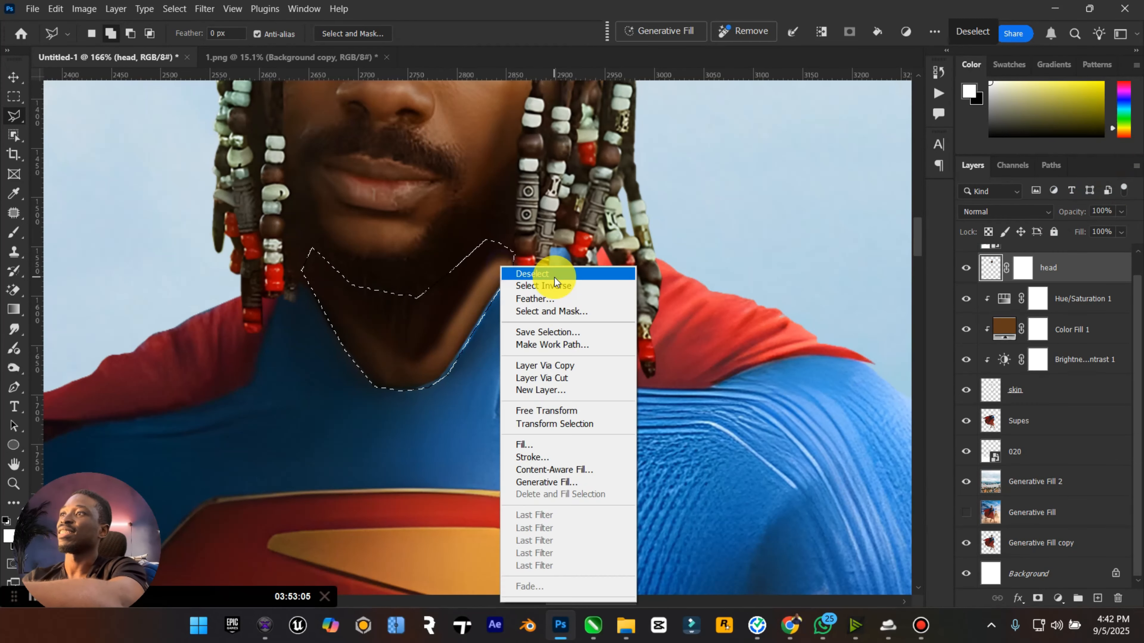
click(520, 266)
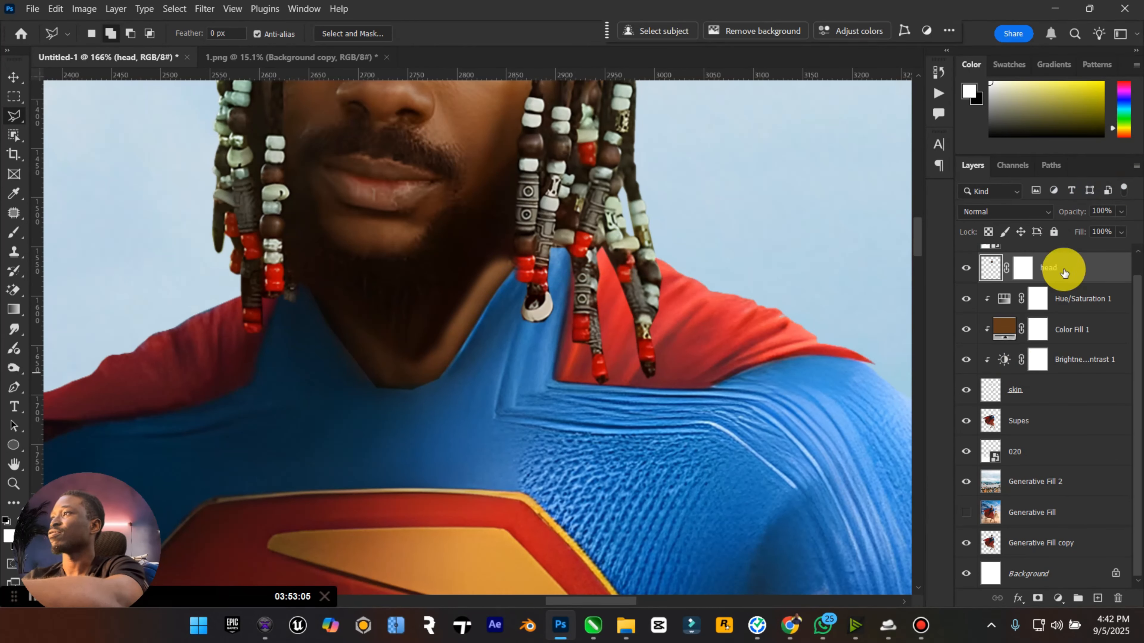
key(ctrl+j)
click(965, 268)
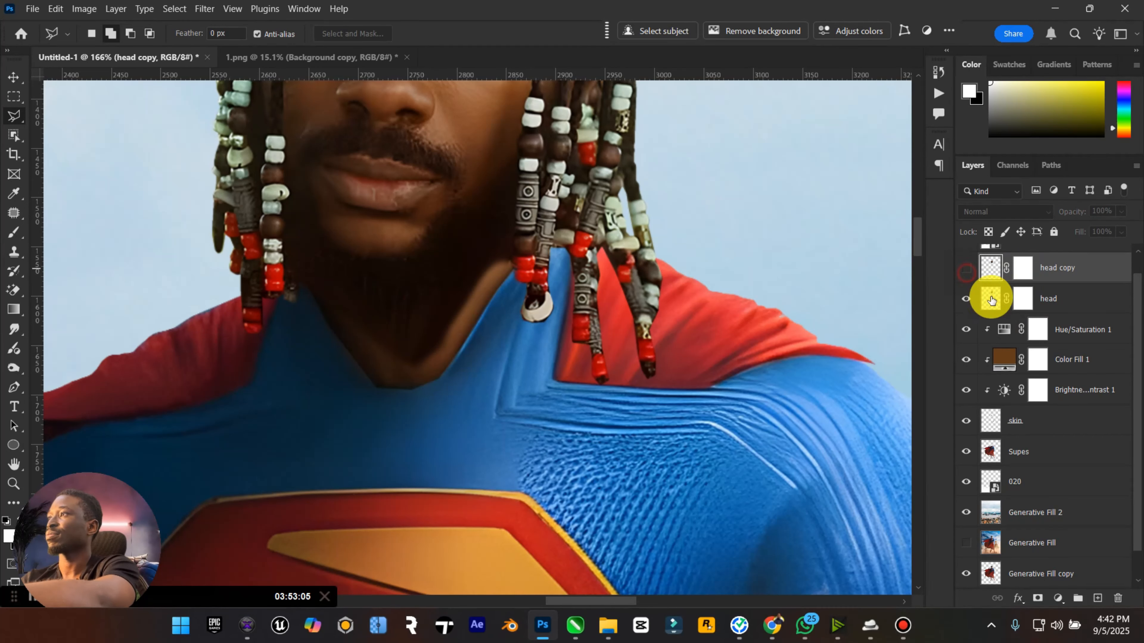
right_click(1029, 274)
click(1046, 300)
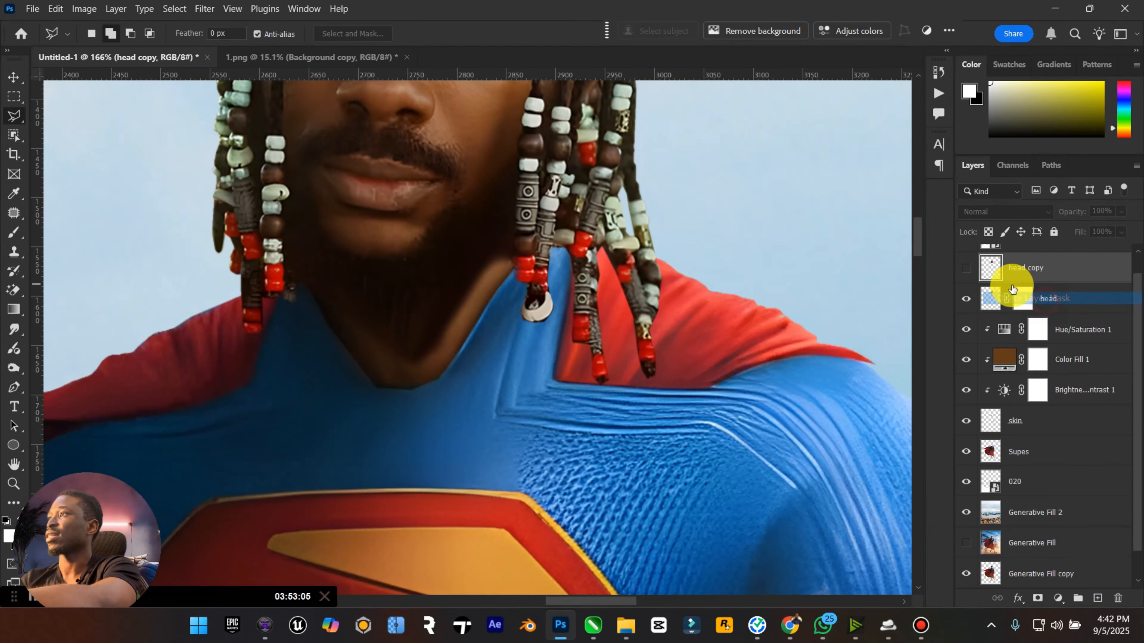
click(1047, 301)
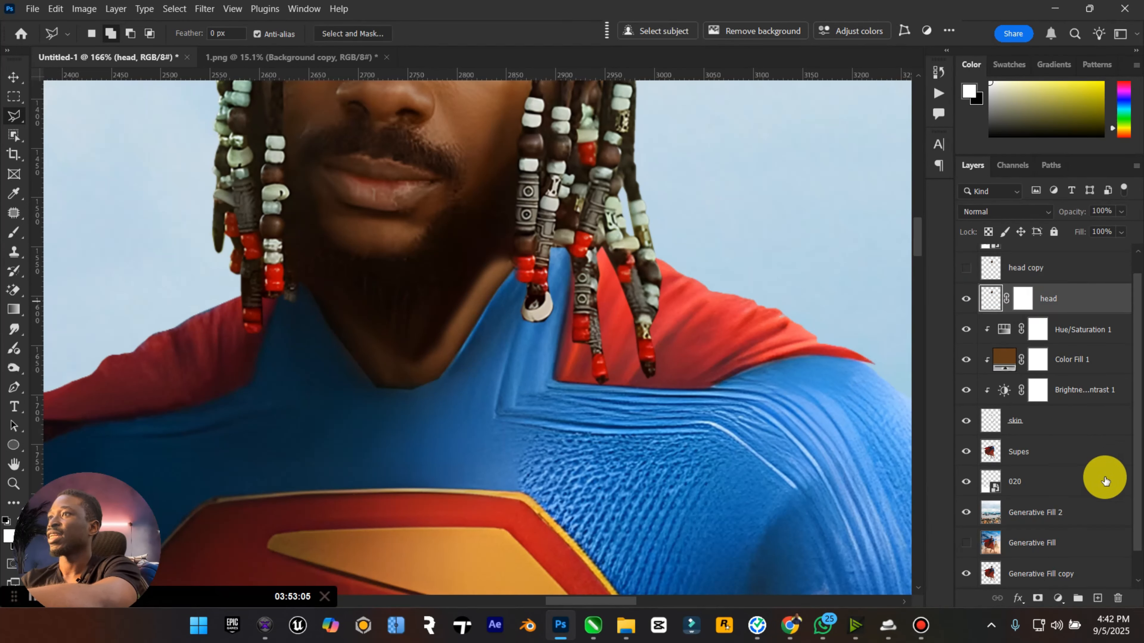
Group the layers from head down to Supes and name the group AJ.
scroll(1089, 508, down, 1)
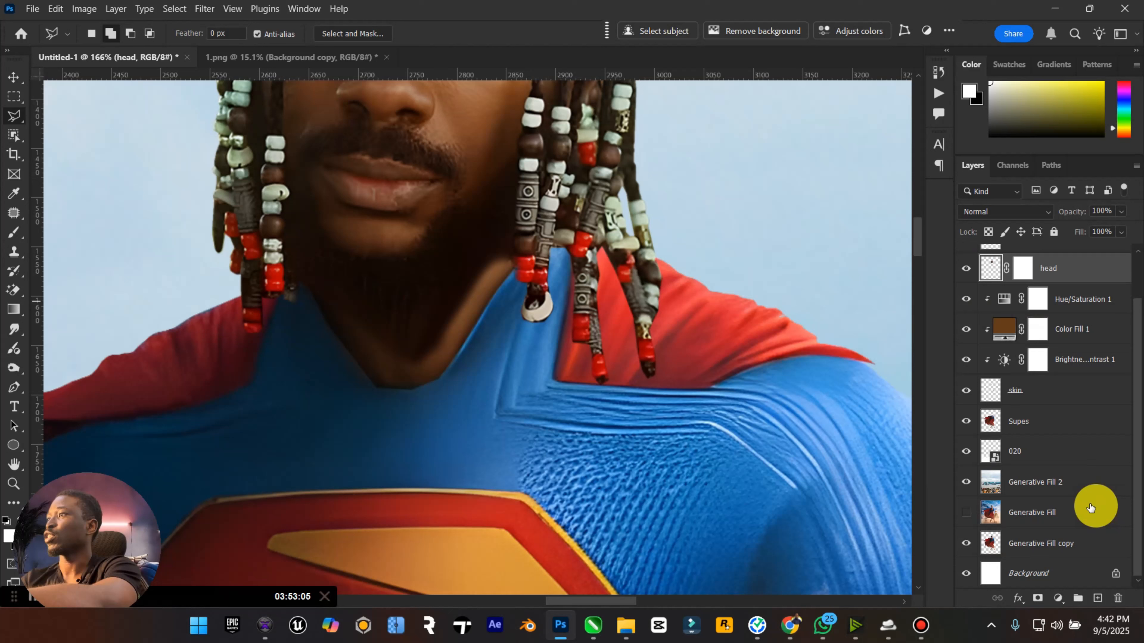
shift+click(1031, 434)
key(ctrl+g)
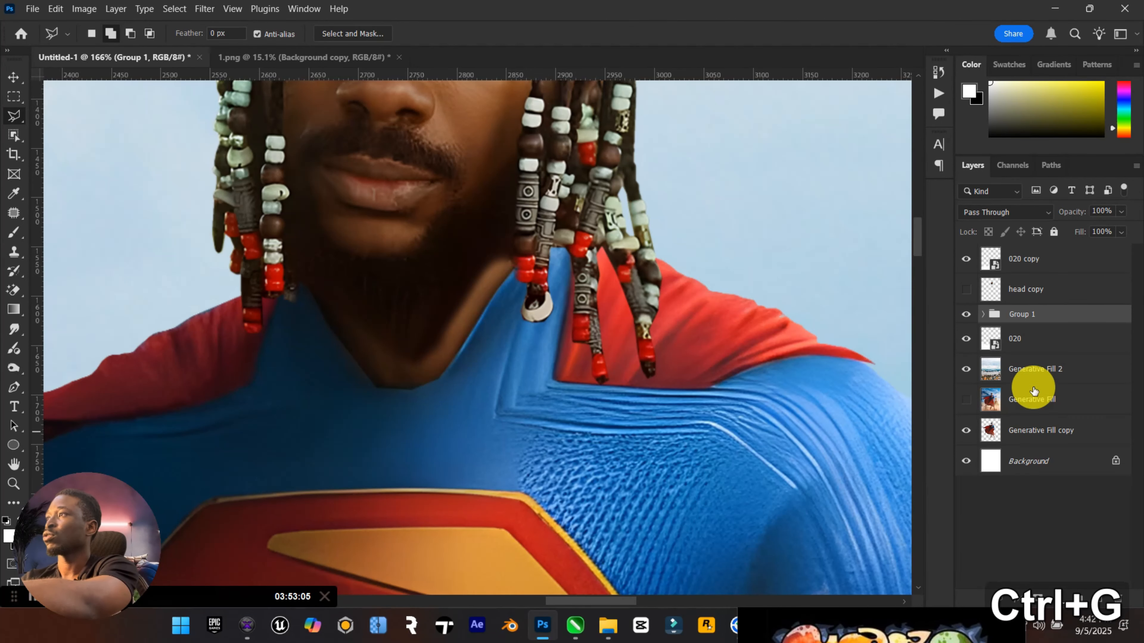
double_click(1031, 314)
key(Caps_Lock)
text(AJ)
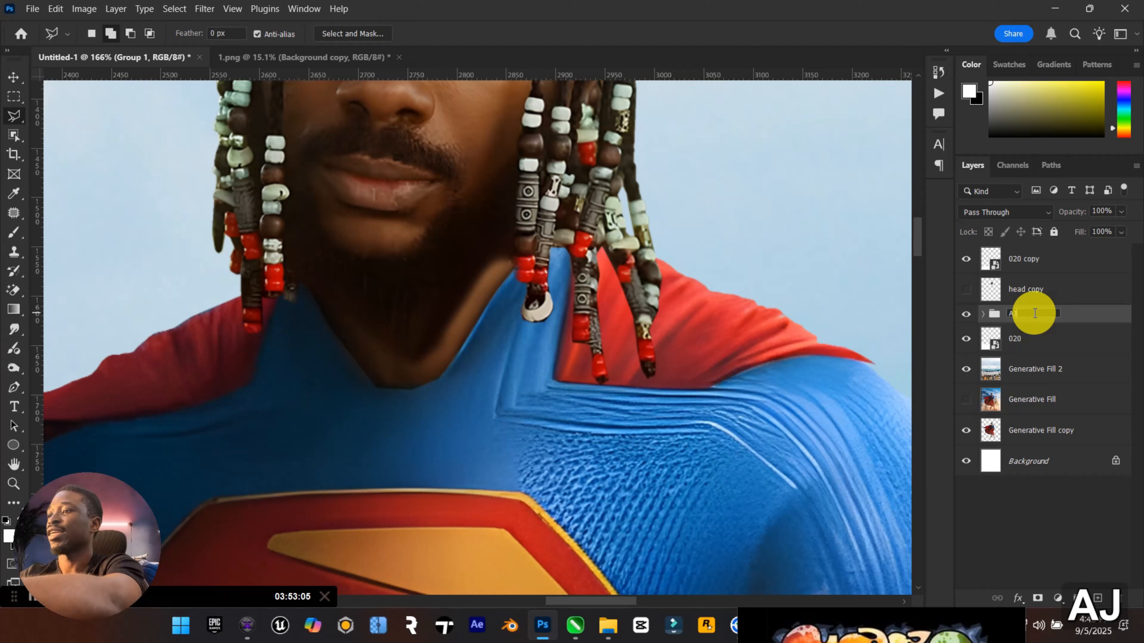
key(Return)
Duplicate the AJ group, merging the copy into one layer with the original group hidden.
key(ctrl+j)
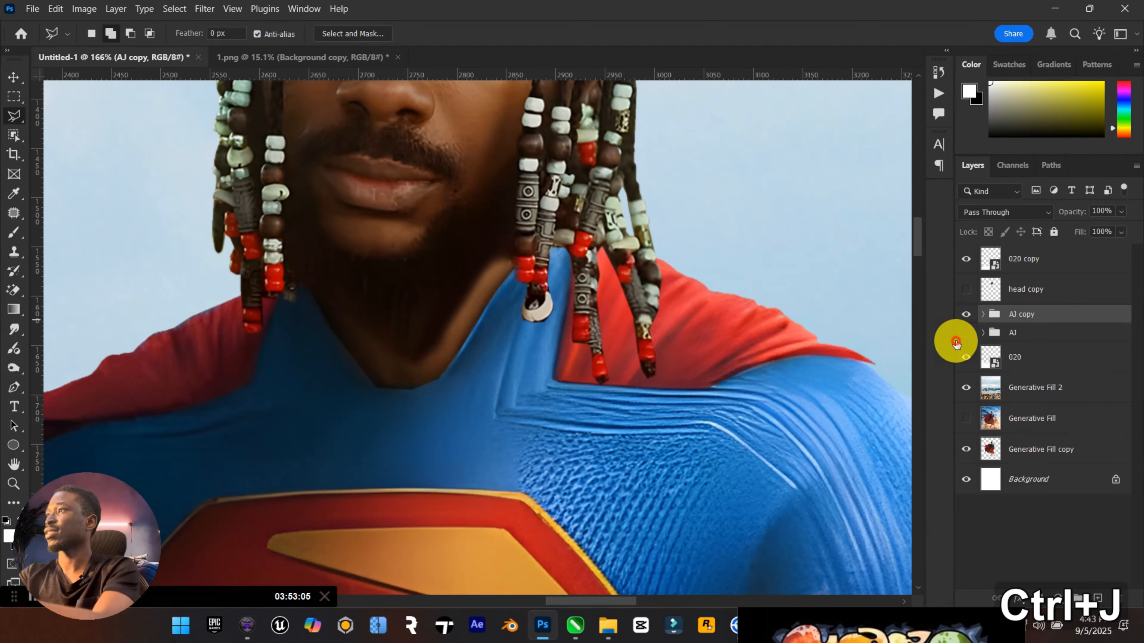
right_click(1040, 318)
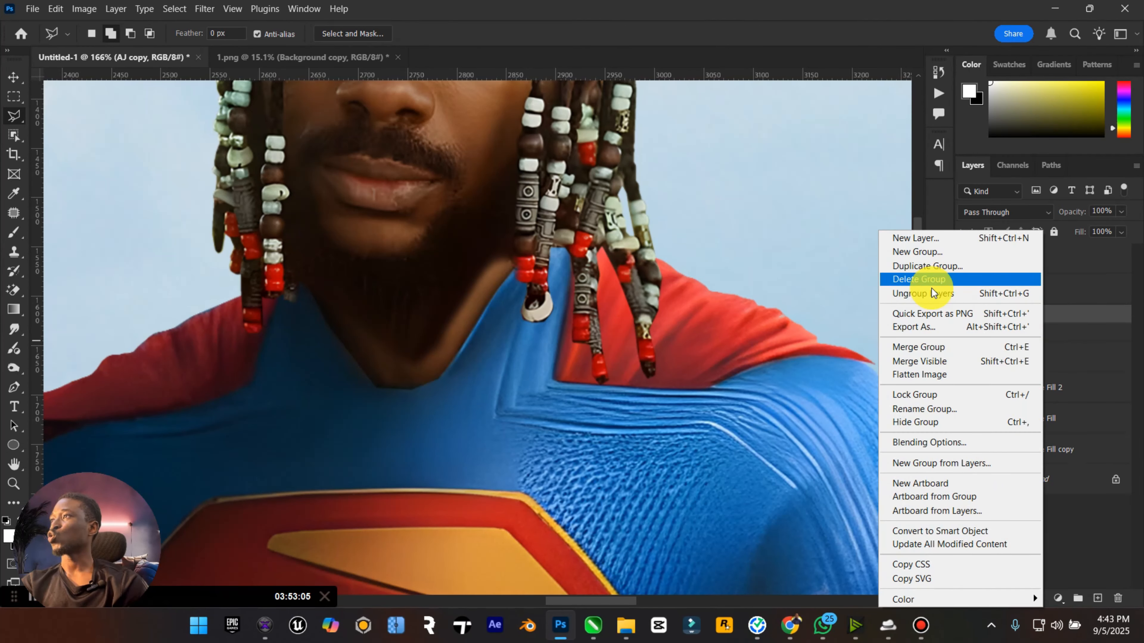
click(916, 346)
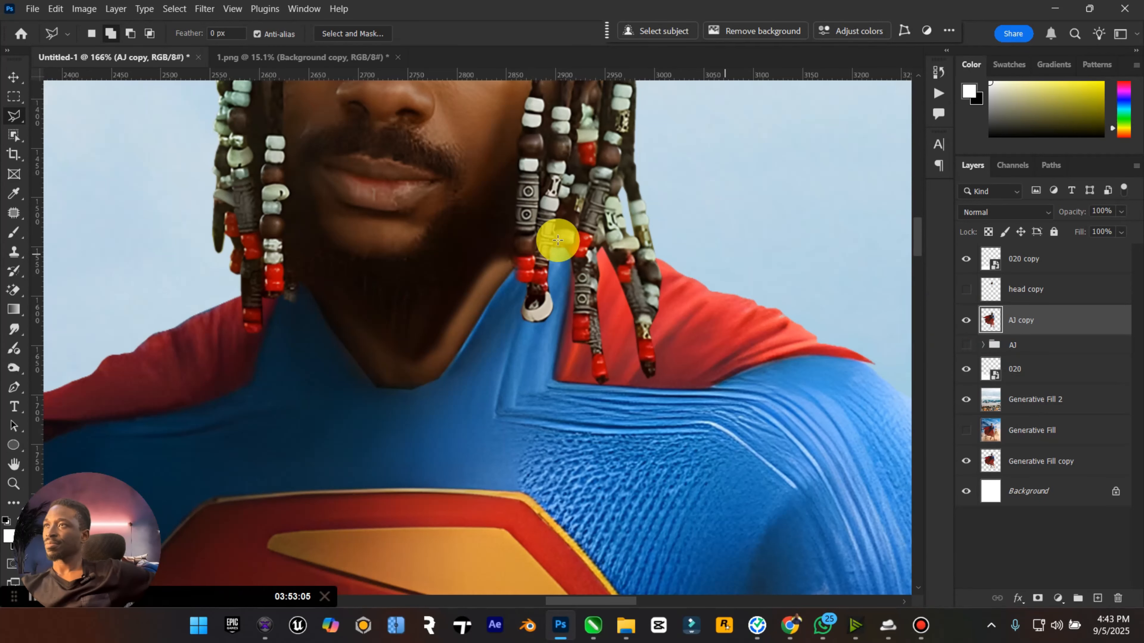
Outline the exposed neck between the beard and the suit collar with a polygonal lasso selection on the AJ copy layer.
scroll(604, 246, up, 2)
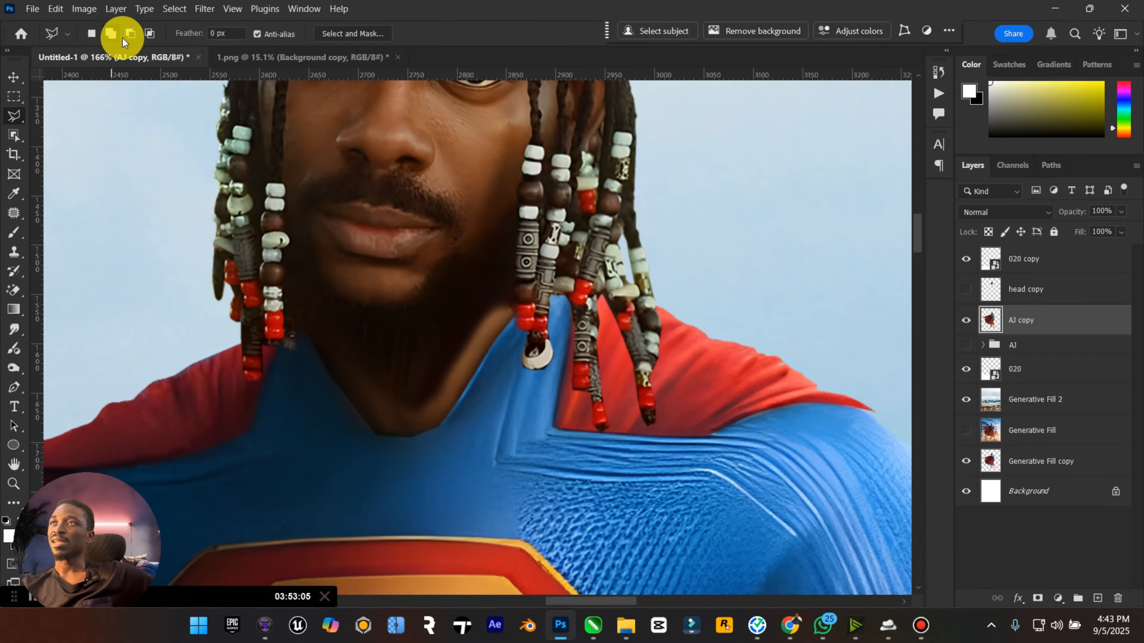
click(304, 317)
click(344, 391)
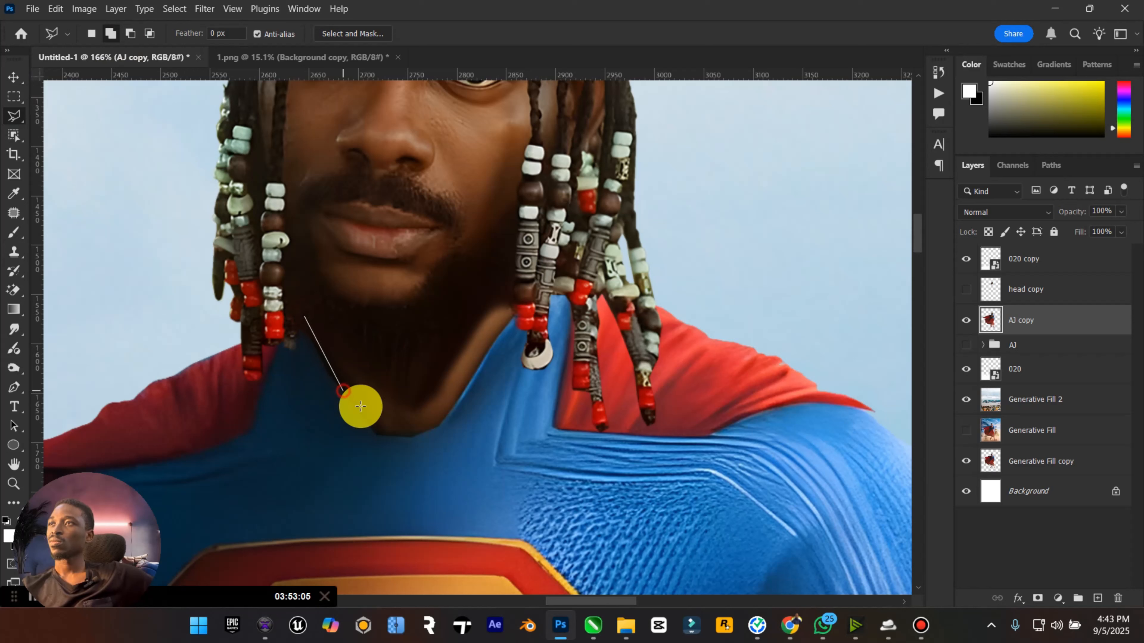
click(379, 440)
click(415, 444)
click(435, 430)
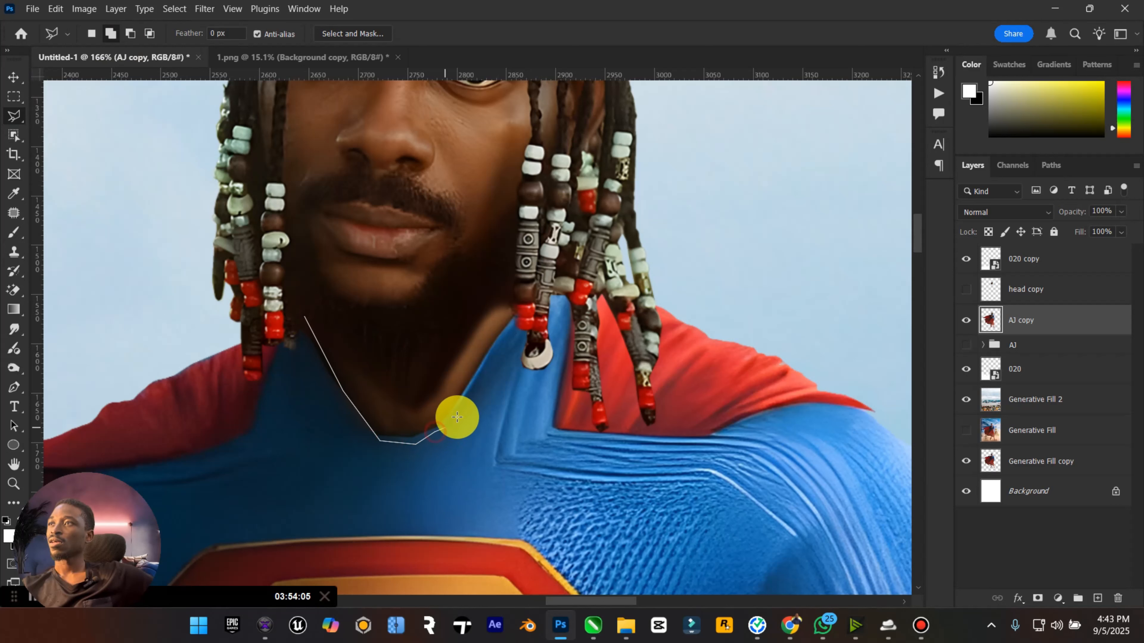
click(516, 317)
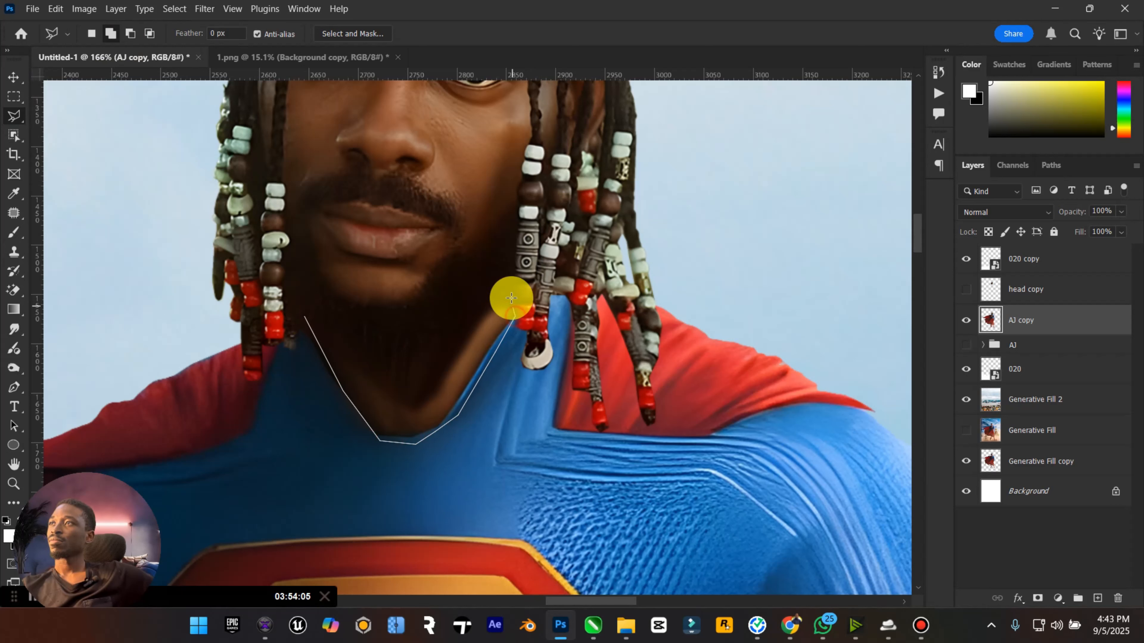
click(472, 308)
click(445, 347)
click(410, 355)
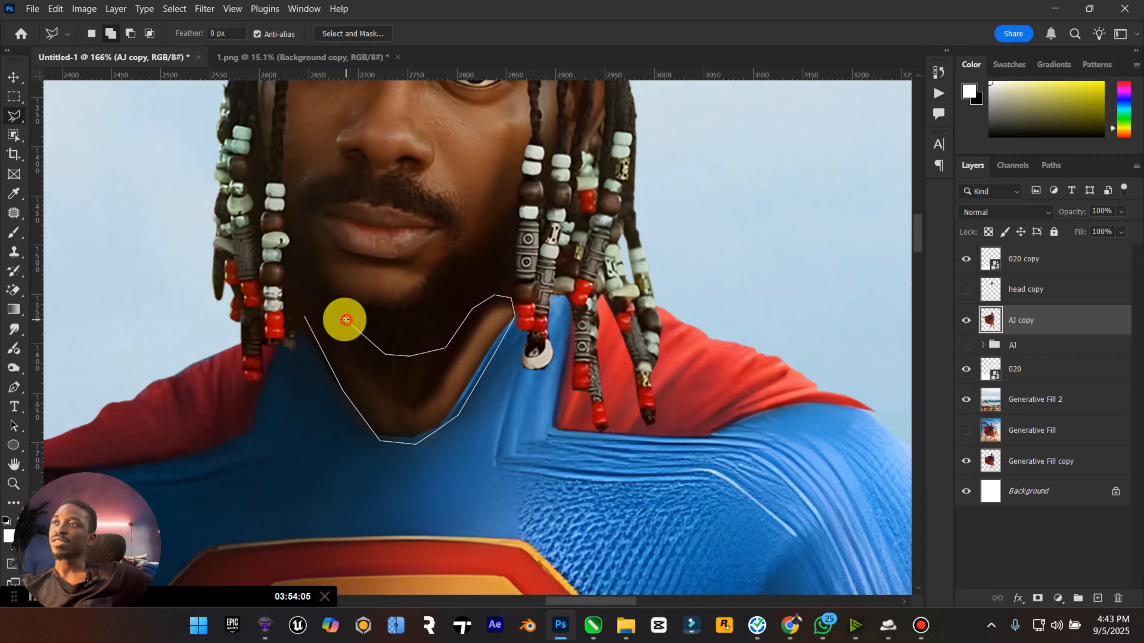
double_click(324, 309)
Try Generative Fill on the neck selection with an empty prompt, compare its variations, and undo the fill.
click(686, 35)
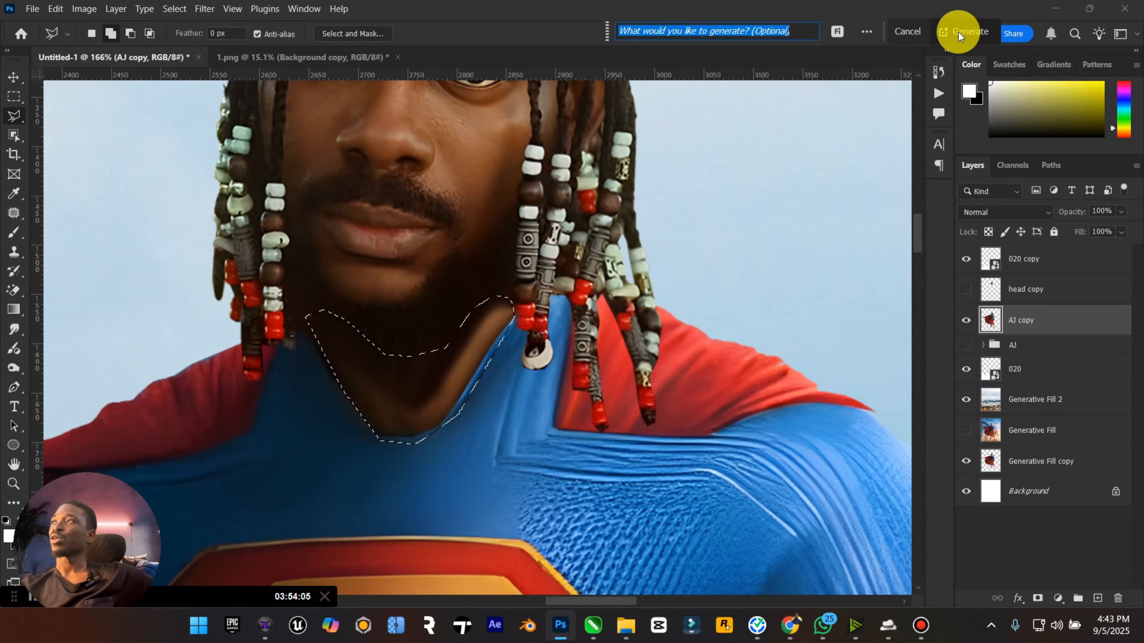
click(958, 32)
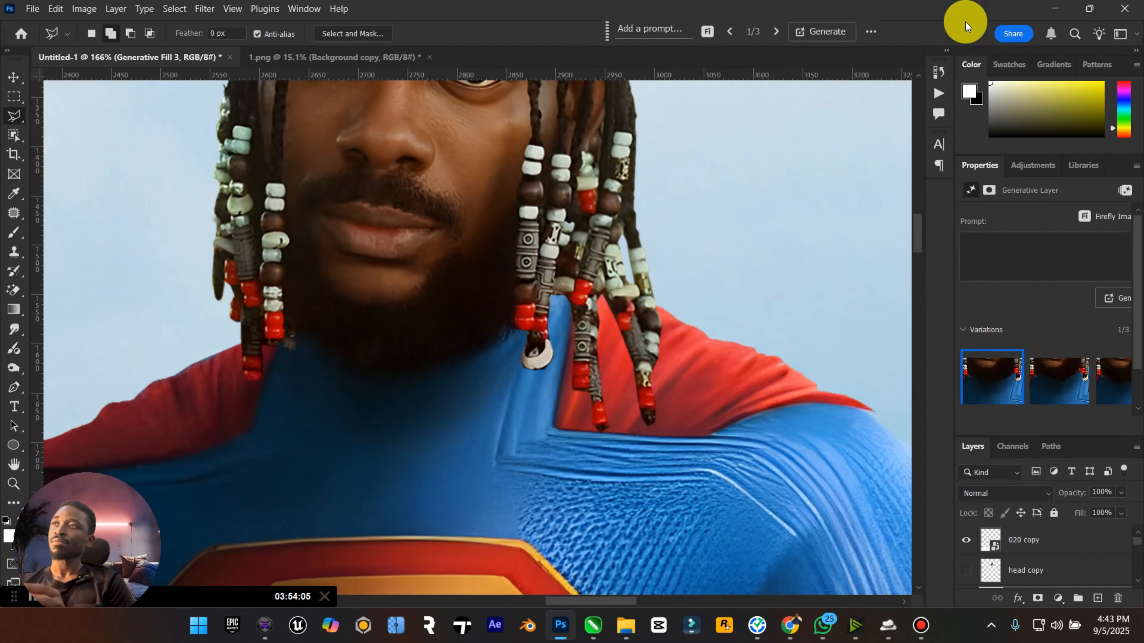
click(778, 34)
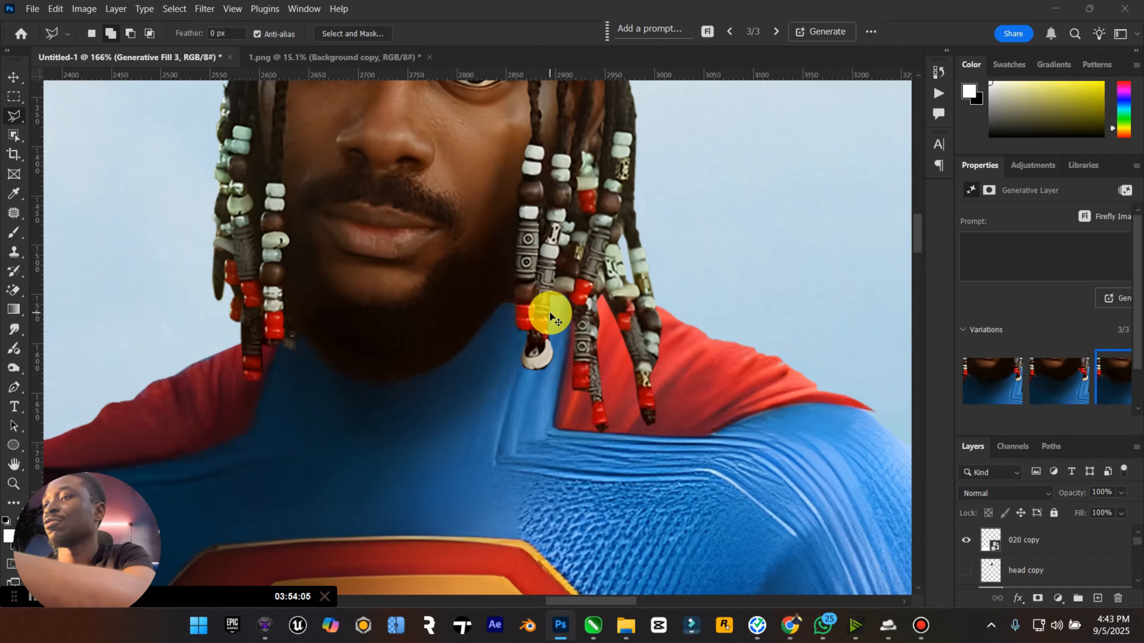
key(ctrl+z)
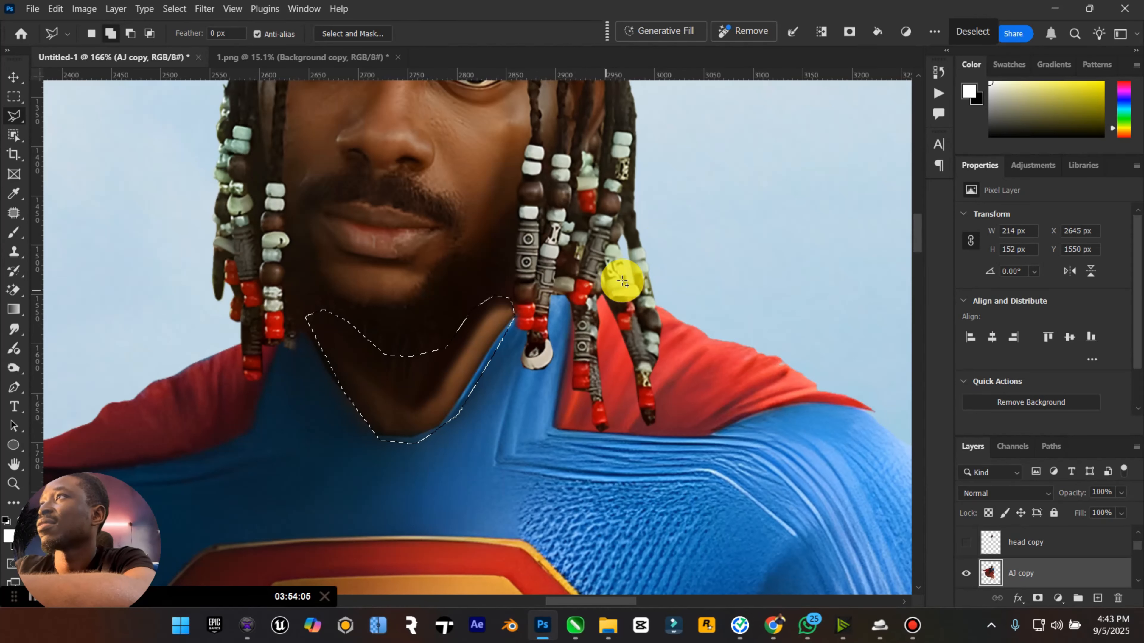
Try Generative Fill on the neck selection with the prompt "NECK" and undo the result.
click(692, 30)
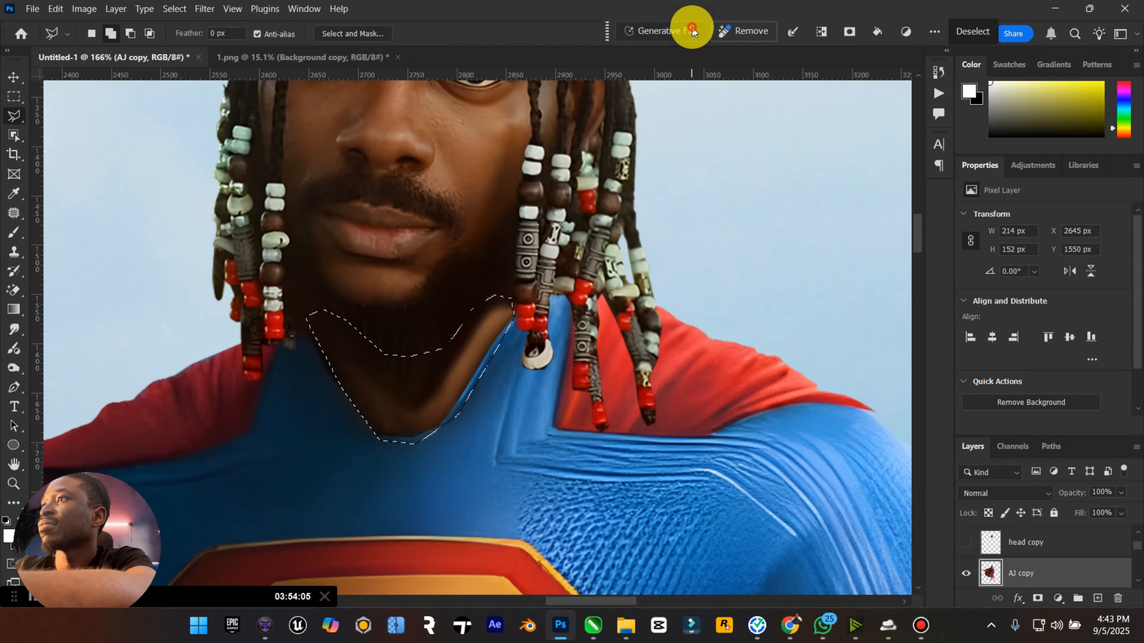
text(NECK)
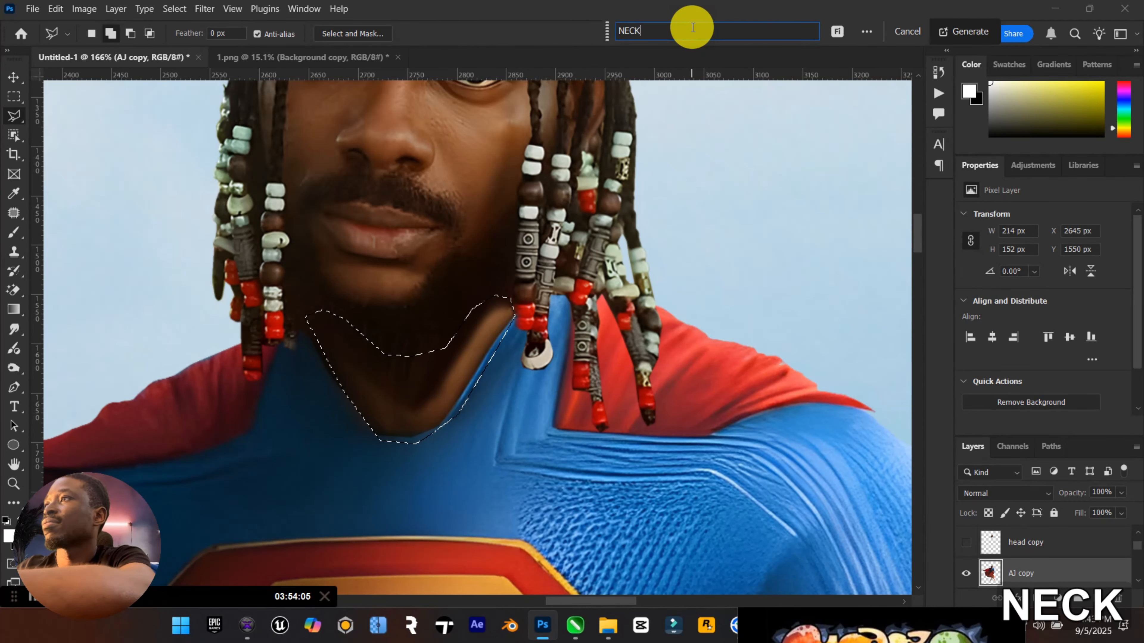
key(Return)
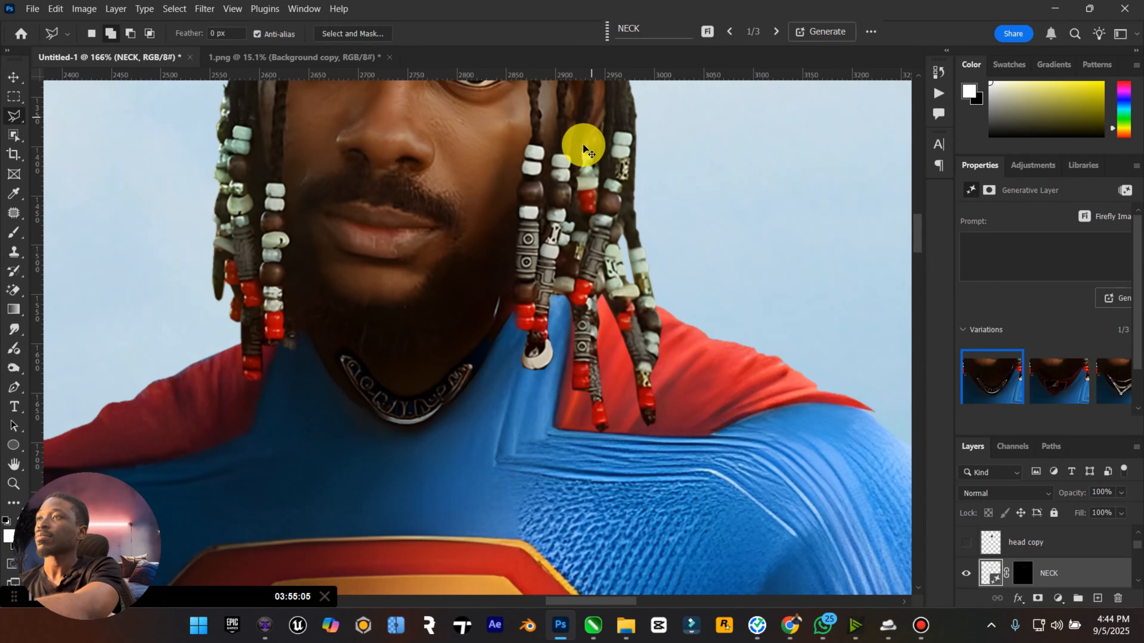
key(ctrl+z)
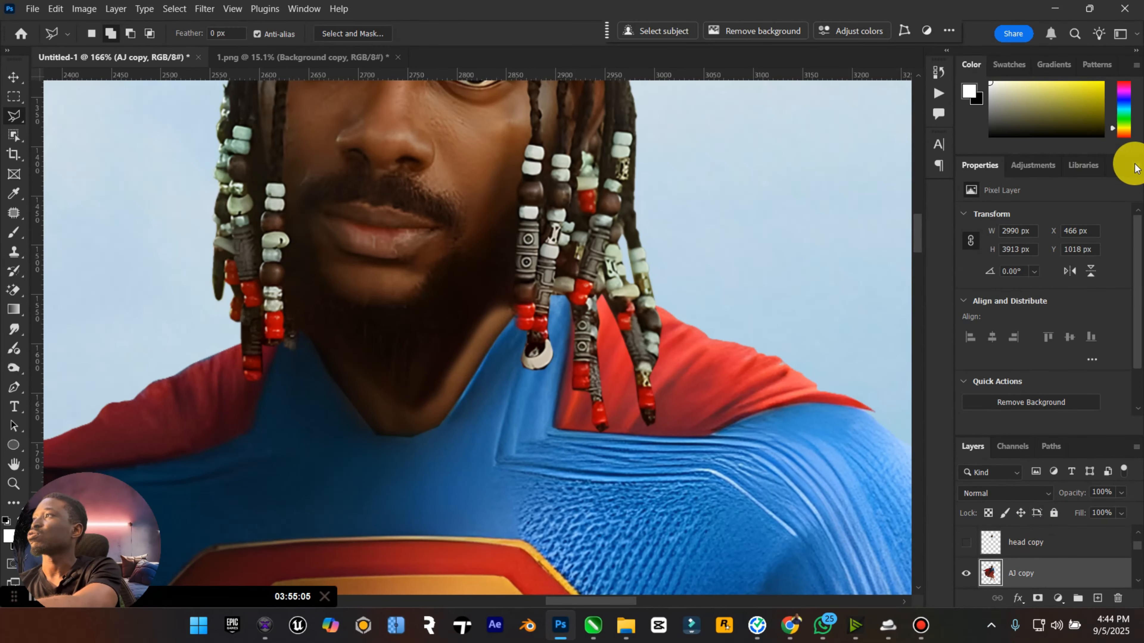
Delete the merged AJ copy layer and make the original AJ group visible again.
right_click(1125, 163)
click(1117, 191)
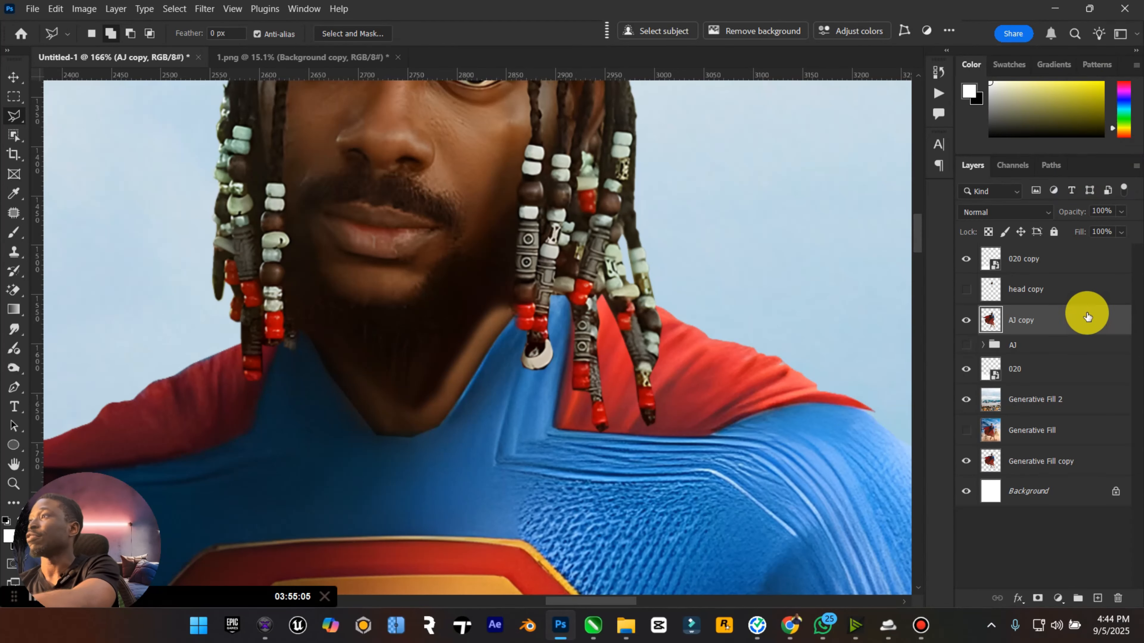
key(Delete)
click(966, 314)
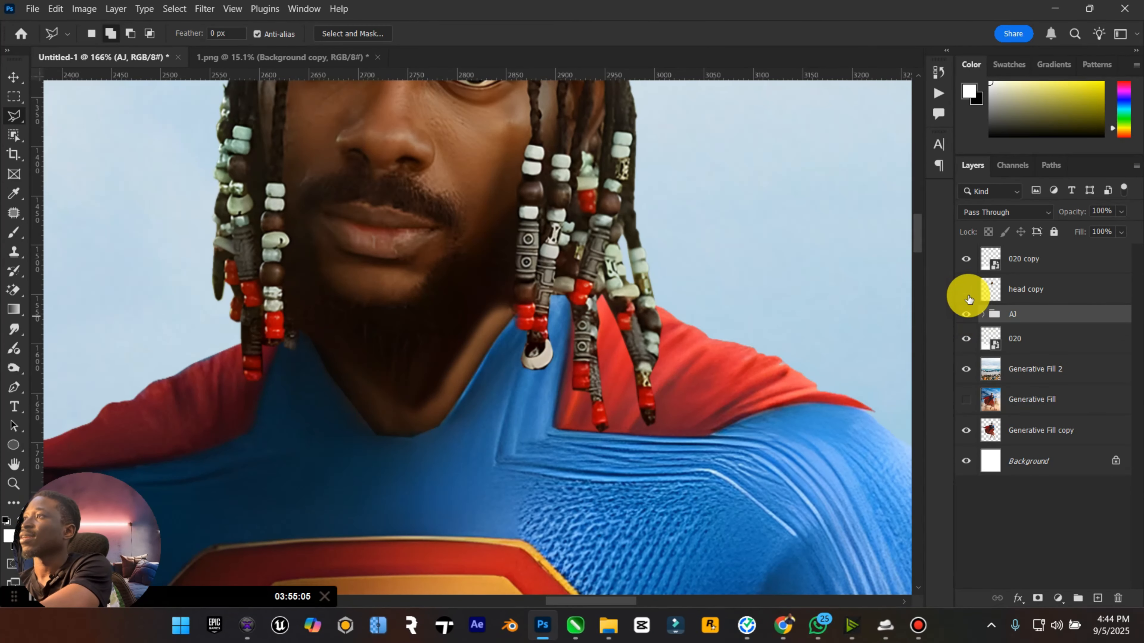
Replace the head layer in the AJ group with the head copy layer, made visible and placed first in the group.
click(967, 291)
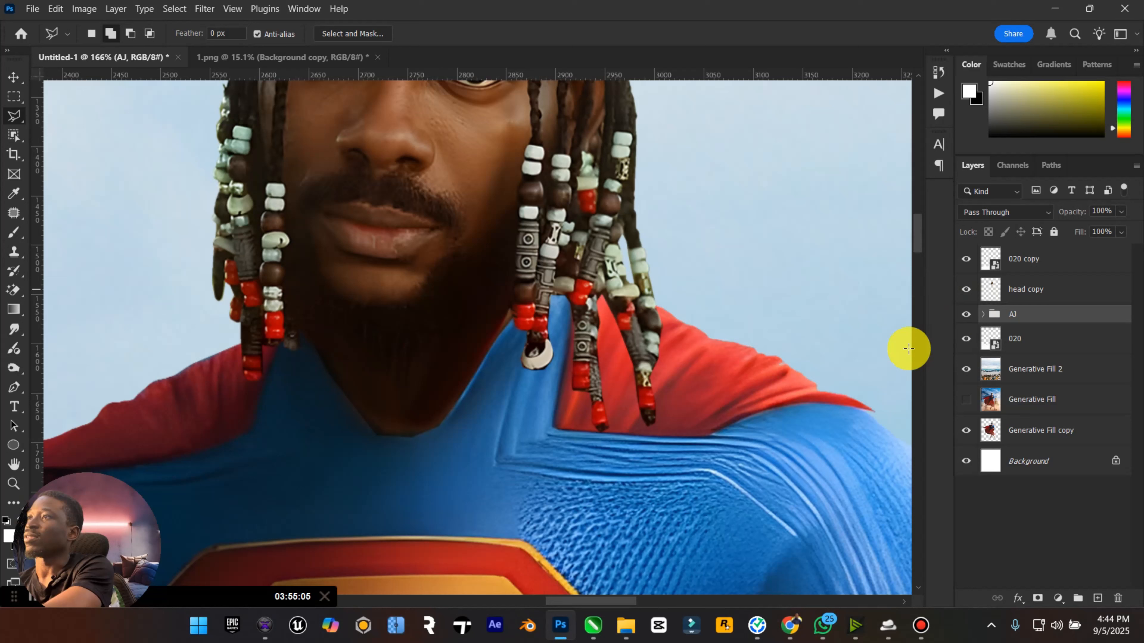
click(982, 314)
click(1080, 345)
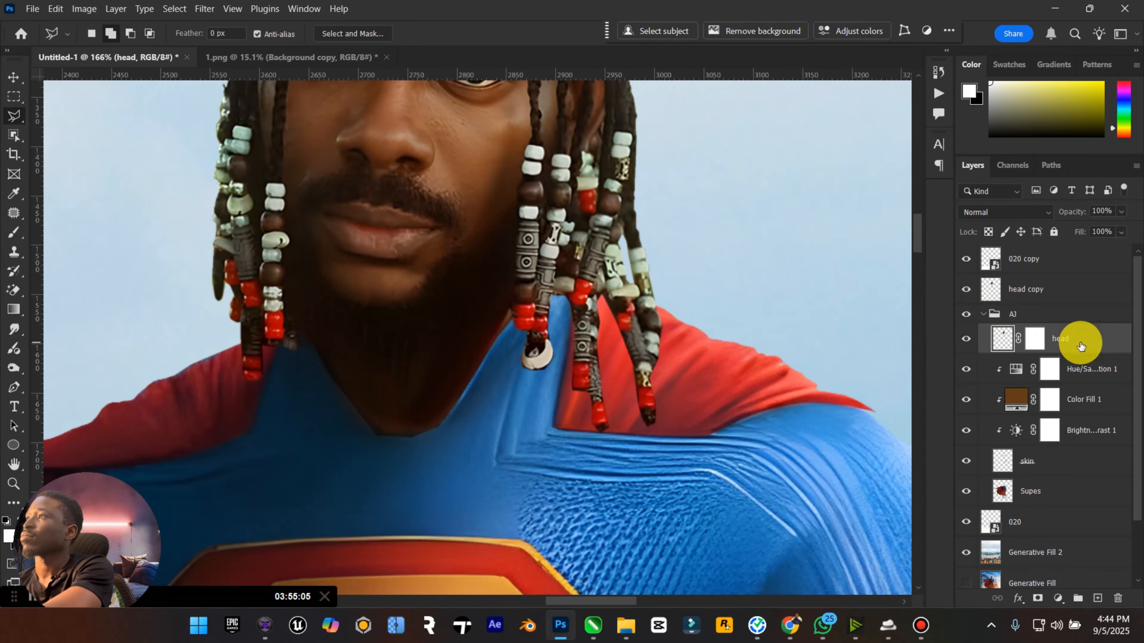
key(Delete)
click(1075, 294)
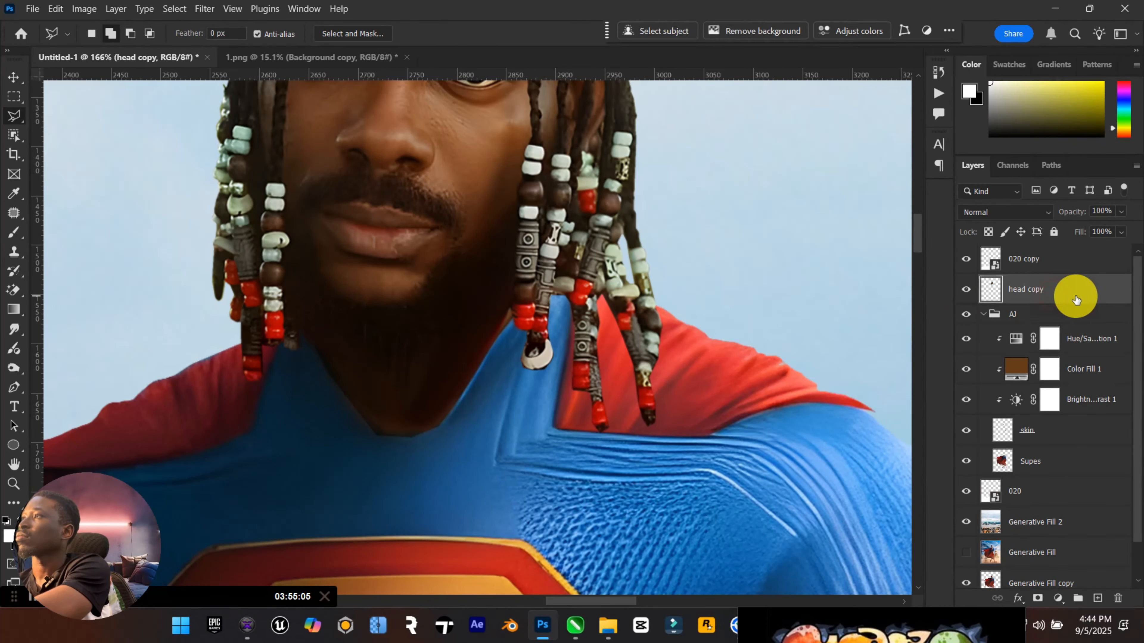
drag(1075, 294, 1048, 336)
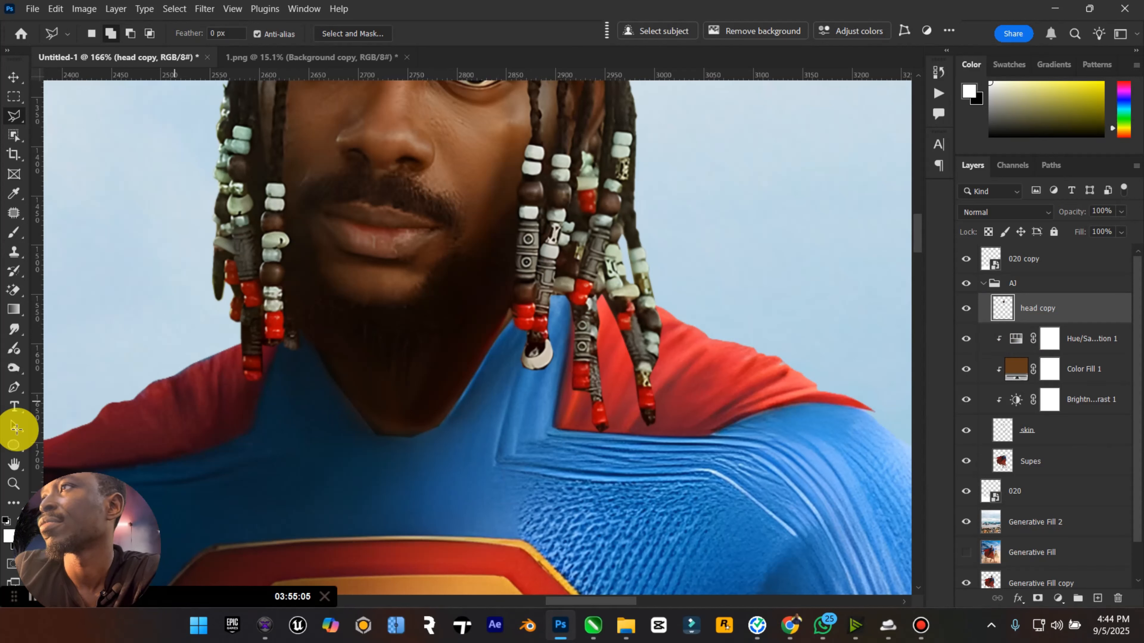
drag(111, 490, 880, 523)
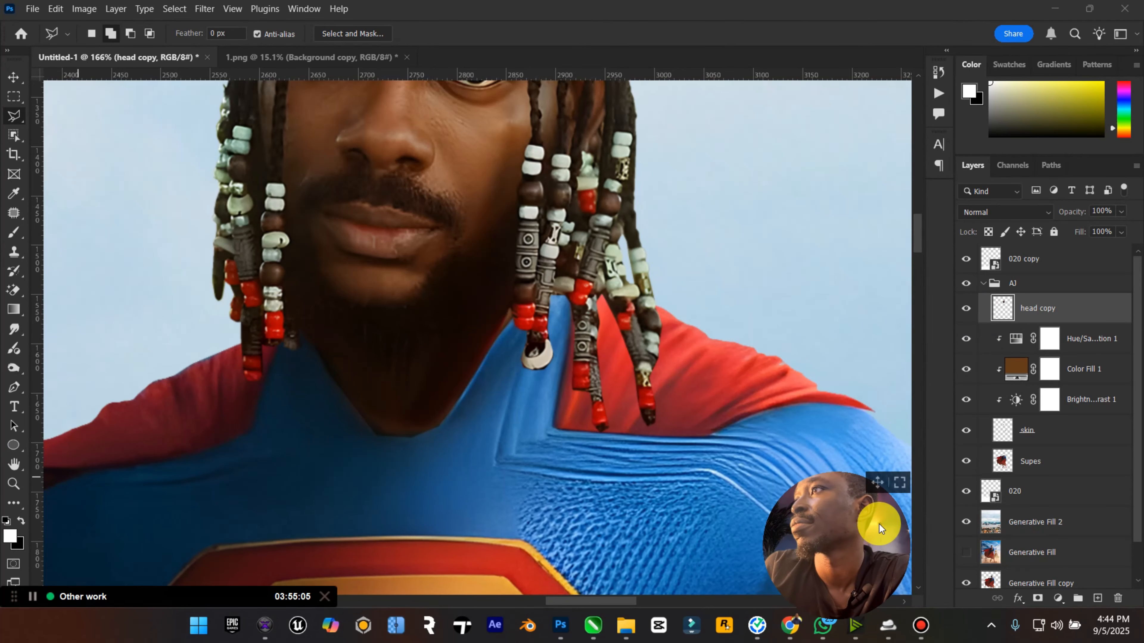
Smudge the lower beard and neck edges on the head copy layer to blend them along the suit collar.
click(26, 472)
key(ctrl+0)
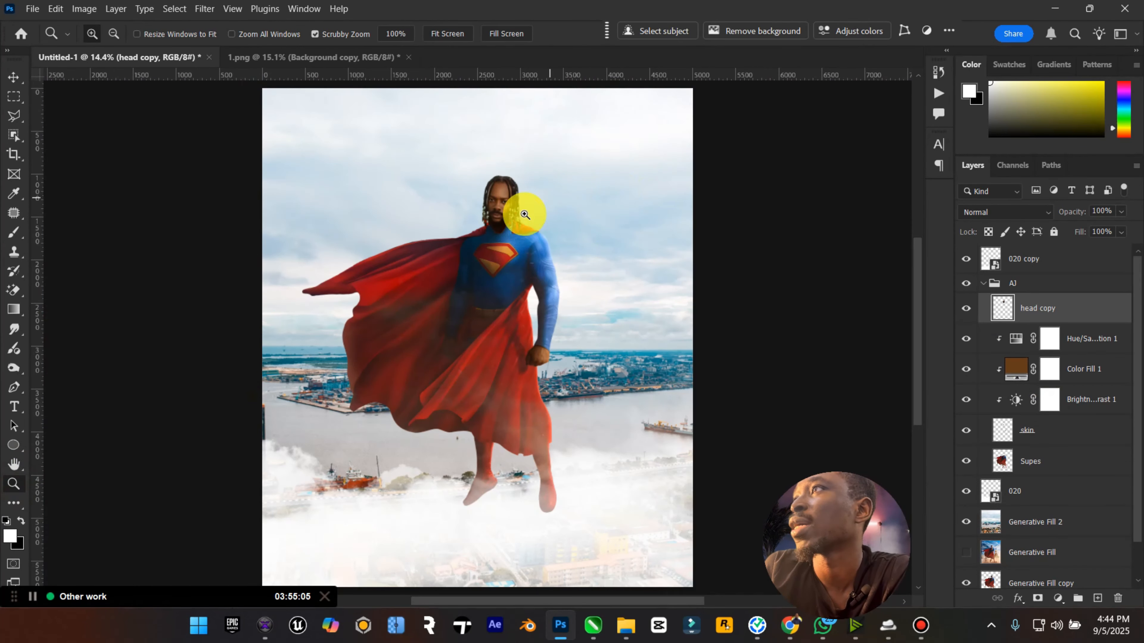
drag(524, 214, 590, 192)
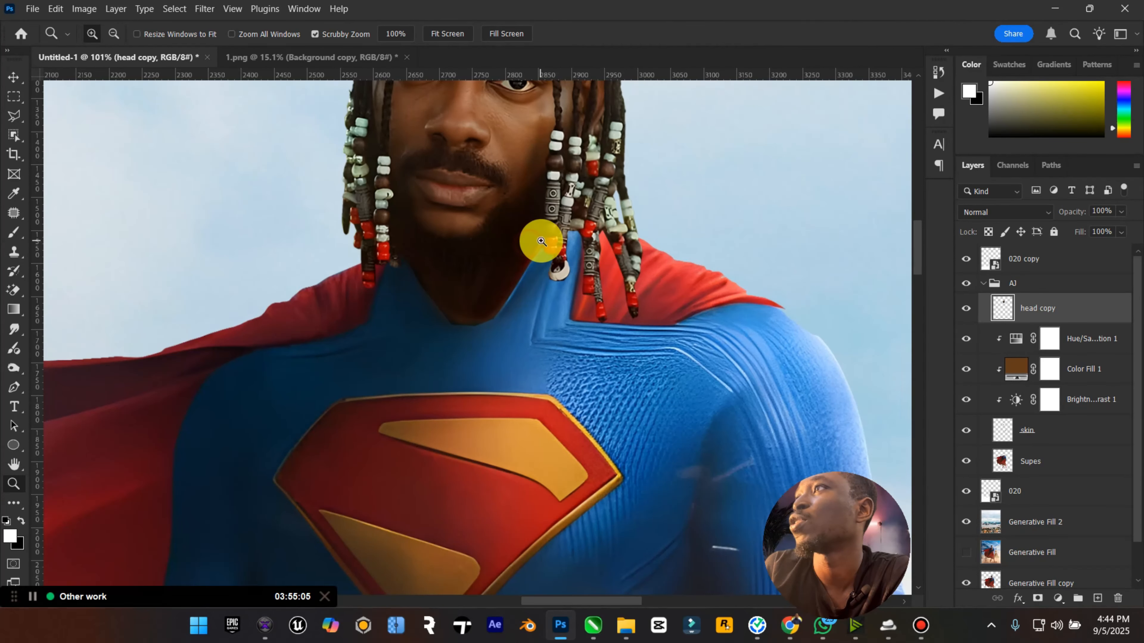
drag(541, 241, 529, 365)
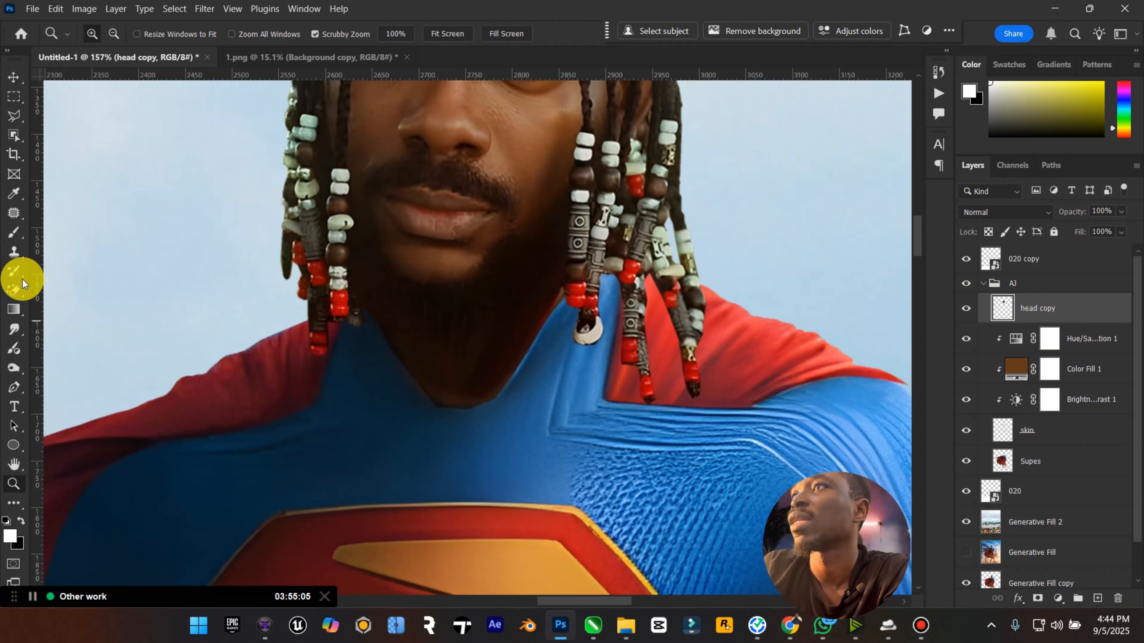
click(15, 331)
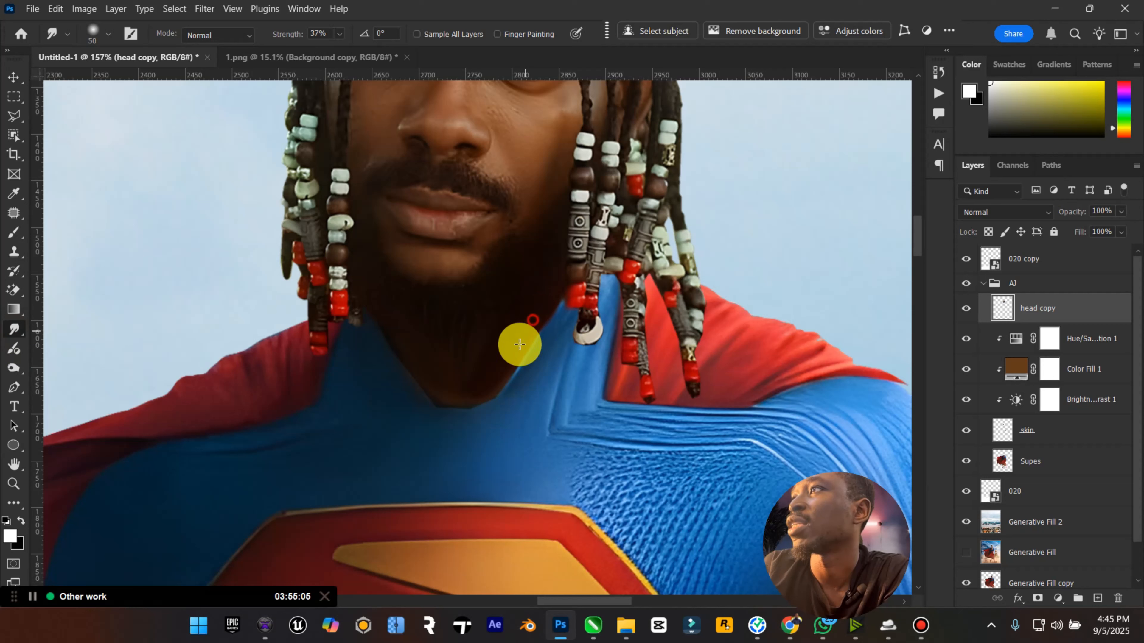
mouse_move(520, 345)
mouse_down()
mouse_move(462, 395)
mouse_move(469, 403)
mouse_move(450, 396)
mouse_move(490, 407)
mouse_move(462, 413)
mouse_move(475, 407)
mouse_move(444, 400)
mouse_up()
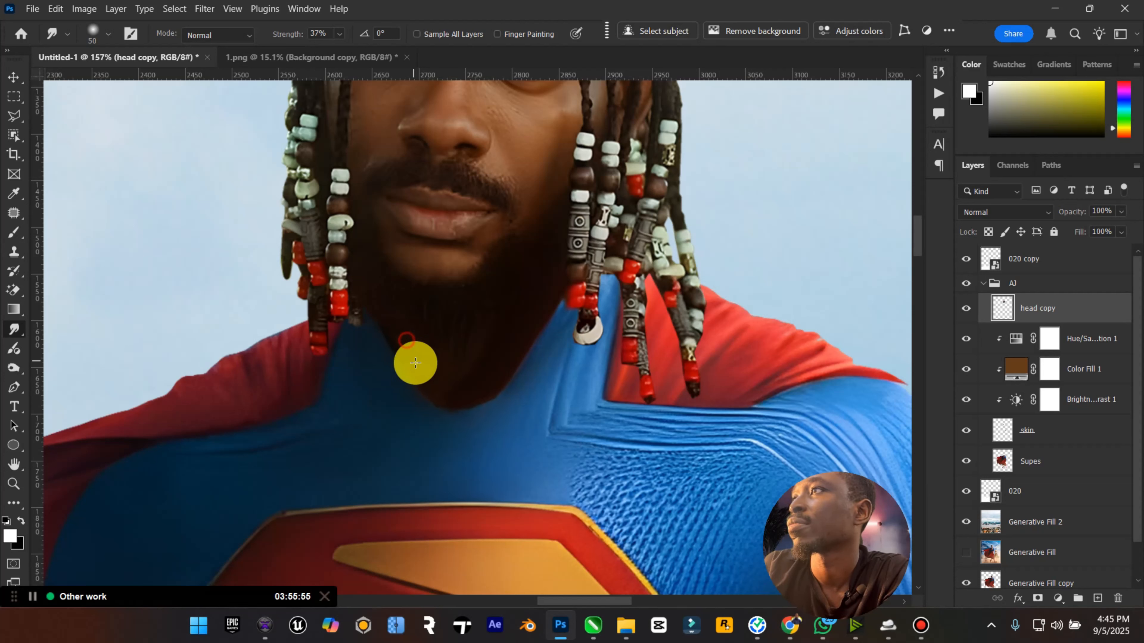
Smudge the suit's neckline on the Supes layer where it meets the lower tip of the beard.
click(1017, 458)
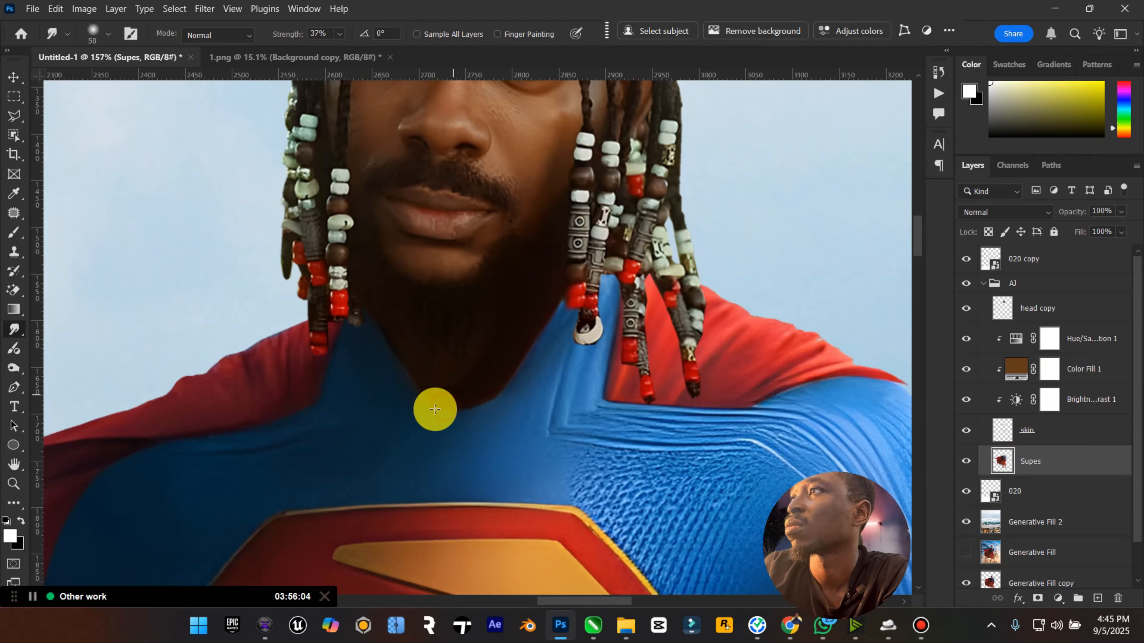
mouse_move(435, 409)
mouse_down()
mouse_move(388, 356)
mouse_move(451, 403)
mouse_up()
drag(492, 390, 507, 382)
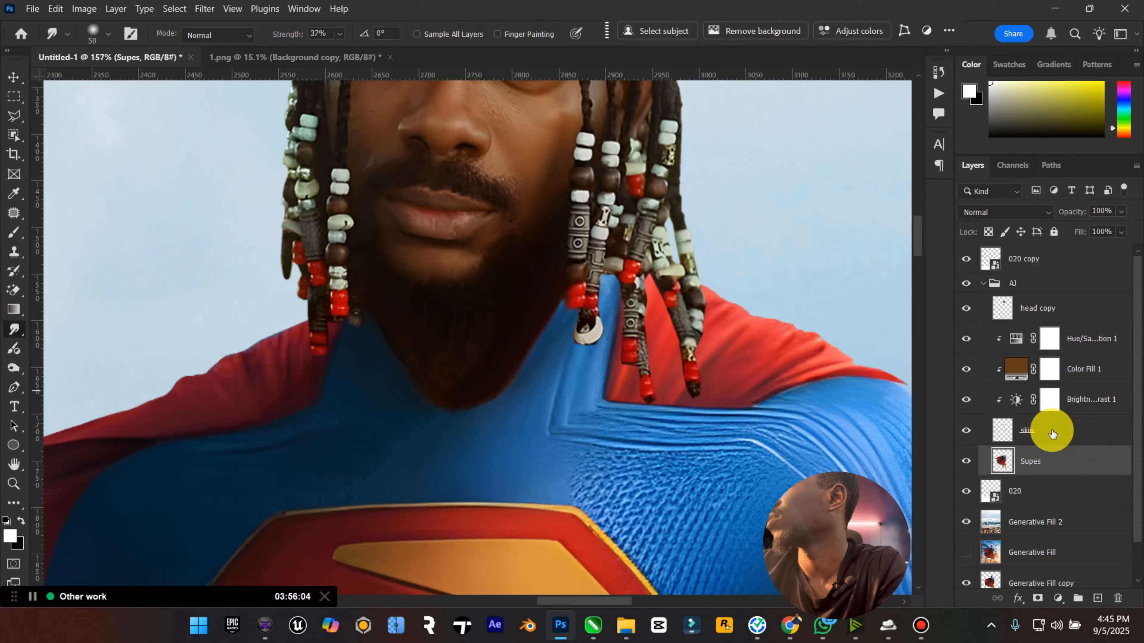
Add a new layer directly above Supes, clip it to Supes, and rename it SHADOW.
click(1052, 432)
click(1054, 450)
key(ctrl+shift+alt+n)
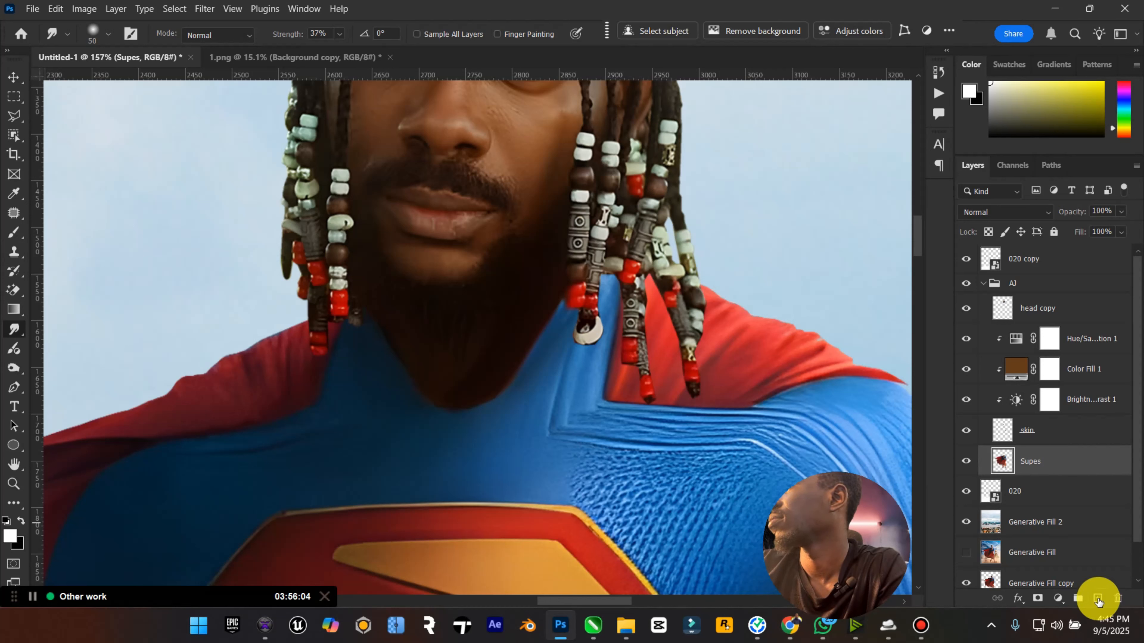
right_click(1037, 460)
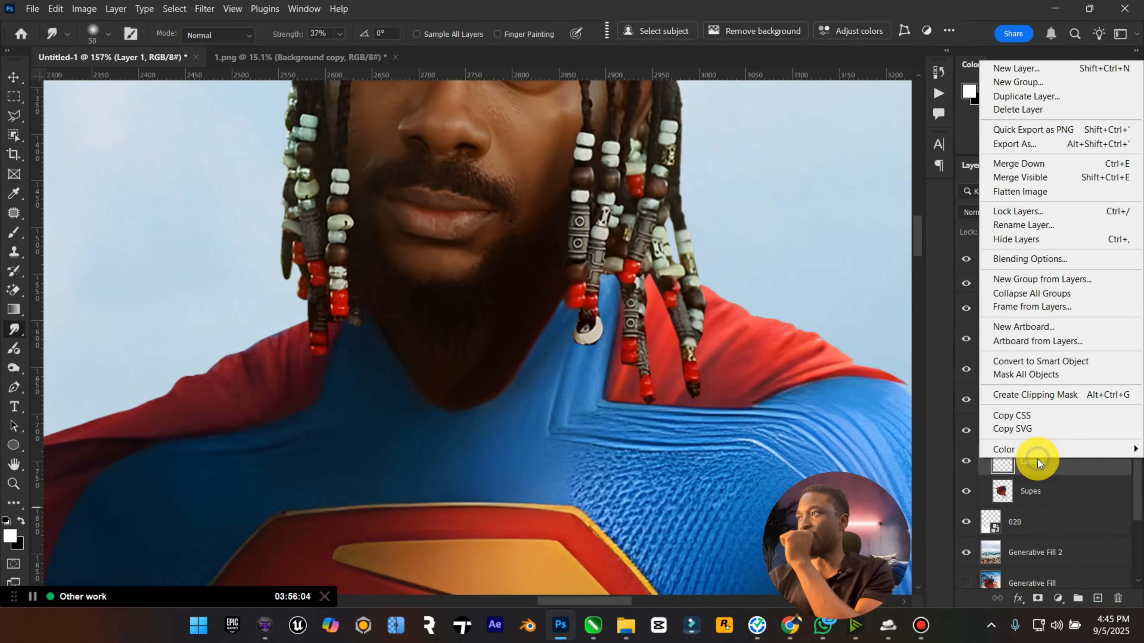
click(1065, 400)
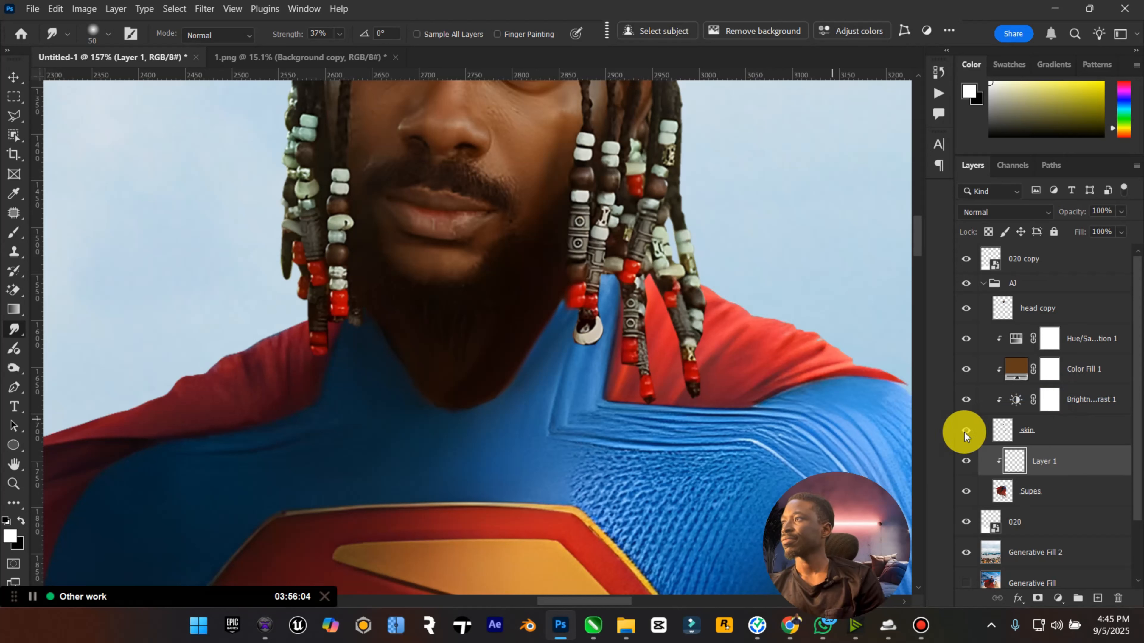
text(SH)
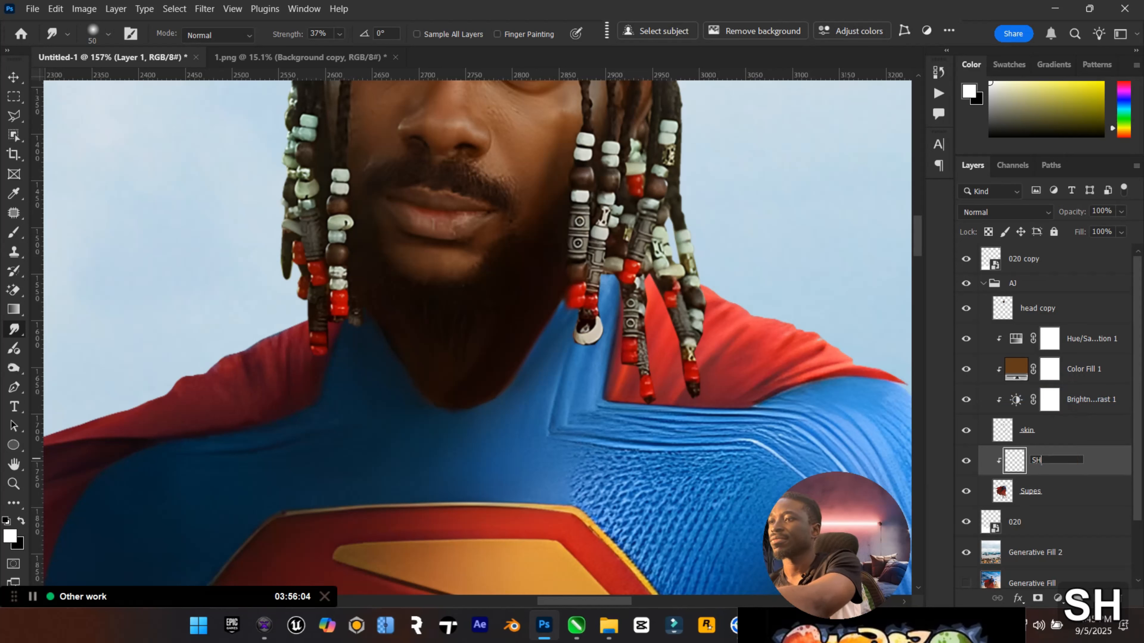
text(ADOW)
key(Return)
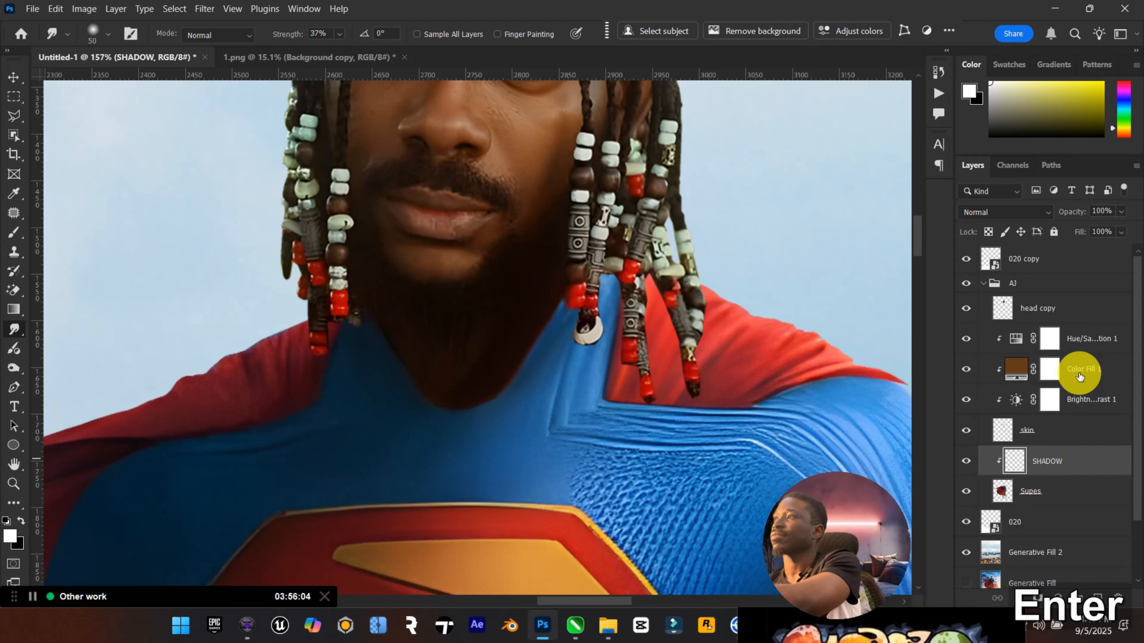
key(Caps_Lock)
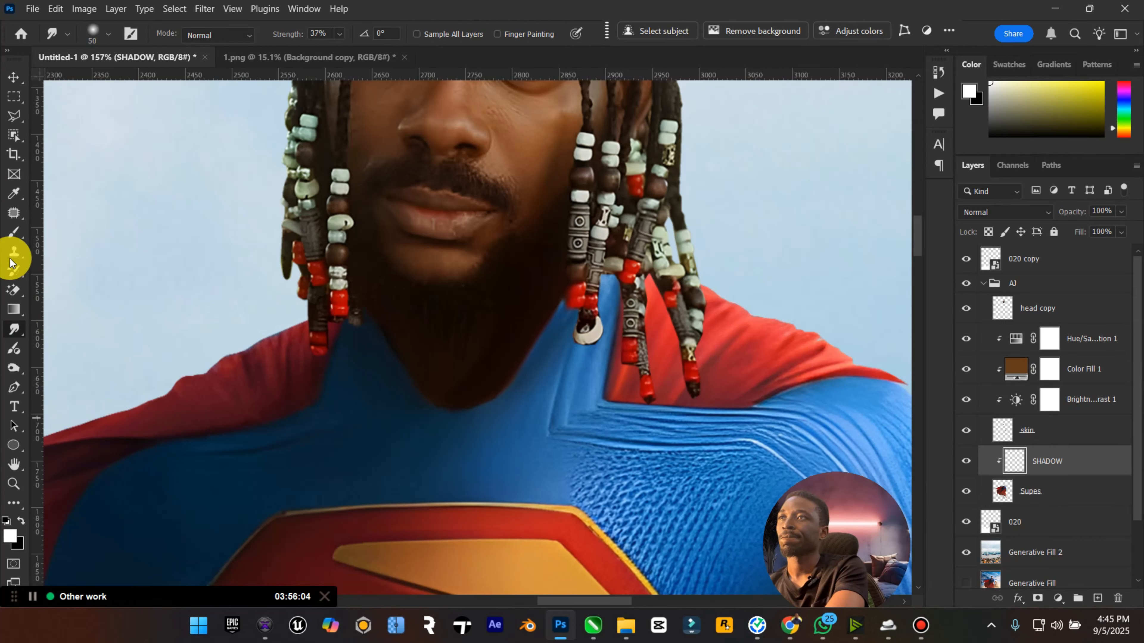
Brush a soft black shadow at 175 px on the SHADOW layer, over the cape behind the beaded braids beside the S-shield's textured shoulder.
key(b)
click(20, 521)
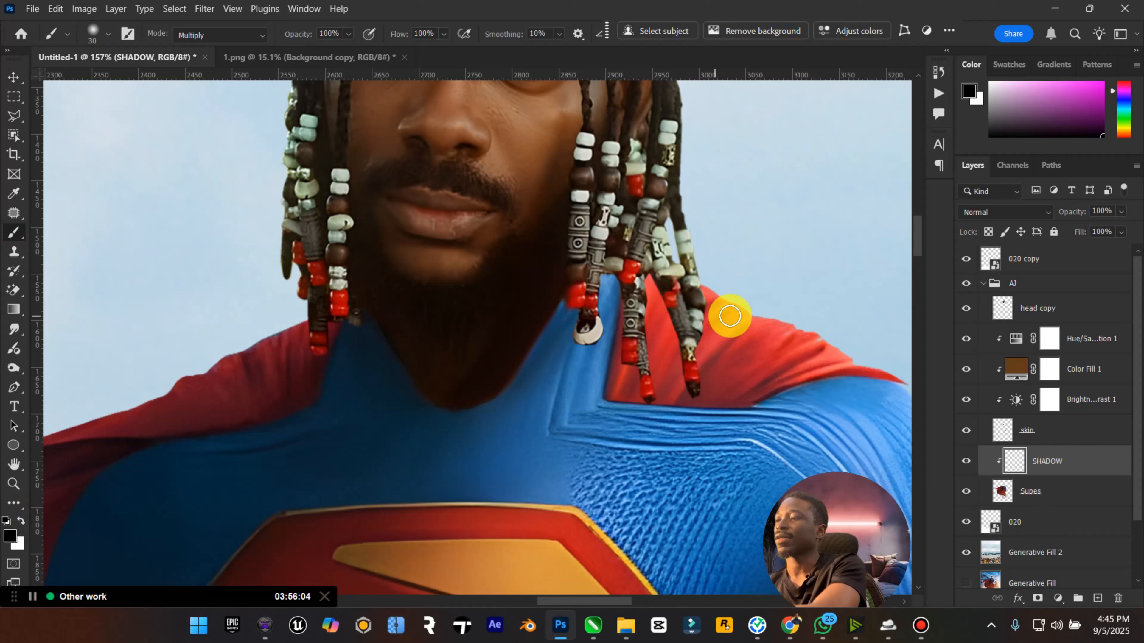
key(bracketright)
key(bracketright)
key(bracketright)
key(bracketright)
key(bracketright)
key(bracketright)
key(bracketright)
key(bracketright)
key(bracketright)
key(bracketright)
key(bracketright)
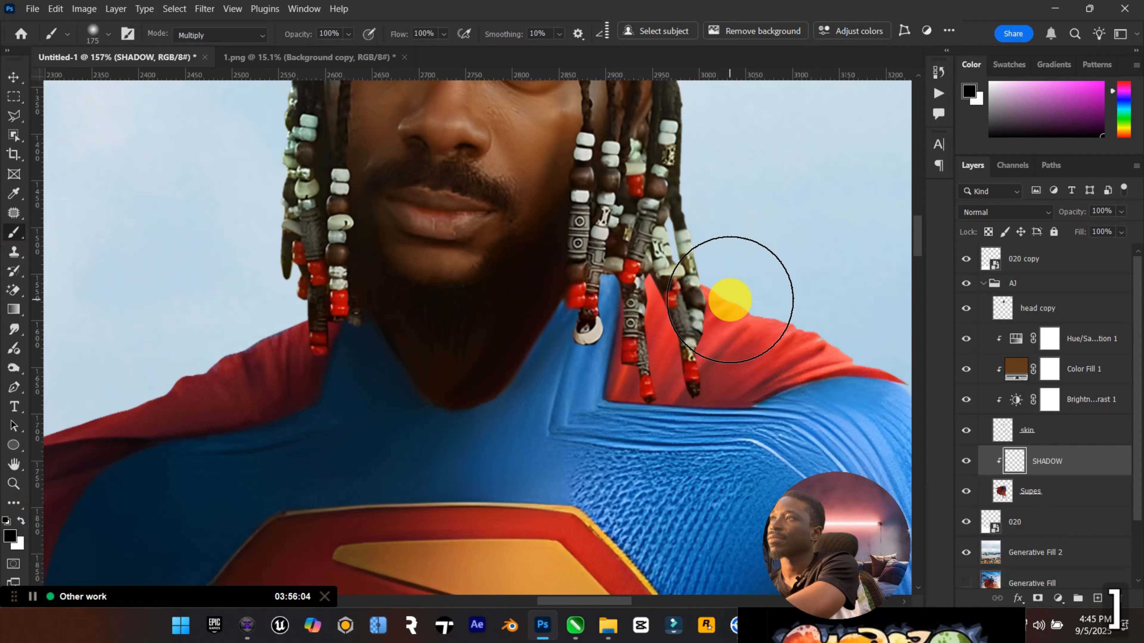
drag(668, 276, 589, 252)
Paint finer black shadows with a smaller brush around the hanging beads and along the collar beneath the beard.
key(bracketleft)
key(bracketleft)
key(bracketleft)
key(bracketleft)
key(bracketleft)
key(bracketleft)
key(bracketleft)
key(bracketleft)
key(bracketleft)
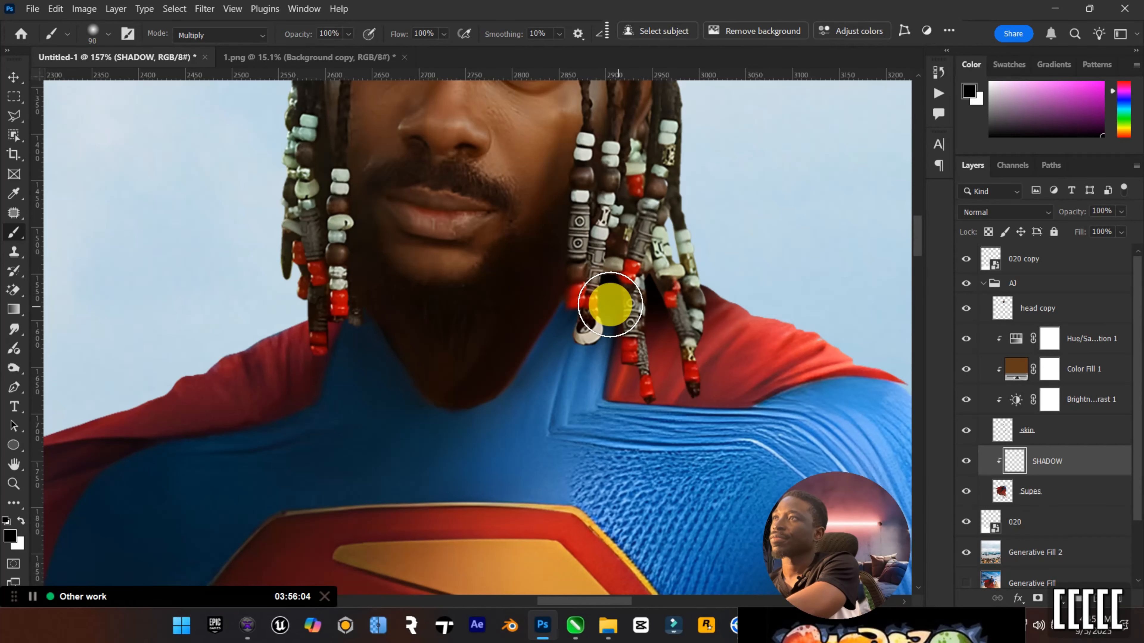
mouse_move(586, 296)
mouse_down()
mouse_move(539, 323)
mouse_move(580, 269)
mouse_move(607, 281)
mouse_move(627, 307)
mouse_move(643, 388)
mouse_move(658, 277)
mouse_move(703, 376)
mouse_move(688, 360)
mouse_move(702, 402)
mouse_move(664, 284)
mouse_move(658, 331)
mouse_move(678, 240)
mouse_up()
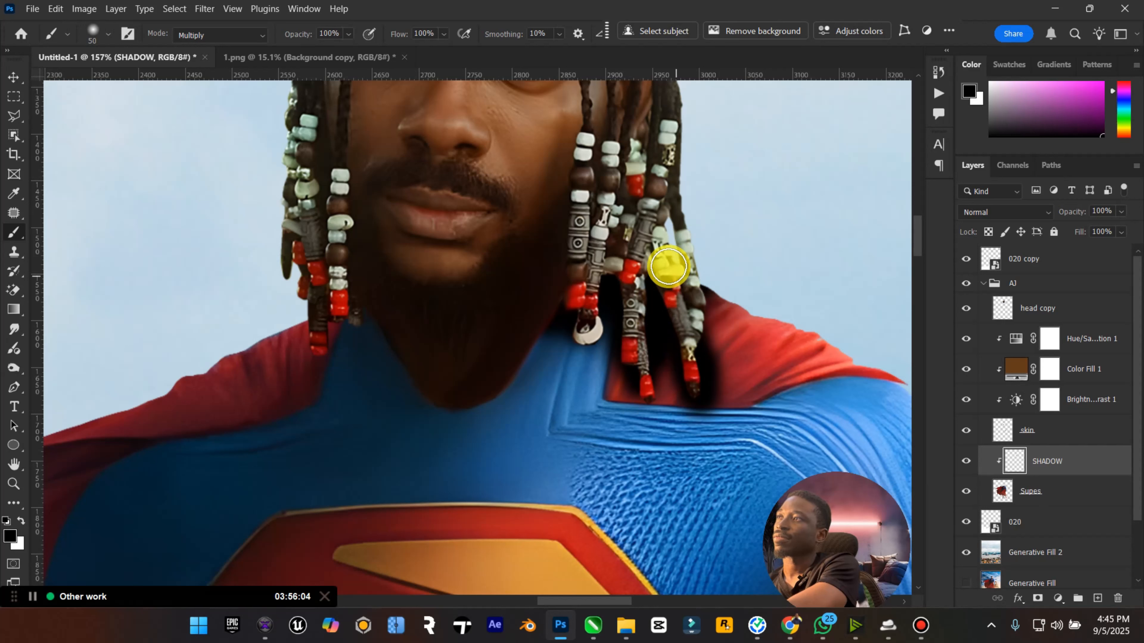
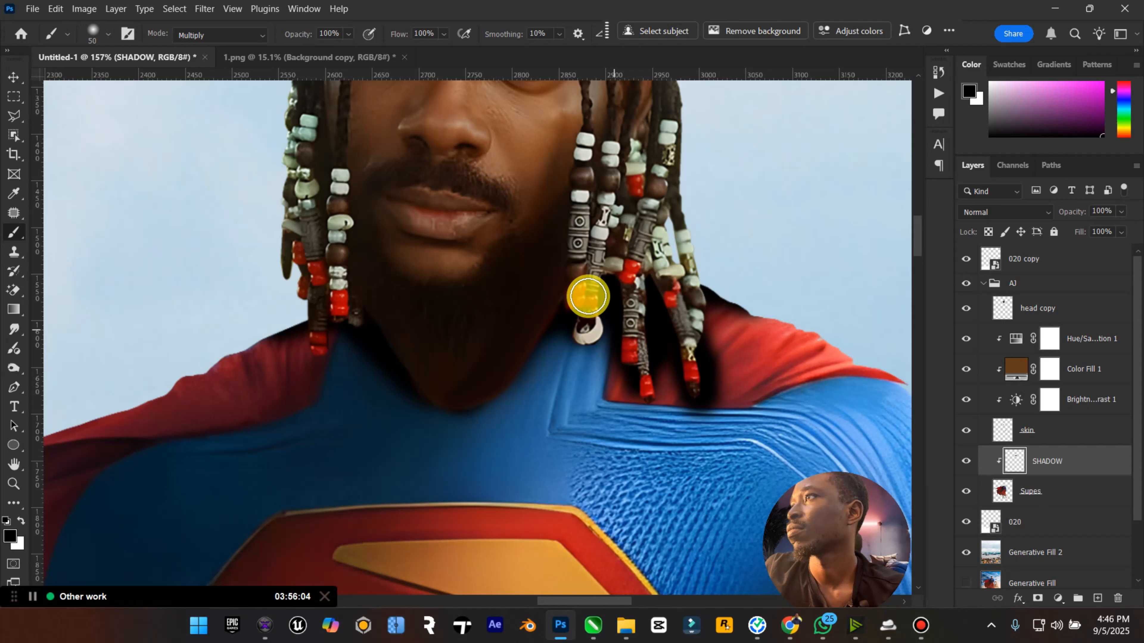
Set the SHADOW layer to Multiply blending with 75% opacity and 84% fill.
click(1031, 215)
click(1016, 237)
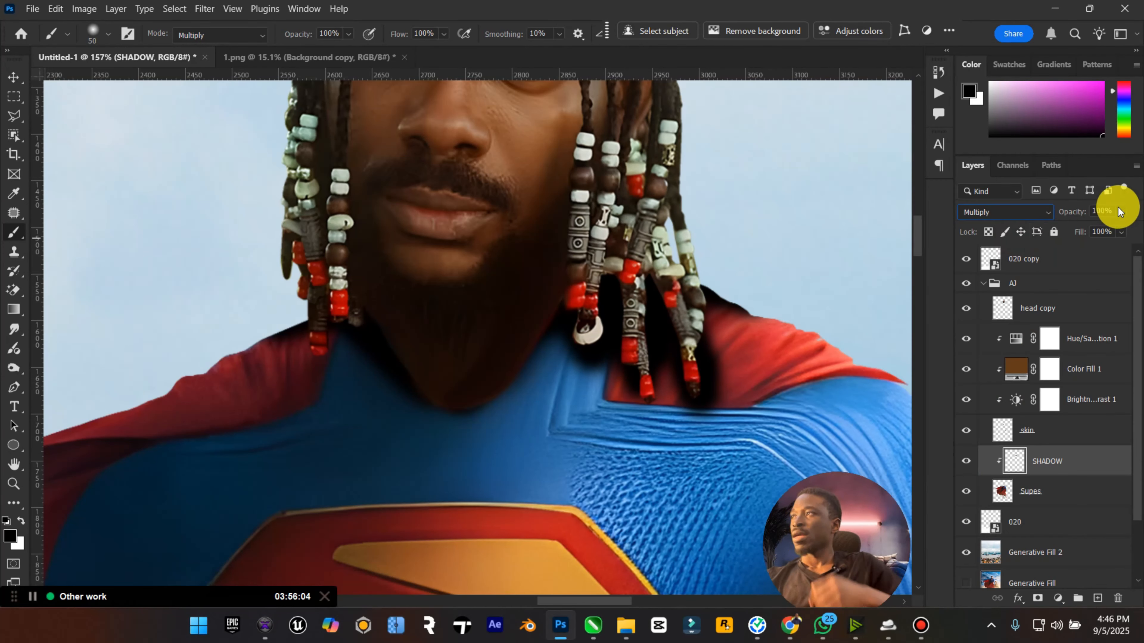
click(1121, 210)
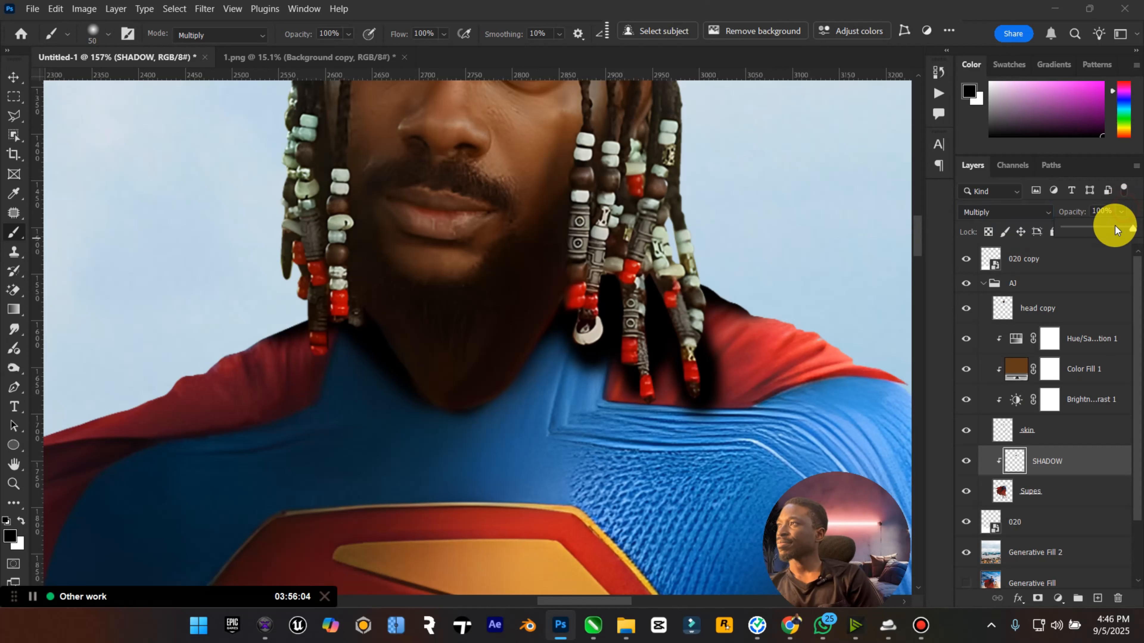
mouse_move(1114, 225)
mouse_down()
mouse_move(1086, 230)
mouse_move(1114, 250)
mouse_move(1123, 234)
mouse_up()
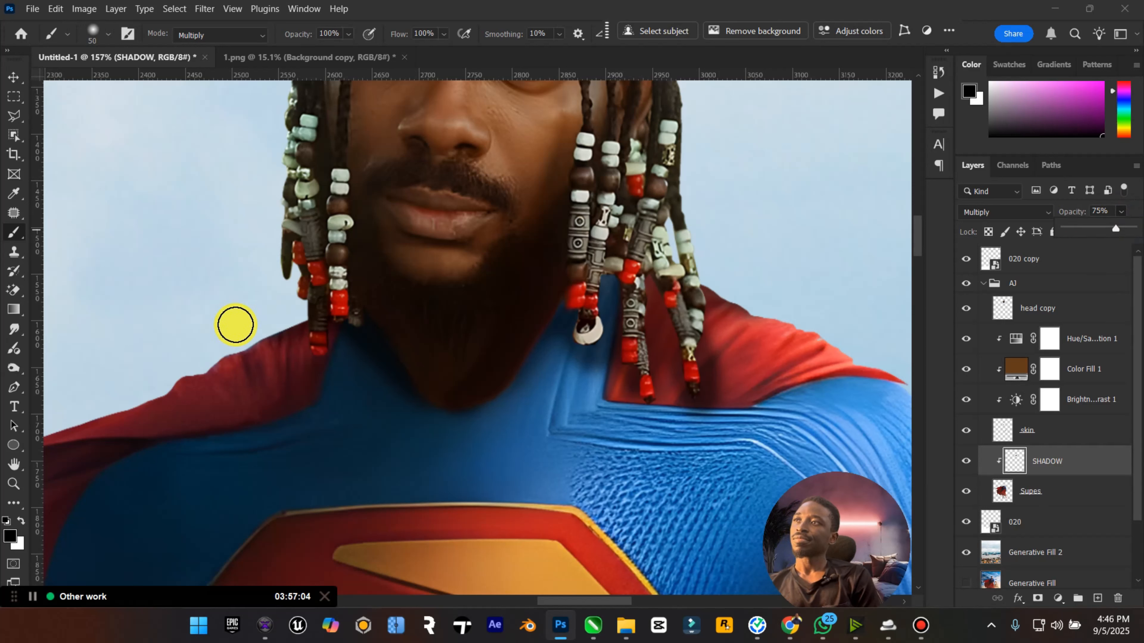
Examine how the head sits on the body in the full figure, comparing it with the head copy layer hidden and shown.
click(15, 76)
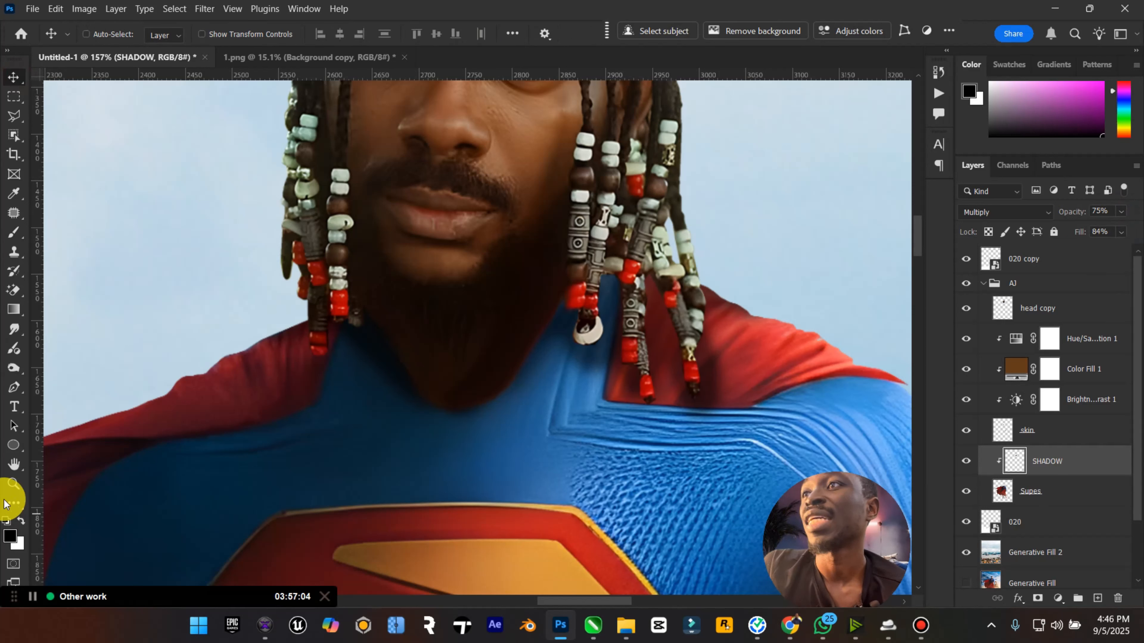
double_click(14, 464)
click(14, 483)
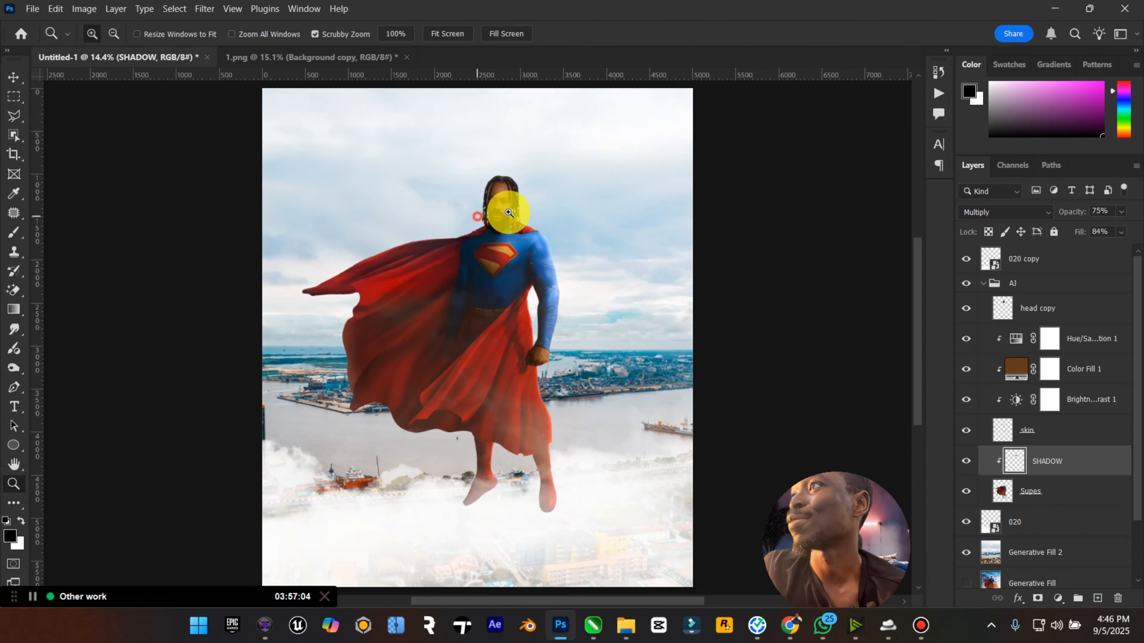
drag(507, 212, 584, 242)
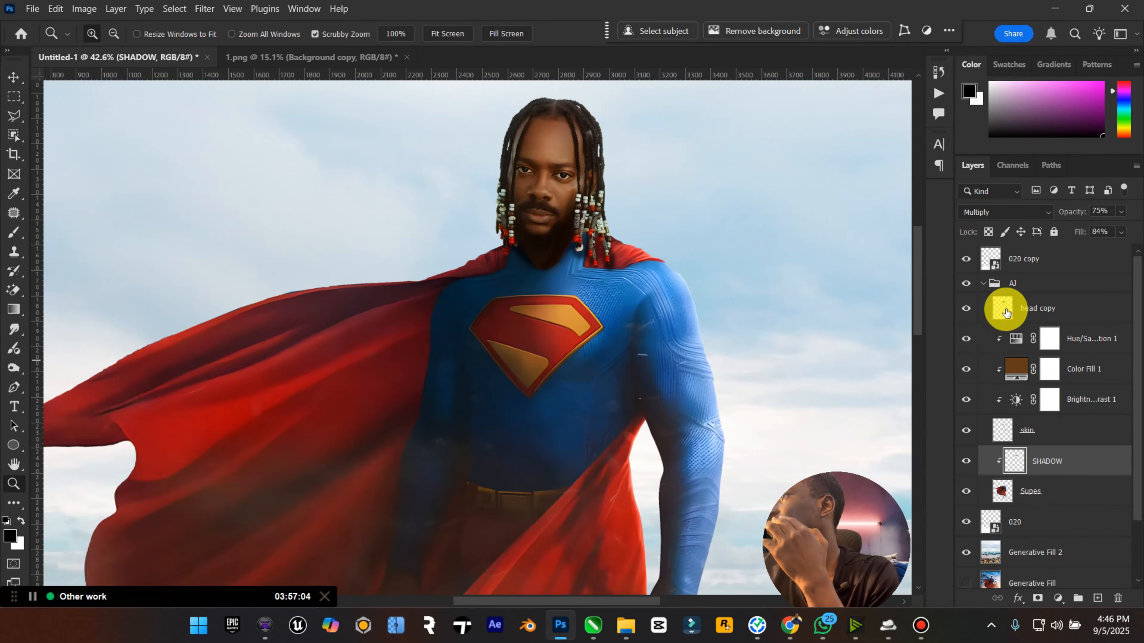
click(977, 318)
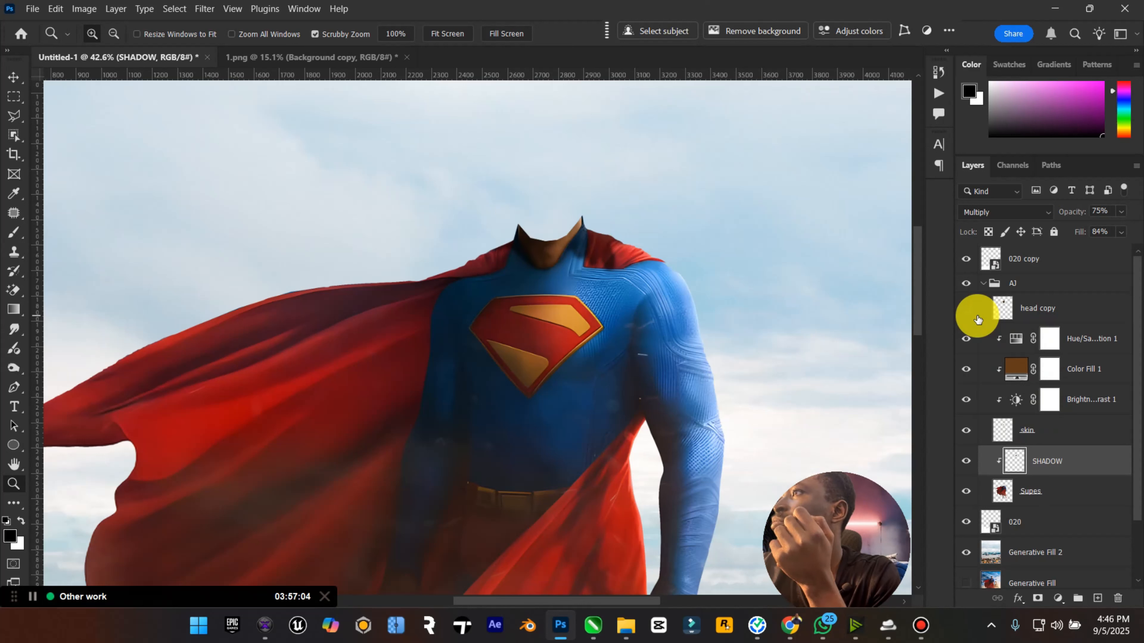
click(976, 318)
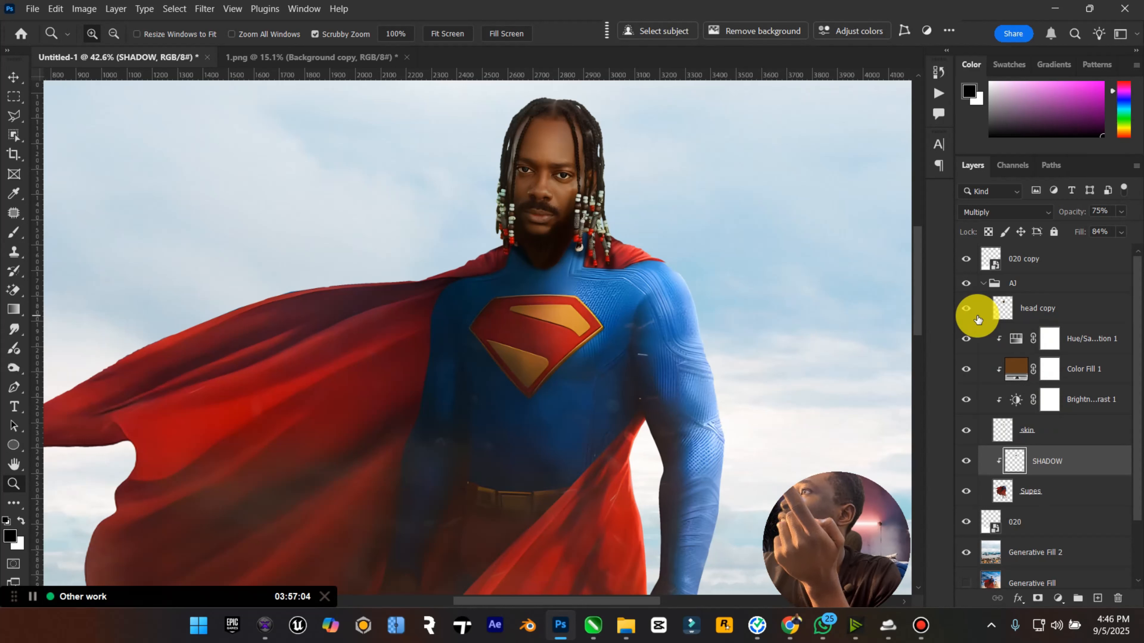
click(977, 319)
click(976, 318)
Duplicate the head copy layer as a backup and hide the duplicate.
click(1041, 314)
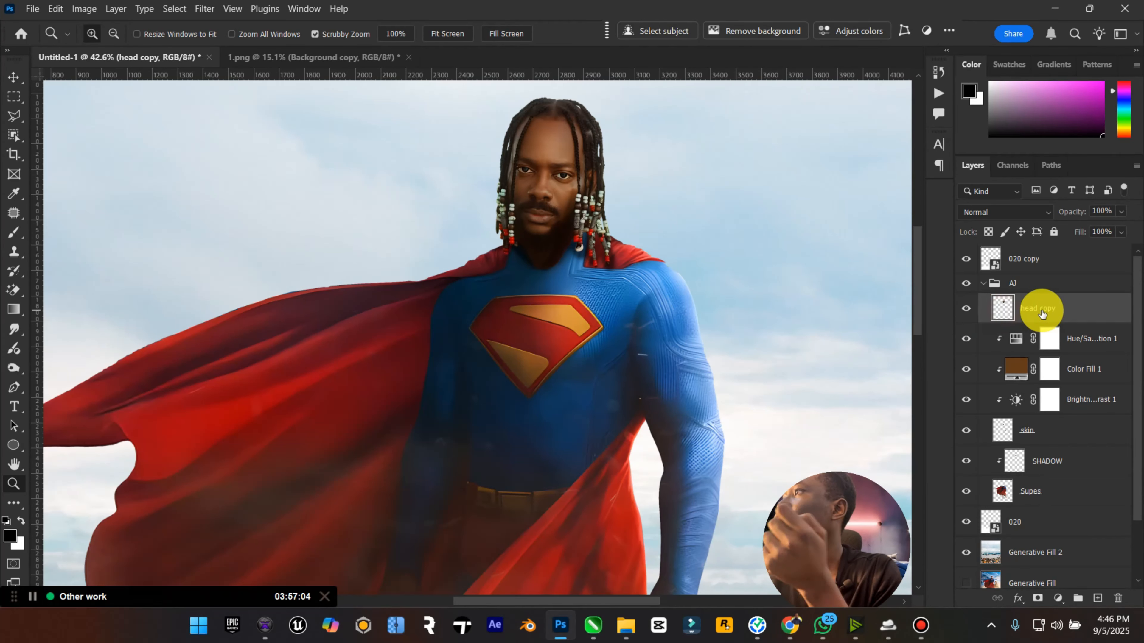
key(ctrl+j)
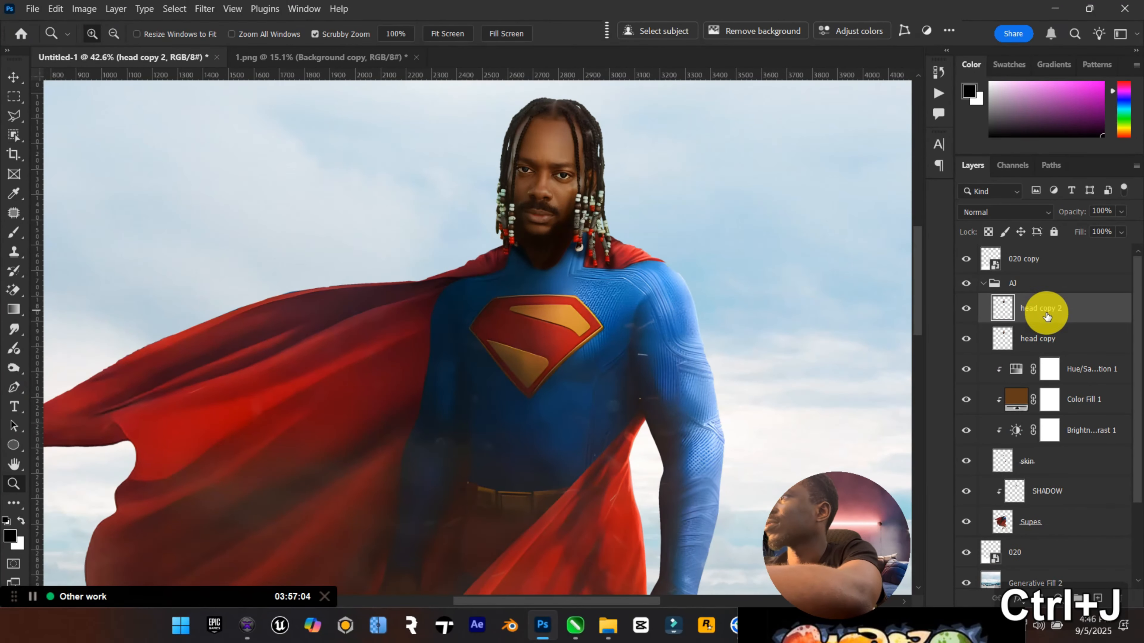
click(966, 308)
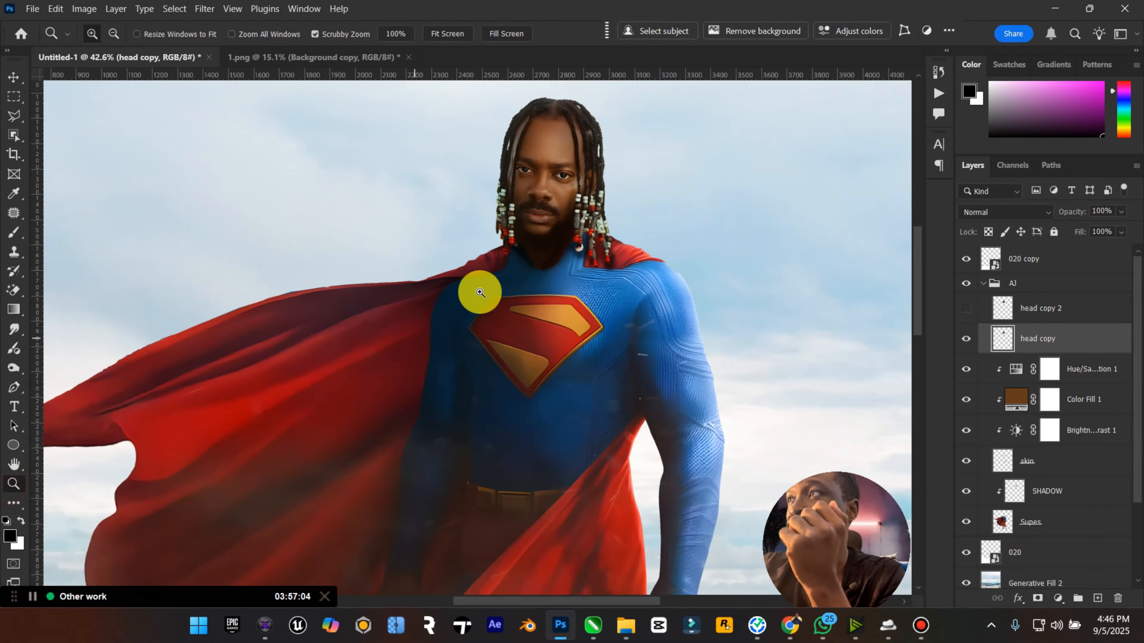
Select the lower beard below the chin on the head copy layer with the Polygonal Lasso, delete it, and clear the selection.
drag(552, 220, 623, 239)
key(l)
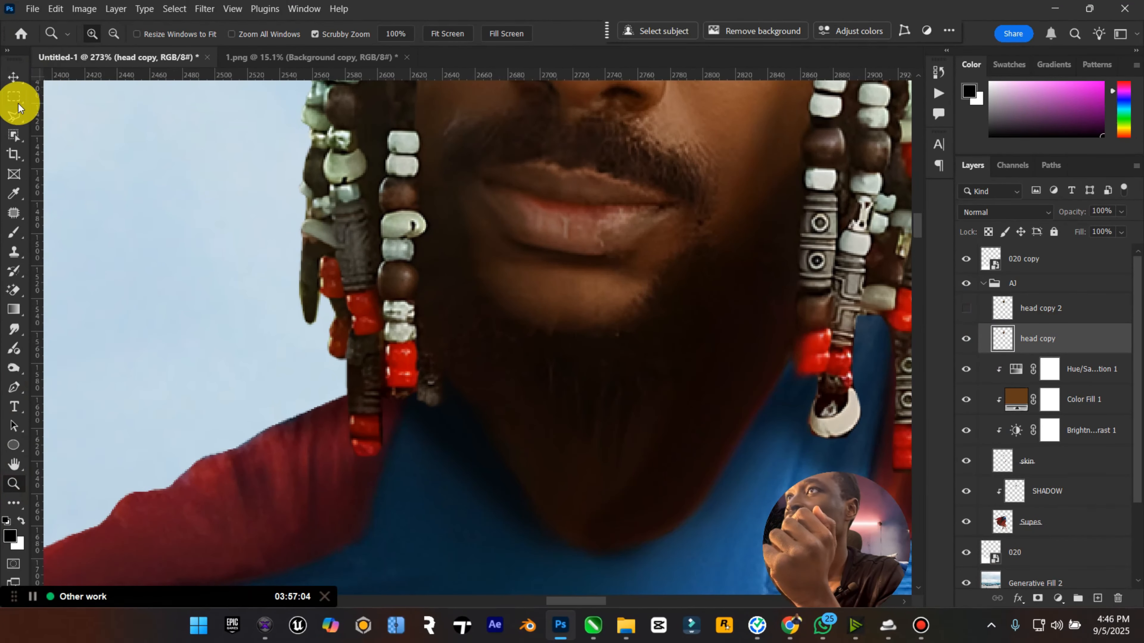
click(438, 398)
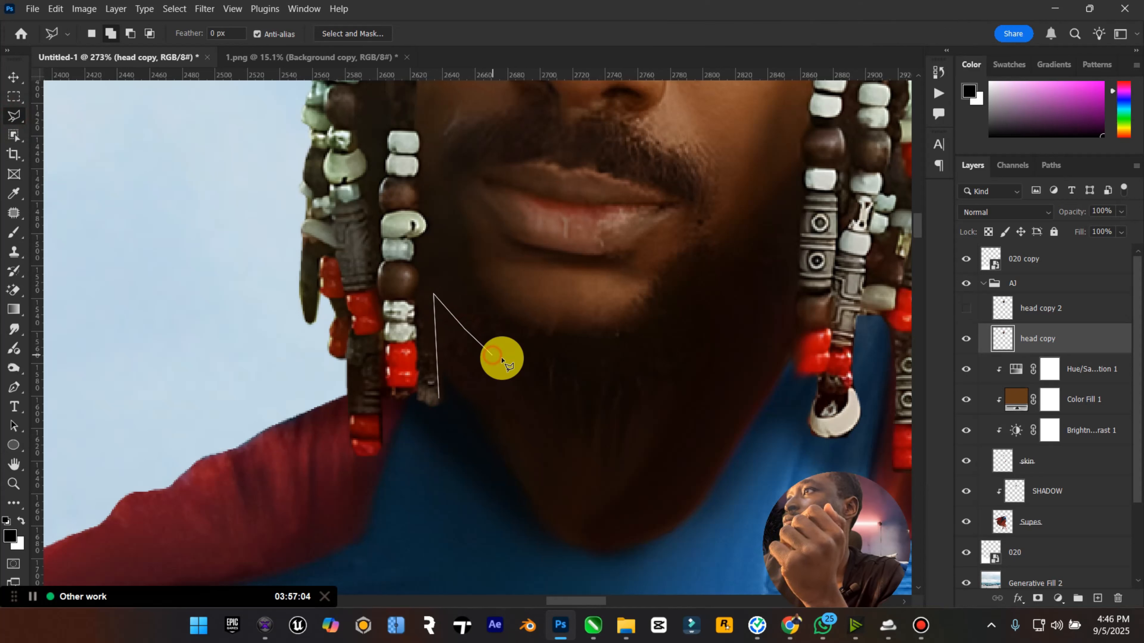
click(581, 373)
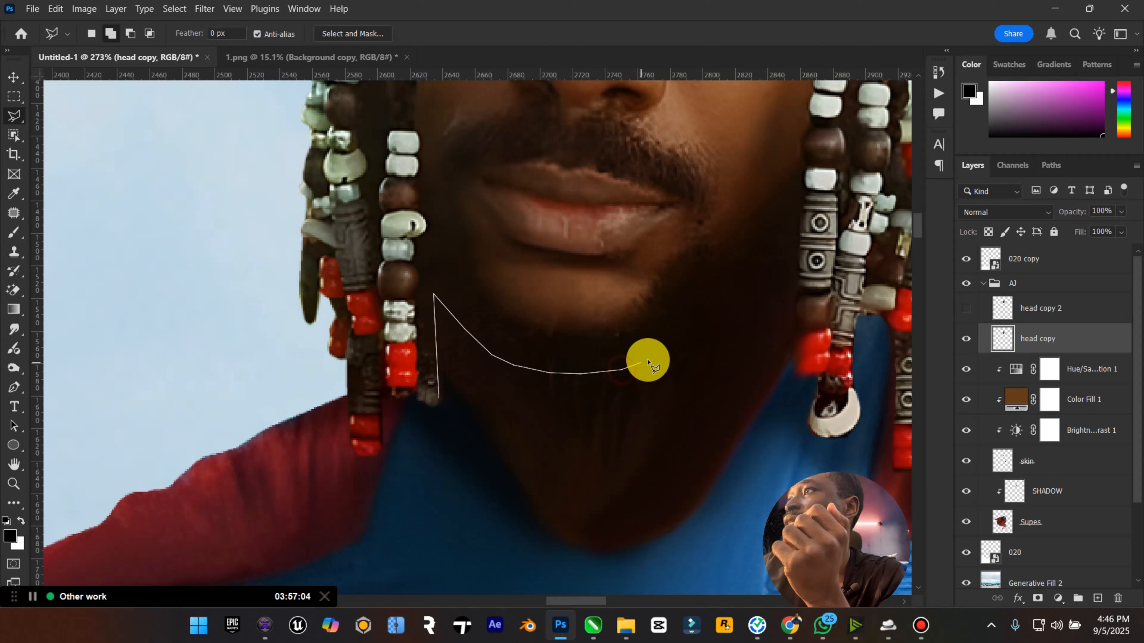
click(676, 342)
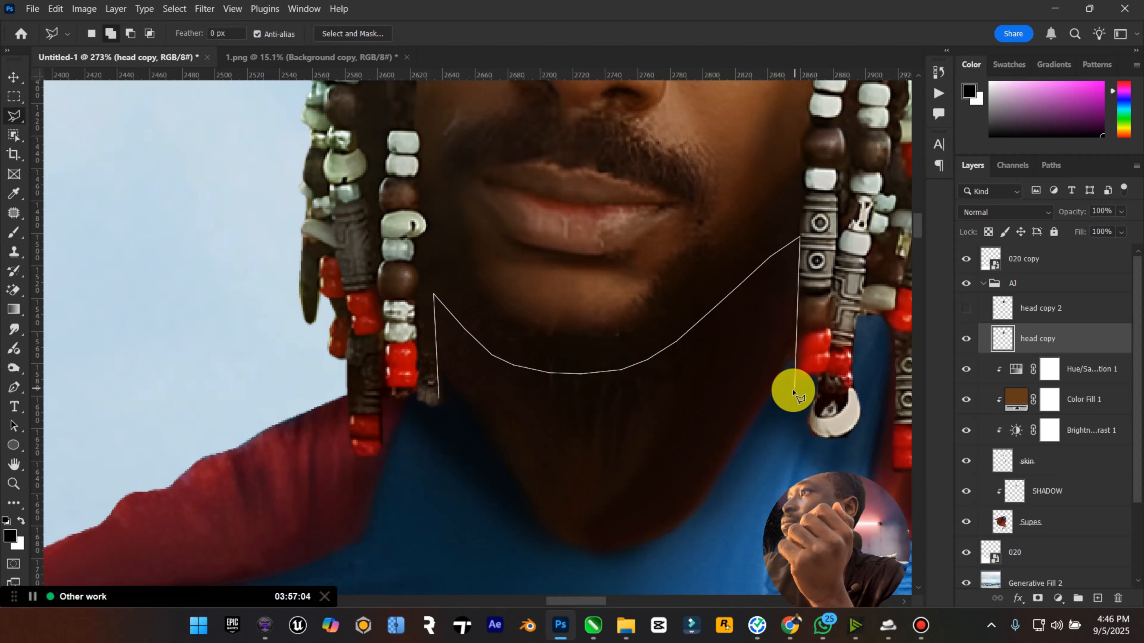
click(789, 396)
click(720, 508)
click(642, 579)
click(488, 569)
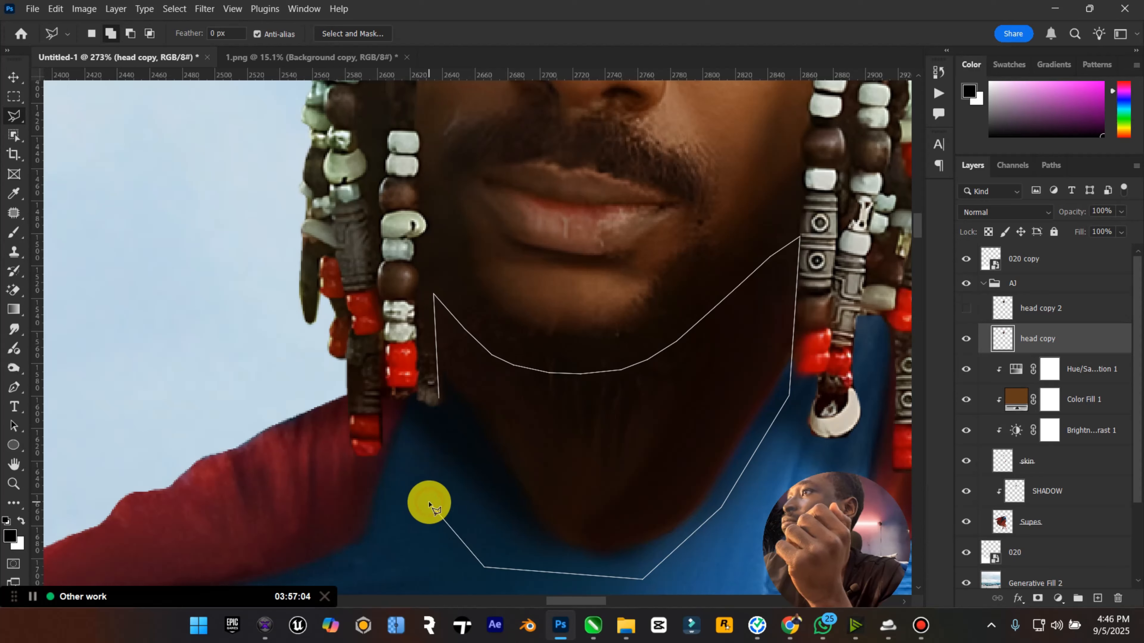
double_click(430, 505)
key(Delete)
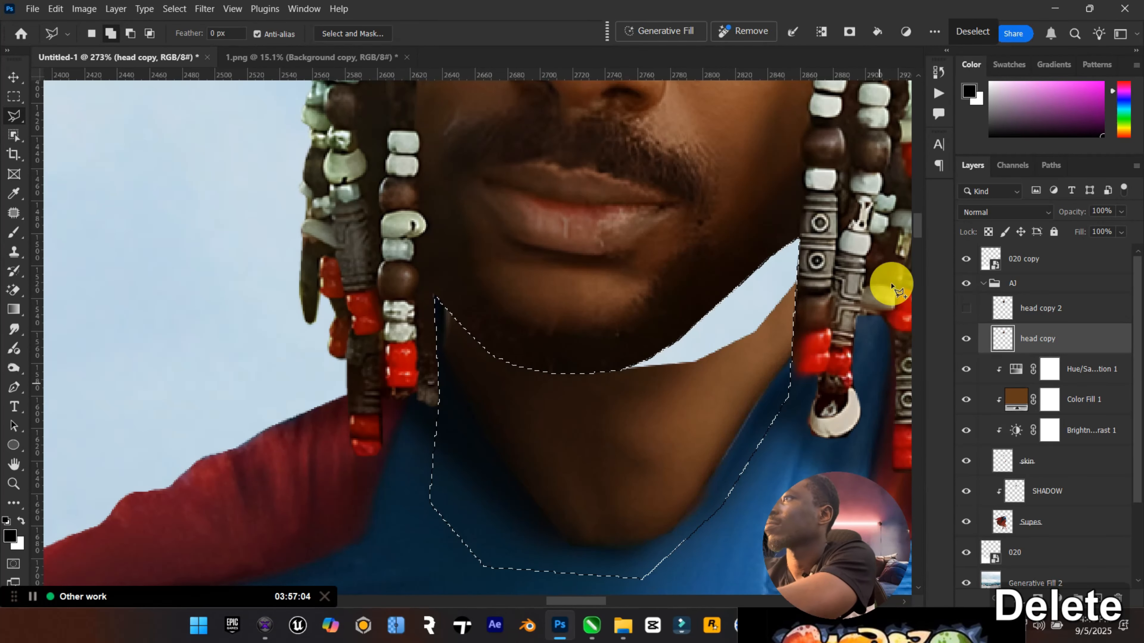
right_click(758, 228)
click(787, 235)
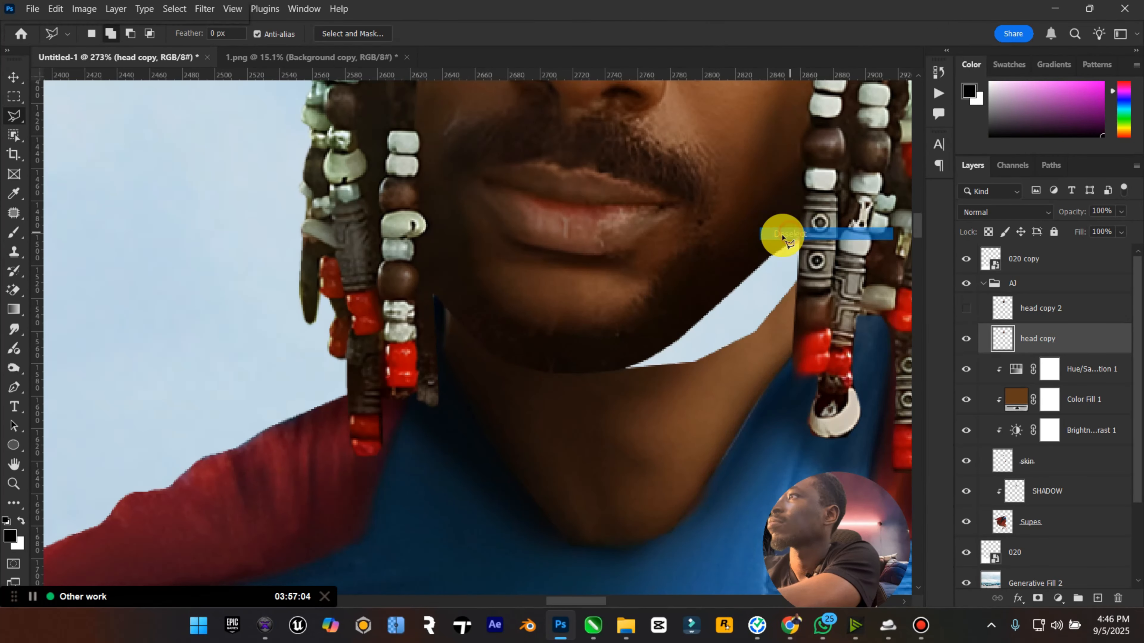
Select the gap between the jaw and neck, including their edges, with the Polygonal Lasso and run Generative Fill without a prompt.
click(14, 76)
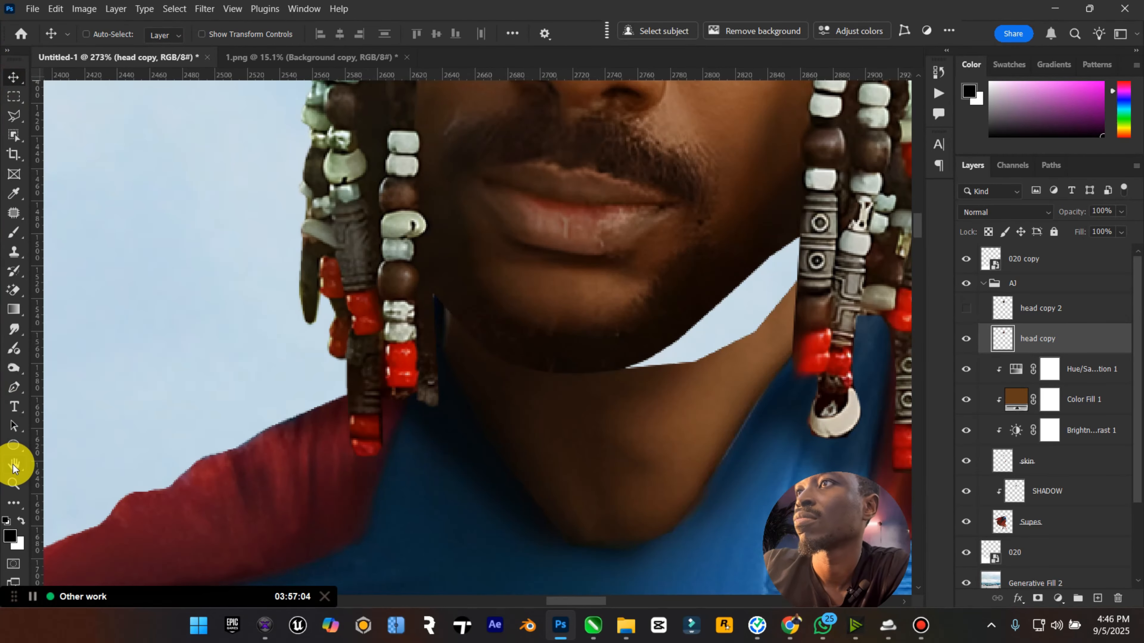
click(13, 483)
key(ctrl+0)
drag(522, 226, 1, 116)
click(11, 78)
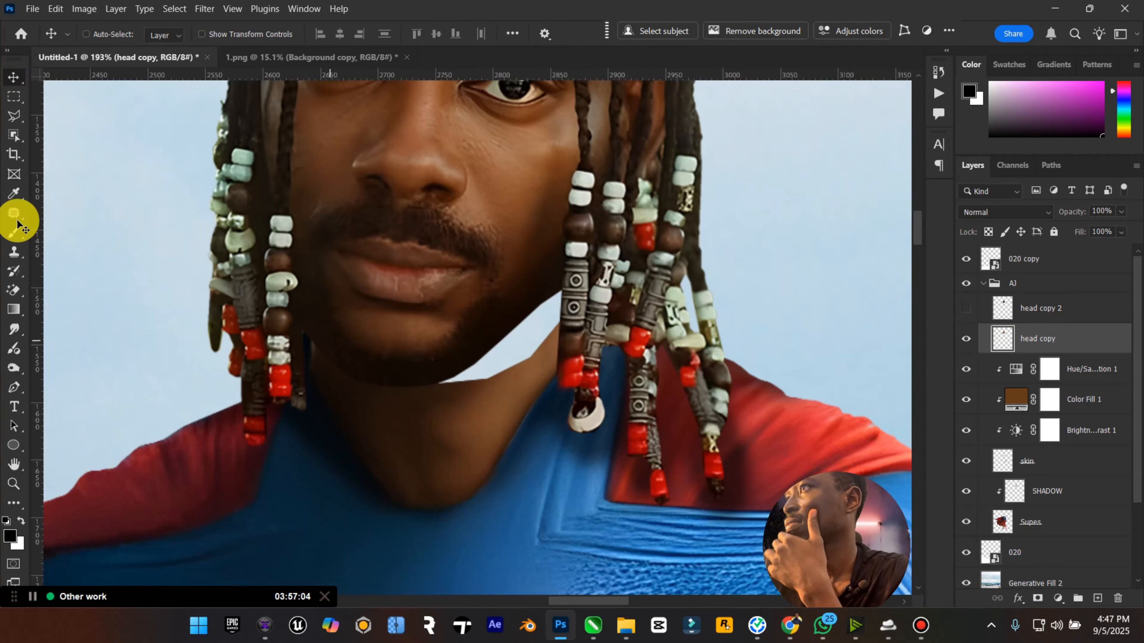
click(14, 116)
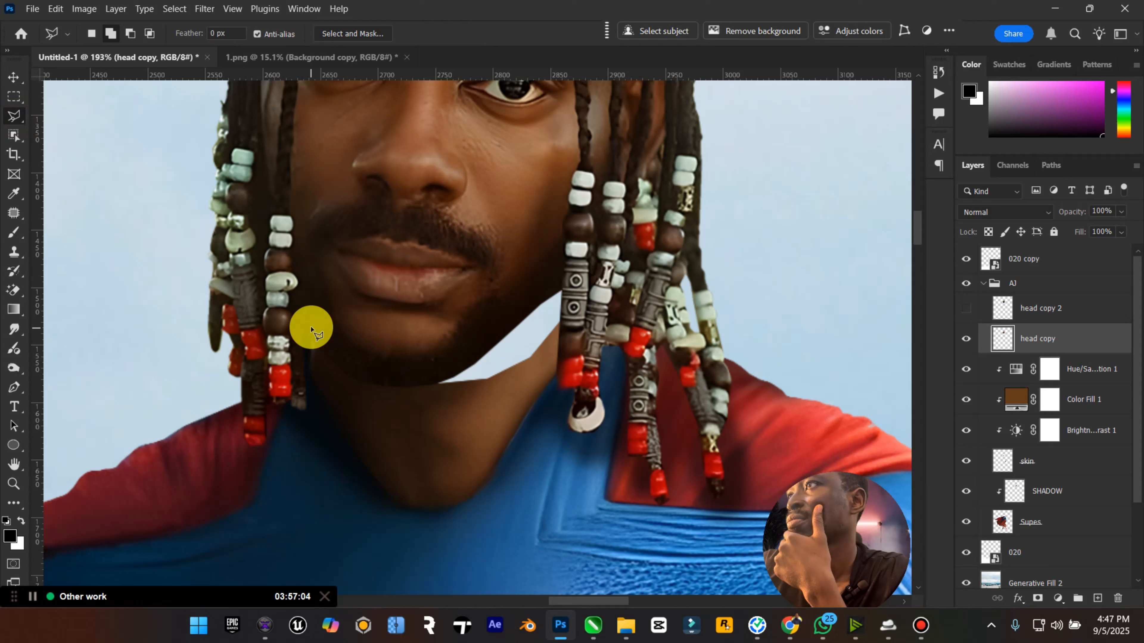
click(310, 328)
click(338, 397)
click(433, 407)
click(484, 396)
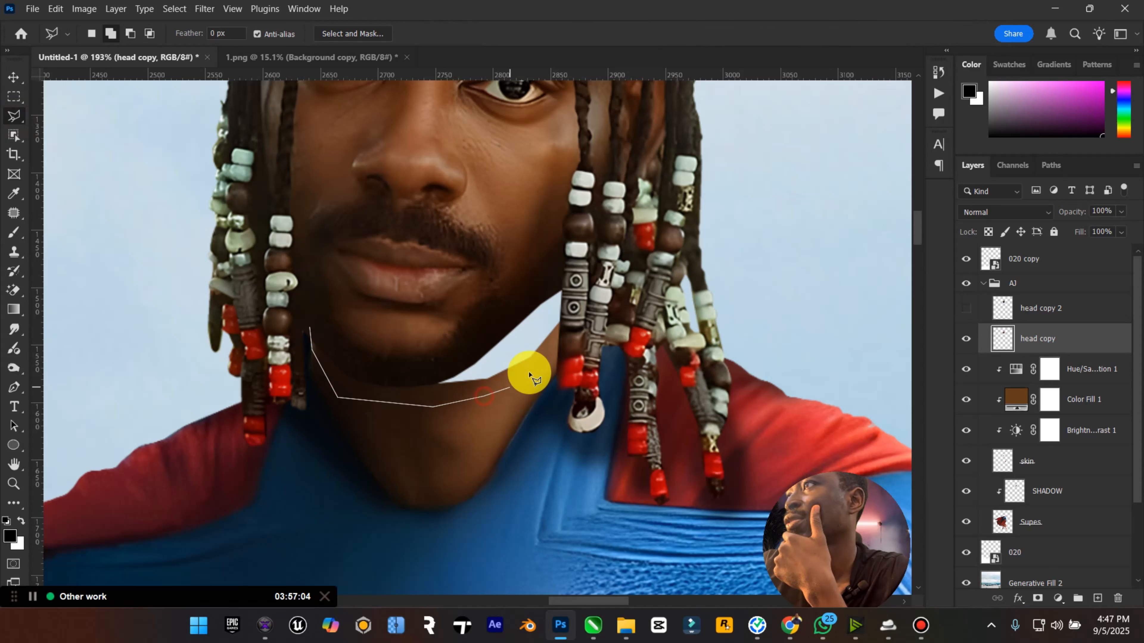
click(558, 377)
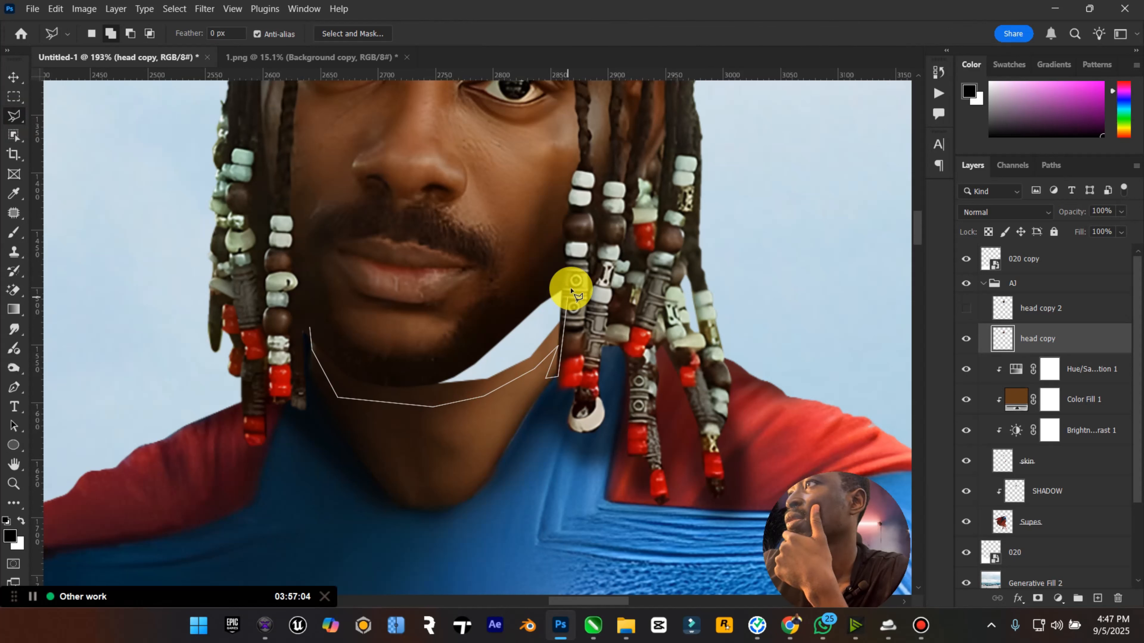
click(554, 269)
click(496, 311)
click(422, 373)
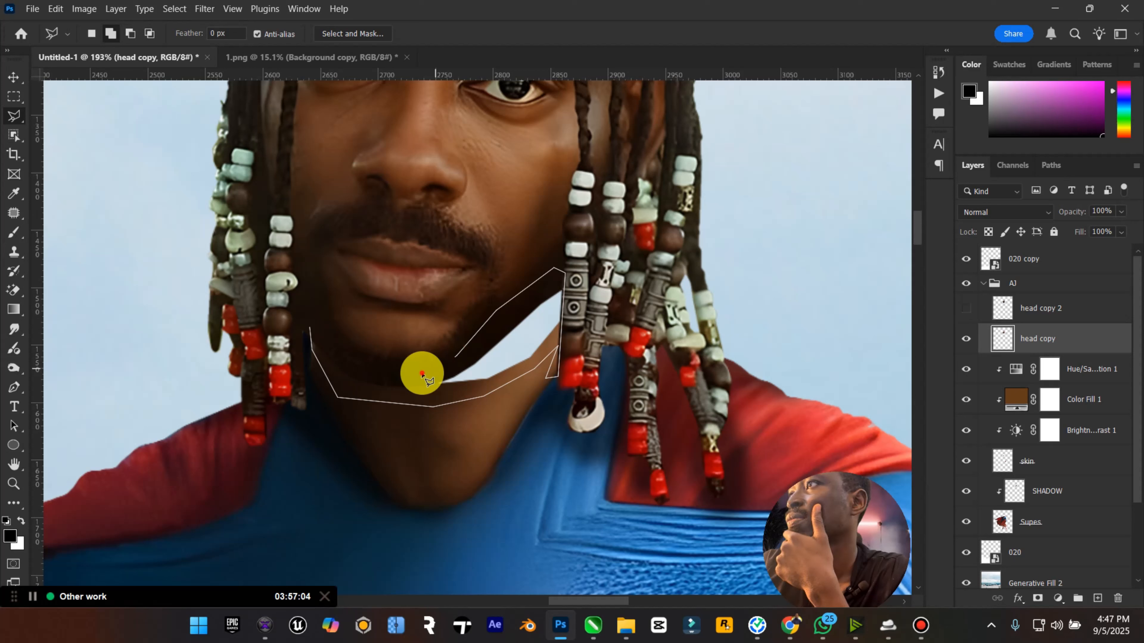
double_click(407, 372)
click(701, 32)
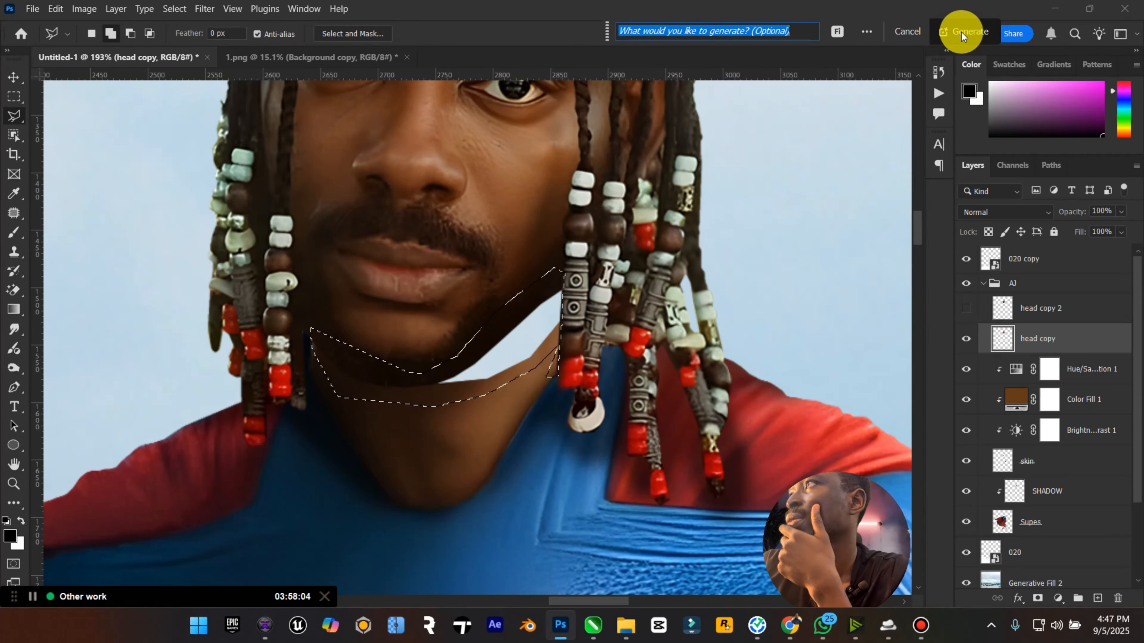
click(961, 32)
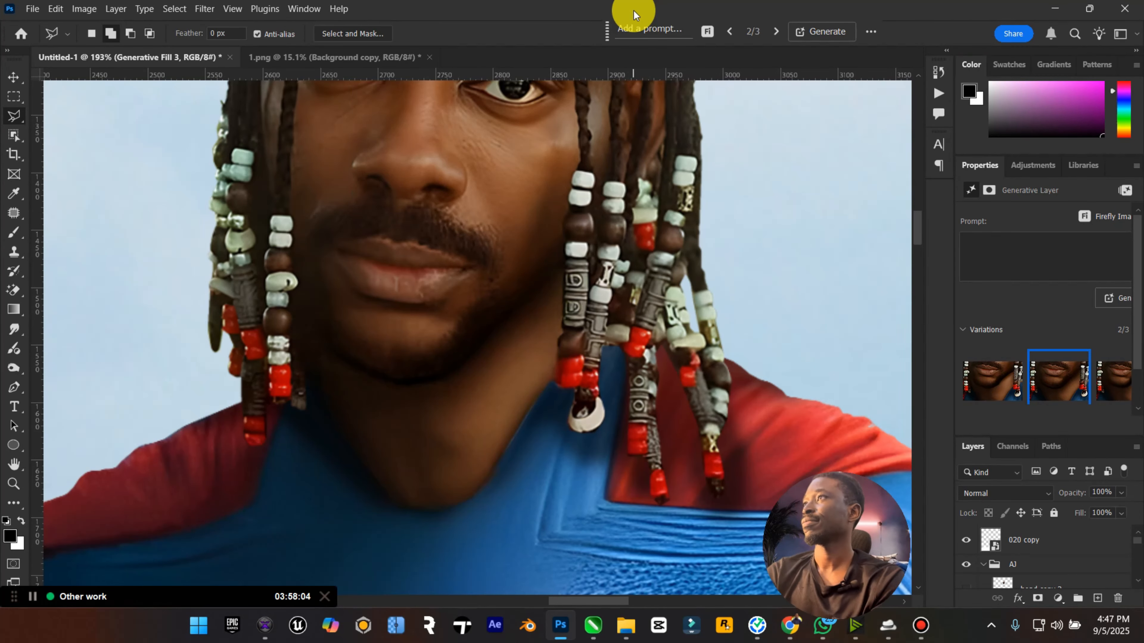
click(930, 632)
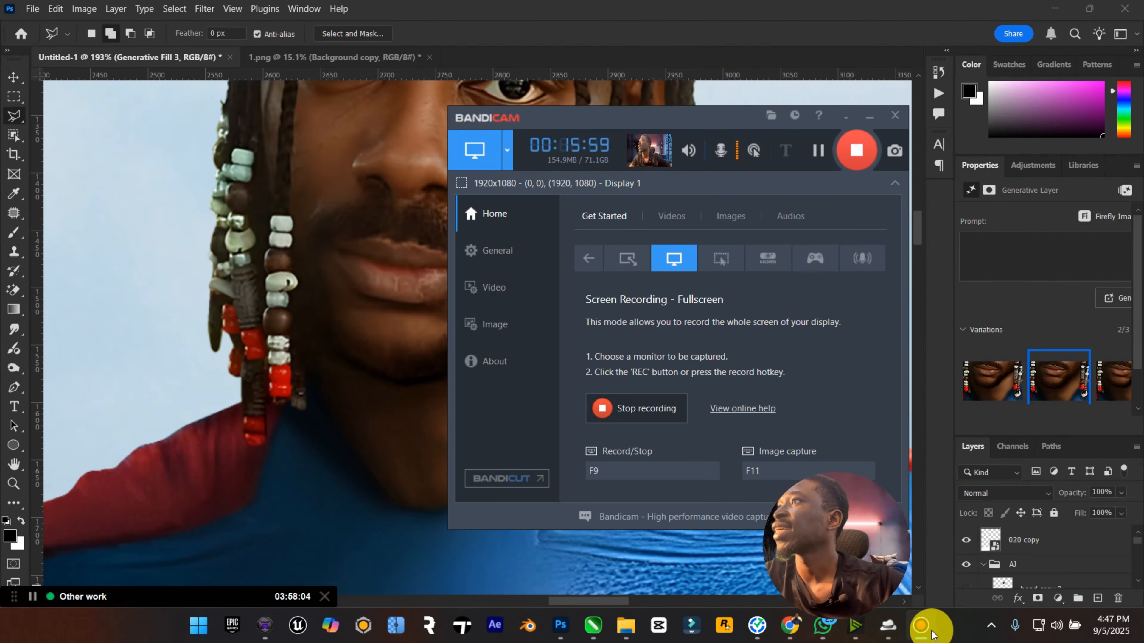
click(930, 630)
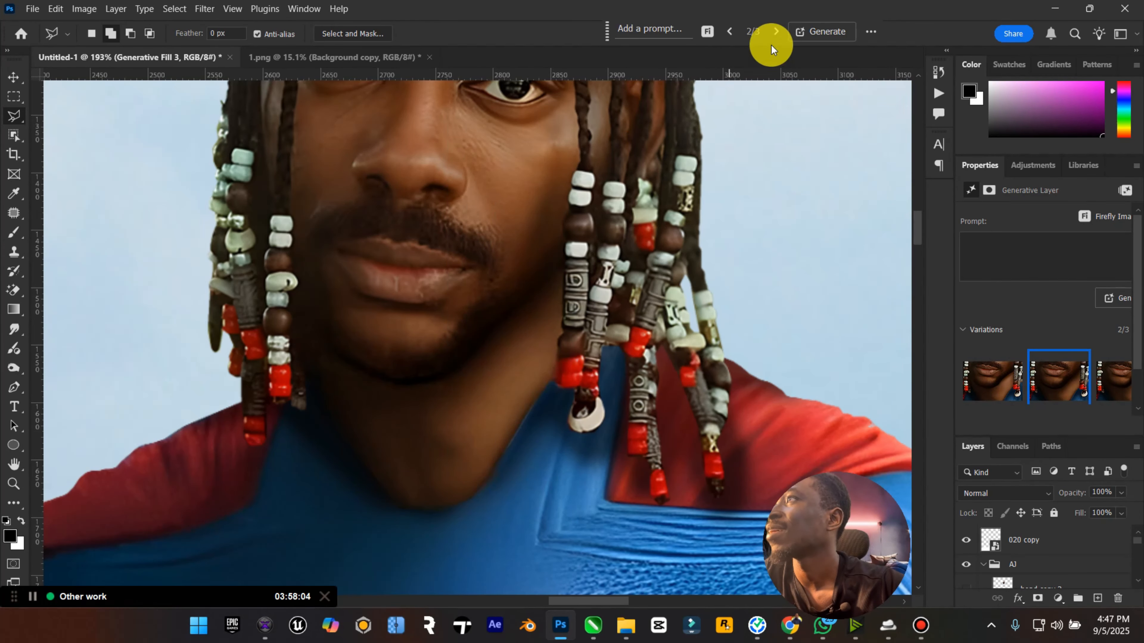
Compare the generated jaw-and-neck variations, keep the second one, and check it in the full figure.
click(776, 33)
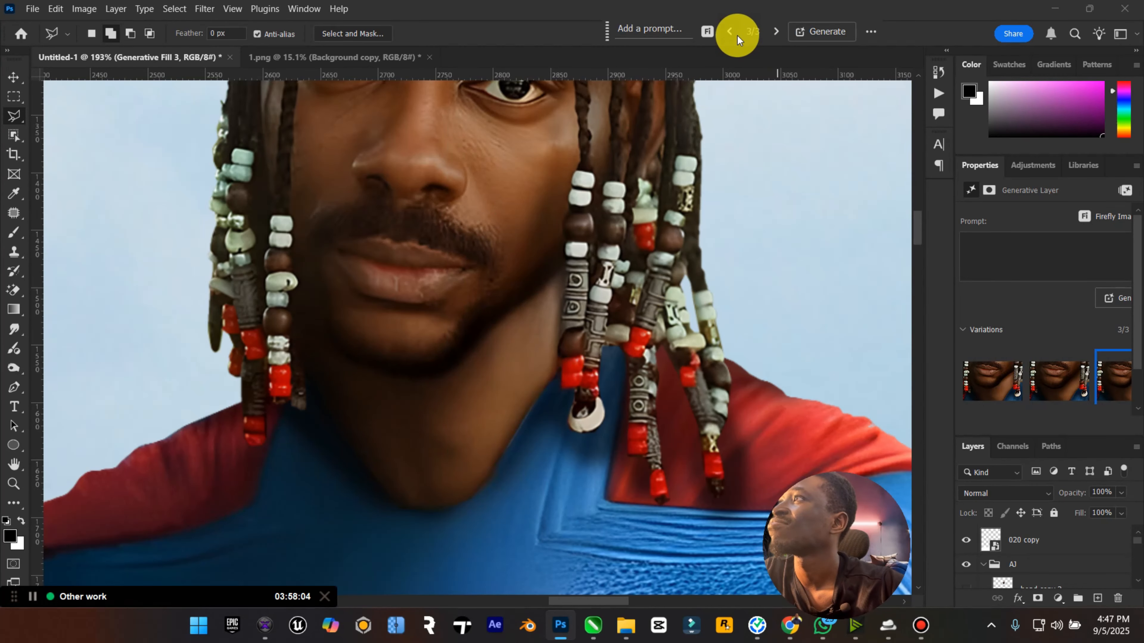
click(729, 32)
click(14, 482)
key(ctrl+0)
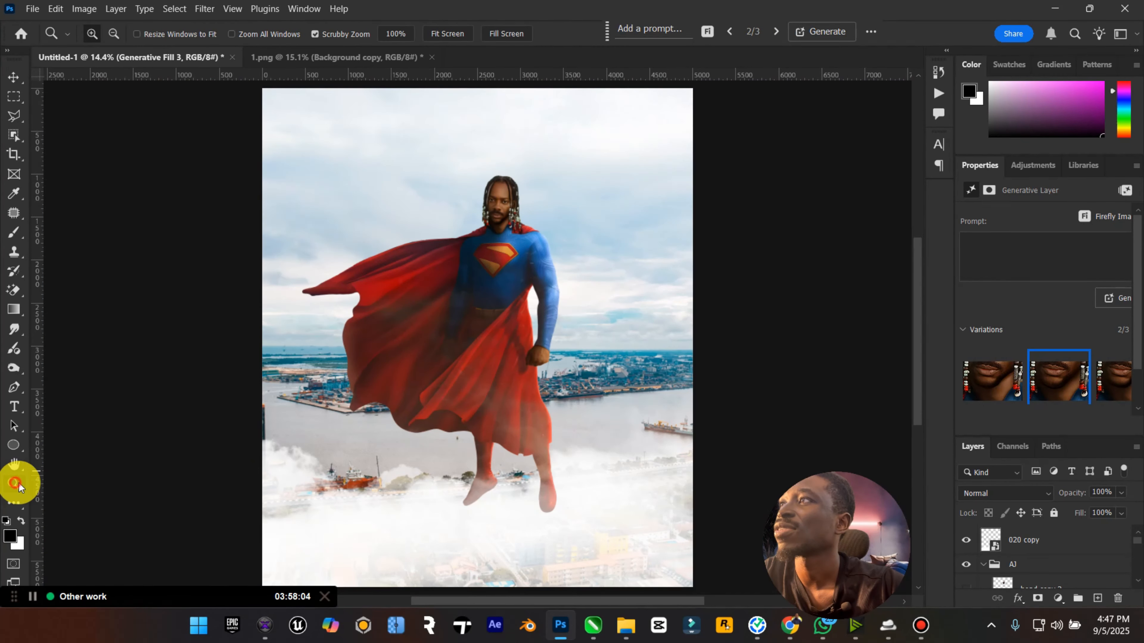
drag(521, 221, 591, 200)
scroll(549, 241, up, 2)
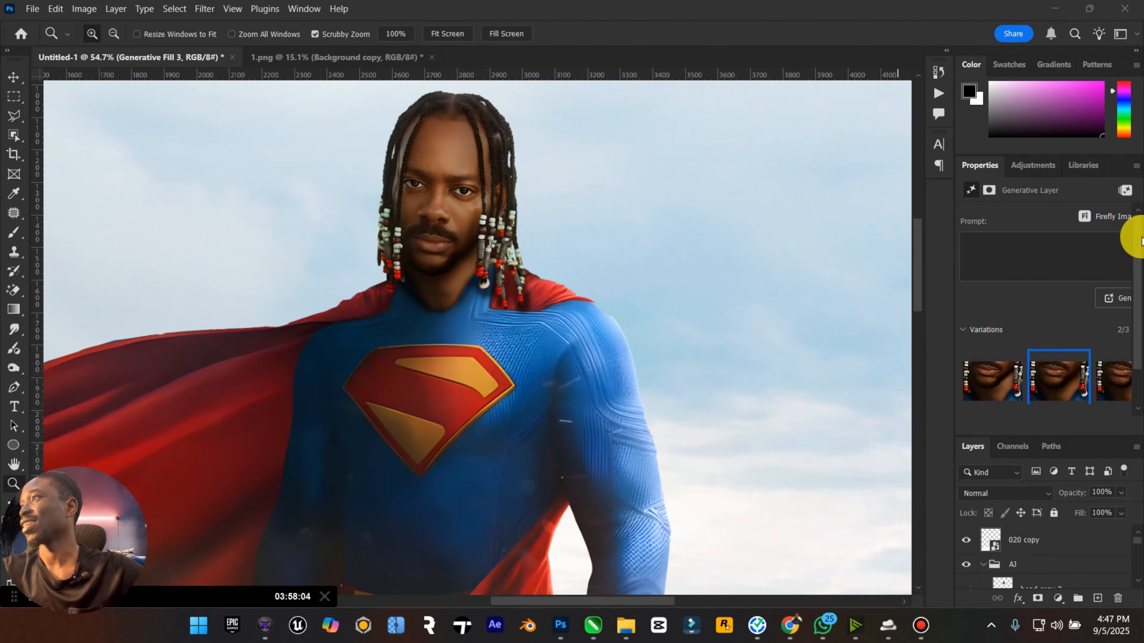
Duplicate the AJ group, hide the original group, and merge the copy into a single layer.
click(1136, 165)
click(1059, 260)
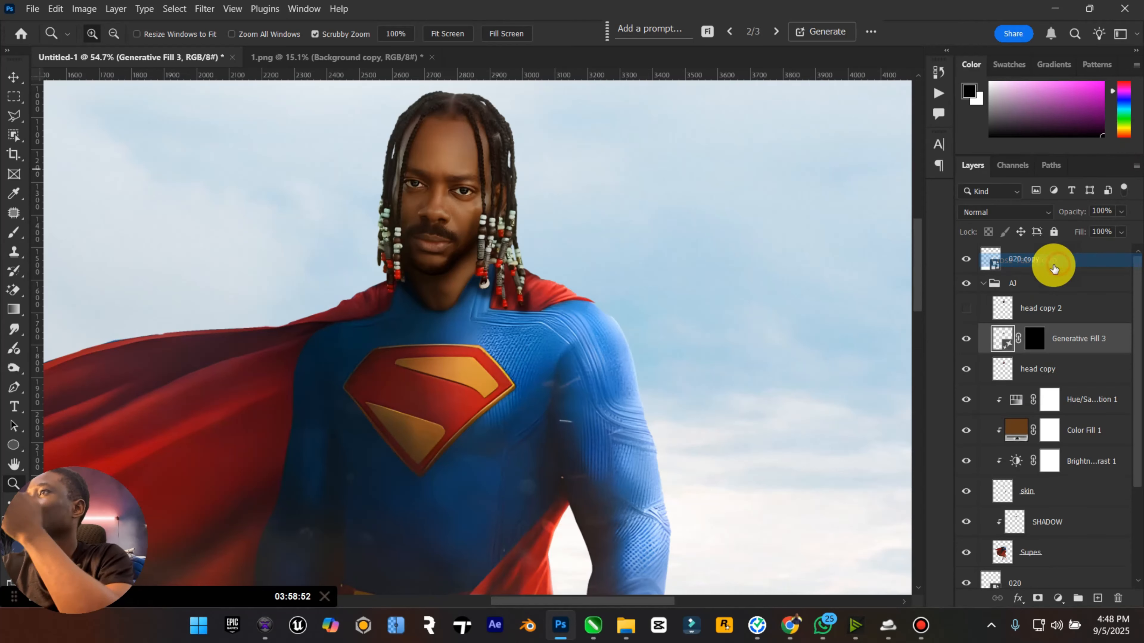
click(982, 285)
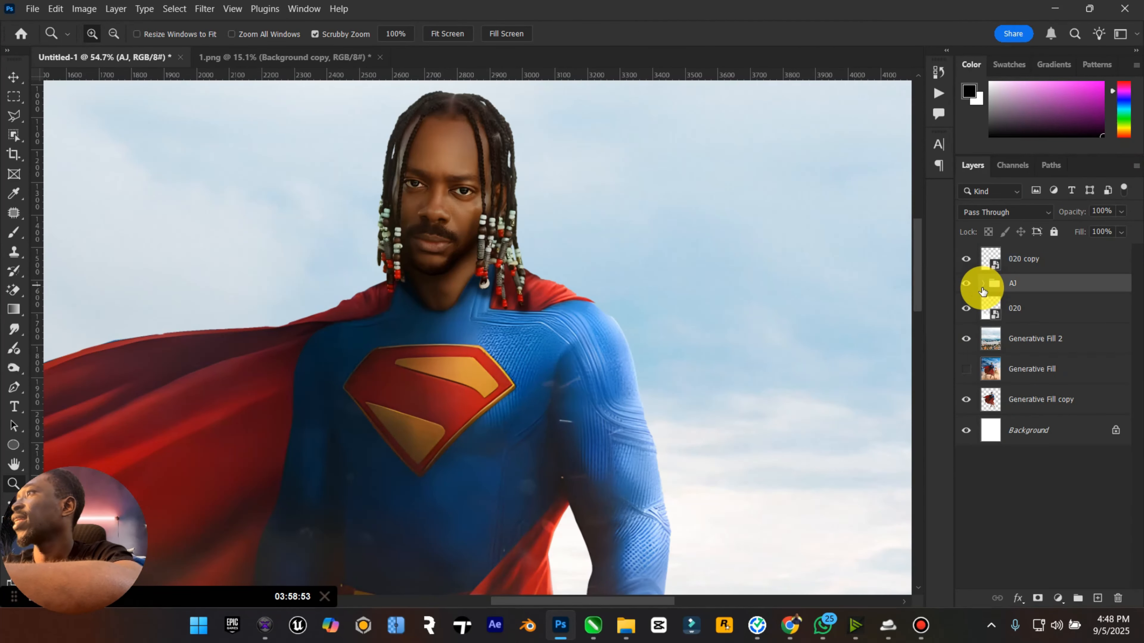
click(997, 300)
key(ctrl+j)
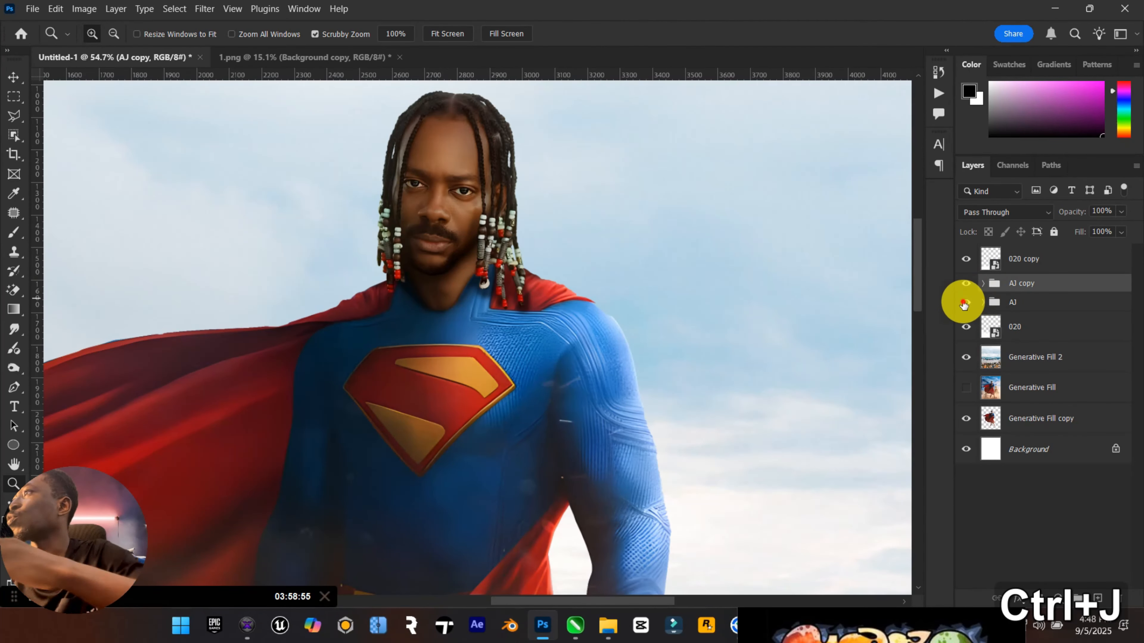
right_click(1016, 283)
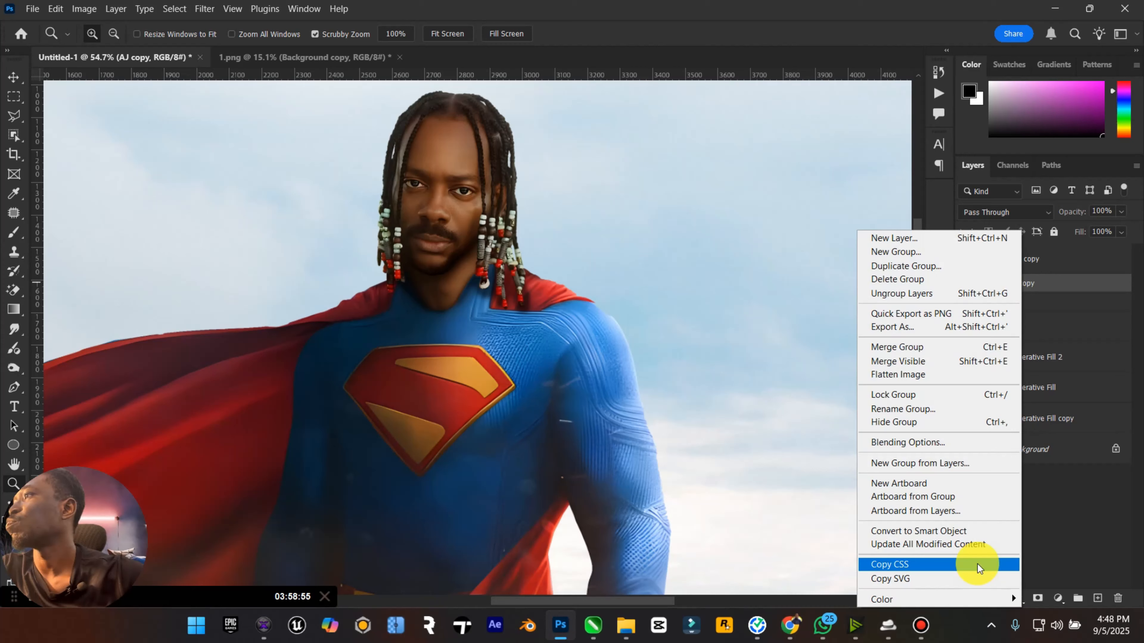
click(931, 346)
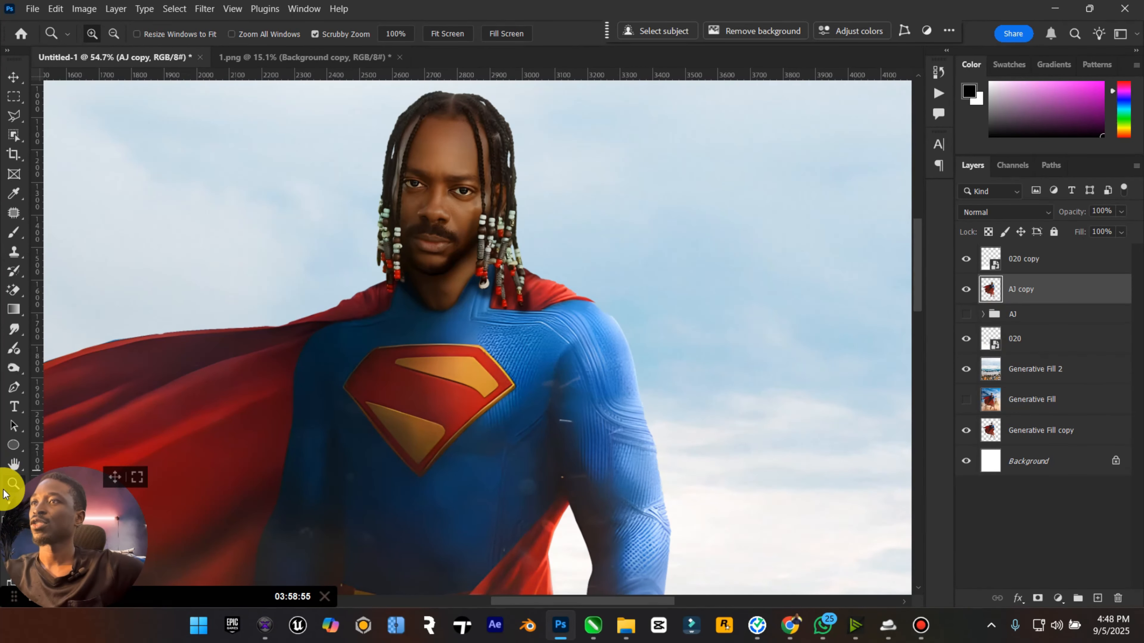
Try moving the merged AJ copy figure slightly upward against the city background, and undo the move.
double_click(13, 464)
drag(120, 470, 1076, 32)
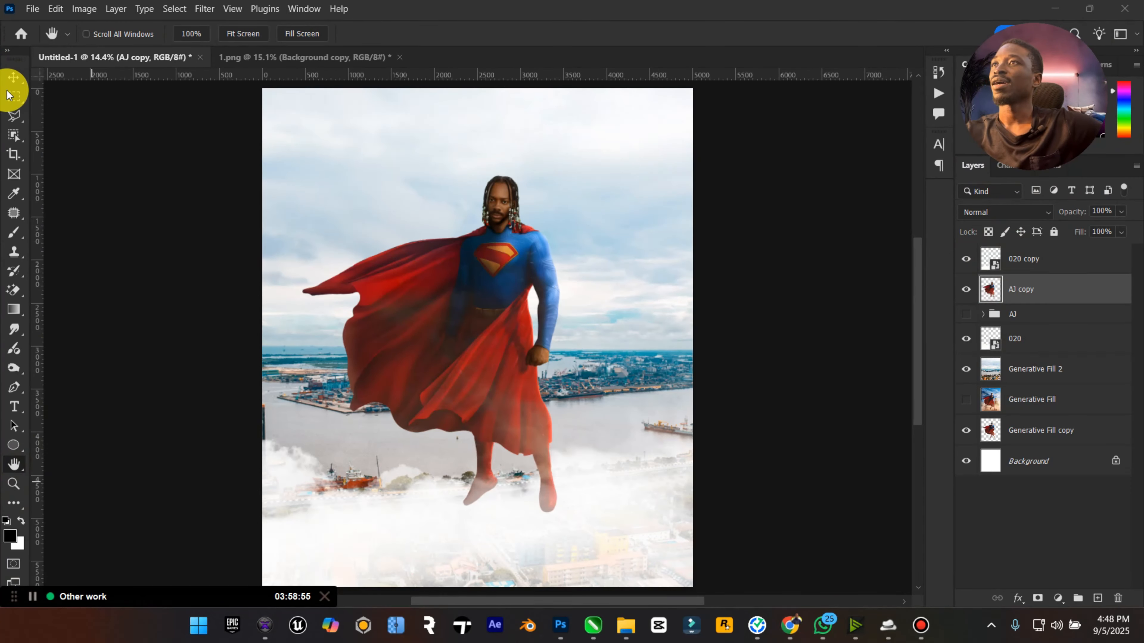
click(14, 78)
drag(606, 275, 611, 270)
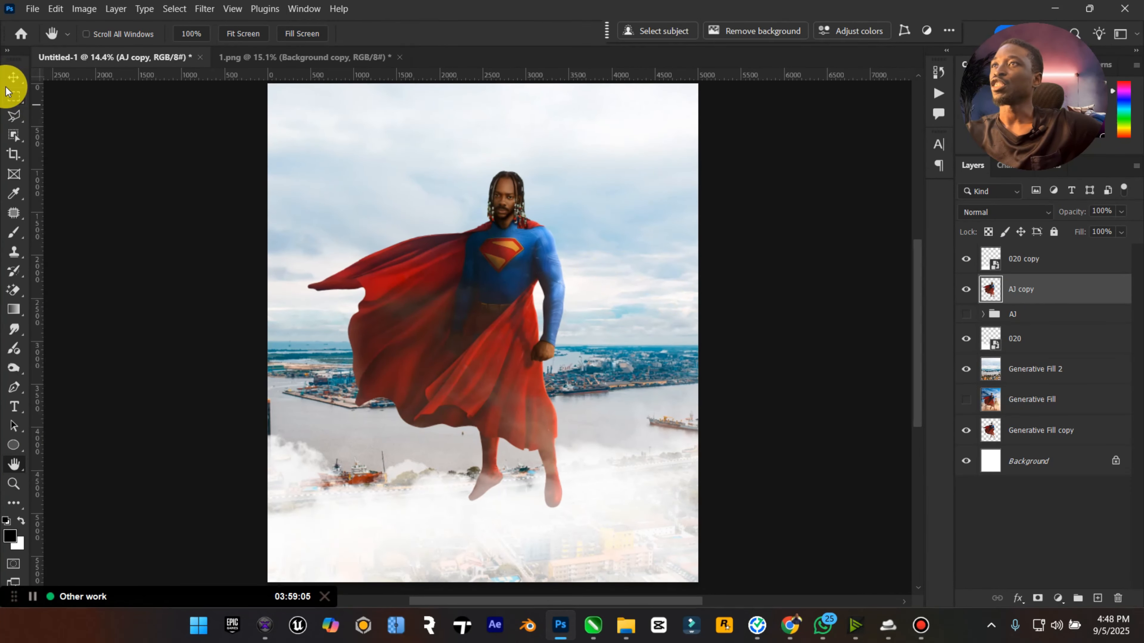
click(14, 78)
mouse_move(534, 232)
mouse_down()
mouse_move(480, 232)
mouse_move(530, 224)
mouse_up()
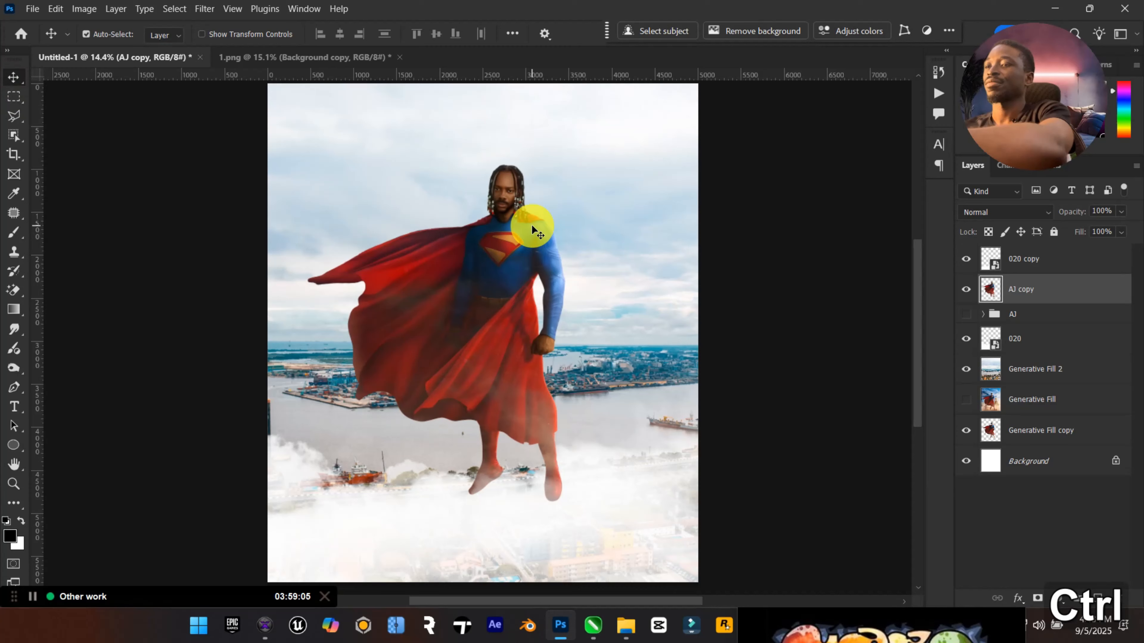
key(ctrl+z)
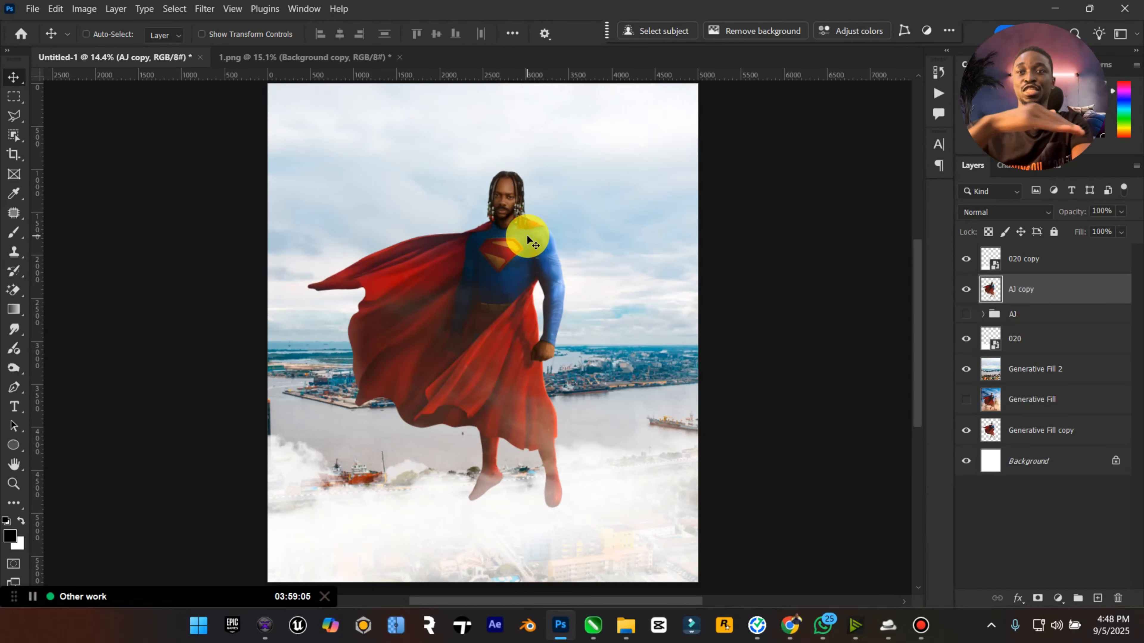
Soften the cape's upper edge against the sky on the AJ copy layer with the Blur tool at 100% strength.
click(13, 483)
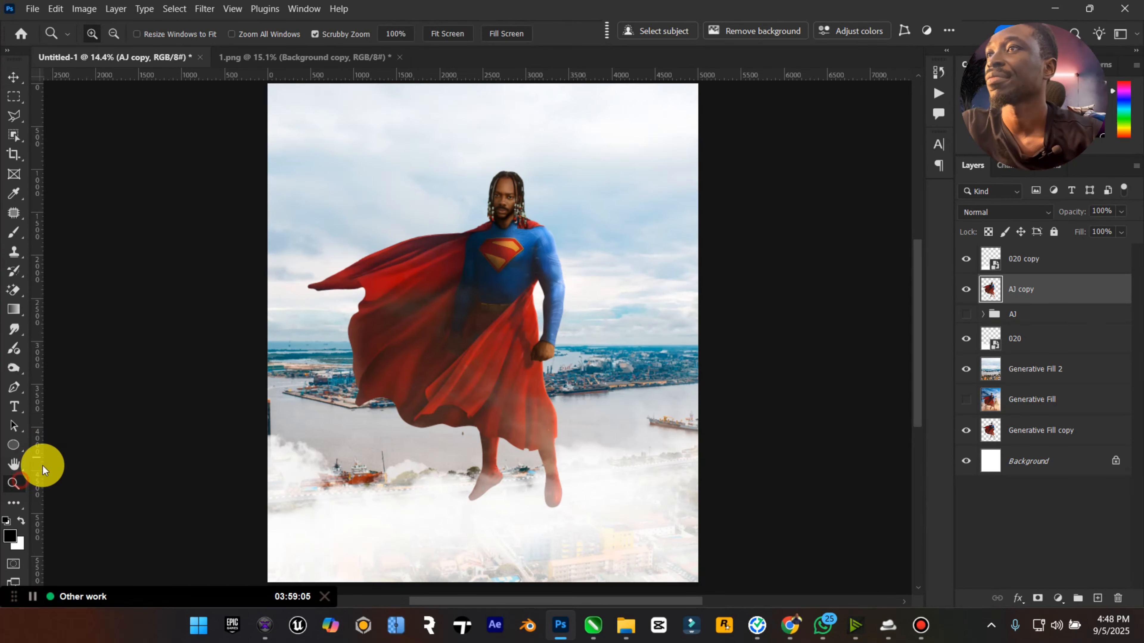
drag(461, 222, 361, 498)
scroll(830, 434, down, 3)
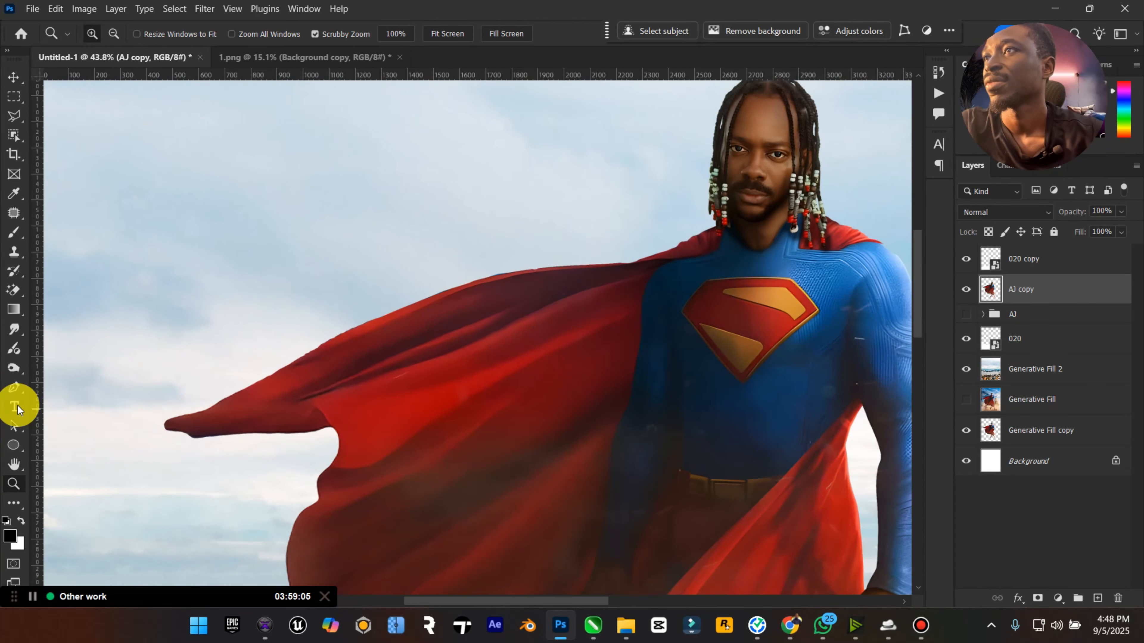
click(8, 324)
click(103, 330)
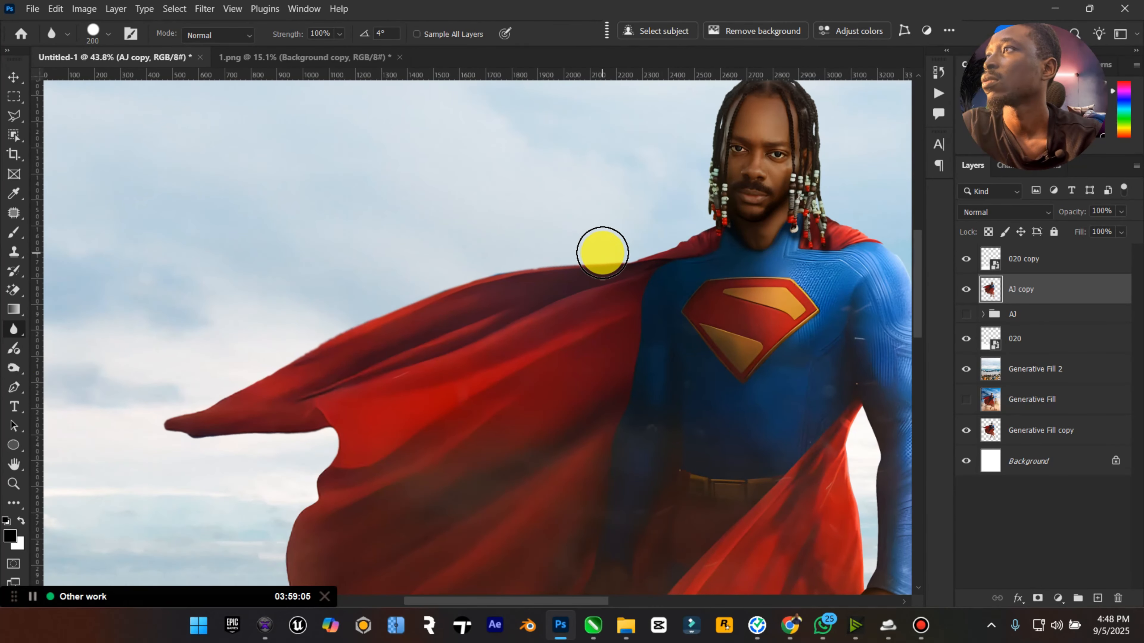
scroll(683, 284, up, 2)
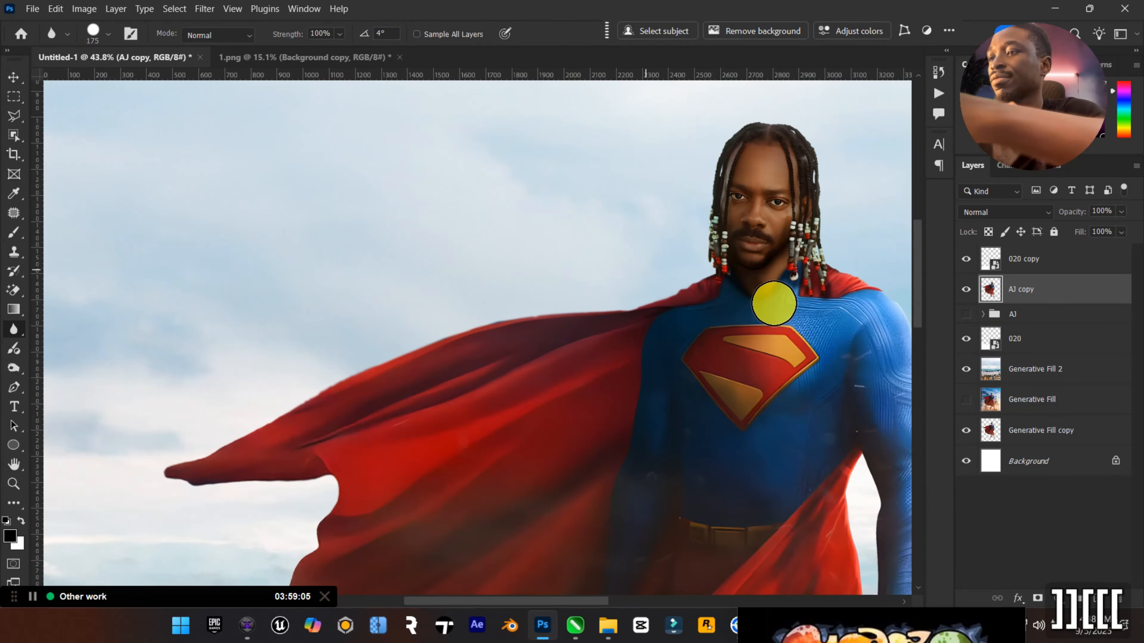
Reduce the Blur brush size to 50 and soften the outer edges of the braids and beads around the head.
scroll(850, 263, up, 5)
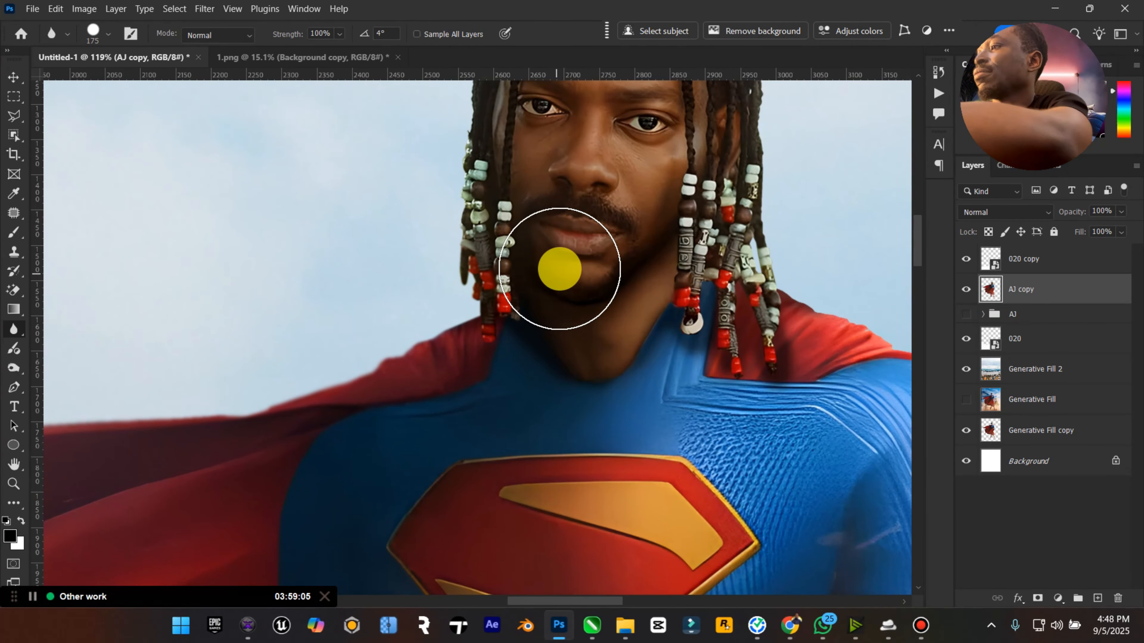
key(bracketleft)
key(bracketleft)
key(bracketleft)
scroll(465, 256, up, 4)
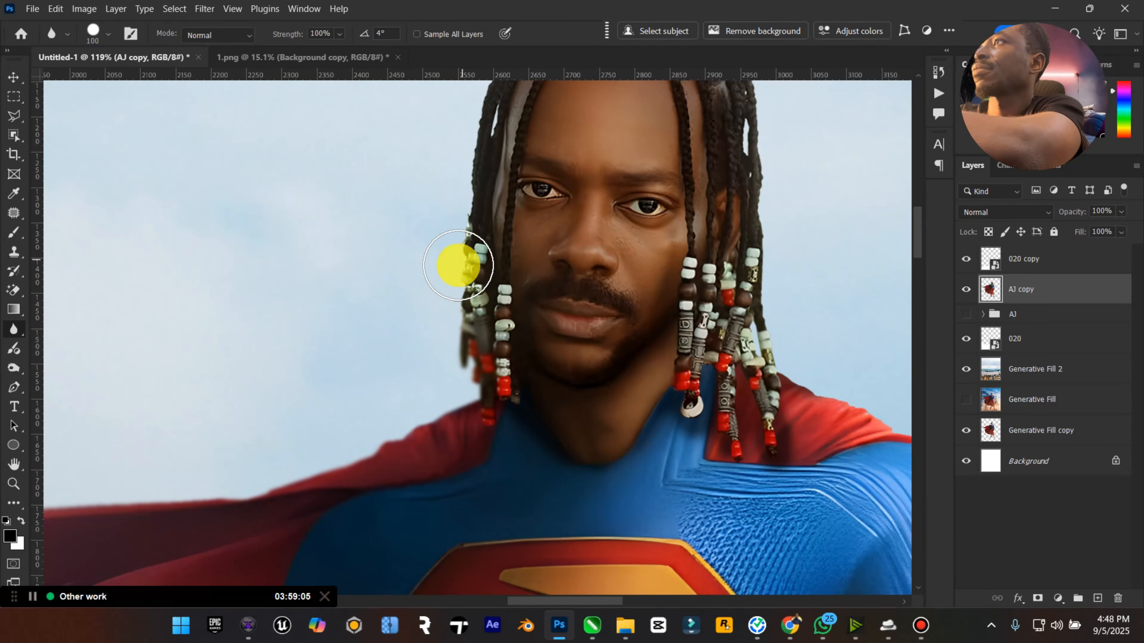
key(bracketleft)
key(bracketleft)
key(bracketleft)
key(bracketleft)
key(bracketleft)
scroll(439, 301, up, 2)
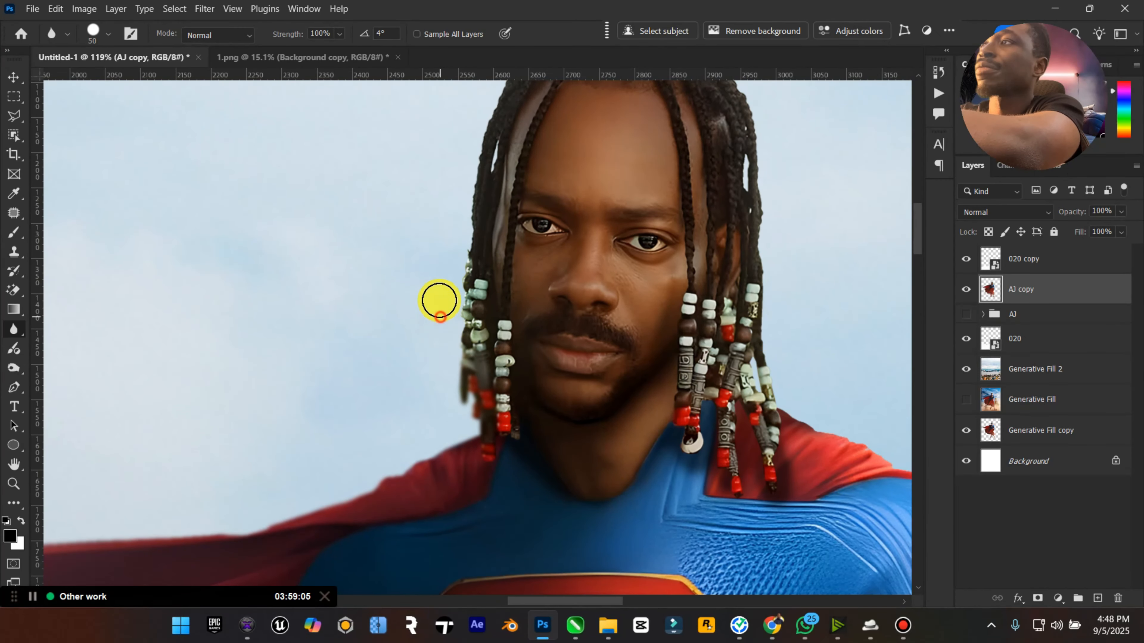
scroll(444, 304, up, 5)
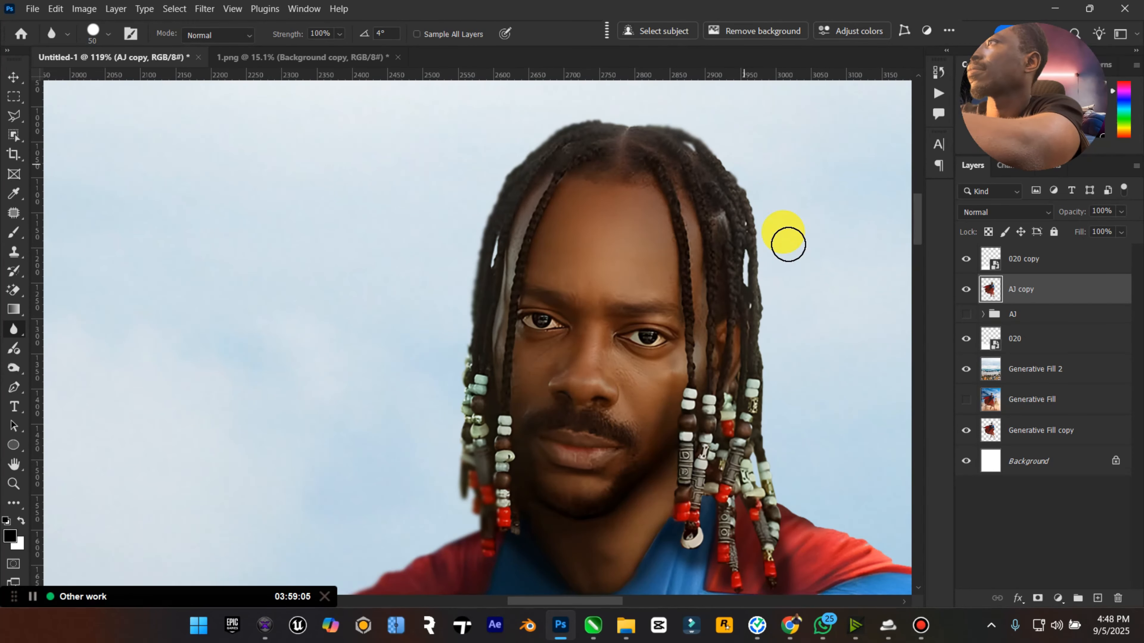
scroll(768, 396, down, 3)
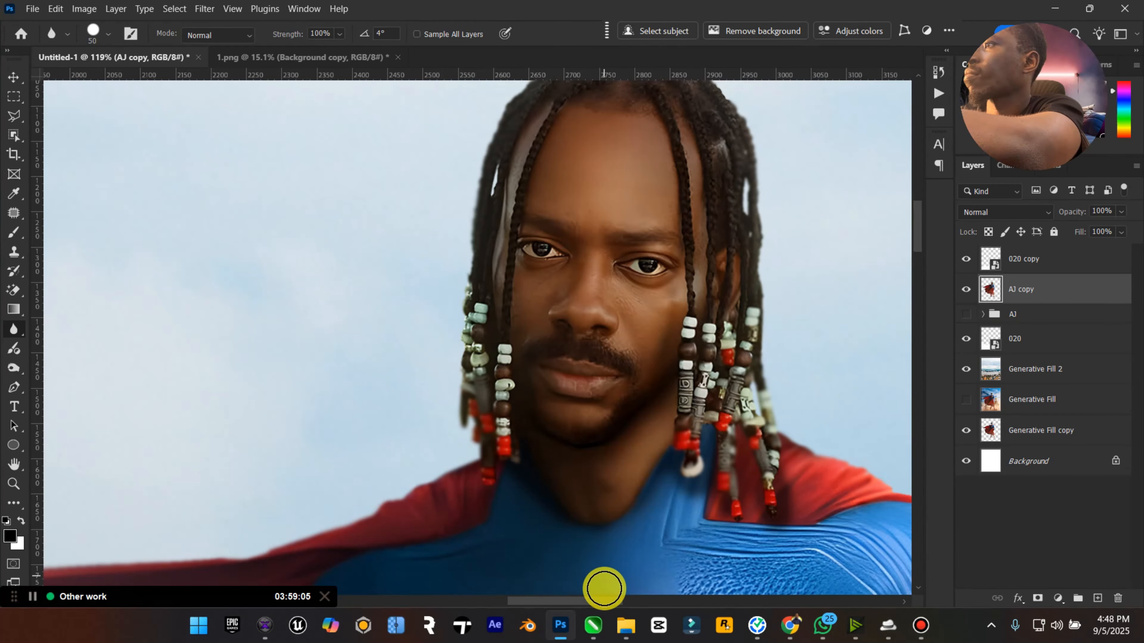
Soften the outer edge of the costume's shoulder and upper arm against the sky with the Blur tool.
drag(609, 600, 670, 602)
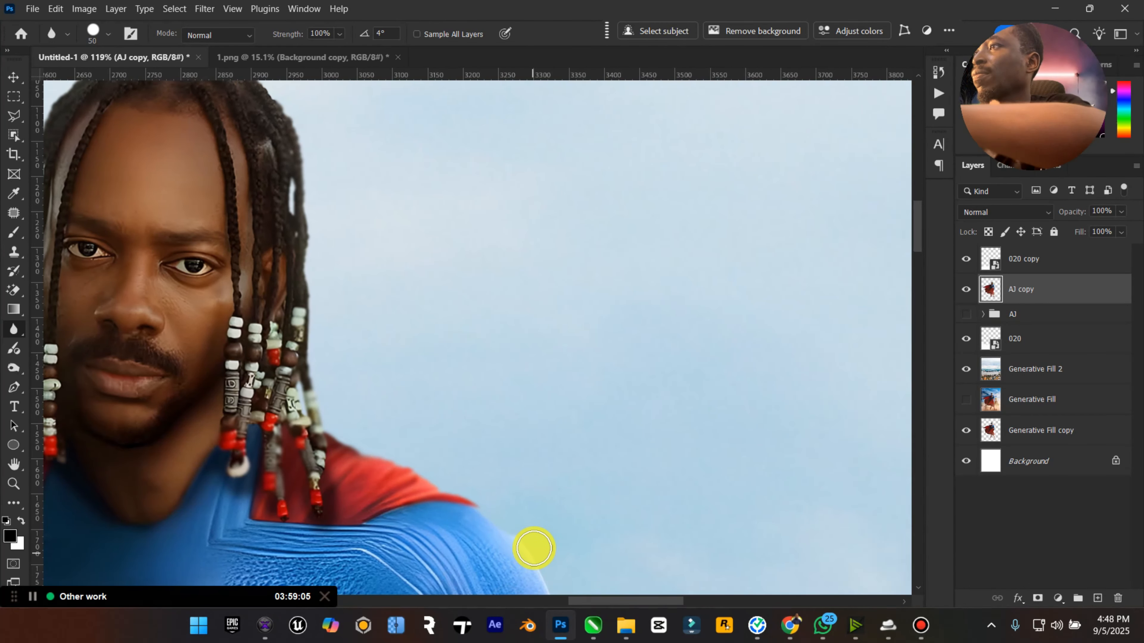
scroll(533, 548, down, 5)
scroll(575, 333, down, 5)
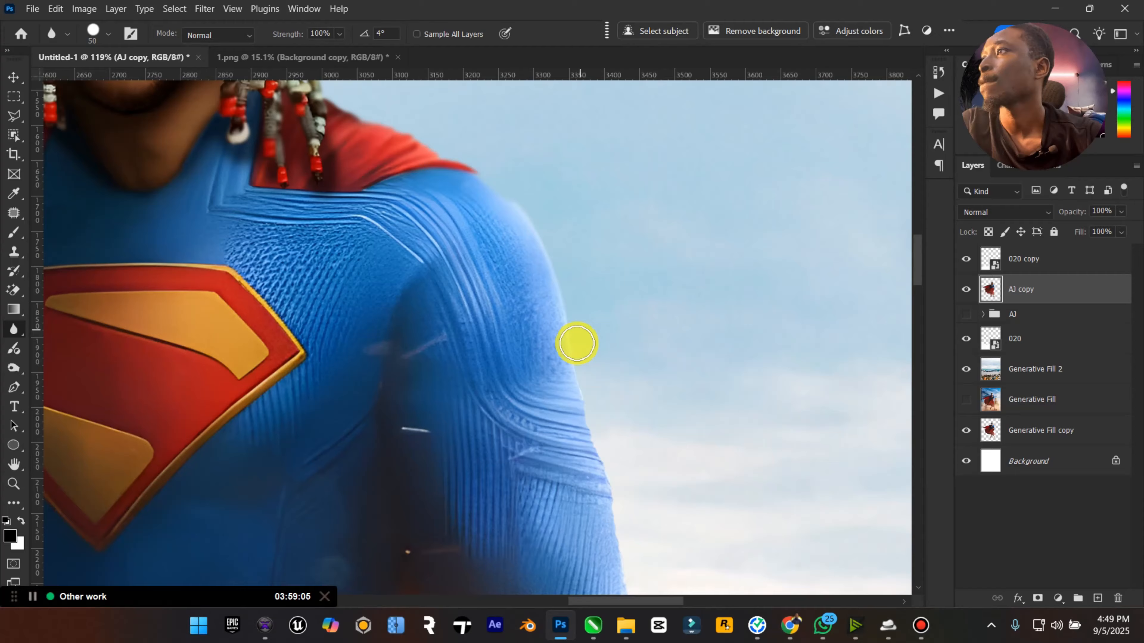
scroll(646, 478, down, 2)
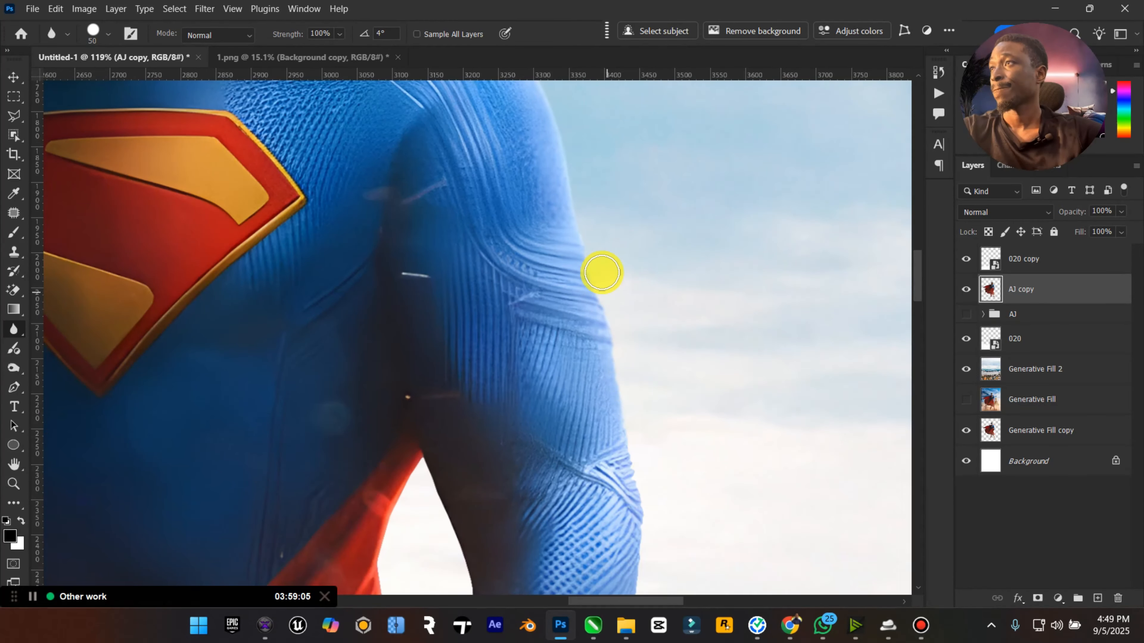
scroll(655, 532, down, 5)
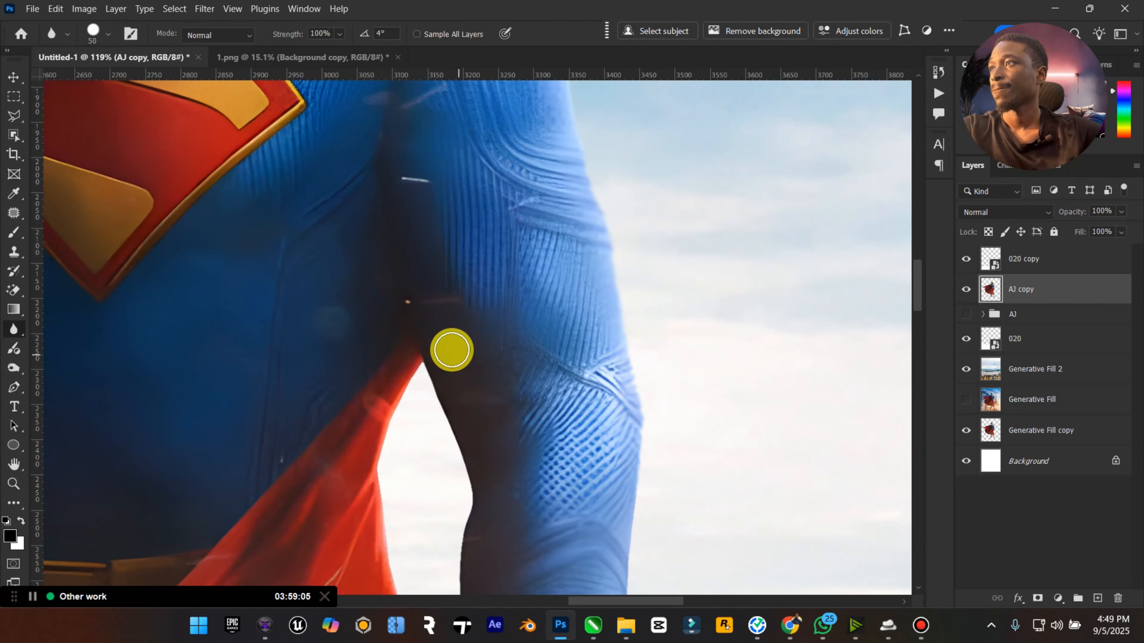
Soften the edges of the forearm, the fist and the cape beside the arm on the AJ copy layer with the Blur tool.
scroll(392, 351, down, 2)
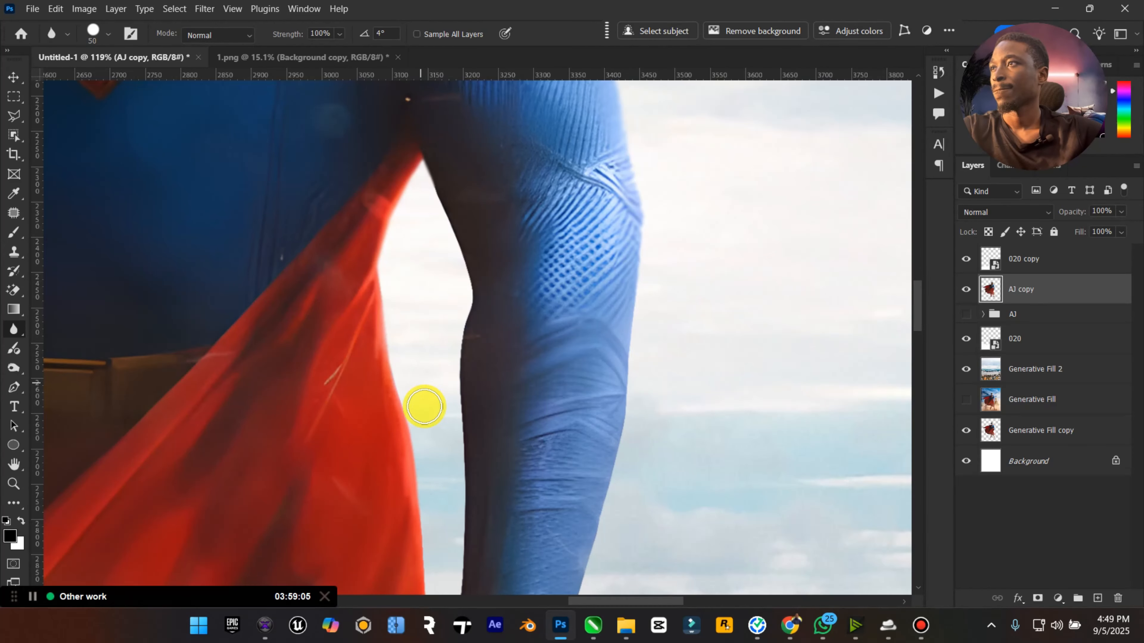
scroll(432, 168, down, 2)
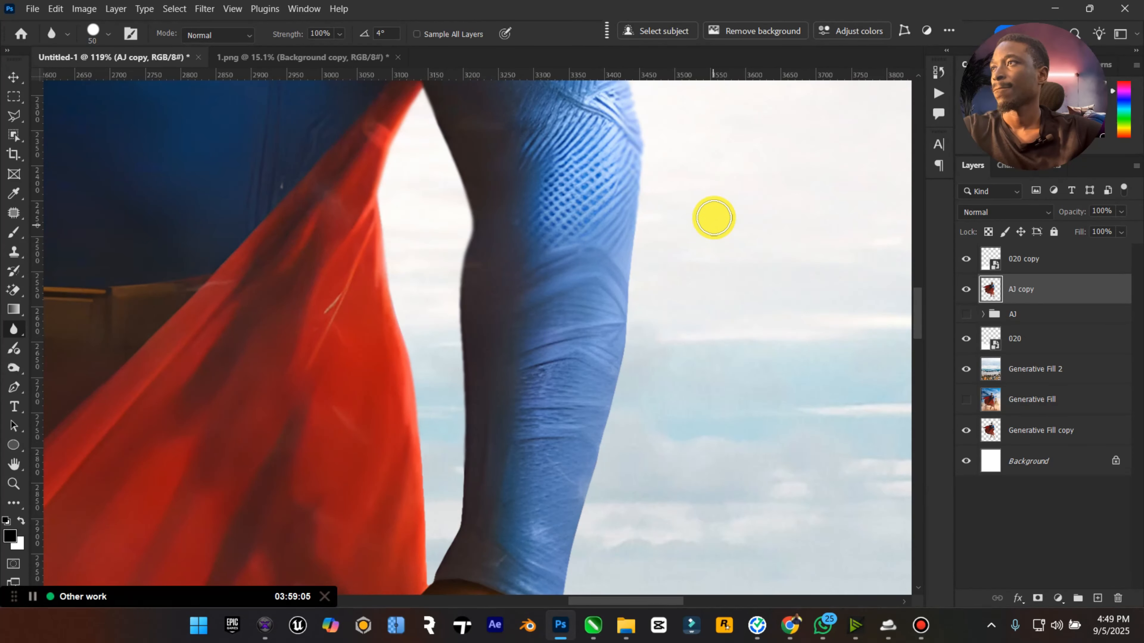
scroll(550, 507, down, 3)
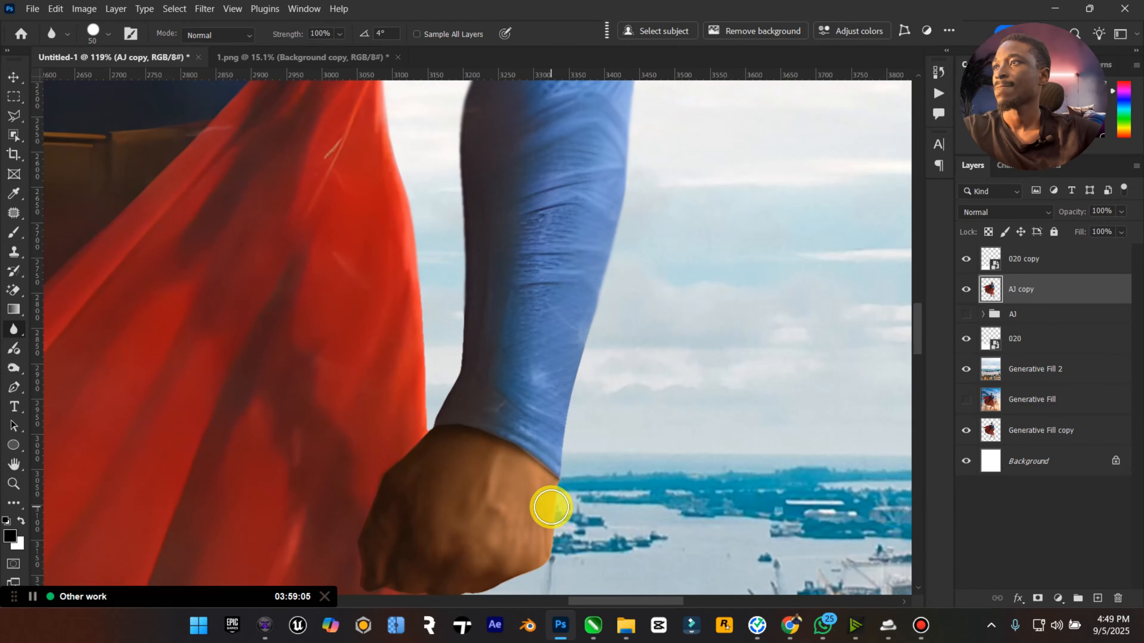
drag(438, 383, 471, 332)
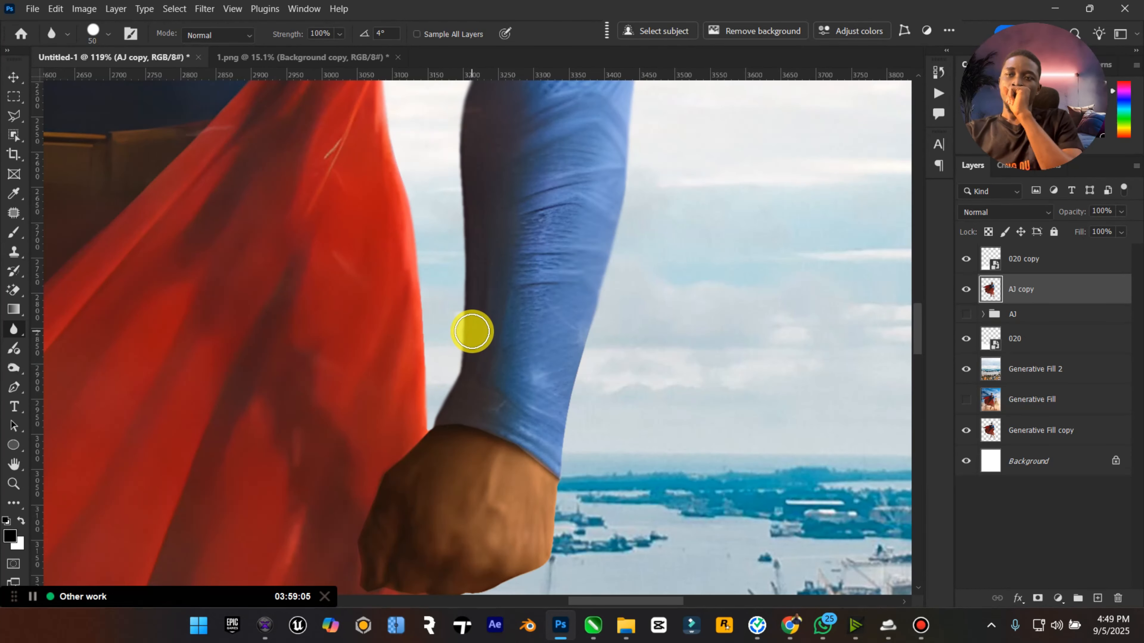
mouse_move(591, 366)
mouse_down()
mouse_move(546, 499)
mouse_move(554, 439)
mouse_move(549, 539)
mouse_up()
scroll(559, 495, down, 4)
drag(559, 387, 434, 449)
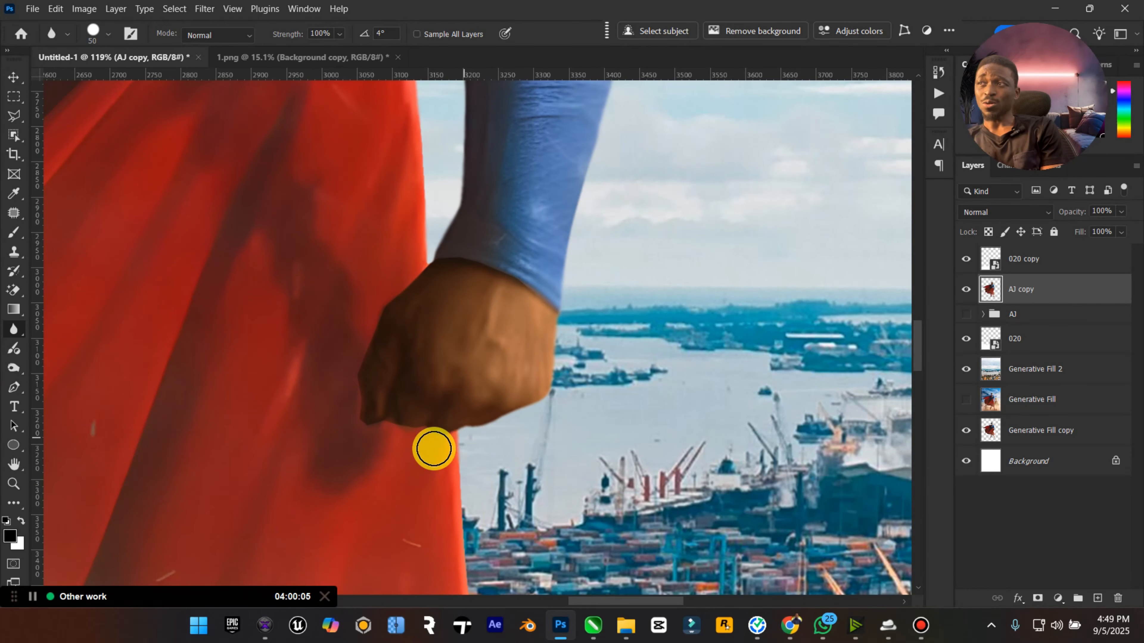
Blur the cape's outer edge below the fist and along its lower hem so it blends into the harbour background.
scroll(438, 447, down, 5)
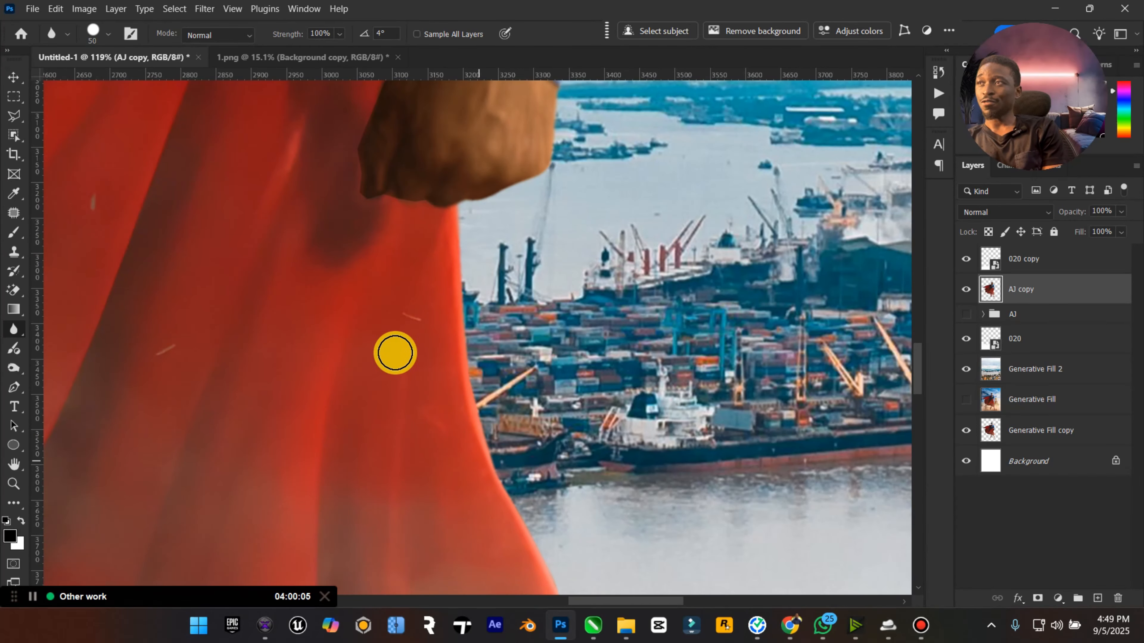
scroll(497, 366, down, 1)
scroll(531, 361, down, 4)
mouse_move(498, 279)
mouse_down()
mouse_move(553, 371)
mouse_move(591, 490)
mouse_up()
scroll(595, 461, down, 1)
scroll(564, 339, down, 4)
mouse_move(564, 339)
mouse_down()
mouse_move(552, 511)
mouse_move(560, 533)
mouse_move(576, 472)
mouse_move(563, 476)
mouse_move(564, 533)
mouse_move(406, 472)
mouse_move(320, 466)
mouse_move(201, 391)
mouse_move(89, 345)
mouse_up()
Soften the edges of the leg and boot beneath the fist side of the cape with the Blur tool.
scroll(577, 473, down, 3)
scroll(523, 429, down, 4)
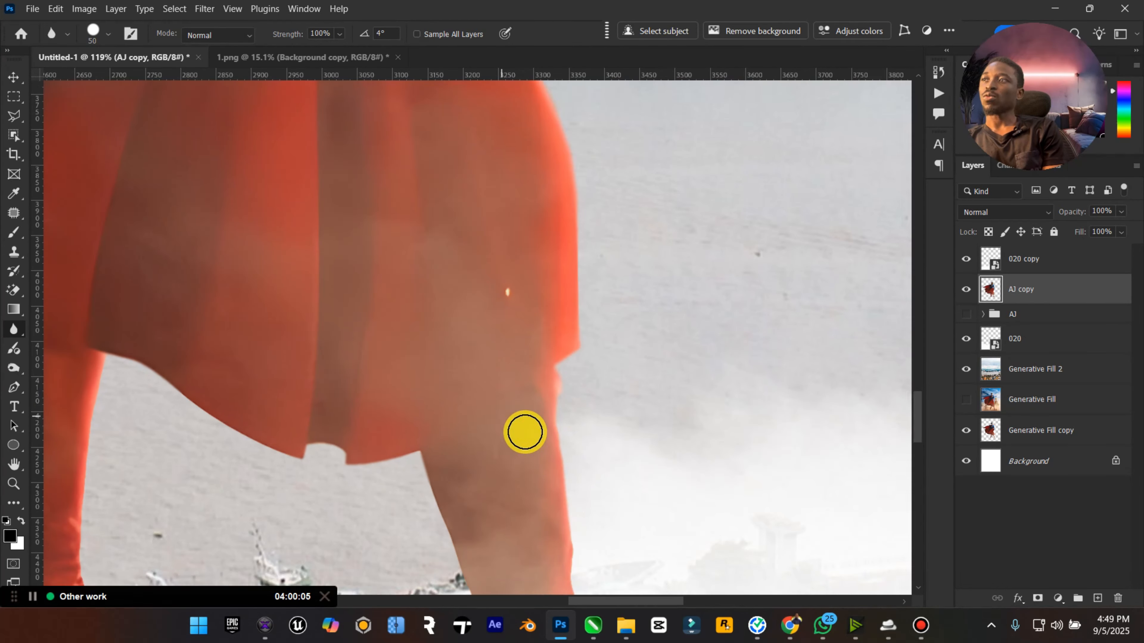
drag(433, 318, 472, 457)
scroll(477, 434, down, 4)
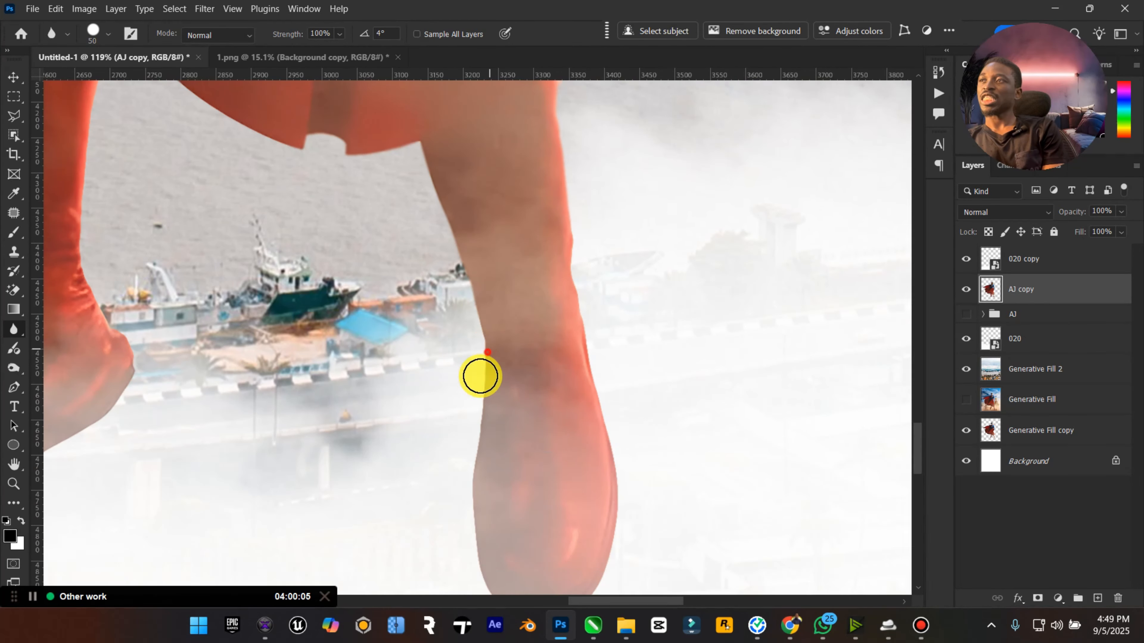
drag(478, 375, 483, 486)
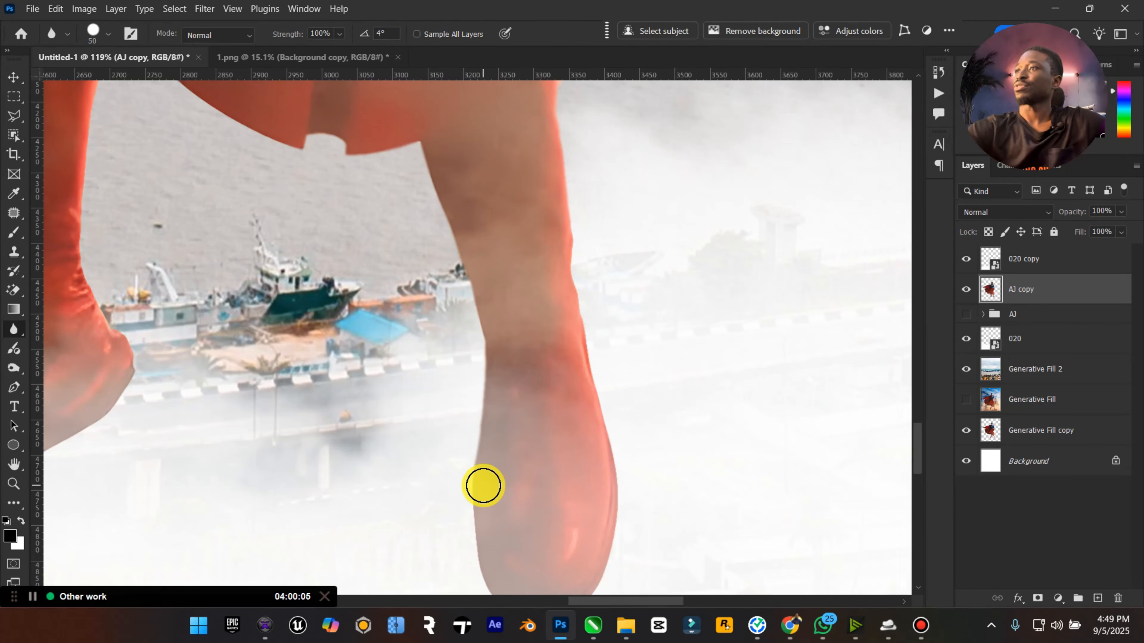
scroll(523, 404, down, 3)
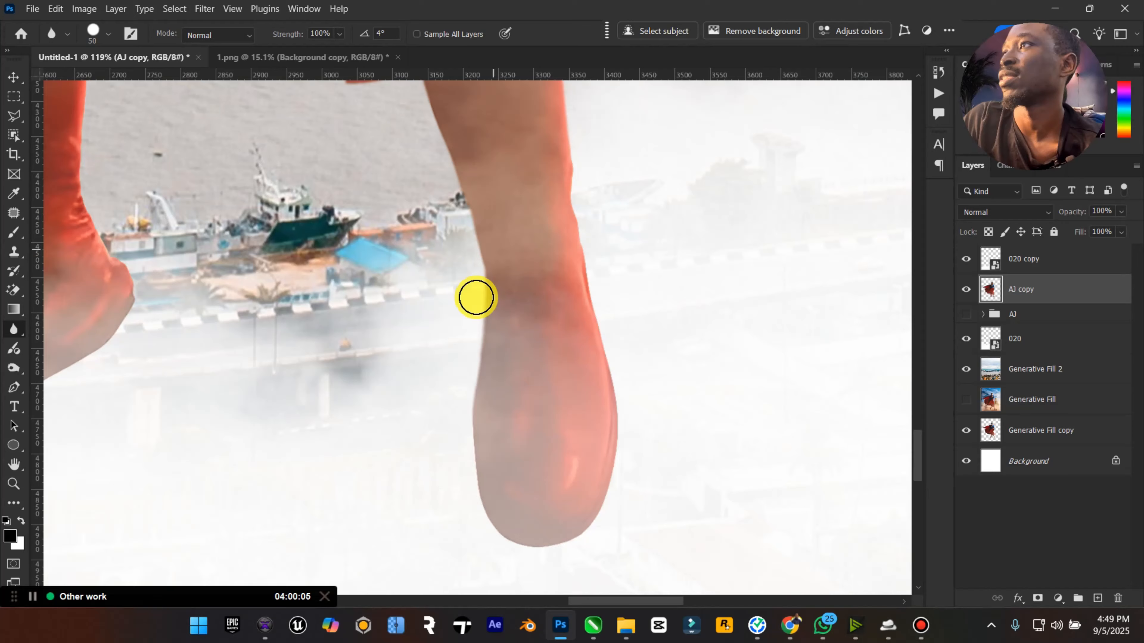
Soften the edges of the other leg and boot and the wavy bottom hem of the cape with the Blur tool.
scroll(306, 316, up, 5)
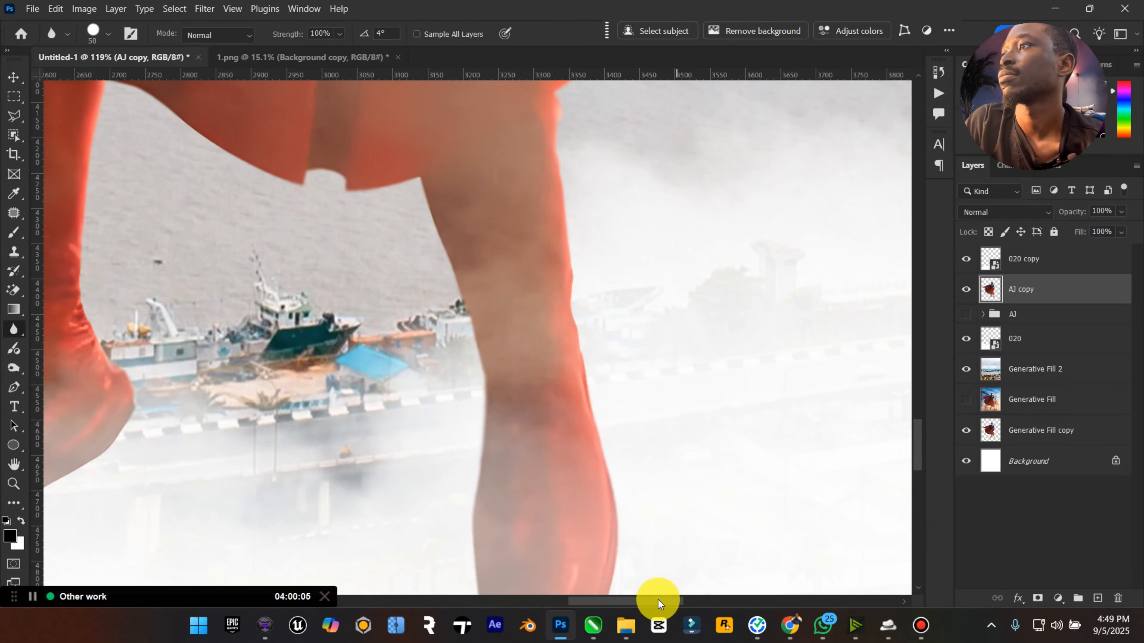
scroll(657, 600, left, 5)
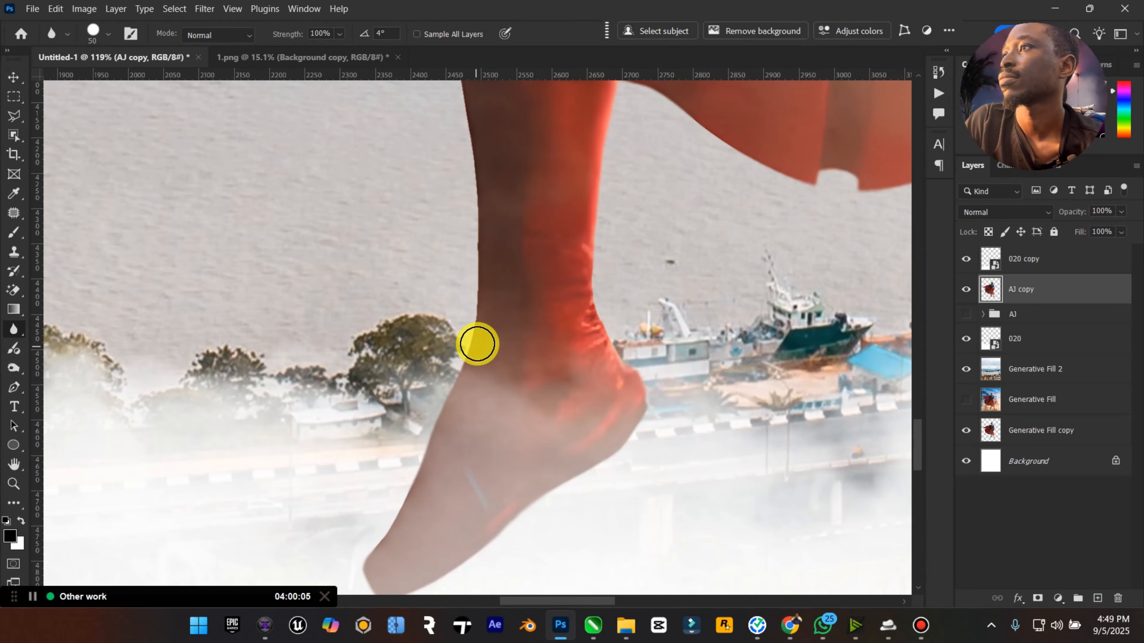
scroll(358, 514, up, 5)
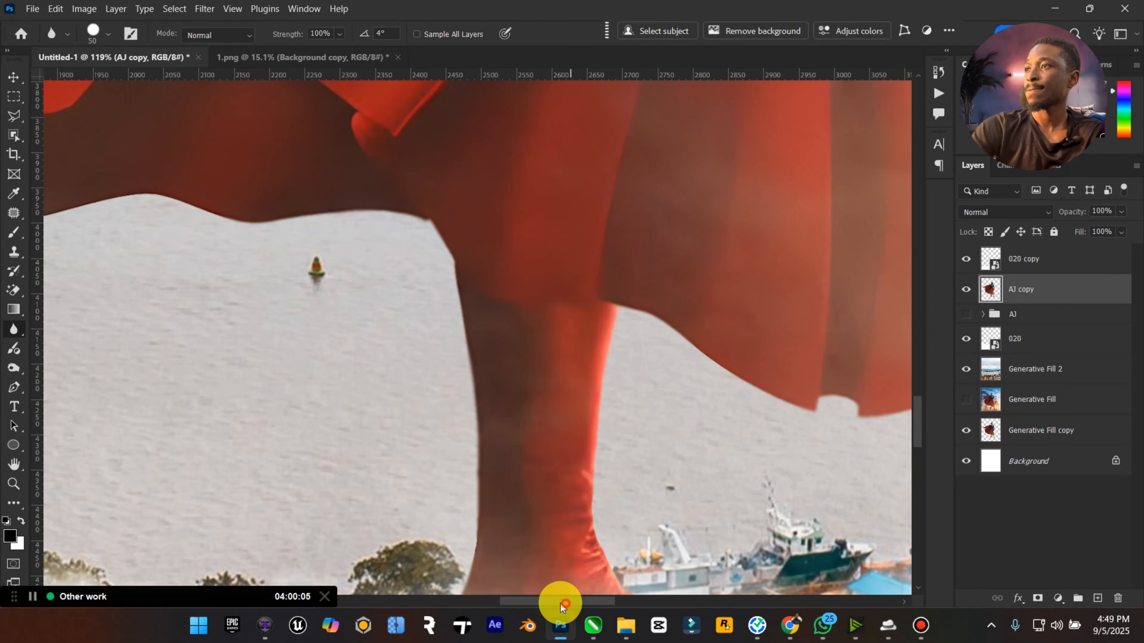
drag(560, 603, 511, 603)
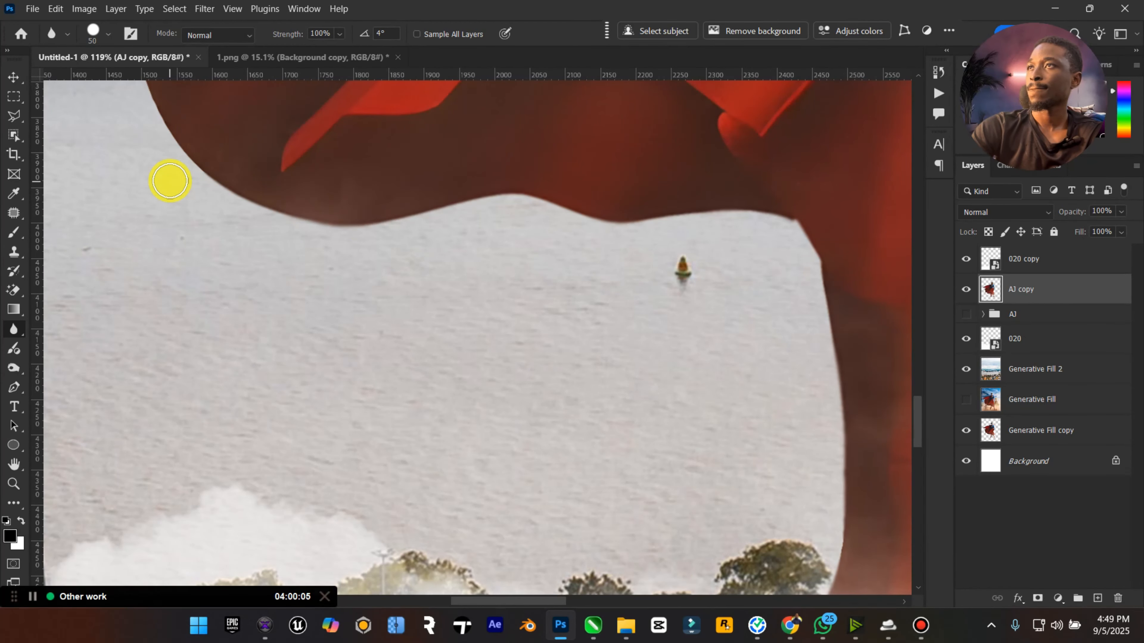
scroll(170, 181, up, 4)
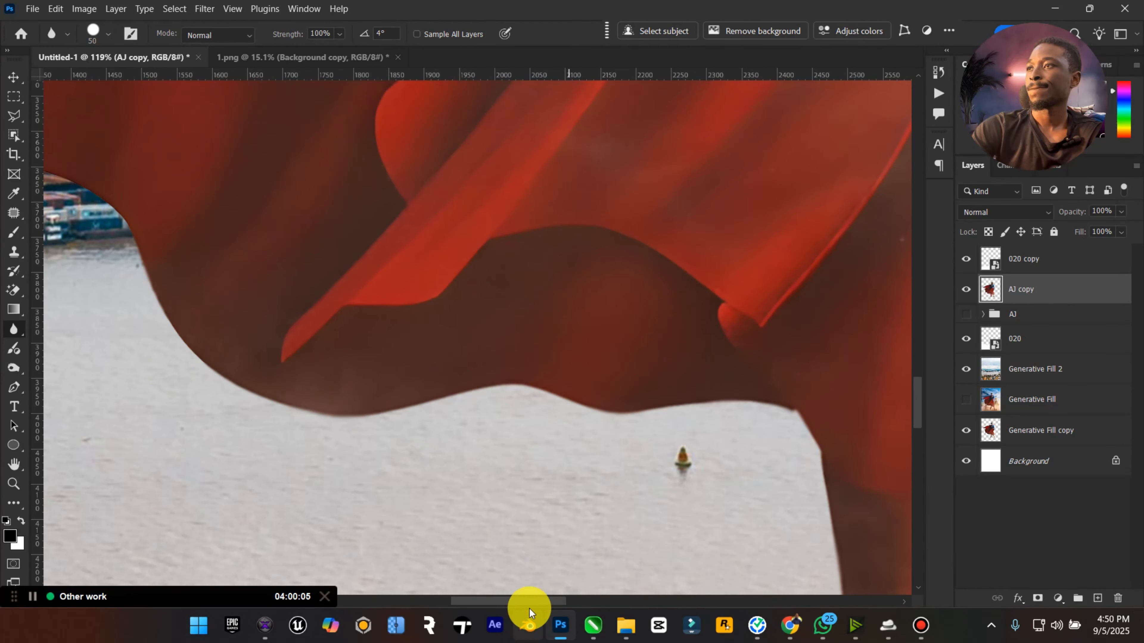
Blur the far trailing edge of the cape, from its lower tip up to the sky, to smooth the cutout outline.
drag(529, 604, 416, 575)
scroll(722, 290, up, 2)
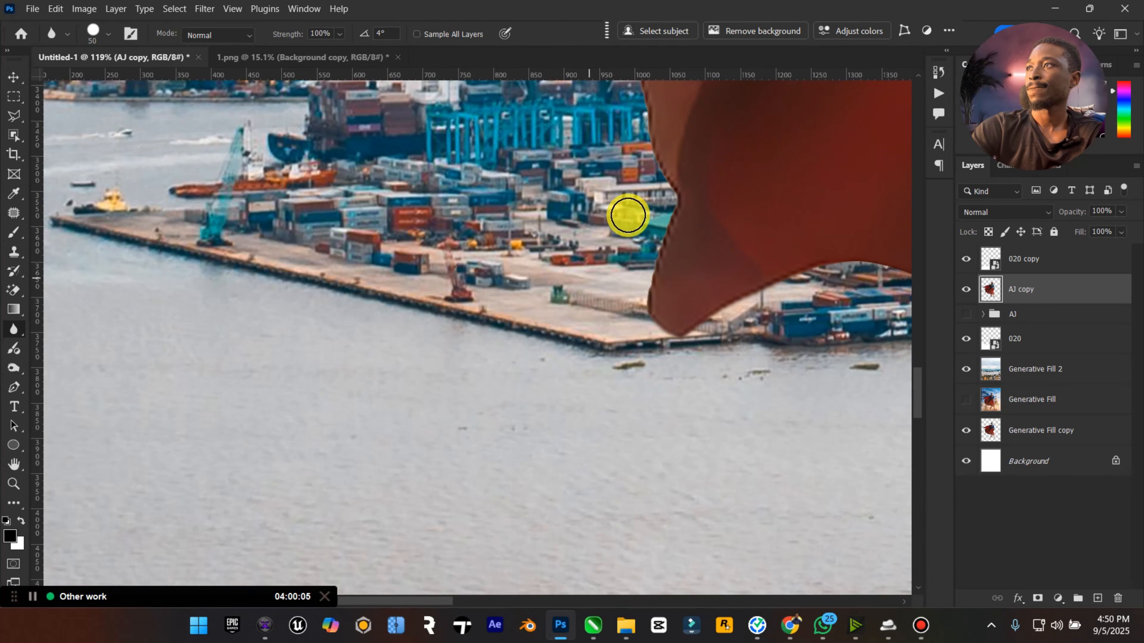
scroll(661, 270, up, 4)
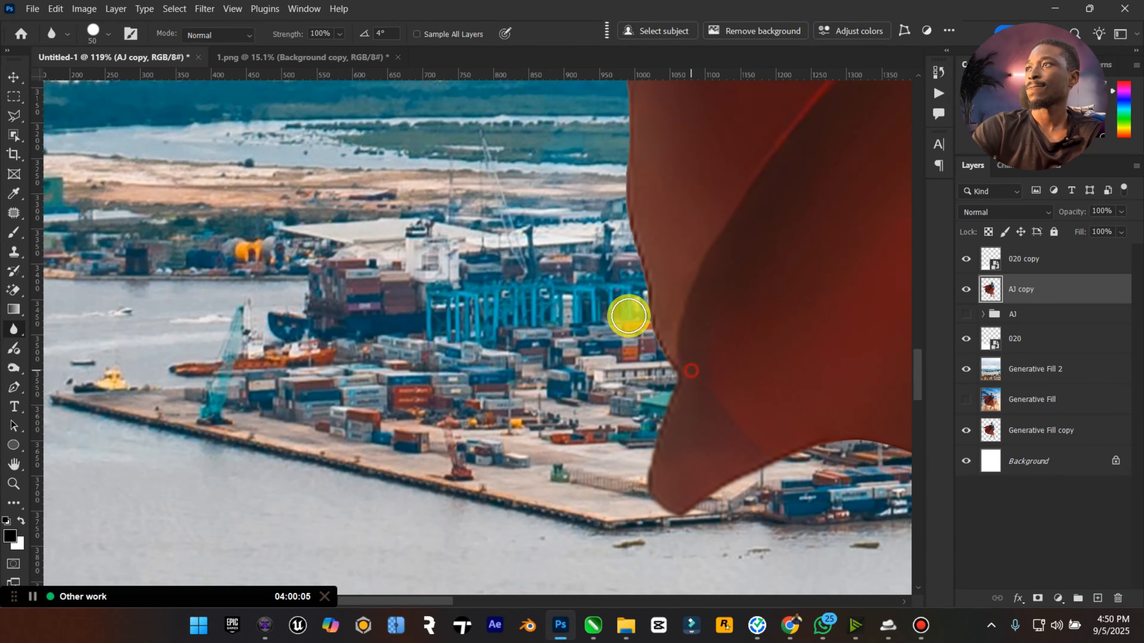
scroll(674, 344, up, 4)
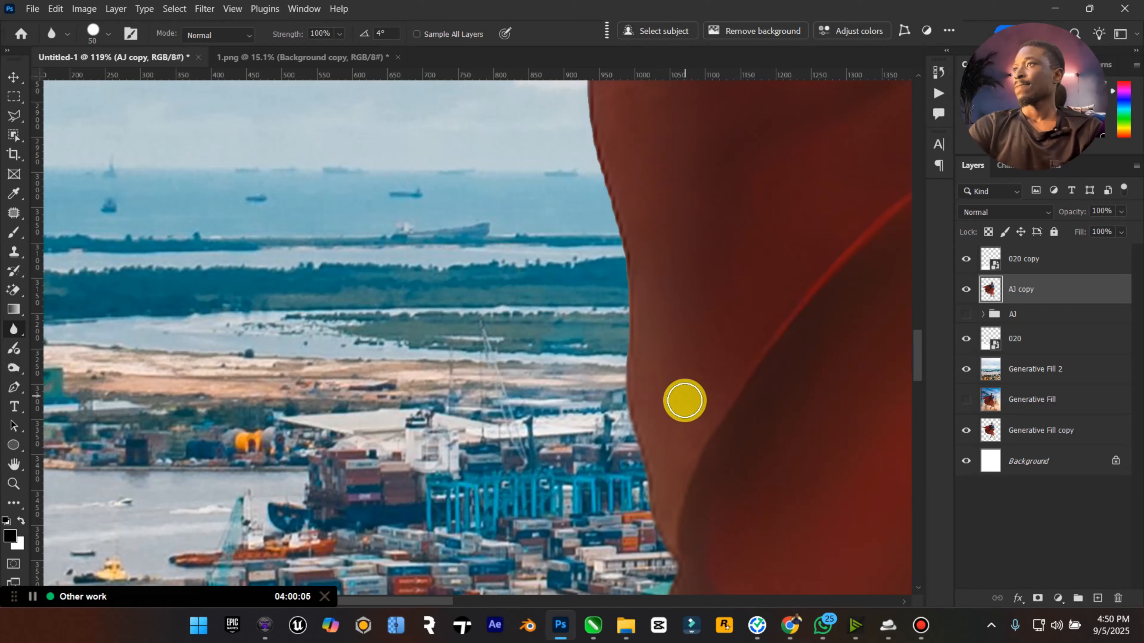
scroll(598, 155, up, 3)
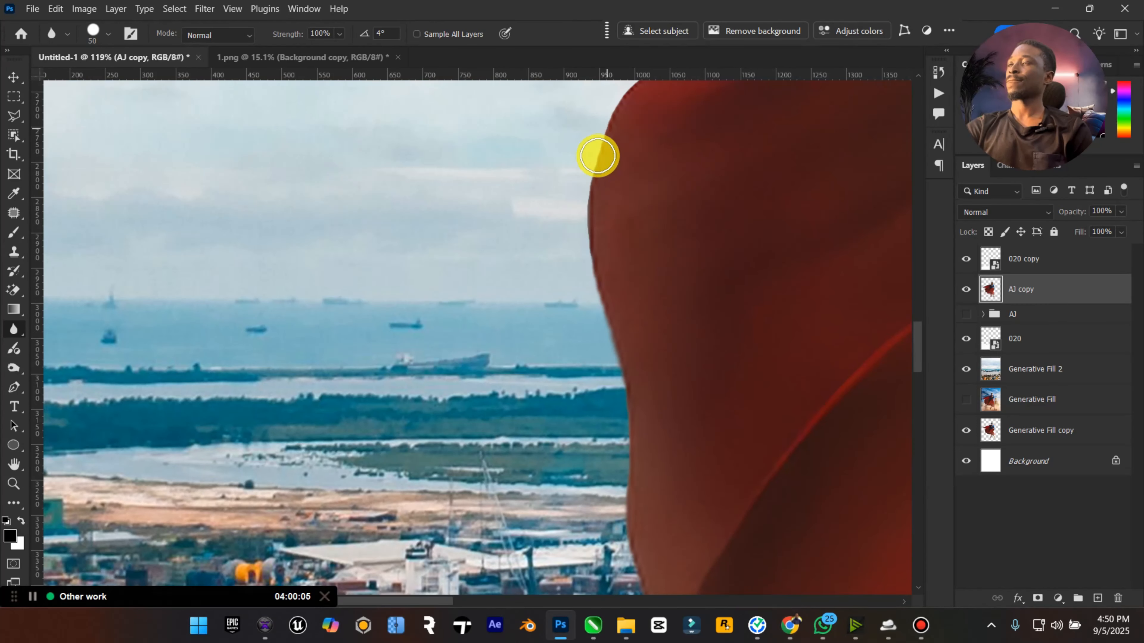
scroll(582, 314, up, 2)
scroll(680, 194, up, 4)
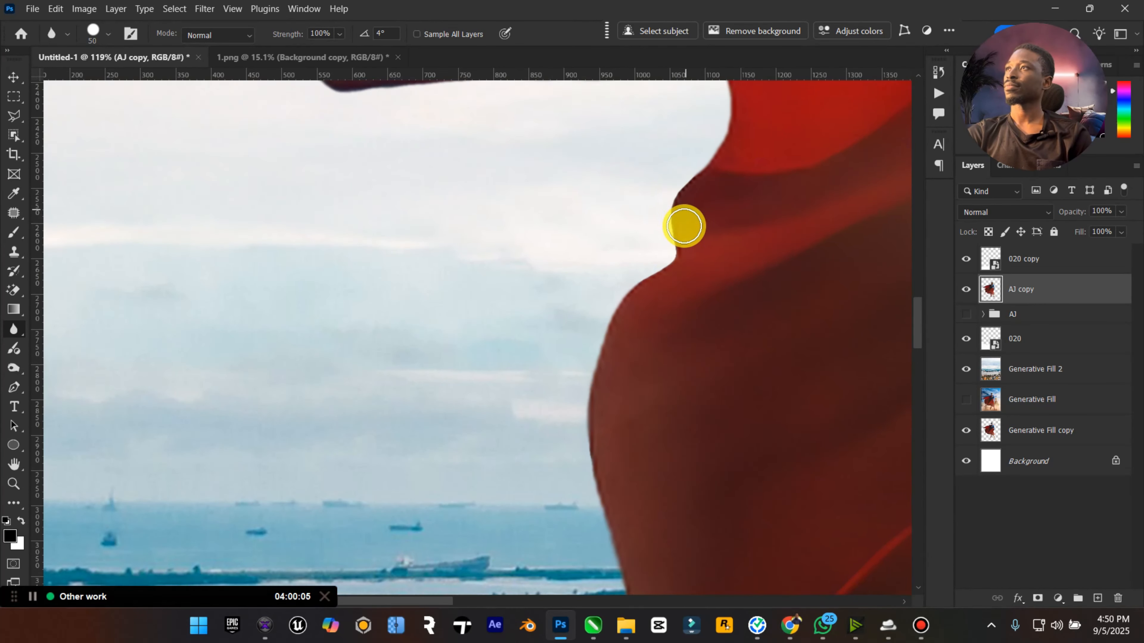
Create a new layer above AJ copy, name it light, and clip it to the AJ copy figure.
double_click(13, 464)
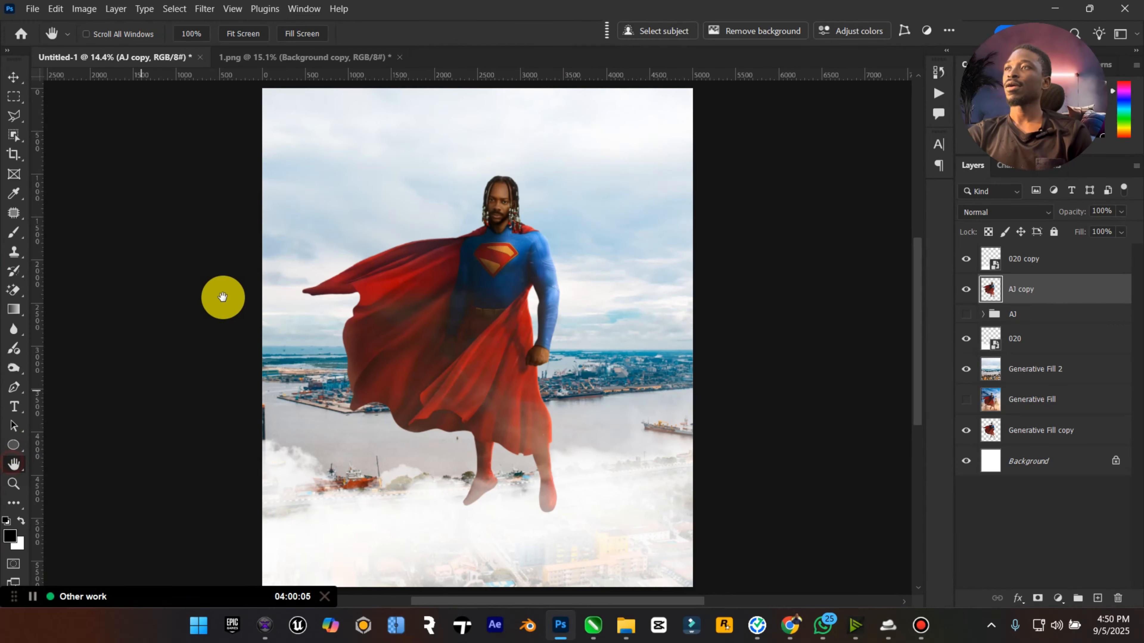
click(13, 76)
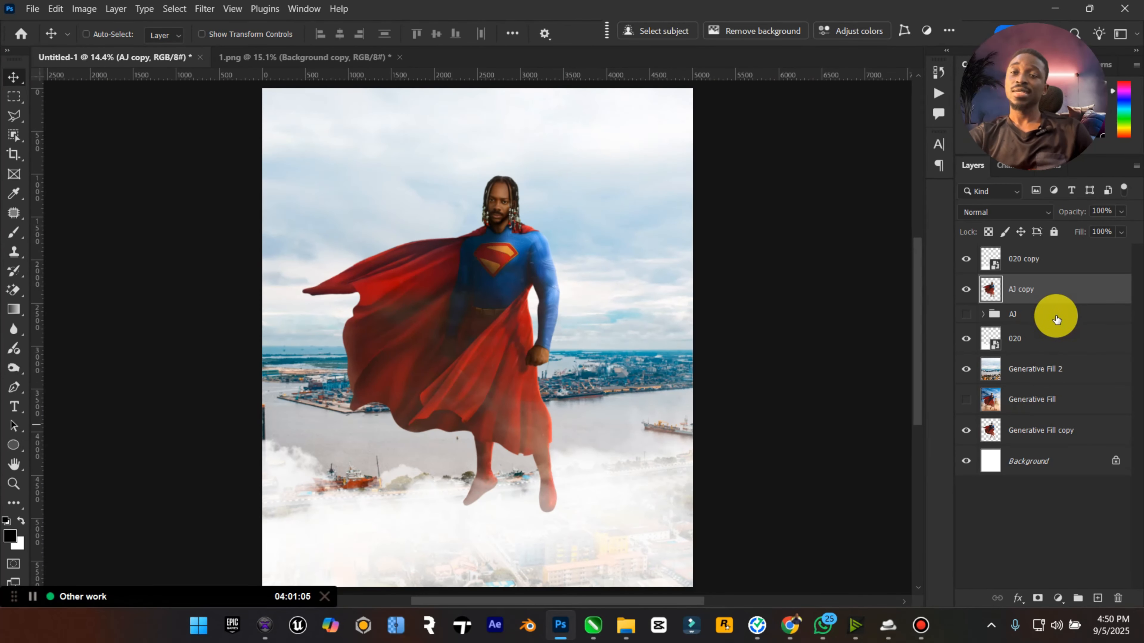
click(1074, 282)
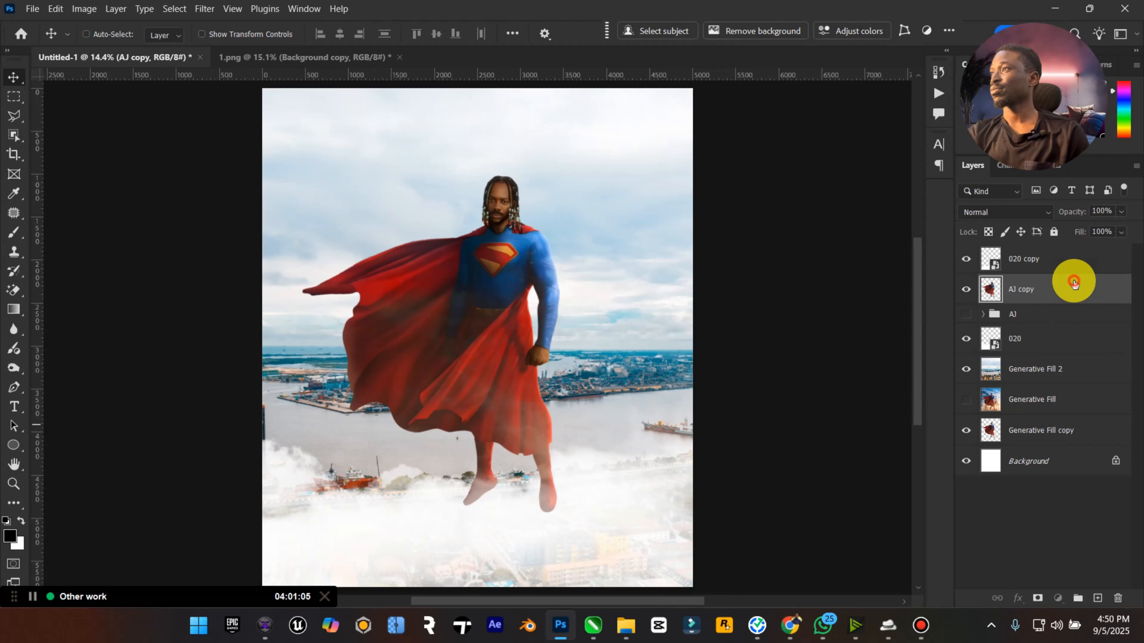
click(1098, 600)
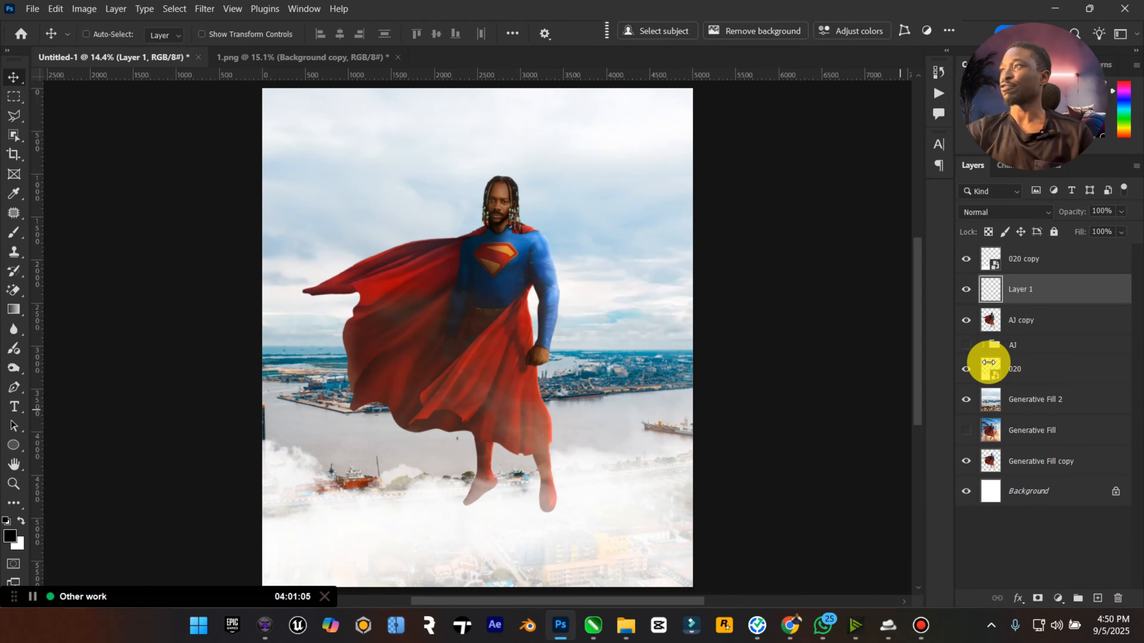
text(light)
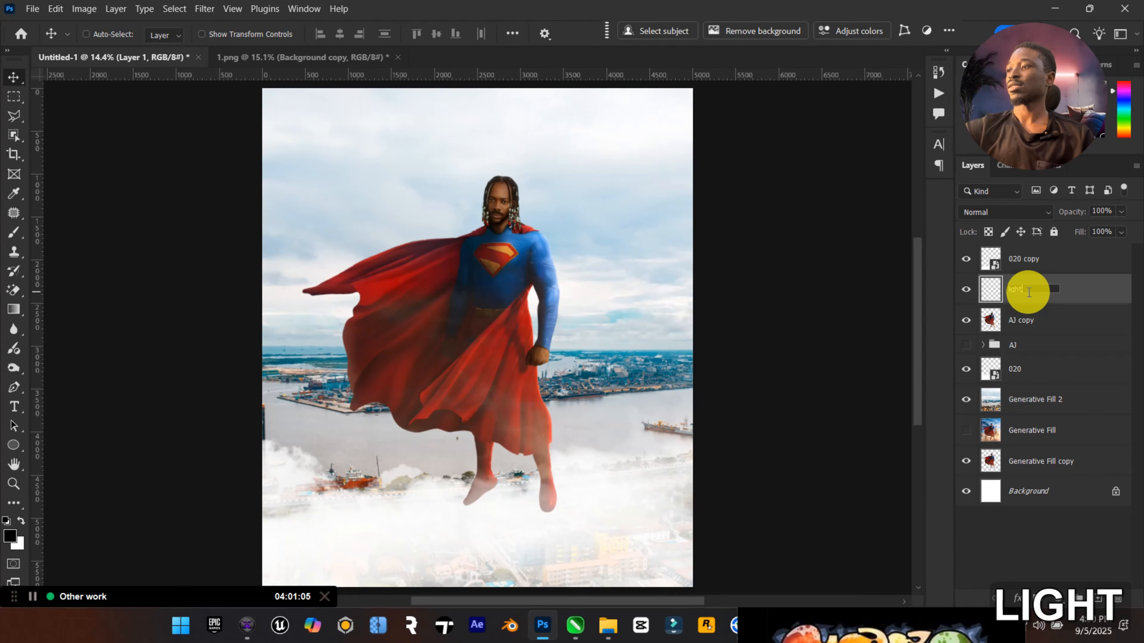
key(Return)
right_click(1028, 295)
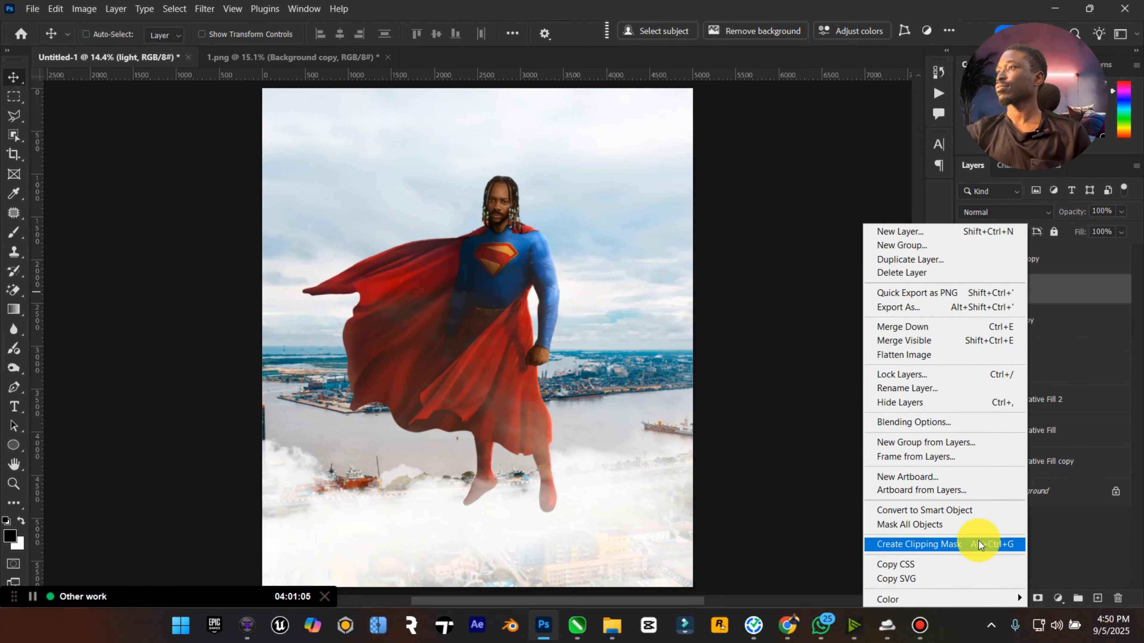
click(978, 540)
Paint white with a 700 px soft brush on the light layer along the figure's legs, fist, outer arm and shoulder on the fist side.
click(24, 524)
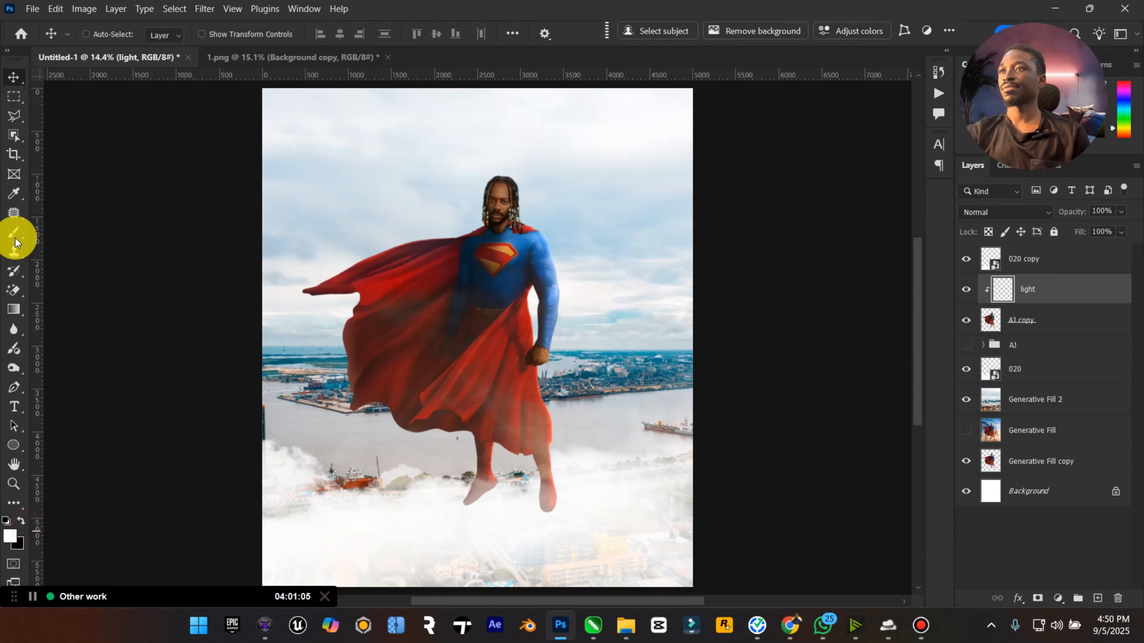
click(14, 233)
key(bracketright)
key(bracketright)
key(bracketright)
key(bracketright)
key(bracketright)
key(bracketright)
key(bracketright)
key(bracketright)
key(bracketright)
key(bracketright)
key(bracketright)
key(bracketright)
key(bracketright)
key(bracketright)
key(bracketright)
key(bracketright)
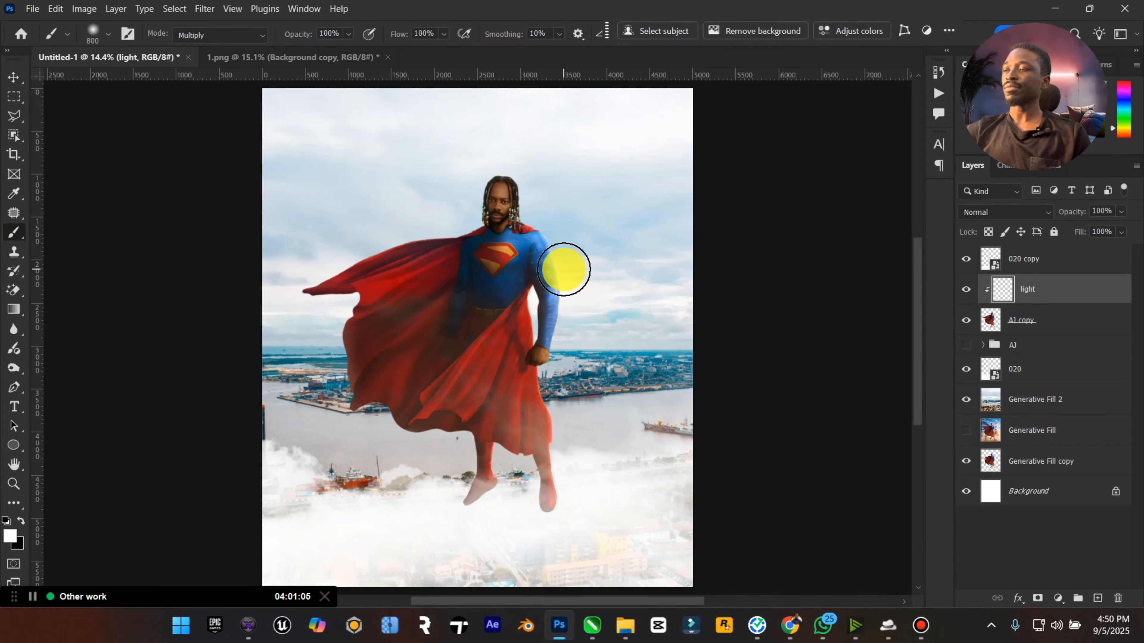
key(bracketleft)
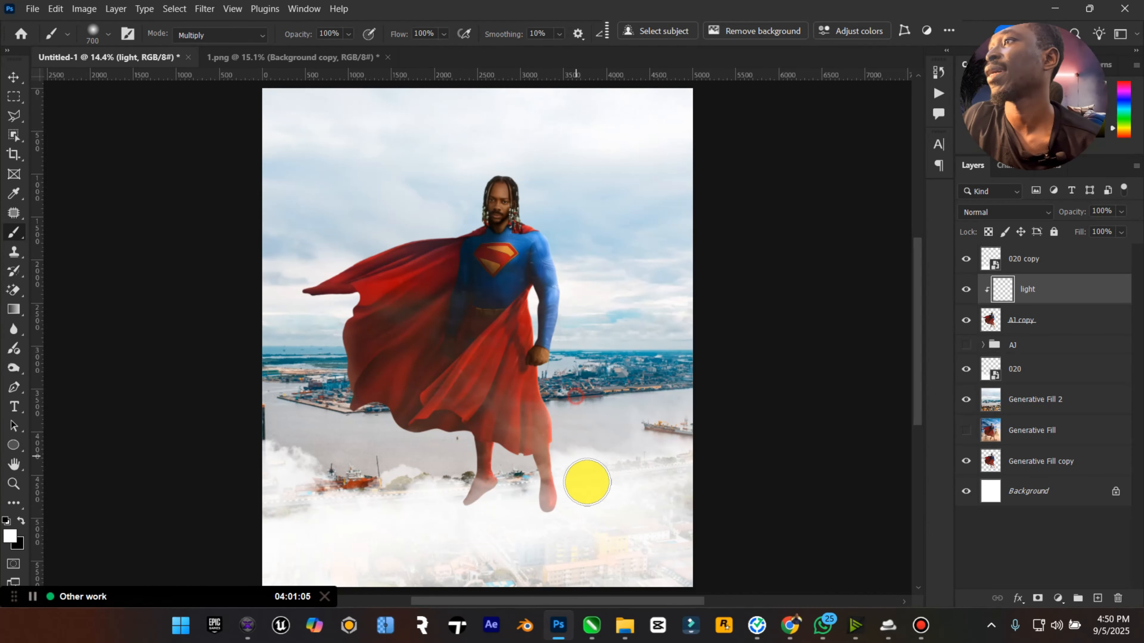
click(509, 480)
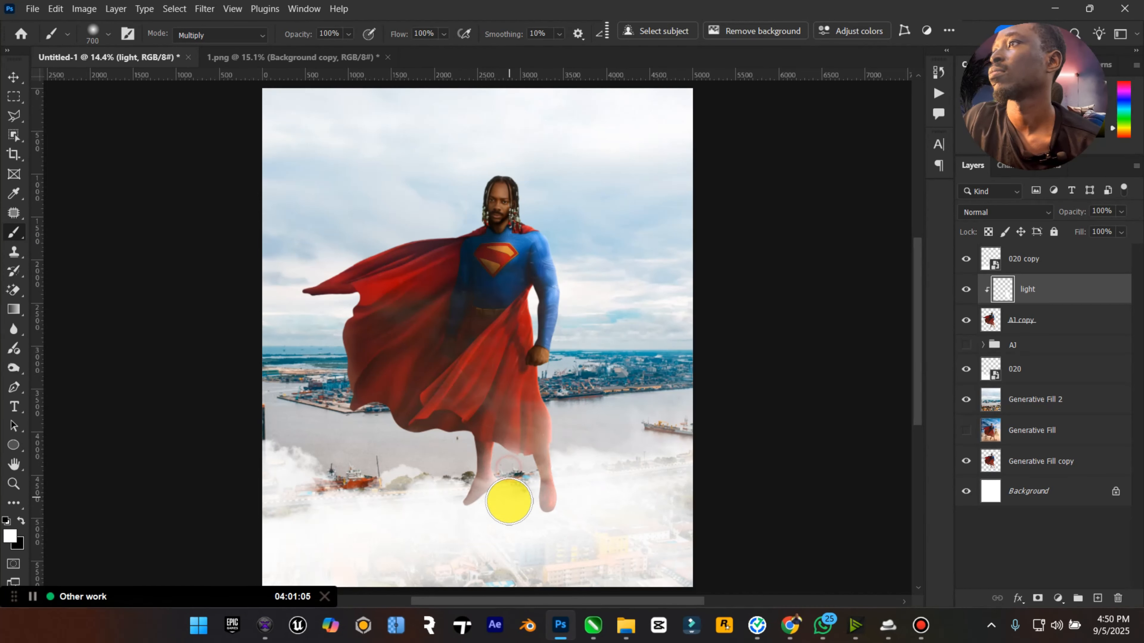
click(504, 509)
click(548, 377)
click(563, 360)
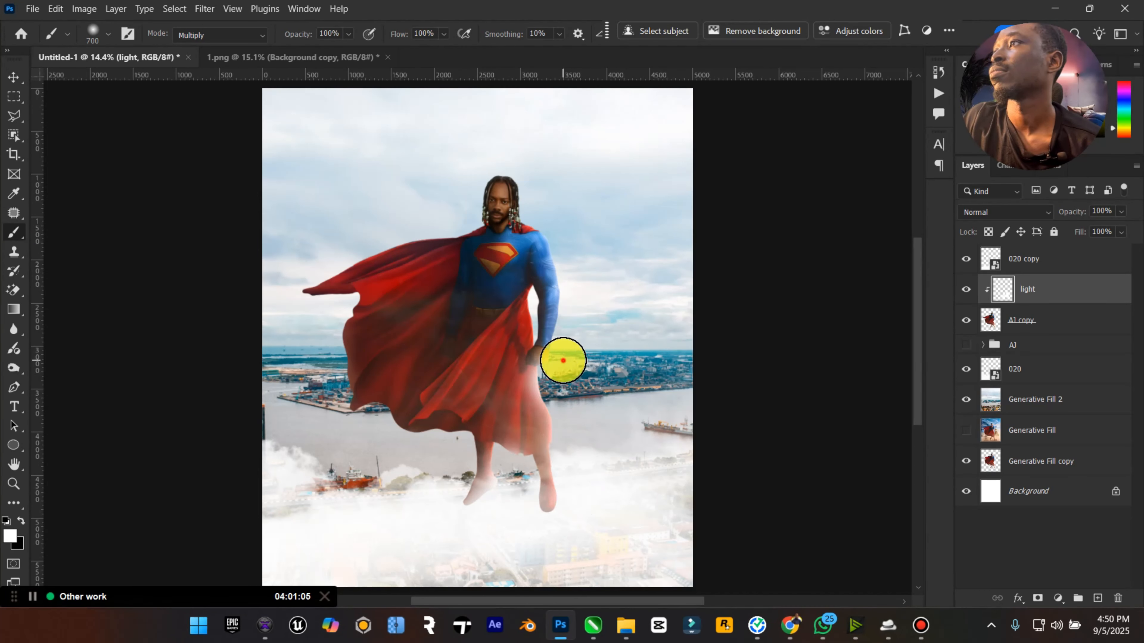
click(579, 303)
click(577, 271)
click(566, 235)
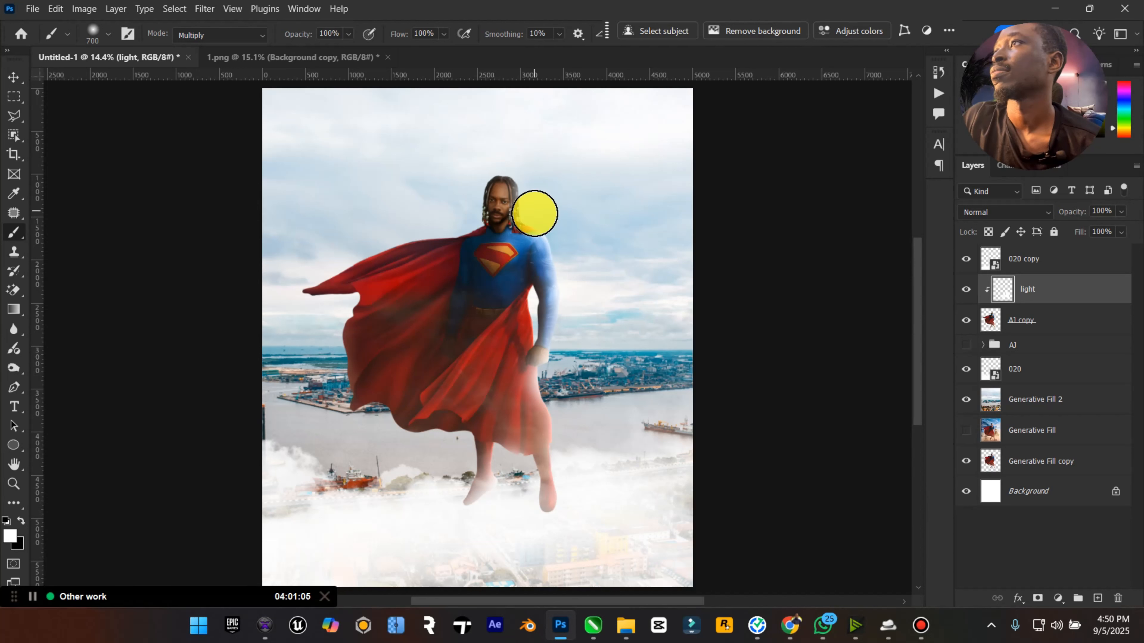
Brush white light around the head, along the cape's upper edge and down its trailing edge on the light layer.
click(527, 170)
mouse_move(458, 191)
mouse_down()
mouse_move(455, 219)
mouse_move(342, 240)
mouse_move(263, 283)
mouse_up()
click(296, 311)
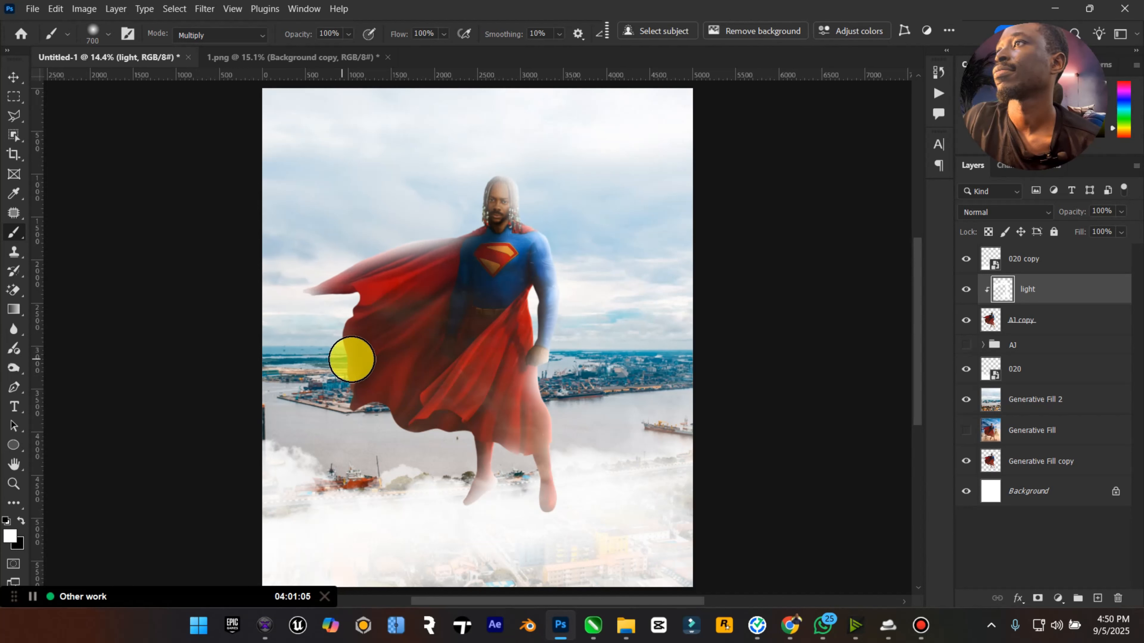
click(312, 325)
click(316, 349)
drag(322, 414, 306, 460)
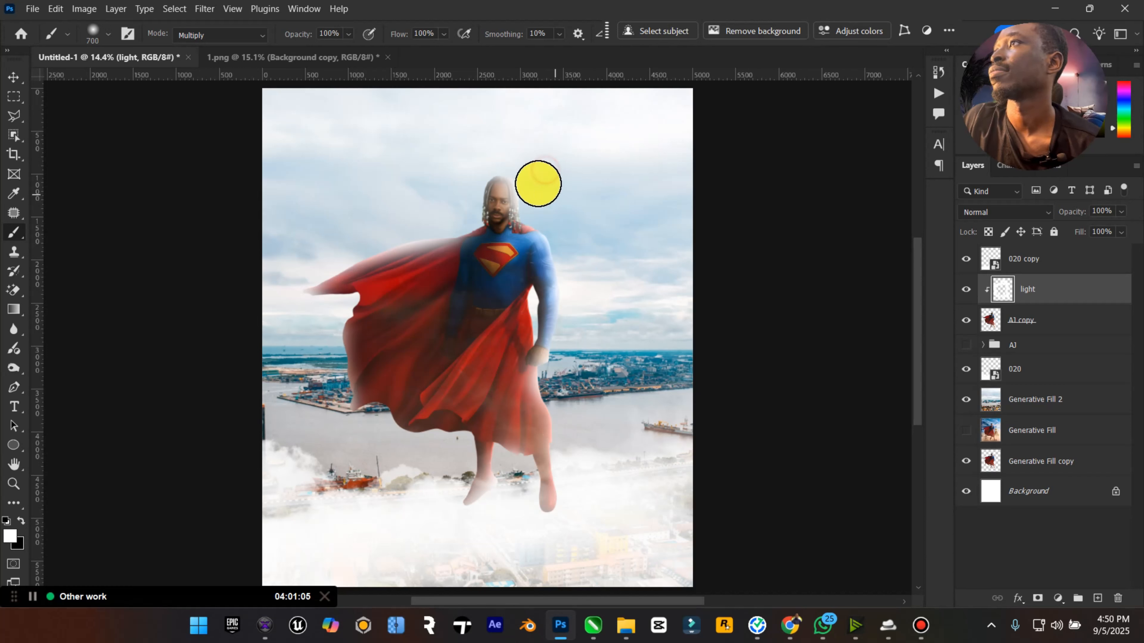
Try the Overlay blend mode on the light layer and compare the figure with the layer hidden and shown.
click(1039, 212)
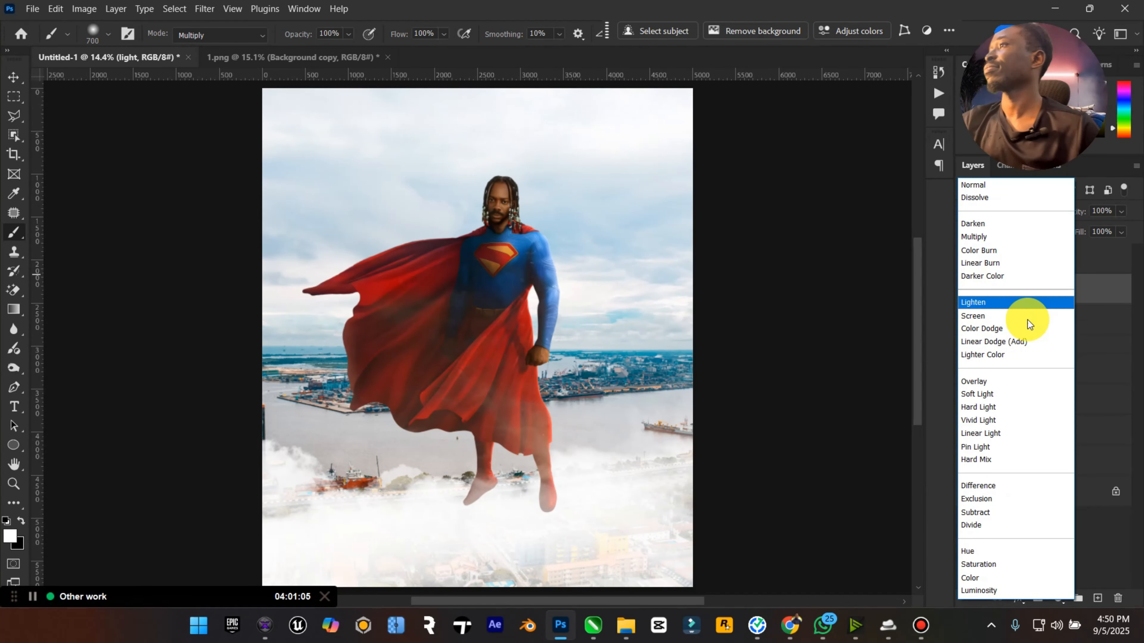
click(1004, 382)
click(967, 289)
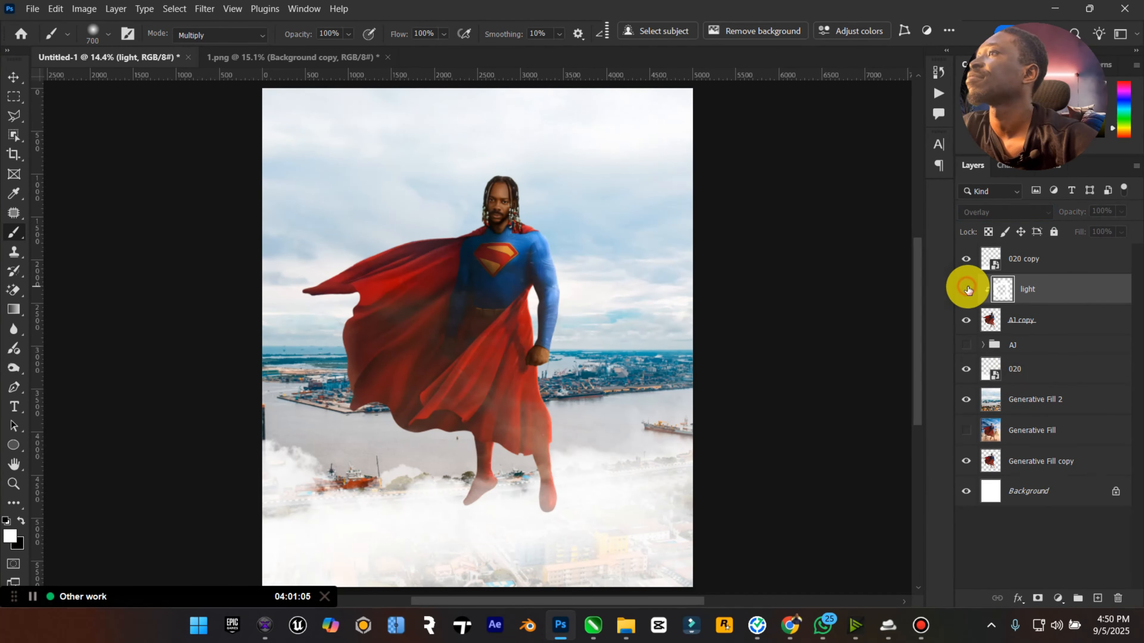
click(967, 289)
Set the light layer's blend mode to Soft Light and compare the figure with the layer hidden and shown.
click(1041, 216)
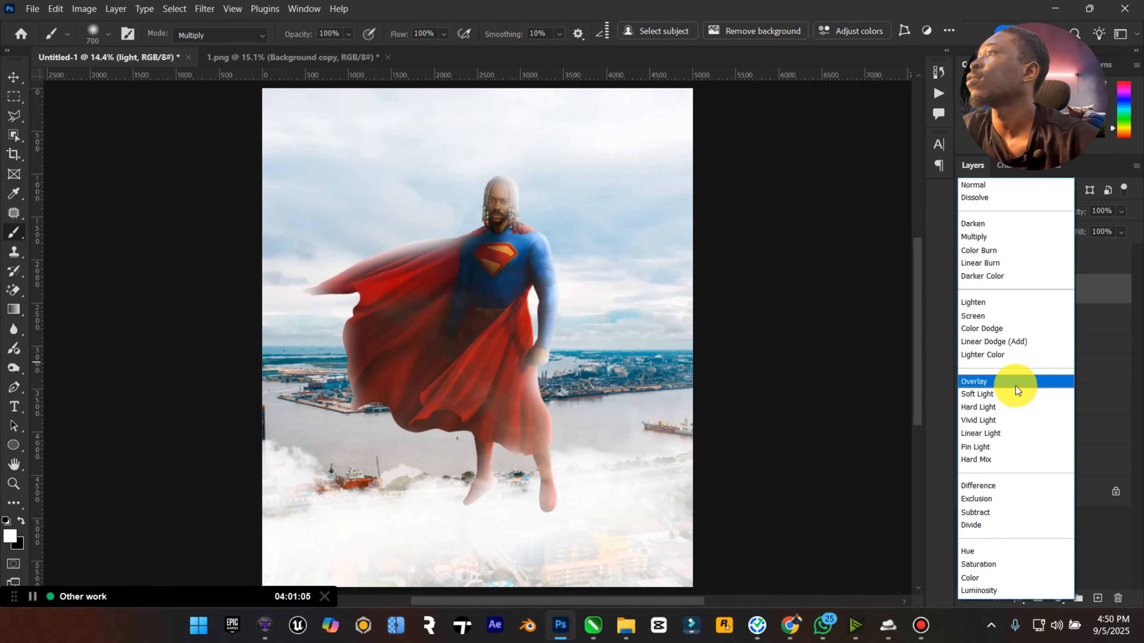
click(1013, 395)
click(964, 288)
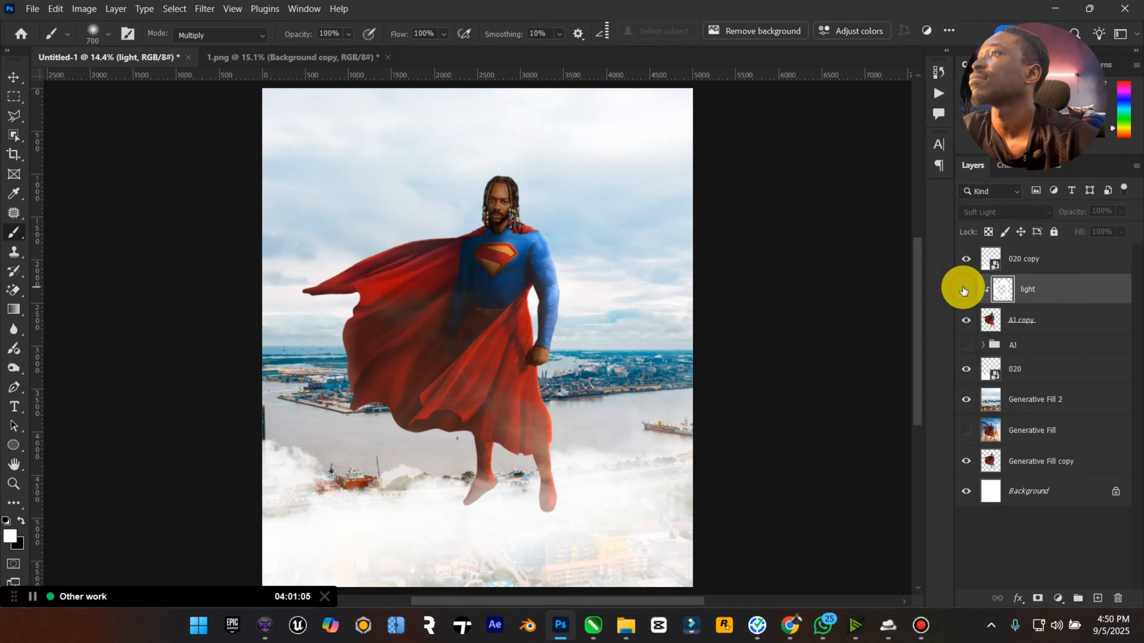
click(965, 289)
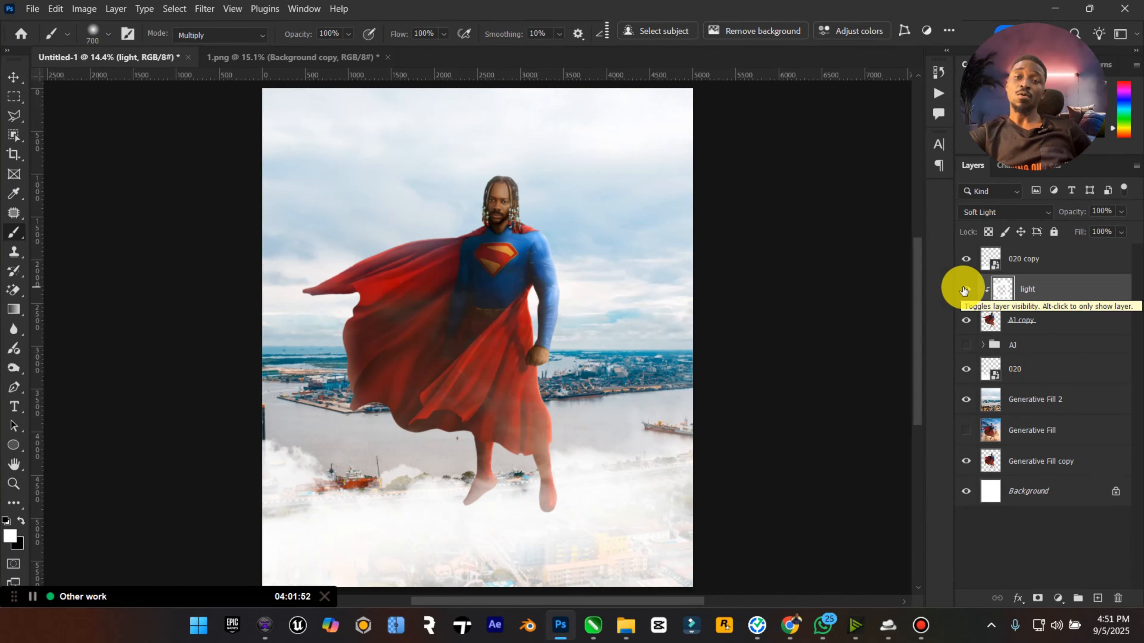
Create a new layer directly above AJ copy, clip it to the figure, and name it shadiw.
click(1083, 320)
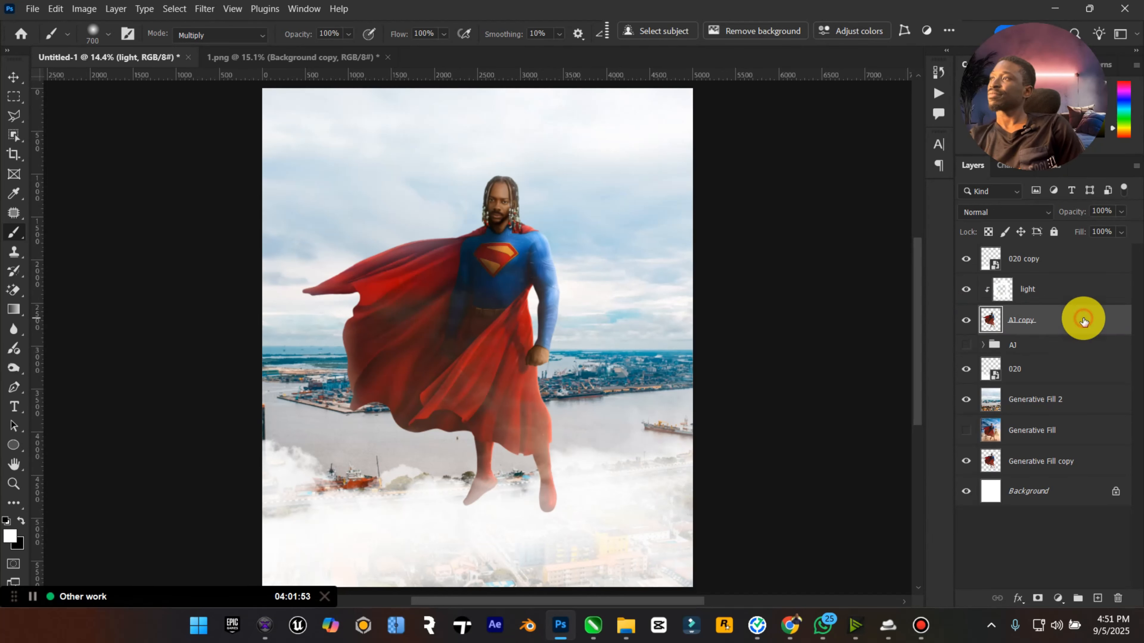
click(1096, 598)
key(ctrl+alt+g)
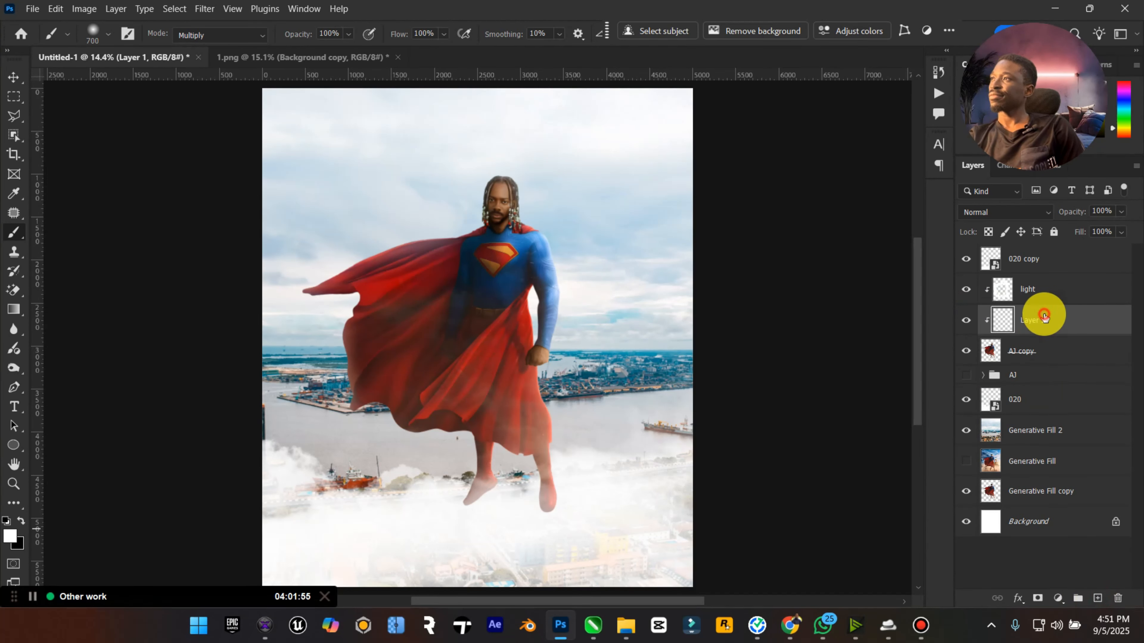
text(shadiw)
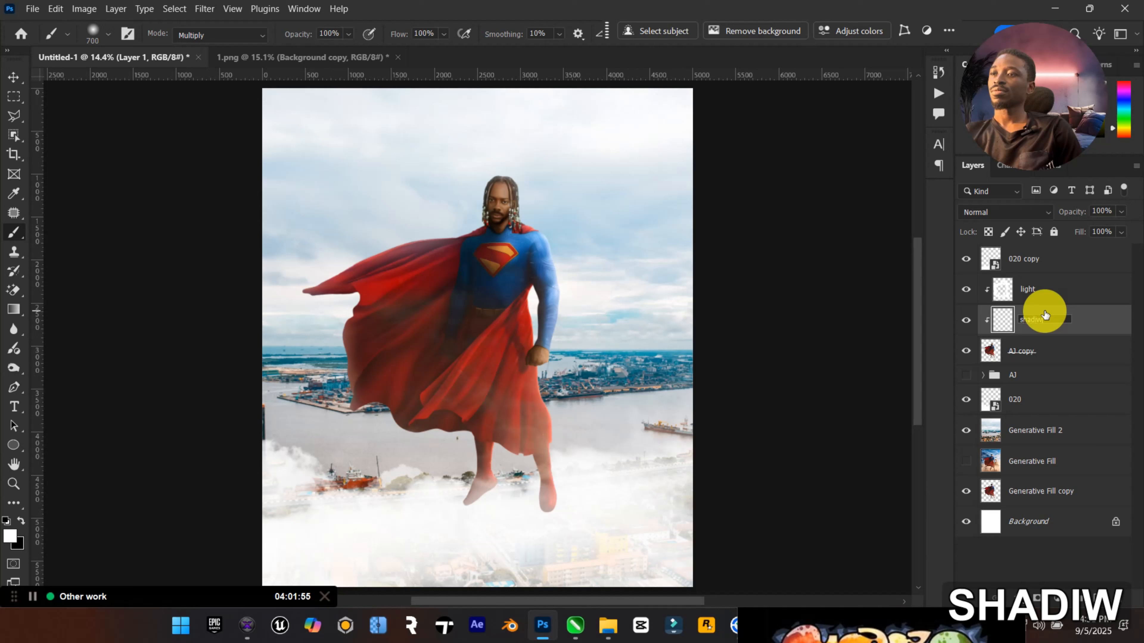
key(Return)
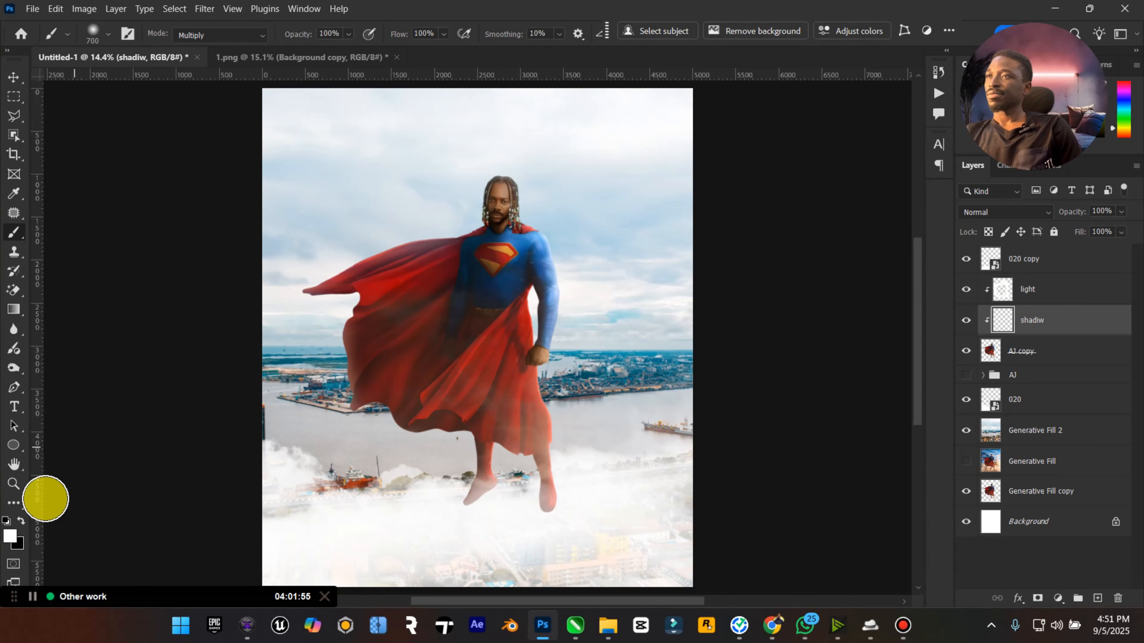
Paint black with a 1200 px soft brush over the figure's cape, torso and legs on the shadiw layer.
click(21, 520)
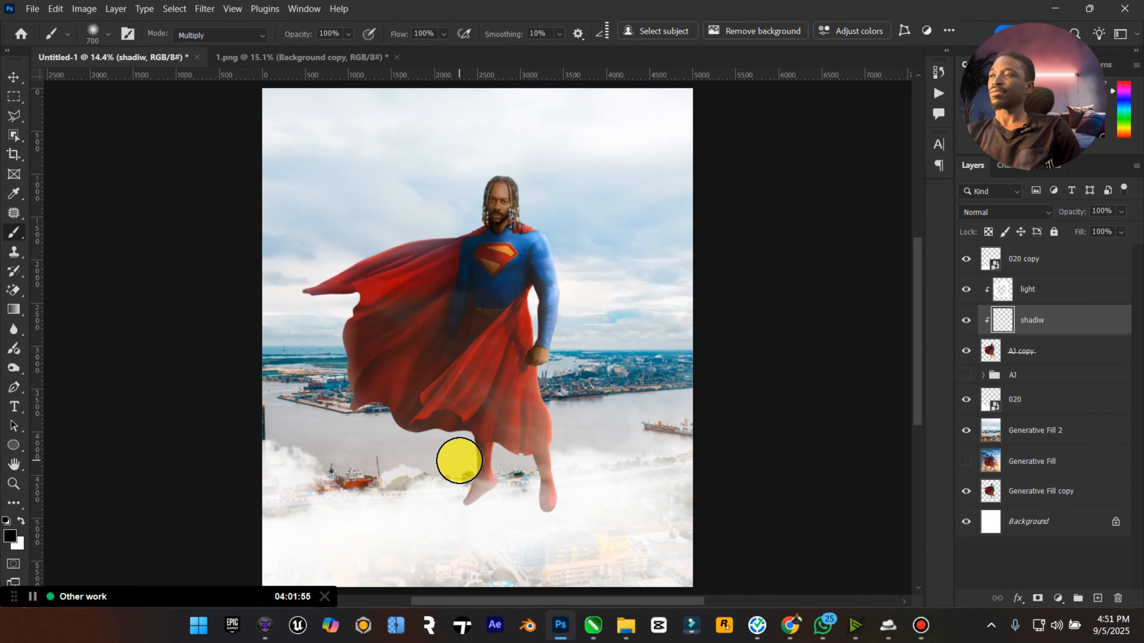
key(bracketright)
key(bracketright)
key(bracketright)
key(bracketright)
mouse_move(459, 460)
mouse_down()
mouse_move(521, 436)
mouse_move(478, 490)
mouse_move(541, 499)
mouse_move(536, 551)
mouse_move(505, 463)
mouse_move(455, 486)
mouse_move(393, 348)
mouse_move(424, 283)
mouse_move(422, 257)
mouse_move(367, 305)
mouse_move(442, 338)
mouse_move(480, 294)
mouse_move(504, 291)
mouse_move(502, 369)
mouse_move(491, 262)
mouse_move(504, 238)
mouse_move(487, 232)
mouse_move(408, 280)
mouse_move(444, 377)
mouse_move(501, 371)
mouse_move(500, 395)
mouse_up()
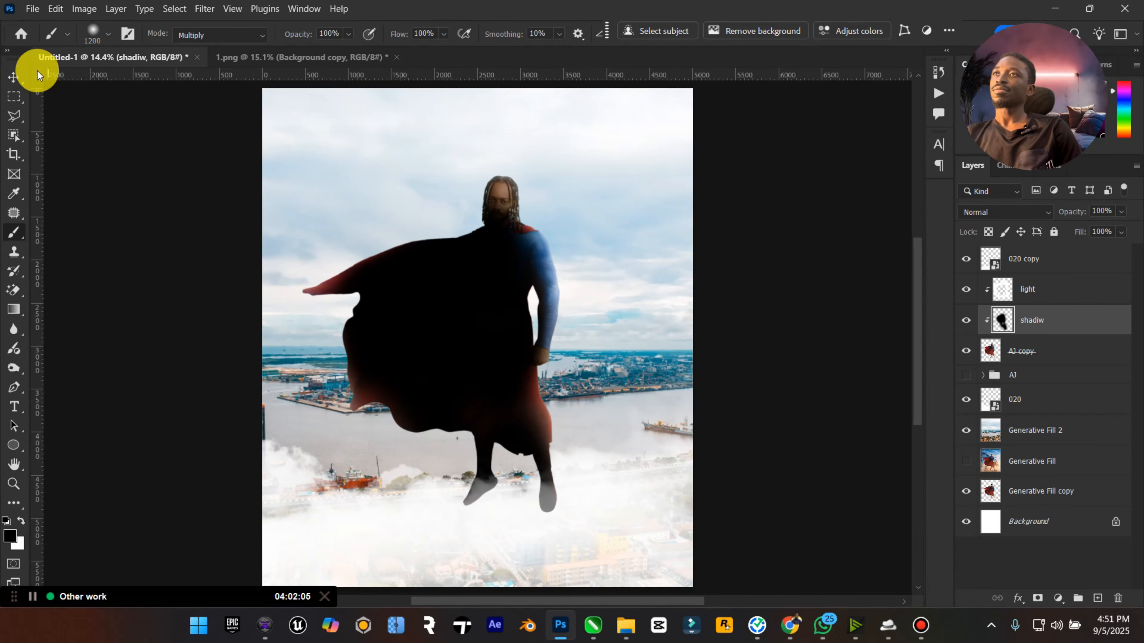
Set the shadiw layer to Multiply with 20% fill and 5% opacity, and check the effect with the layer hidden.
click(18, 76)
click(1027, 215)
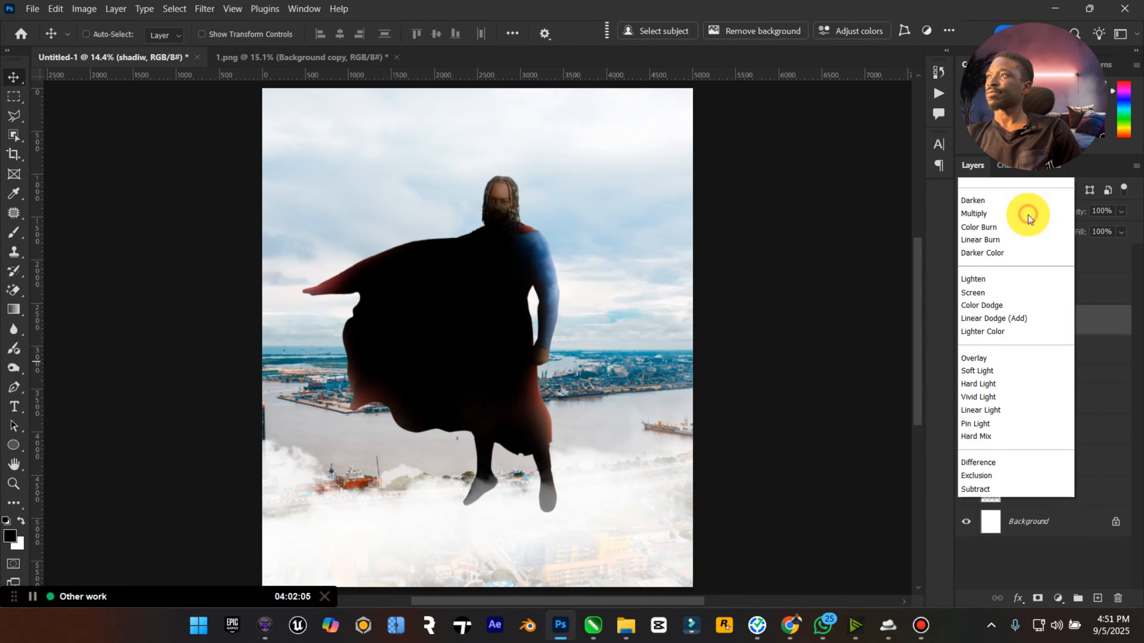
click(1014, 229)
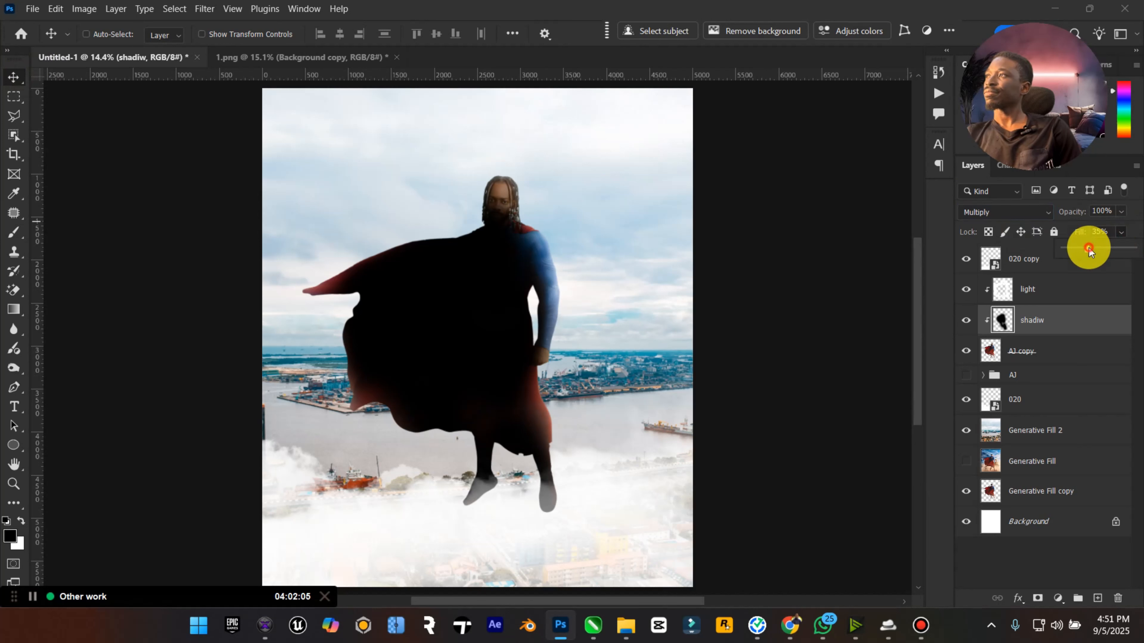
drag(1088, 249, 1086, 248)
click(1120, 212)
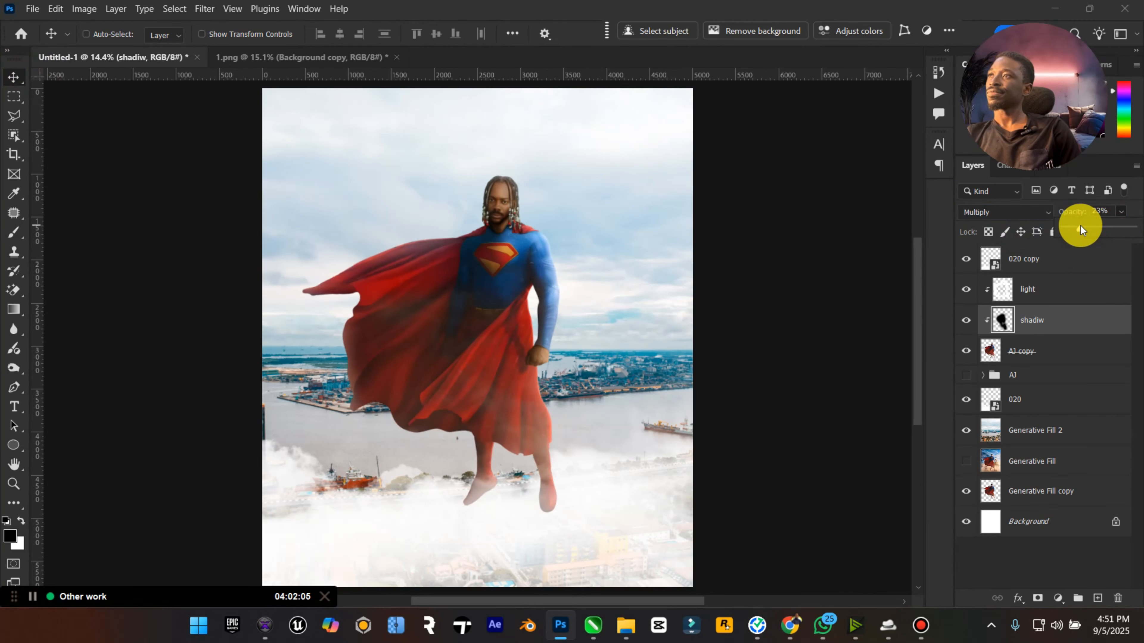
drag(1072, 227, 1069, 231)
click(969, 320)
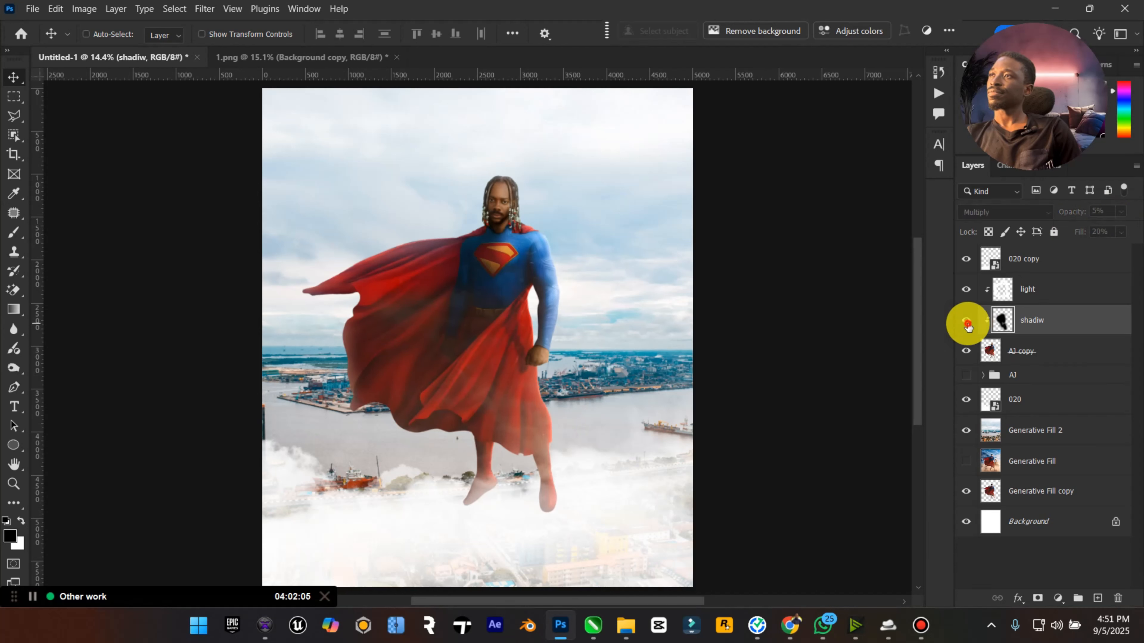
Readjust the shadiw layer to 28% opacity and 18% fill.
click(1112, 232)
click(1118, 213)
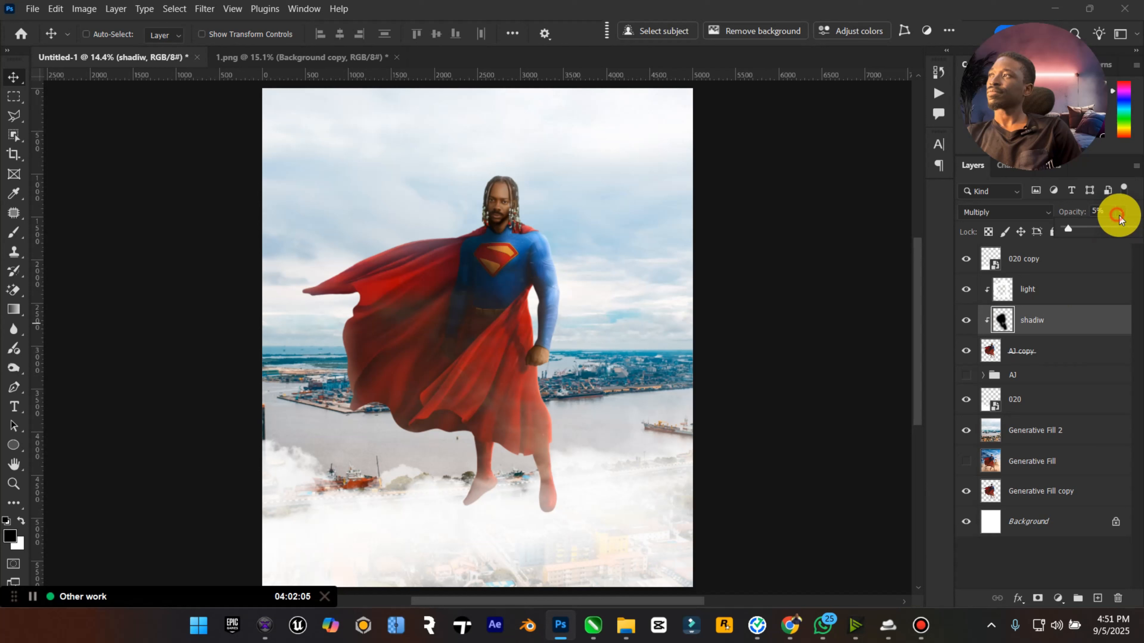
drag(1112, 225, 1083, 229)
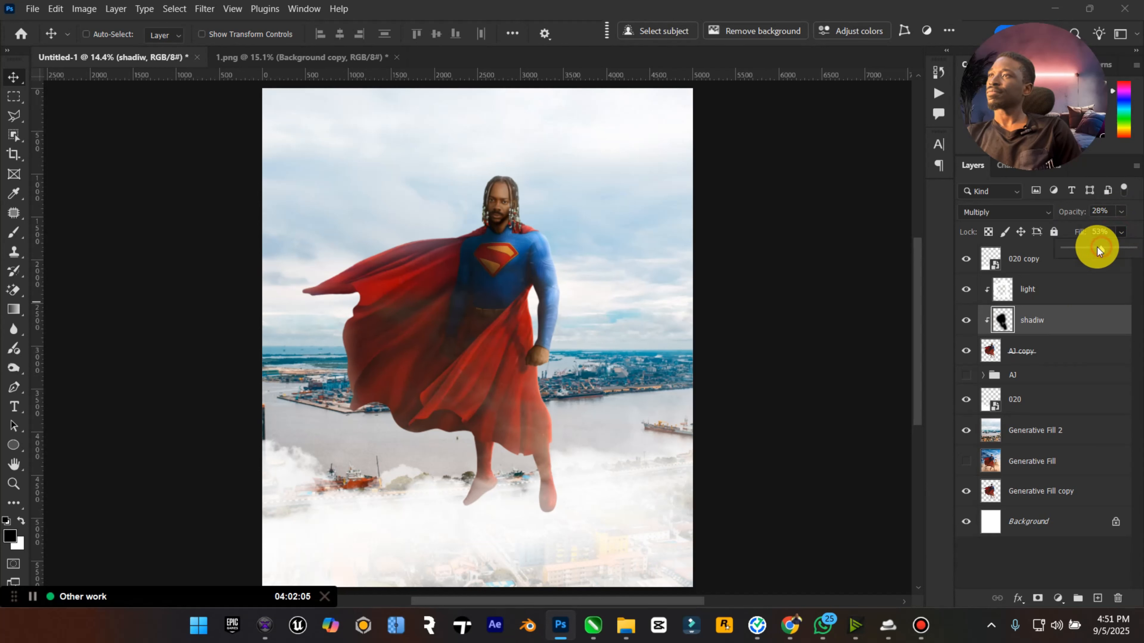
drag(1097, 247, 1078, 249)
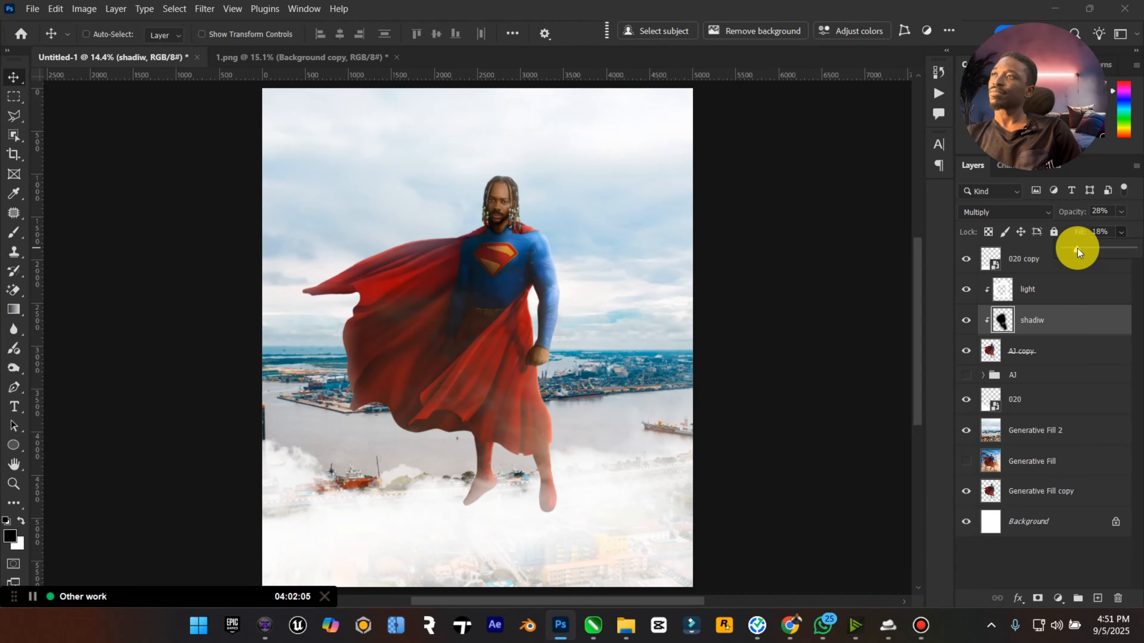
Duplicate the Generative Fill 2 background layer.
click(13, 483)
drag(582, 306, 528, 303)
click(13, 77)
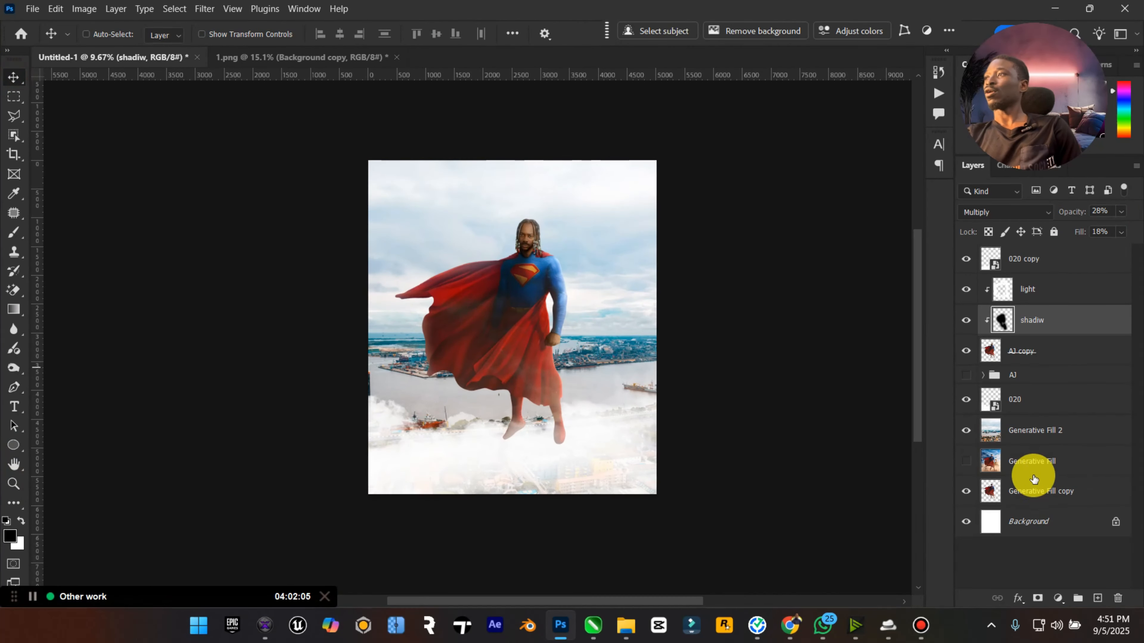
click(1040, 460)
click(1074, 406)
click(1064, 437)
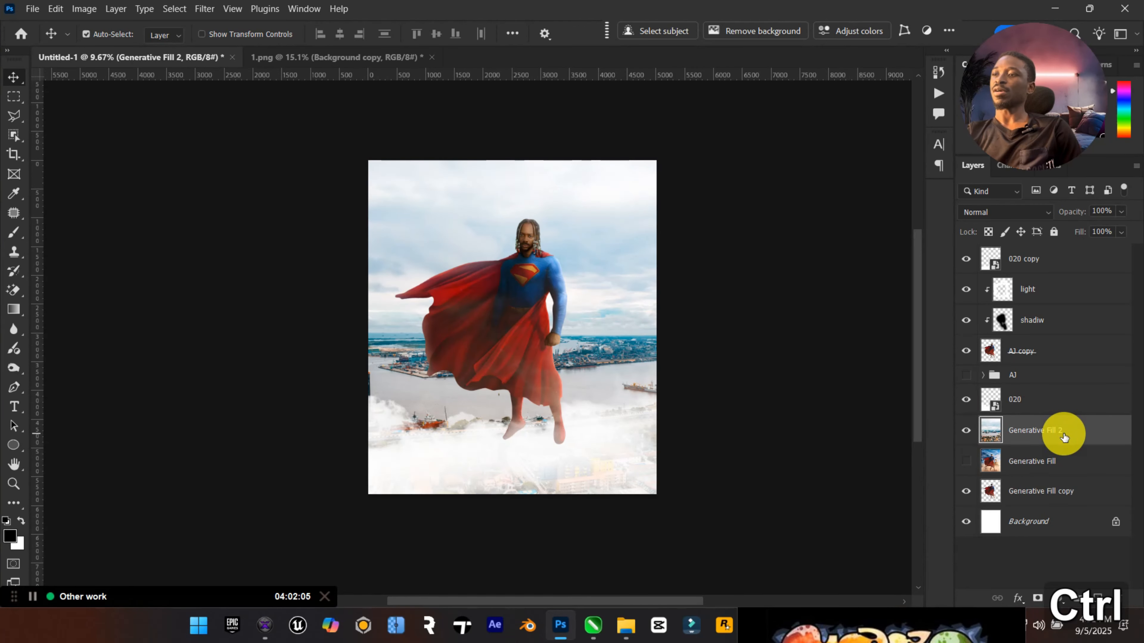
key(ctrl+j)
Apply a Gaussian Blur with a 7.2 pixel radius to the Generative Fill 2 copy layer.
click(196, 9)
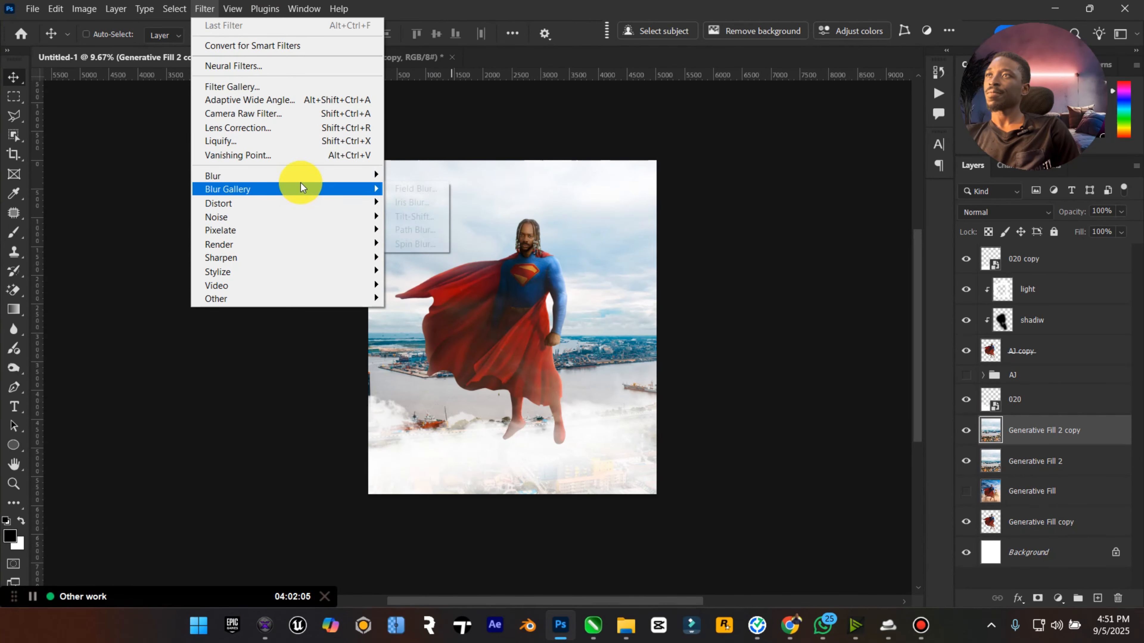
mouse_move(342, 176)
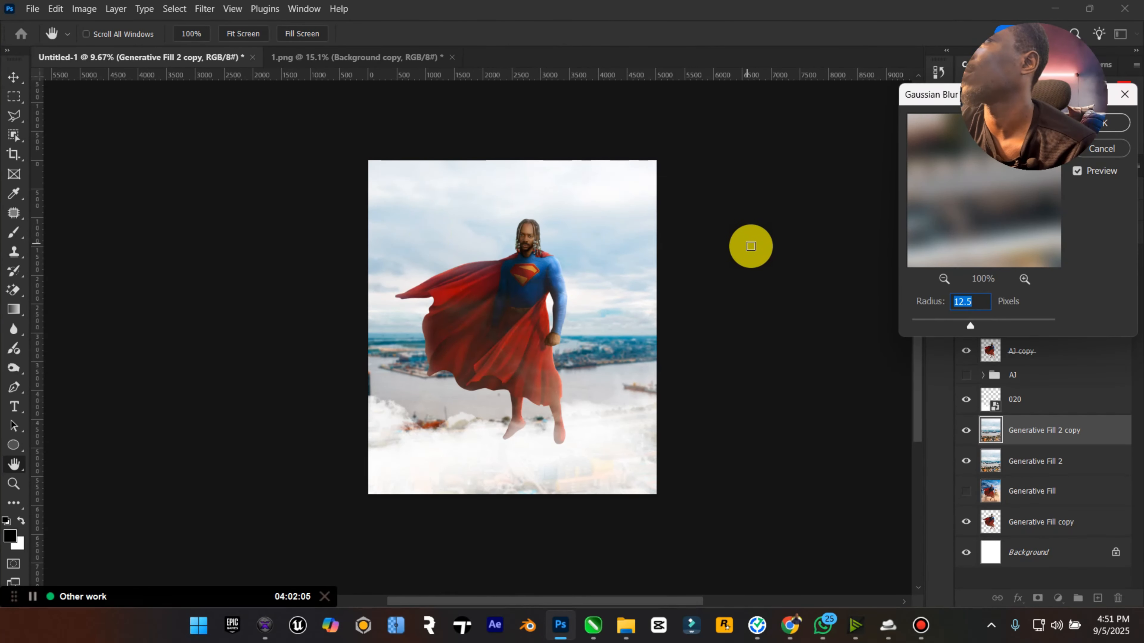
drag(923, 94, 653, 215)
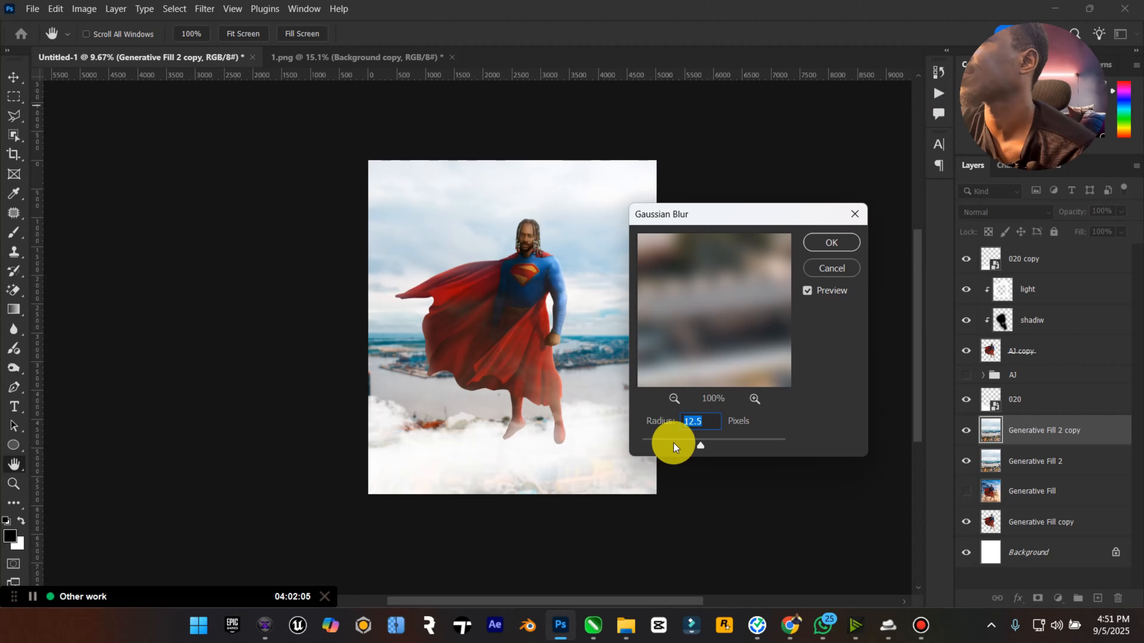
click(674, 444)
click(688, 444)
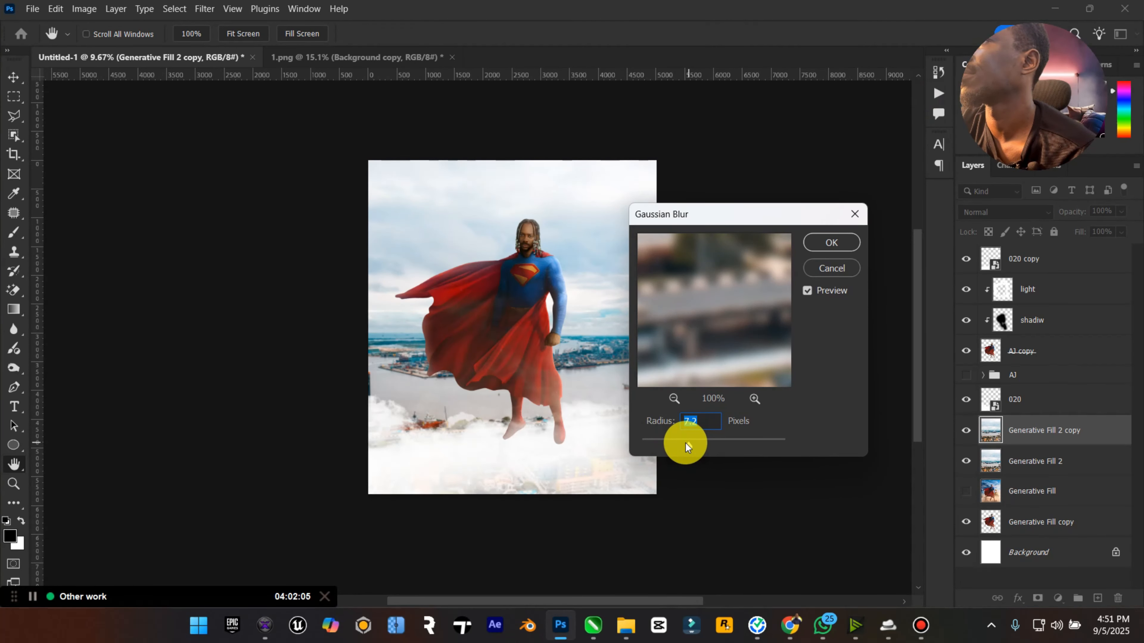
click(829, 245)
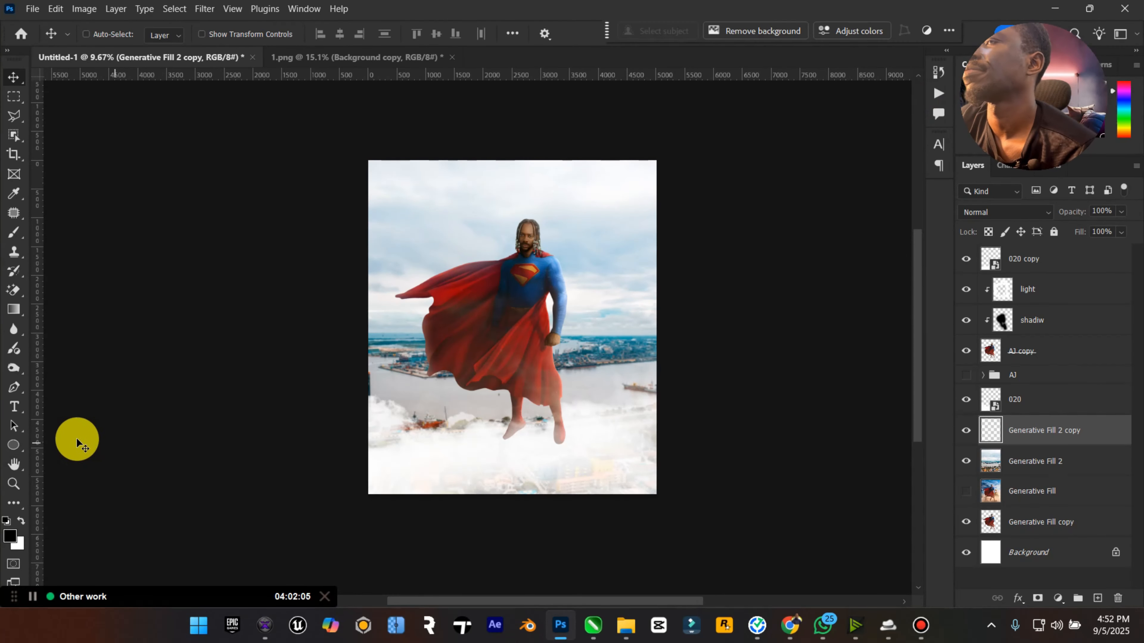
double_click(13, 464)
drag(564, 363, 551, 370)
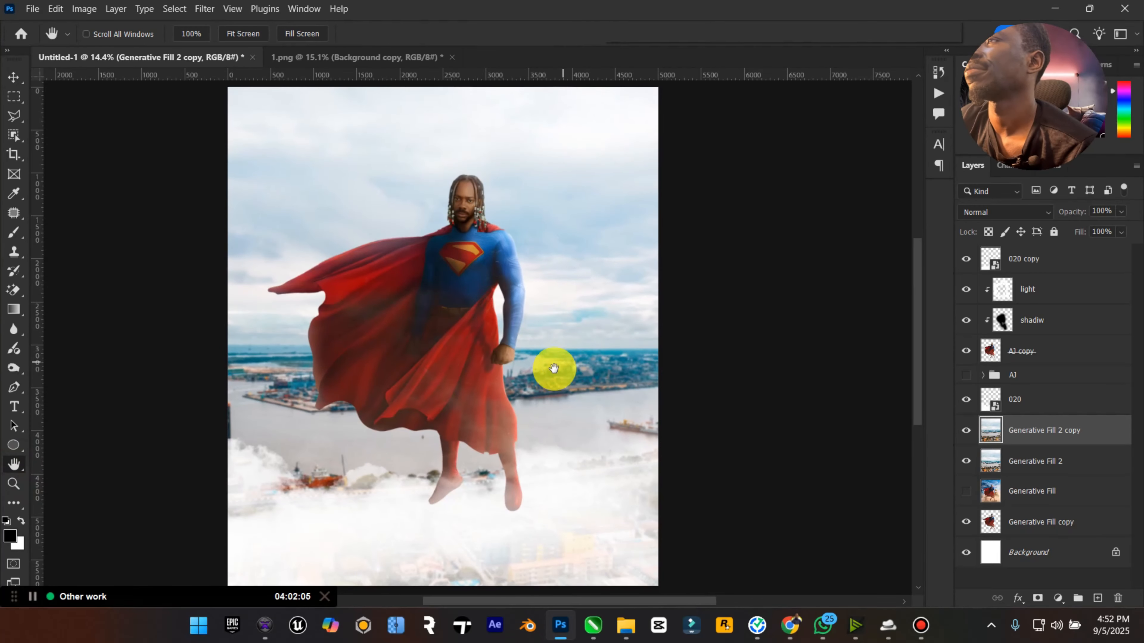
drag(531, 450, 498, 455)
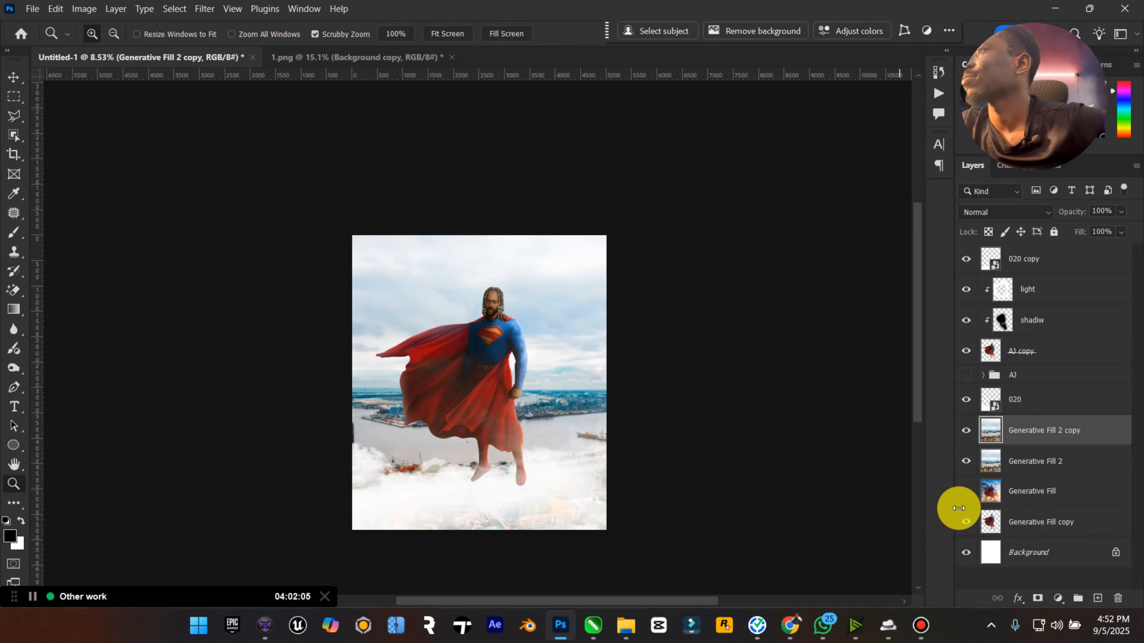
Add a Color Lookup adjustment layer above the 020 copy layer using the _Orange and Blue 16.cube LUT.
click(1070, 254)
click(1057, 598)
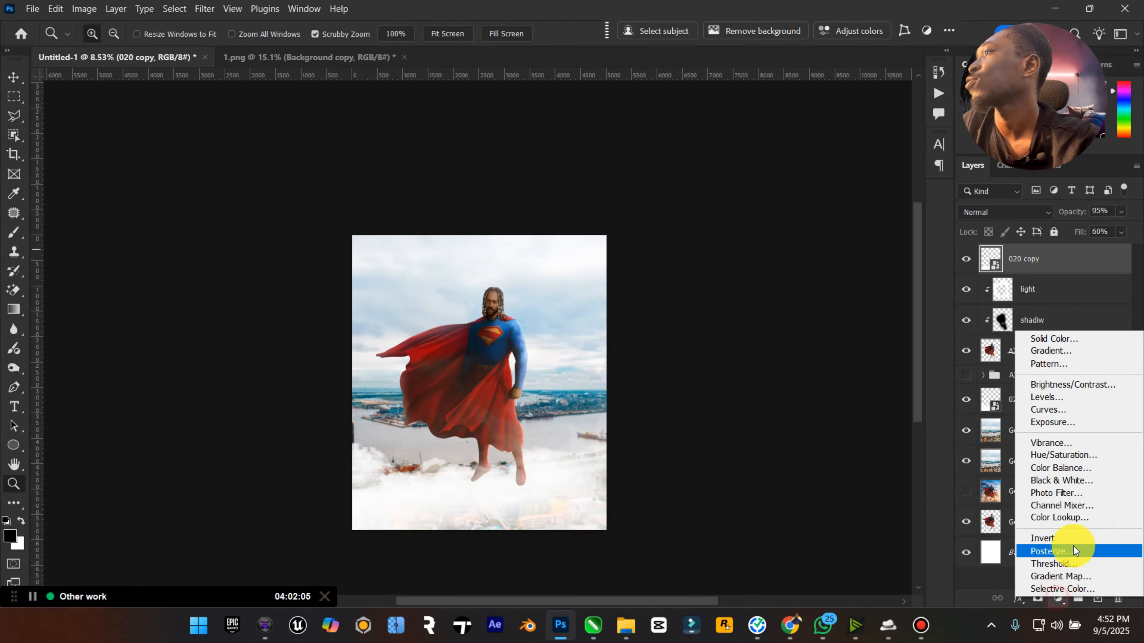
click(1073, 519)
click(1027, 215)
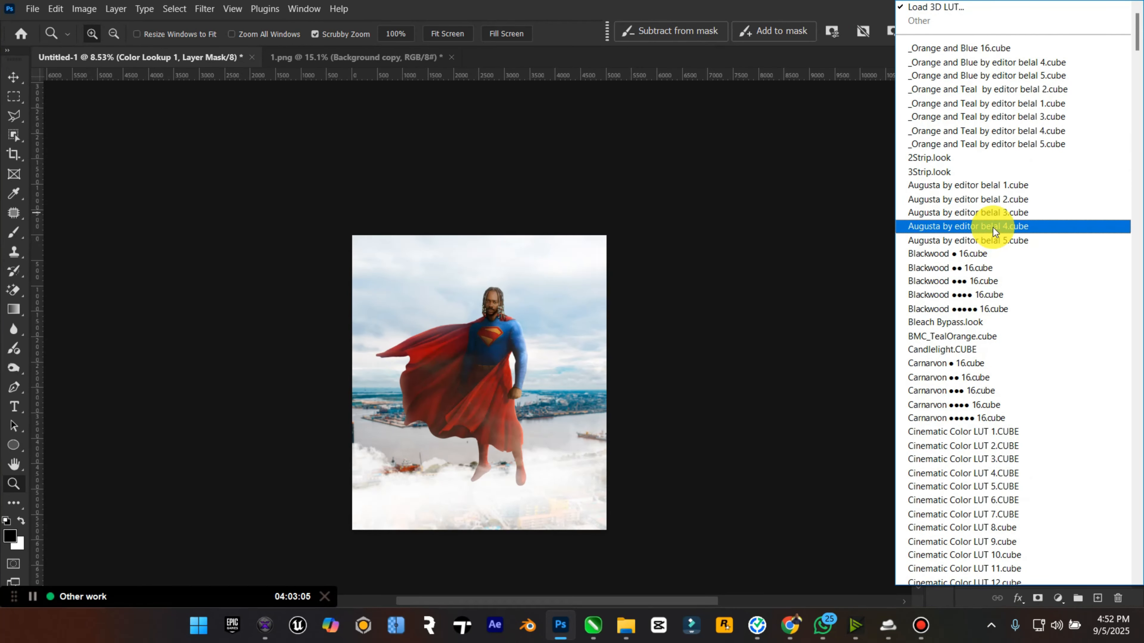
click(960, 47)
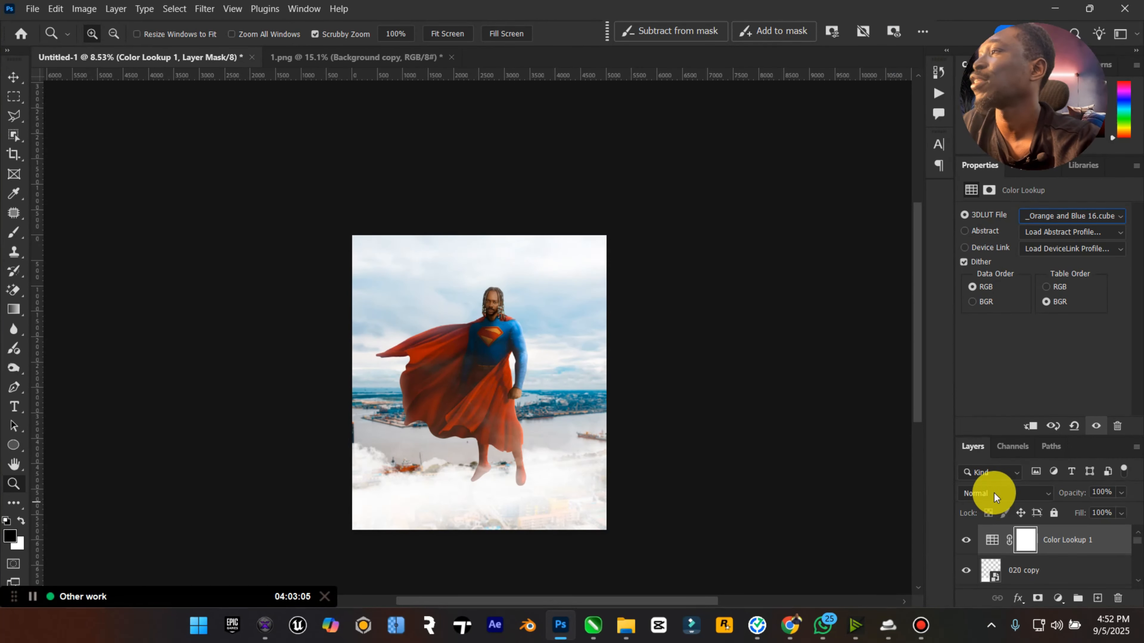
click(971, 544)
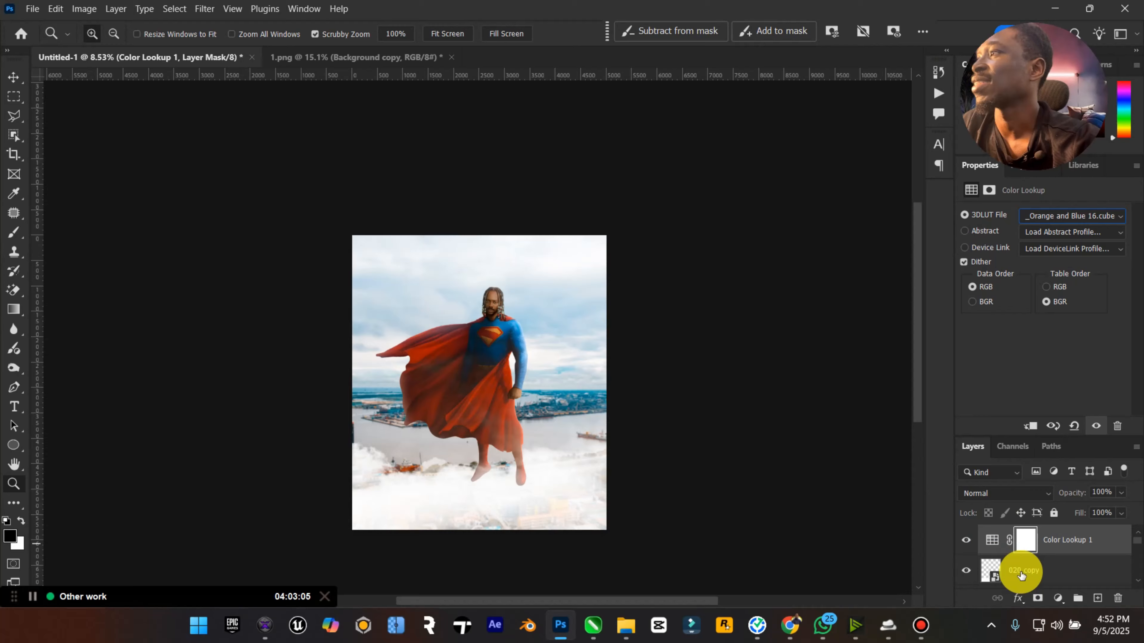
Add a second Color Lookup adjustment layer above the first and load an Urban Reflections LUT.
click(1057, 597)
click(1070, 518)
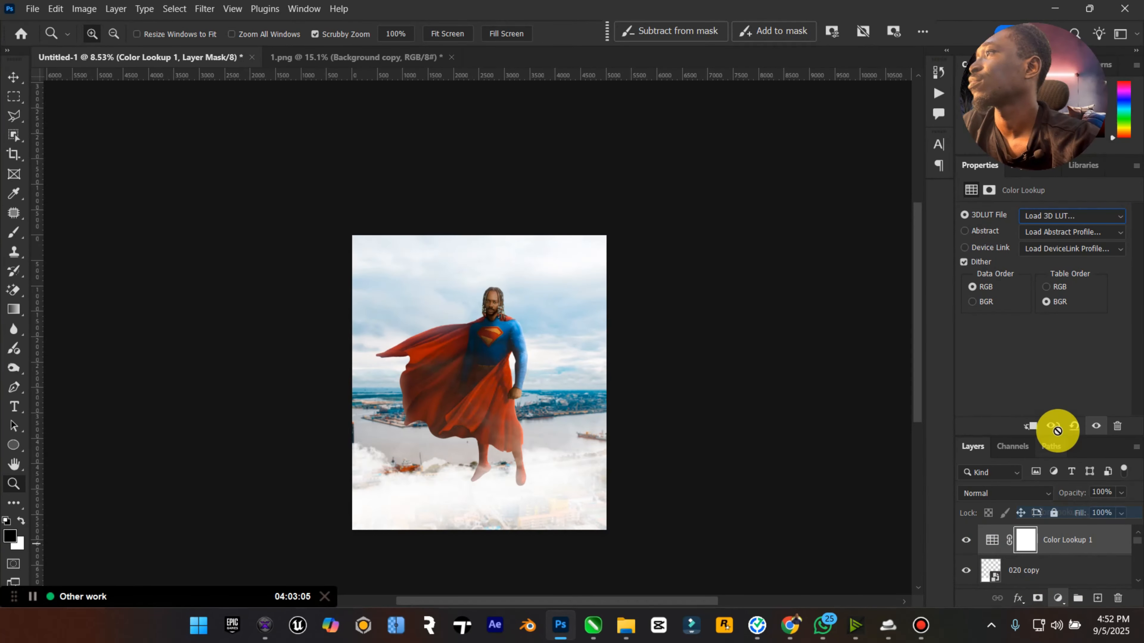
click(1085, 212)
drag(1135, 32, 1126, 455)
click(983, 63)
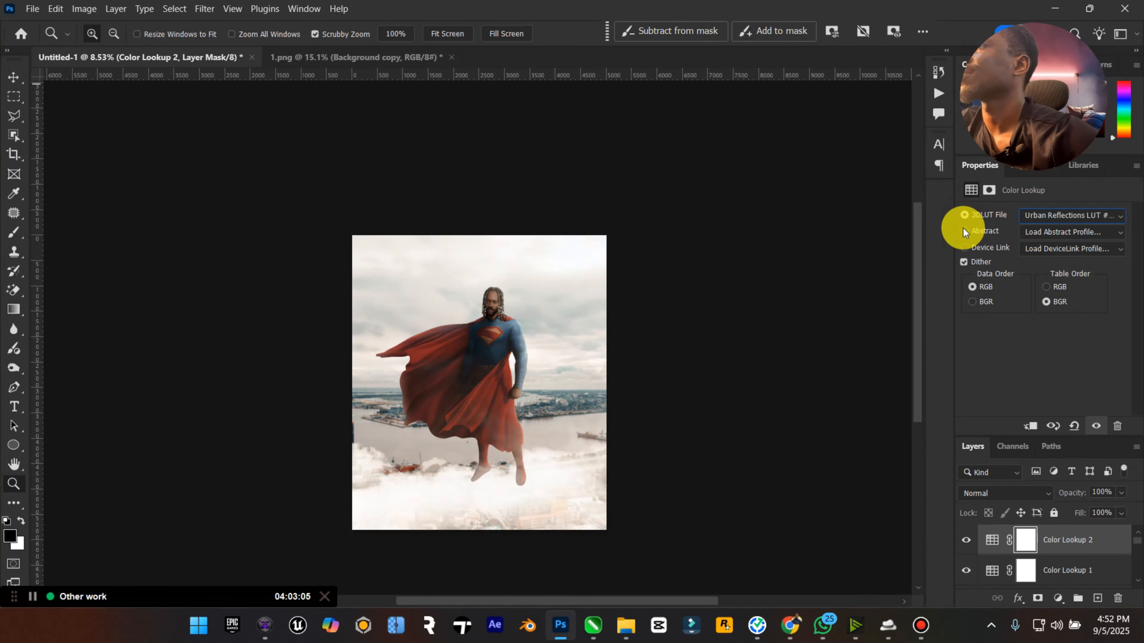
Cycle through the Urban Reflections LUT variants on Color Lookup 2, keep a muted teal look, and close the adjustment's properties.
double_click(14, 464)
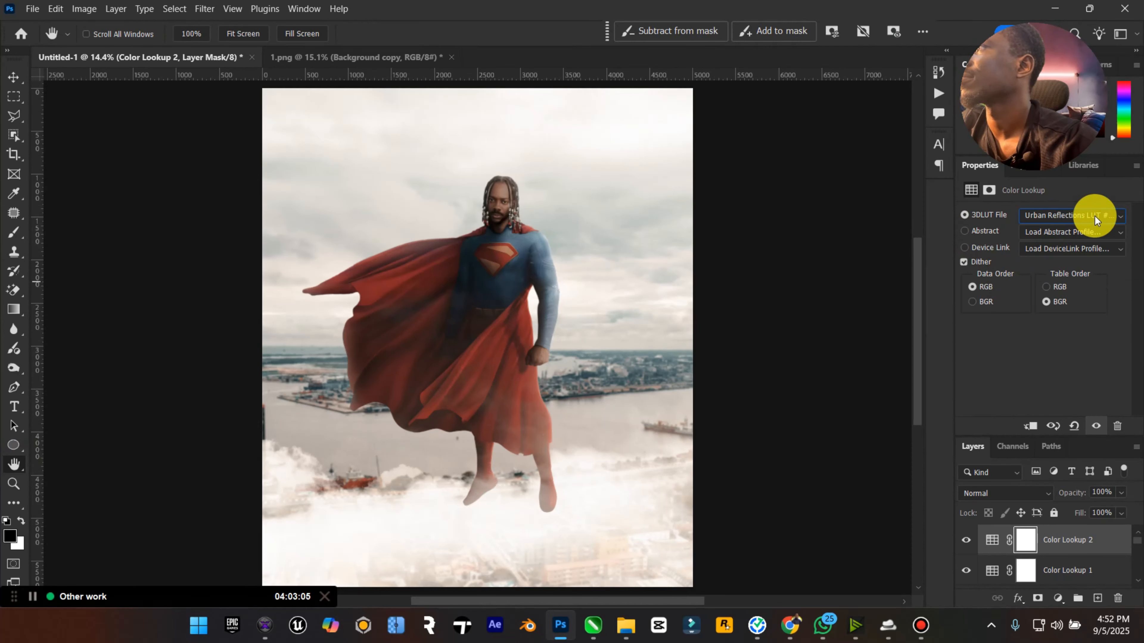
scroll(1095, 216, down, 2)
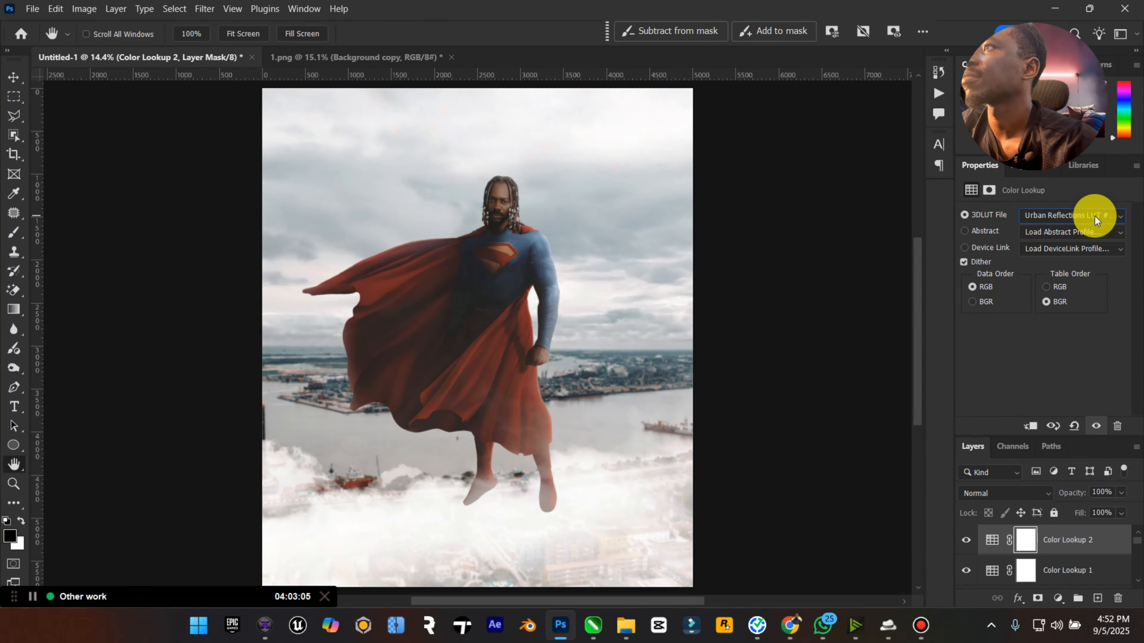
scroll(1094, 217, down, 3)
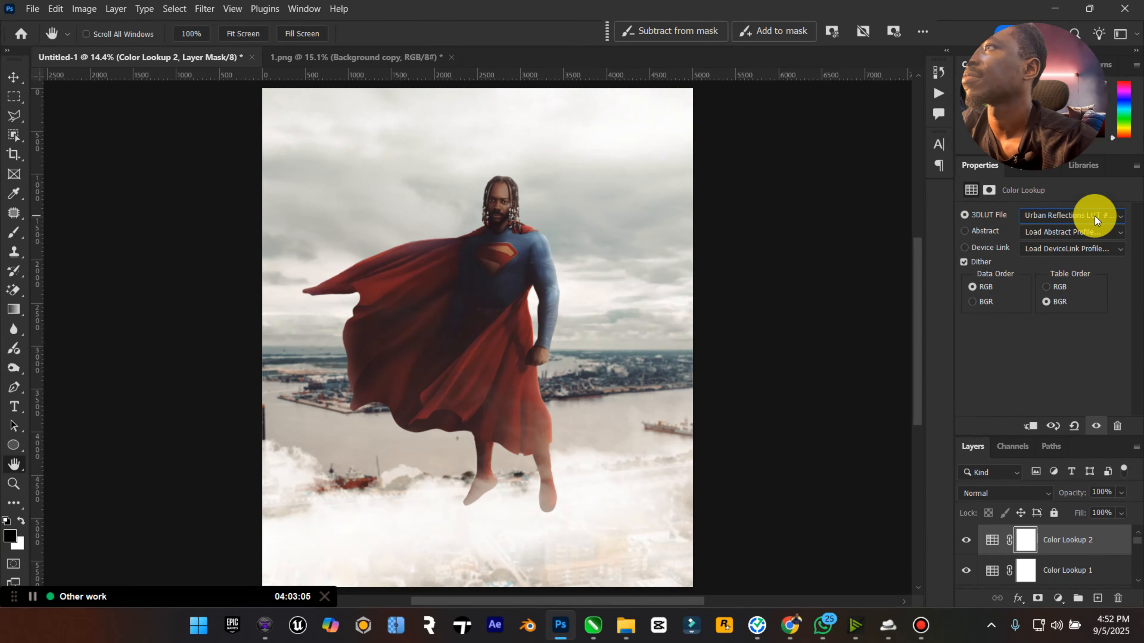
scroll(1094, 217, down, 1)
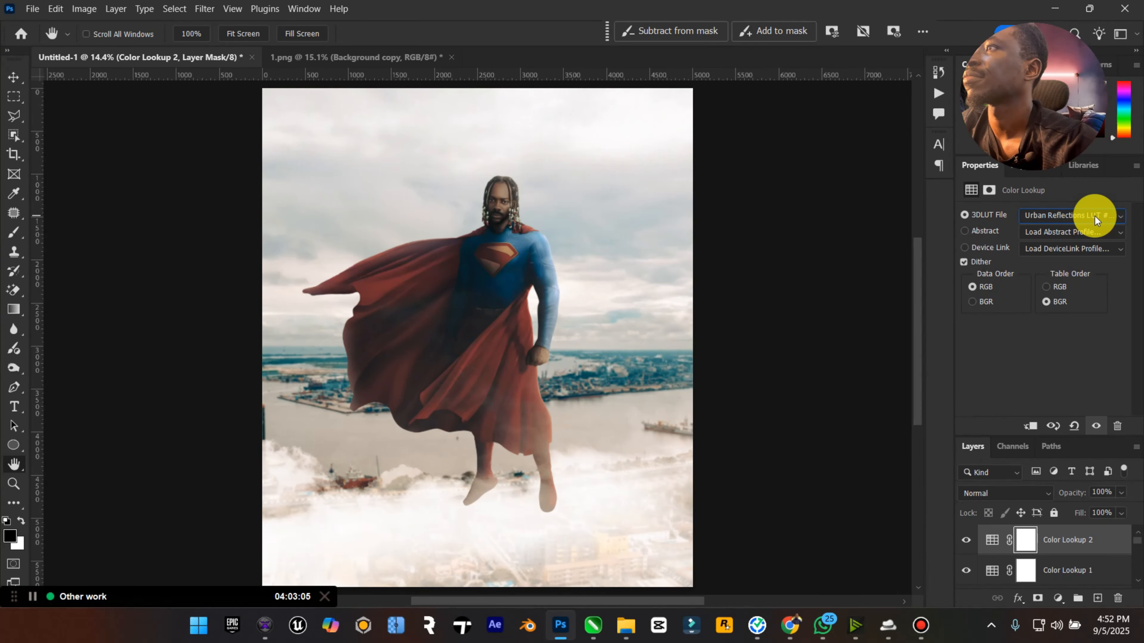
scroll(1094, 216, down, 1)
scroll(1095, 216, down, 1)
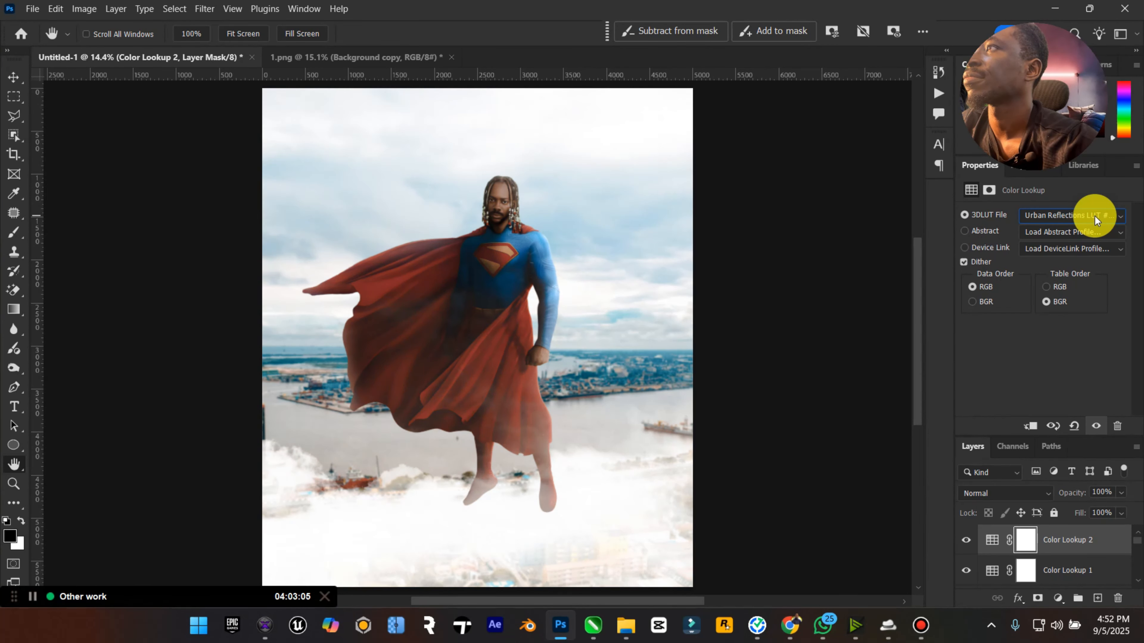
scroll(1095, 216, down, 1)
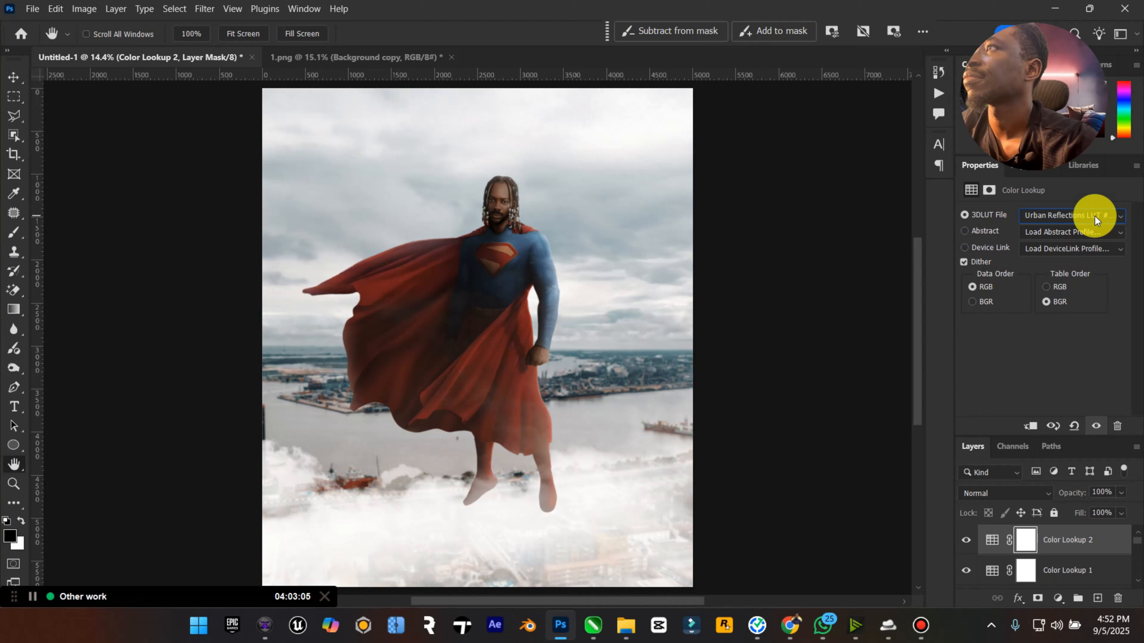
scroll(1094, 216, down, 1)
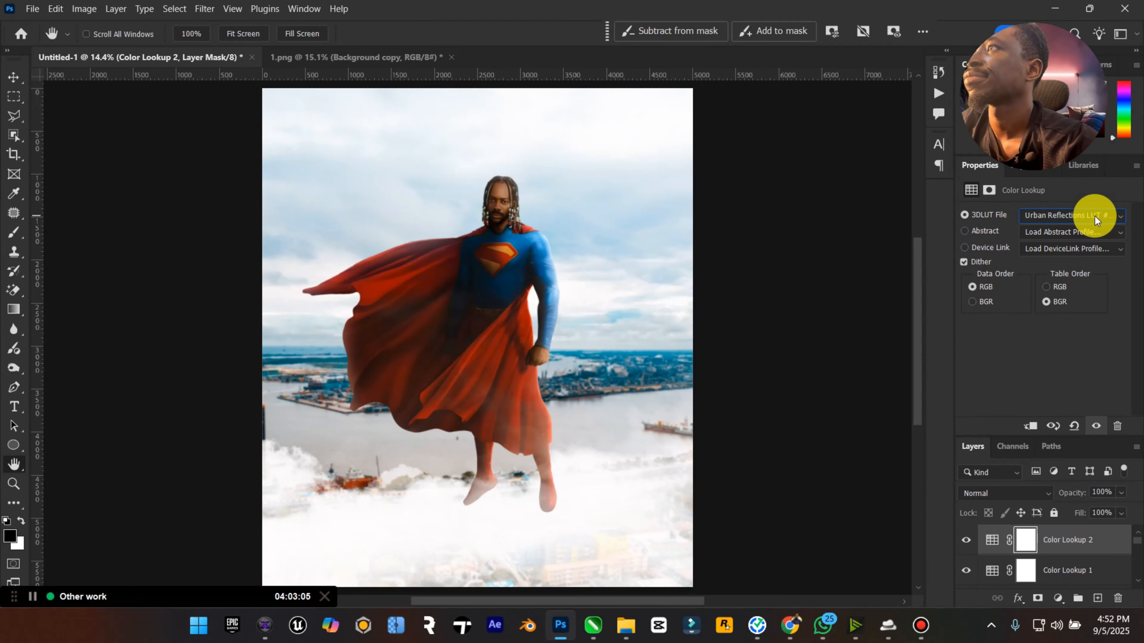
scroll(1094, 216, down, 1)
scroll(1095, 216, down, 1)
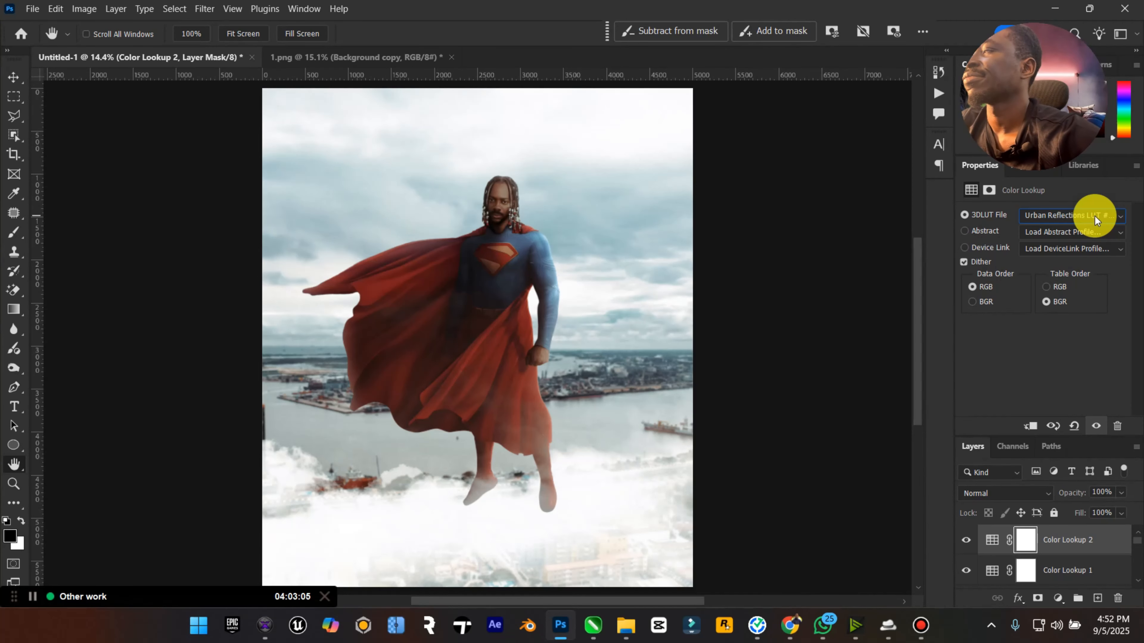
click(1136, 167)
click(1080, 187)
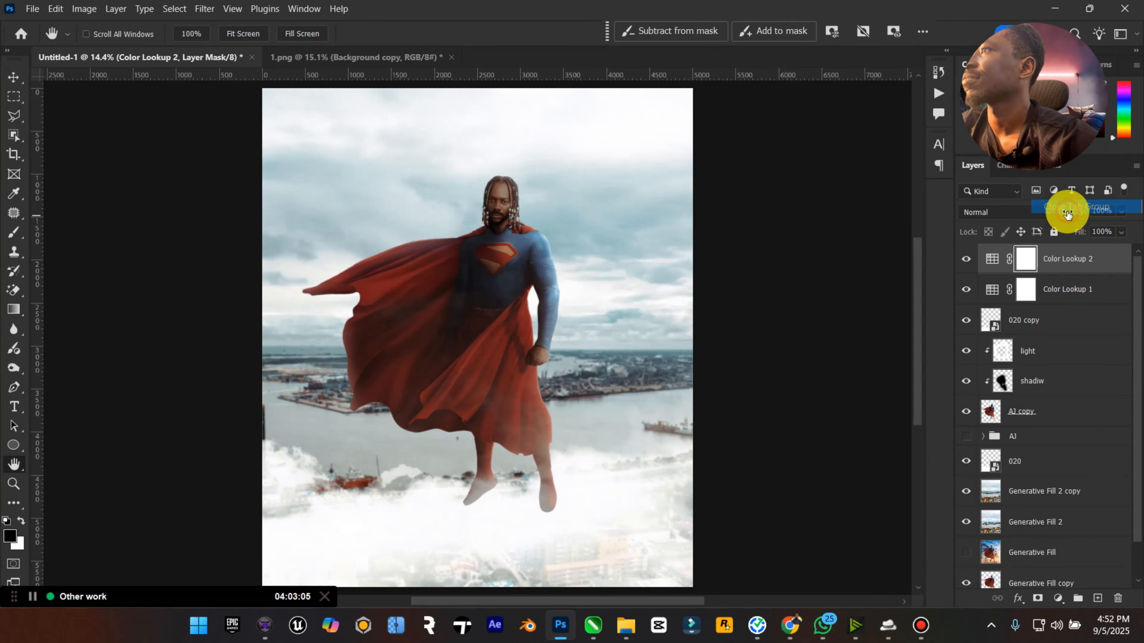
Add a third Color Lookup adjustment layer on top, trying 3Strip.look before applying the Augusta by editor belal 3 LUT.
click(17, 481)
drag(594, 401, 556, 411)
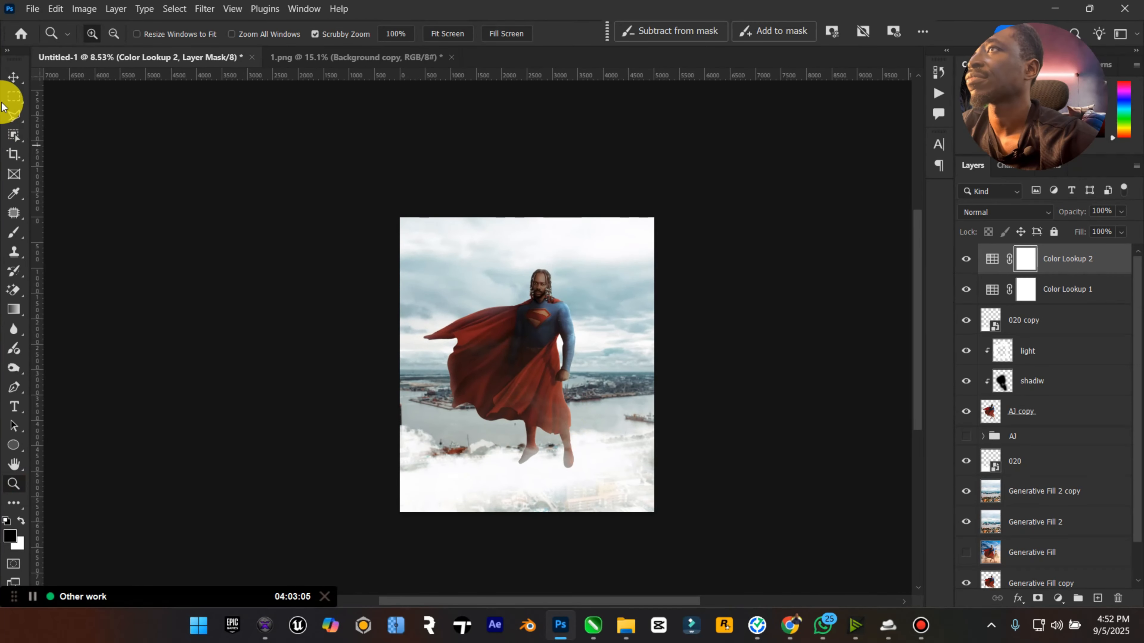
click(13, 79)
click(1057, 598)
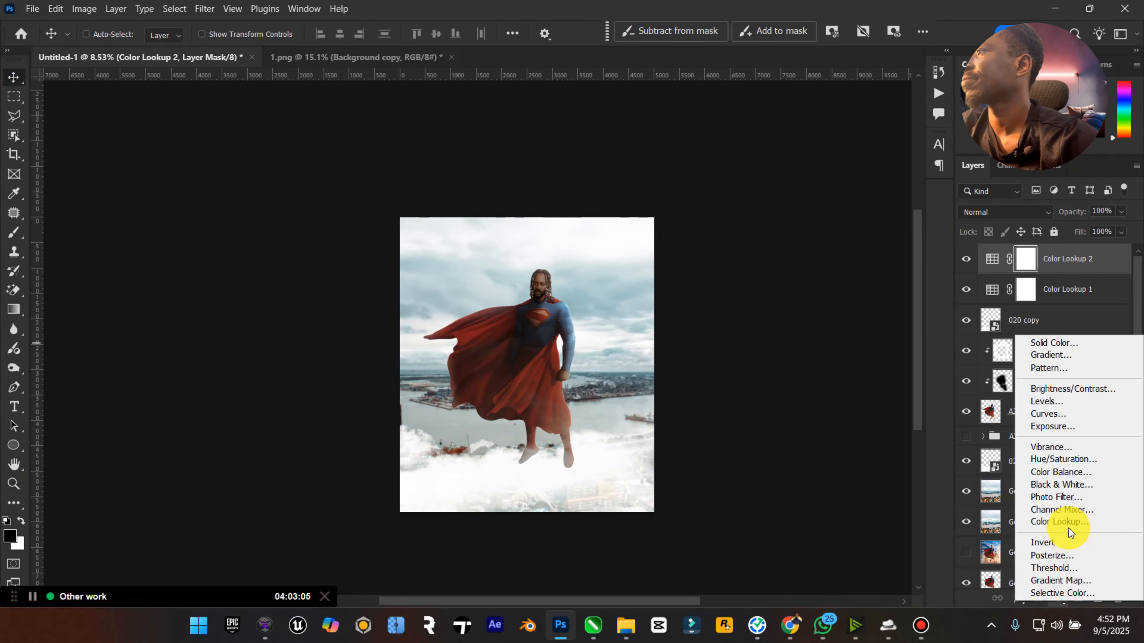
click(1068, 527)
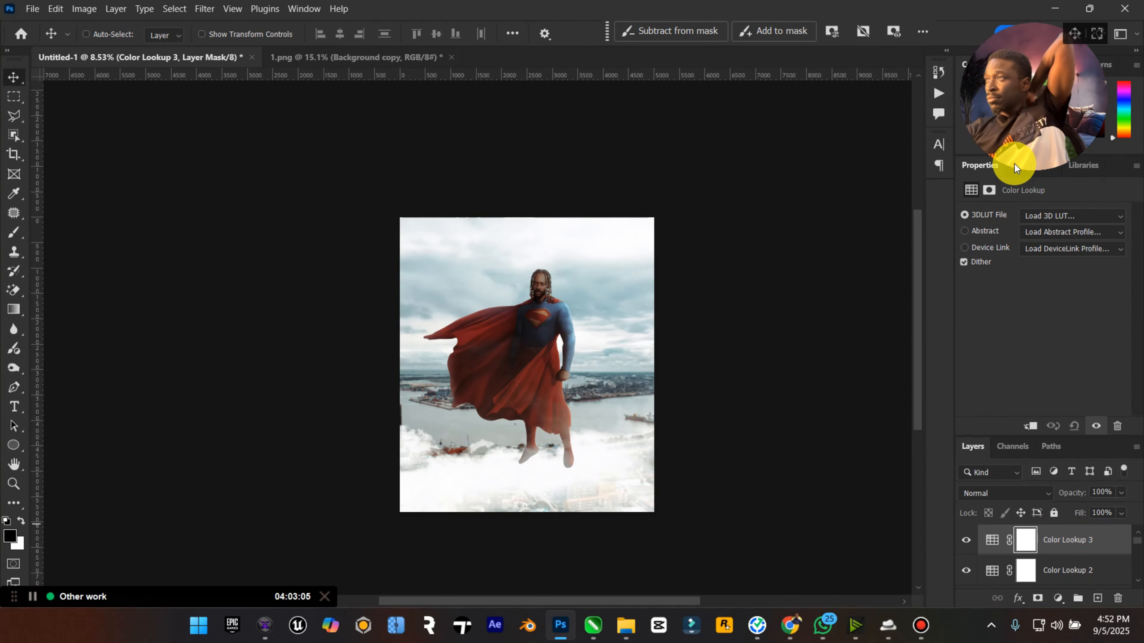
click(1064, 216)
click(973, 166)
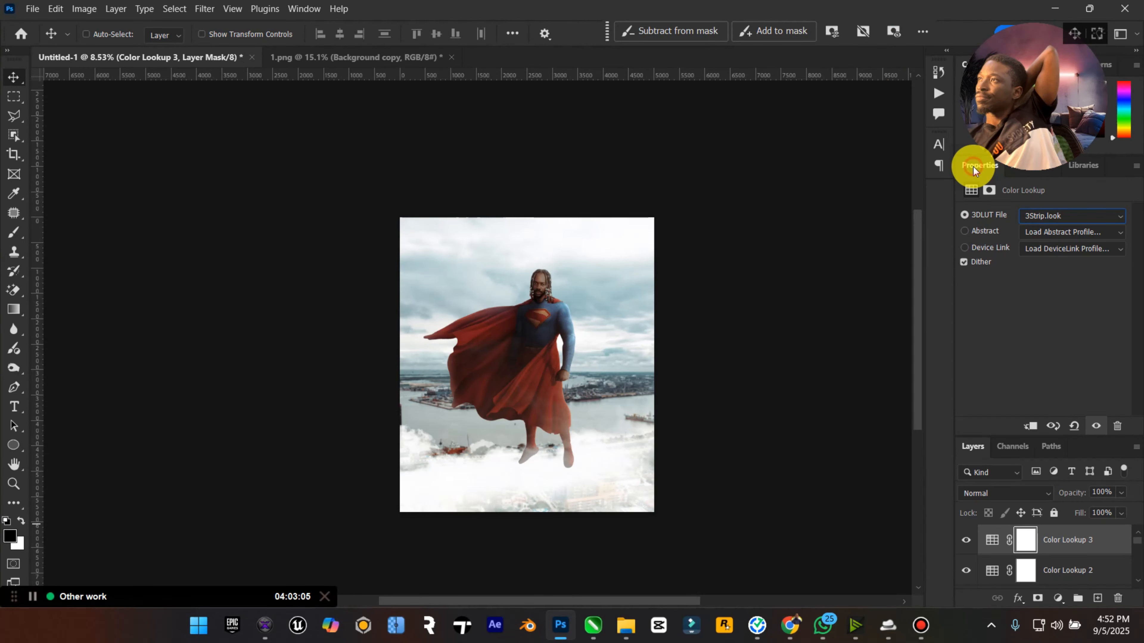
click(1040, 218)
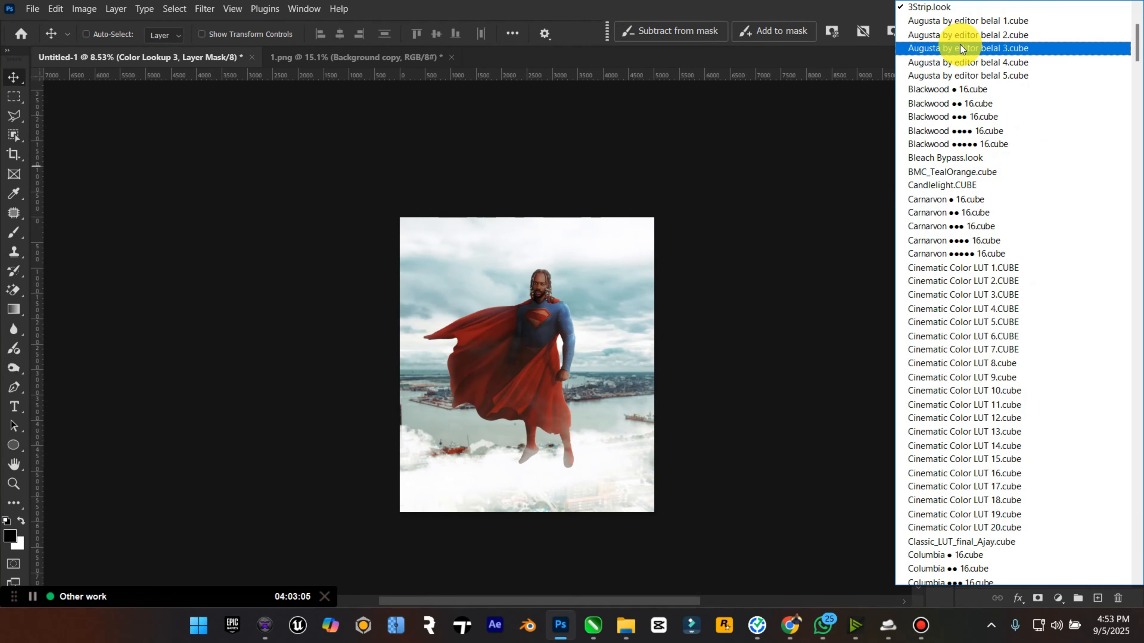
click(959, 45)
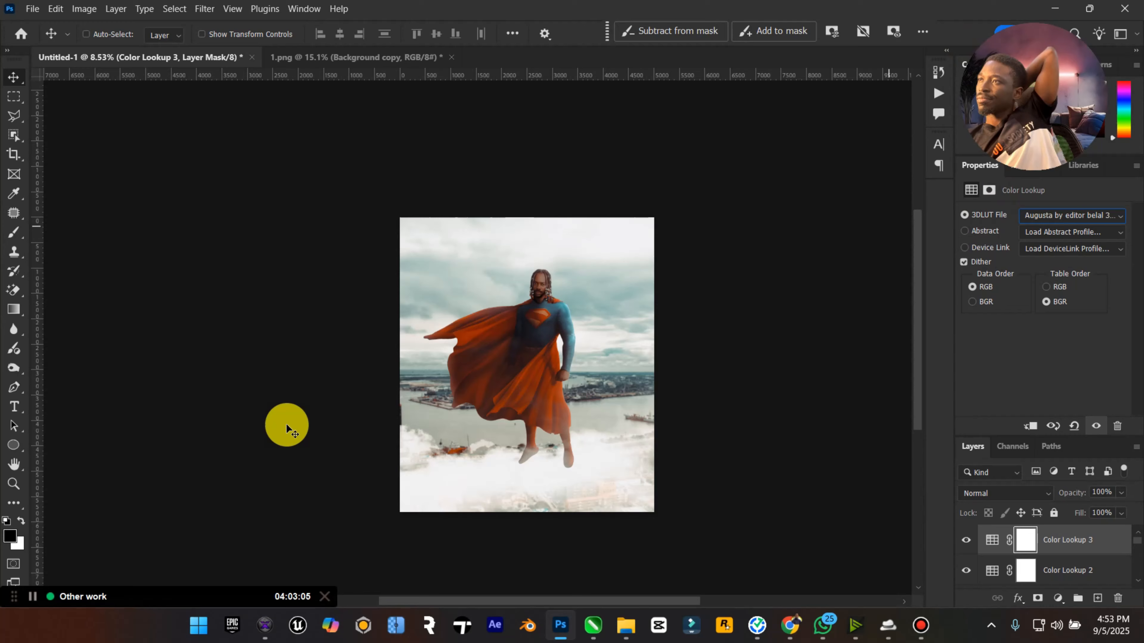
double_click(13, 464)
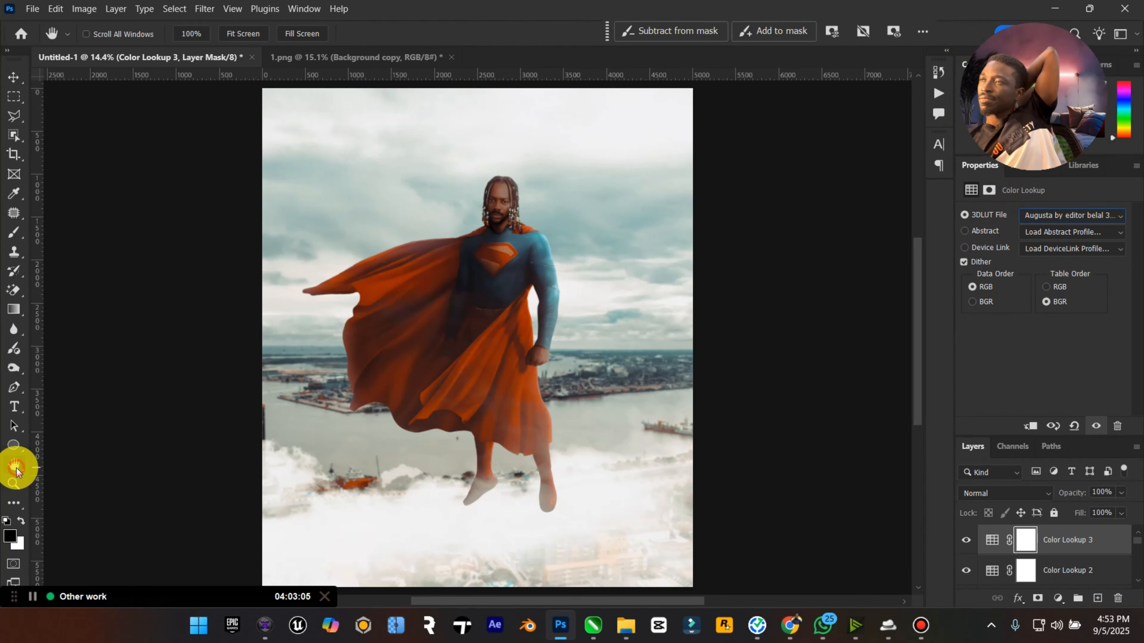
Try Cinematic Color LUT 1, 2 and 15 on the Color Lookup 3 layer.
click(1095, 213)
click(1019, 226)
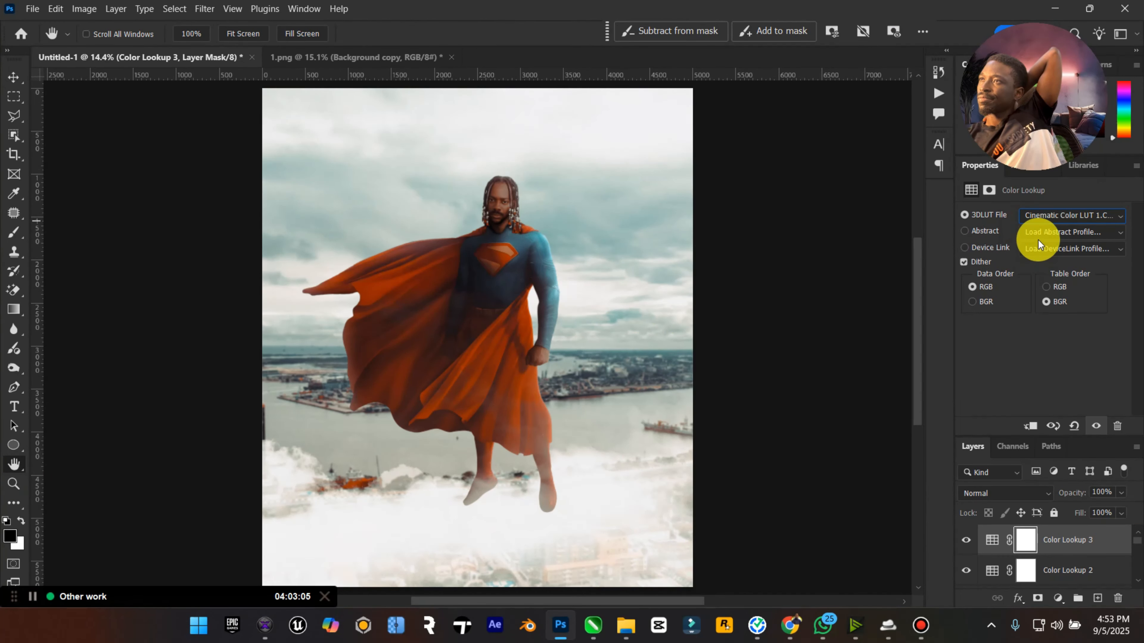
click(1050, 217)
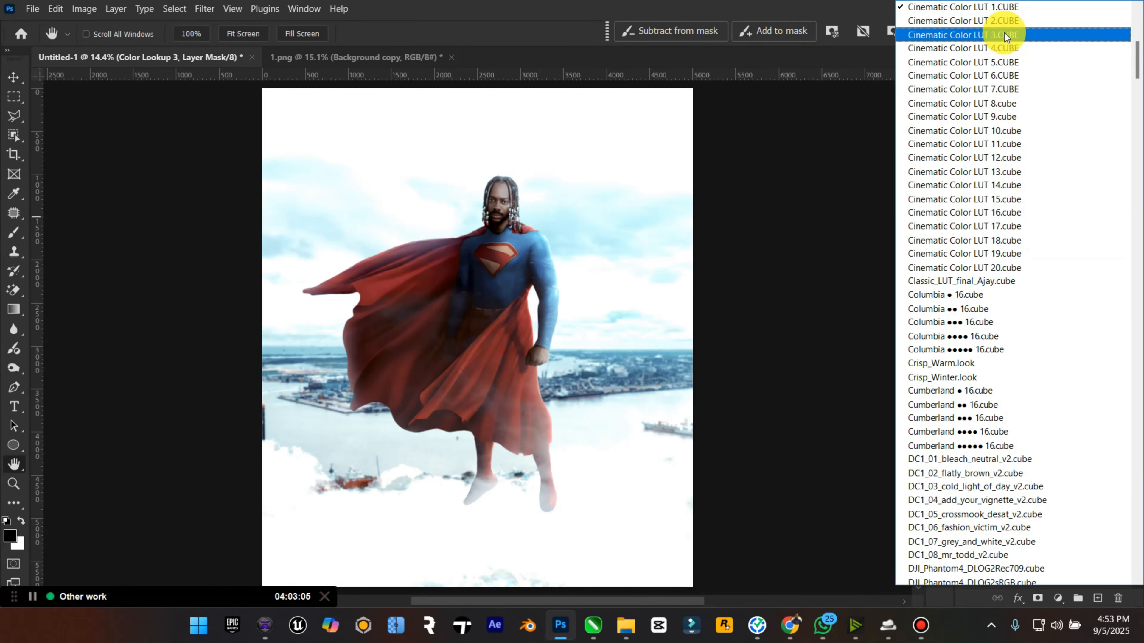
click(1003, 28)
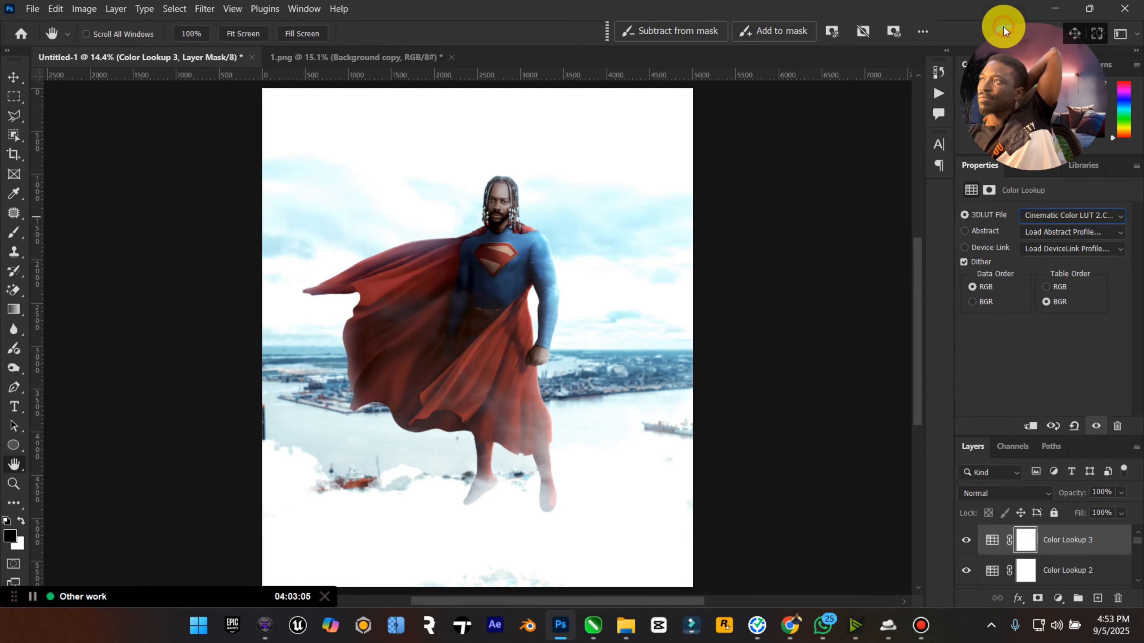
click(1028, 218)
click(999, 191)
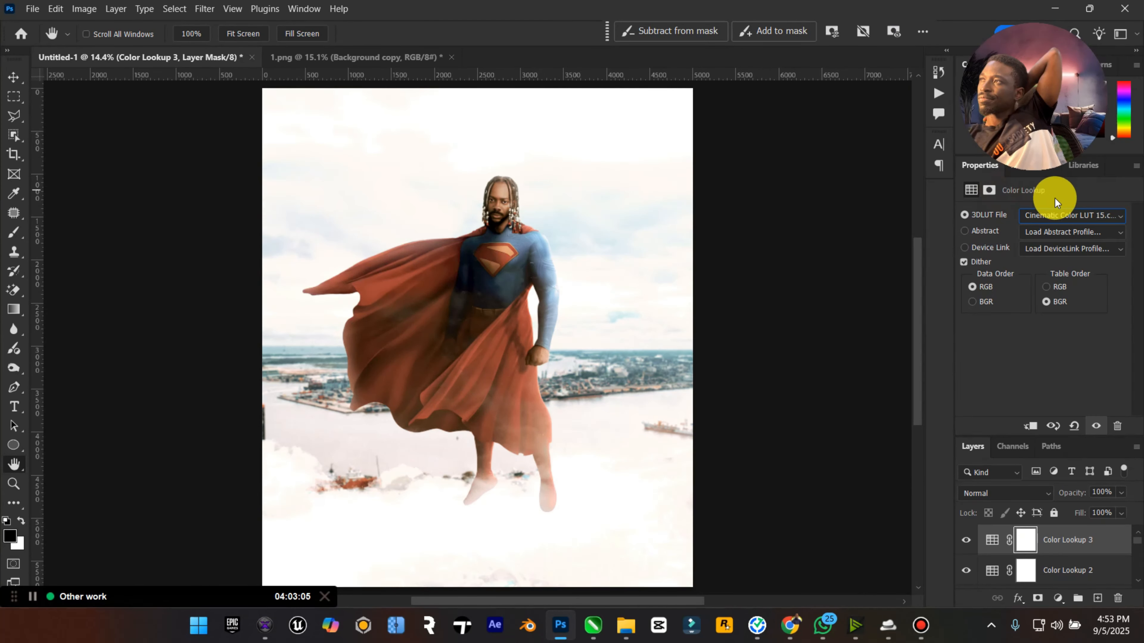
Try the Cumberland ● 16.cube, FoggyNight.3DL and Dufferin ● 16.cube LUTs on the Color Lookup 3 layer.
click(1075, 213)
click(1000, 201)
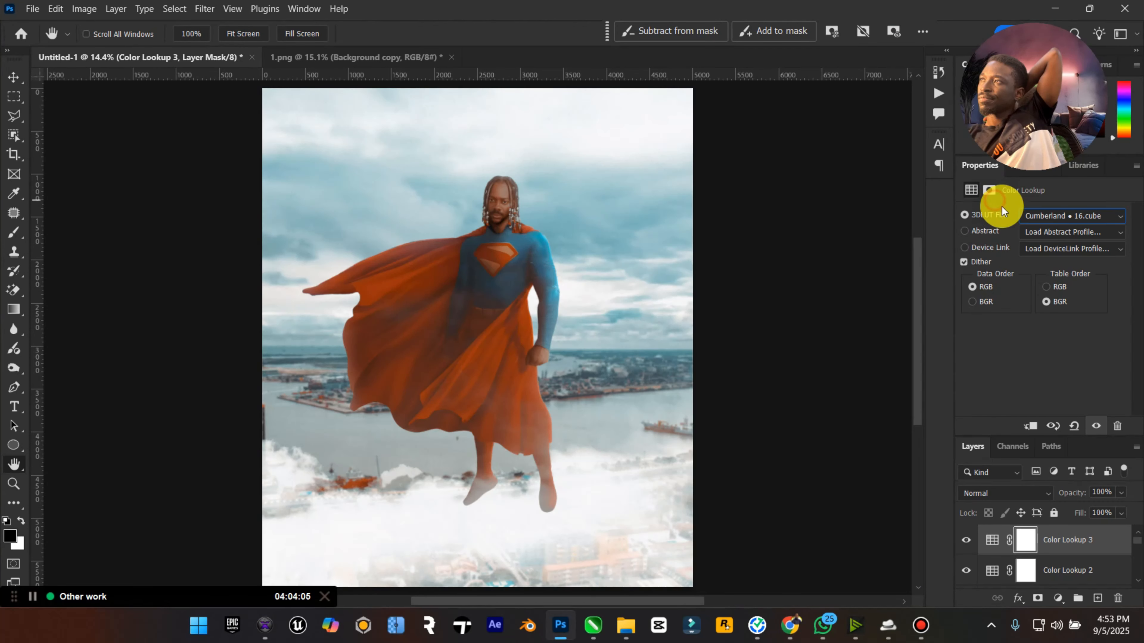
click(1045, 215)
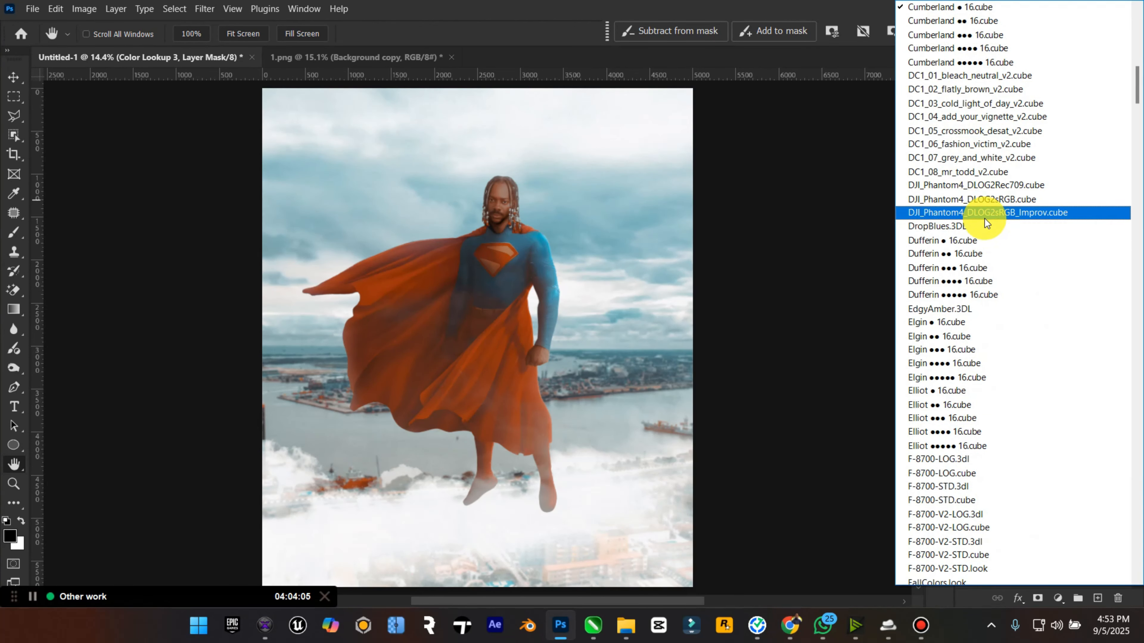
scroll(993, 293, down, 4)
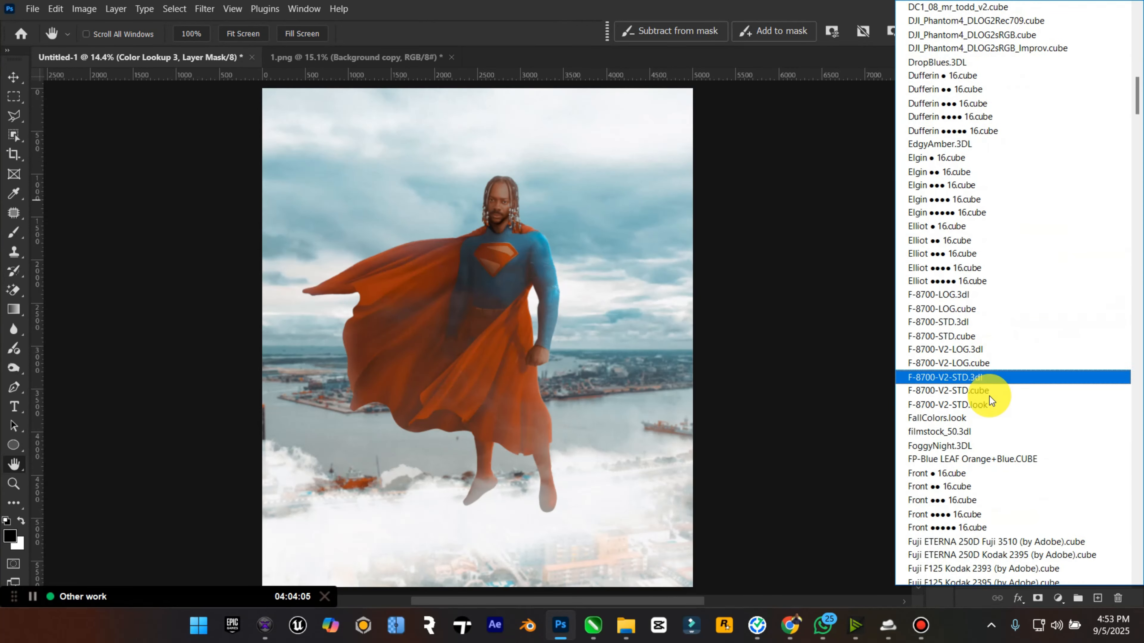
click(968, 444)
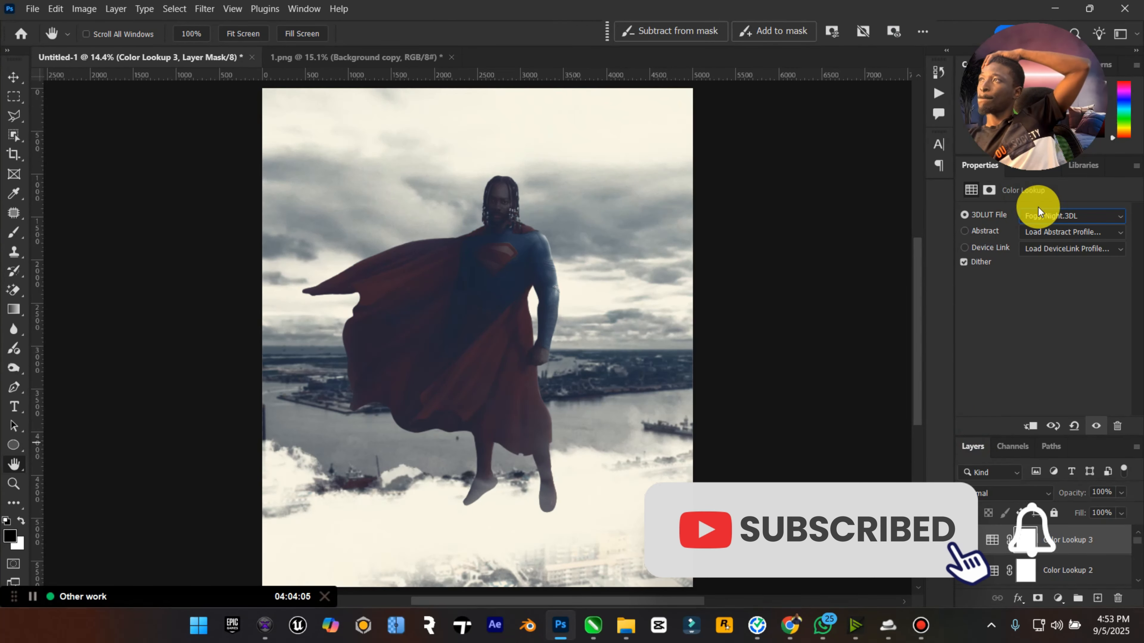
click(1049, 218)
scroll(1033, 233, up, 6)
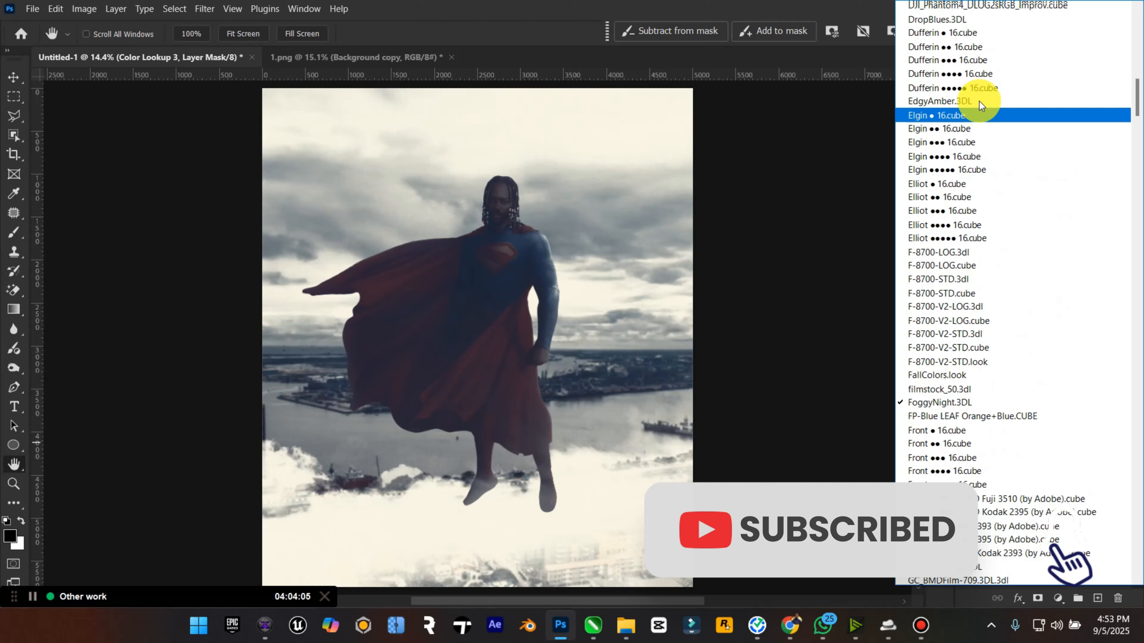
click(967, 80)
Try Crisp_Warm.look on Color Lookup 3, replacing it with DC1_04_add_your_vignette_v2.cube.
click(1063, 213)
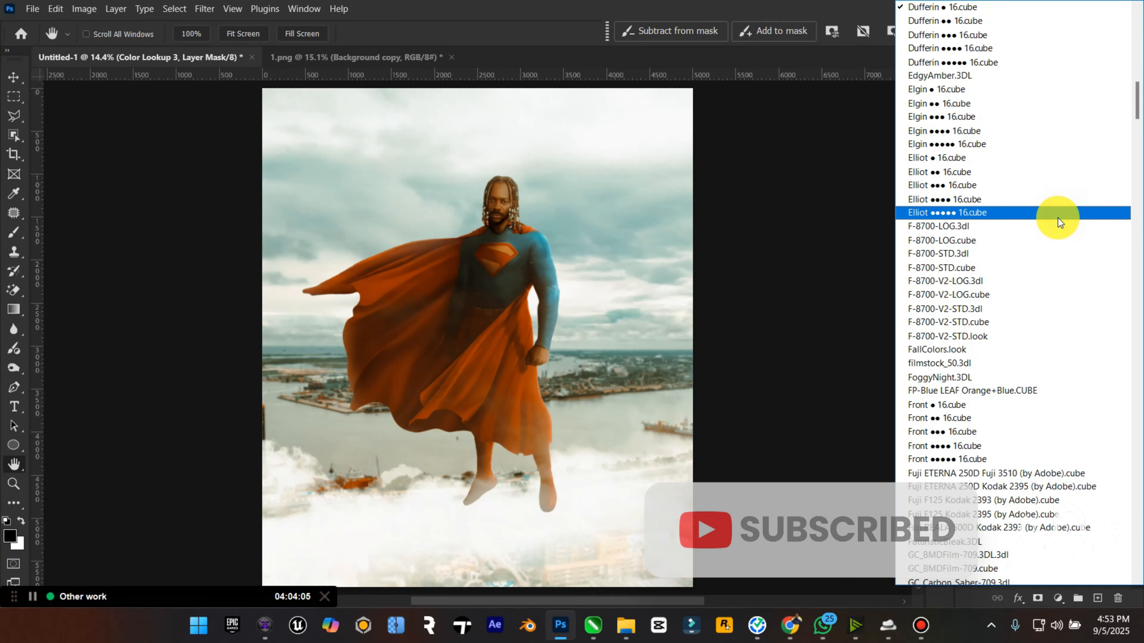
scroll(967, 158, up, 10)
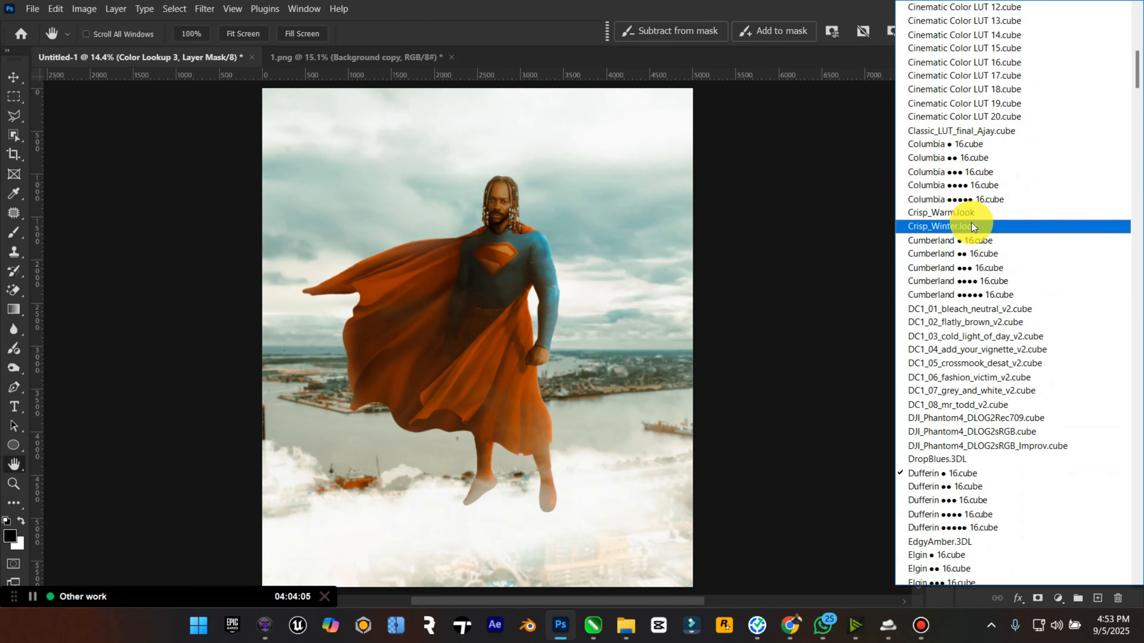
click(974, 213)
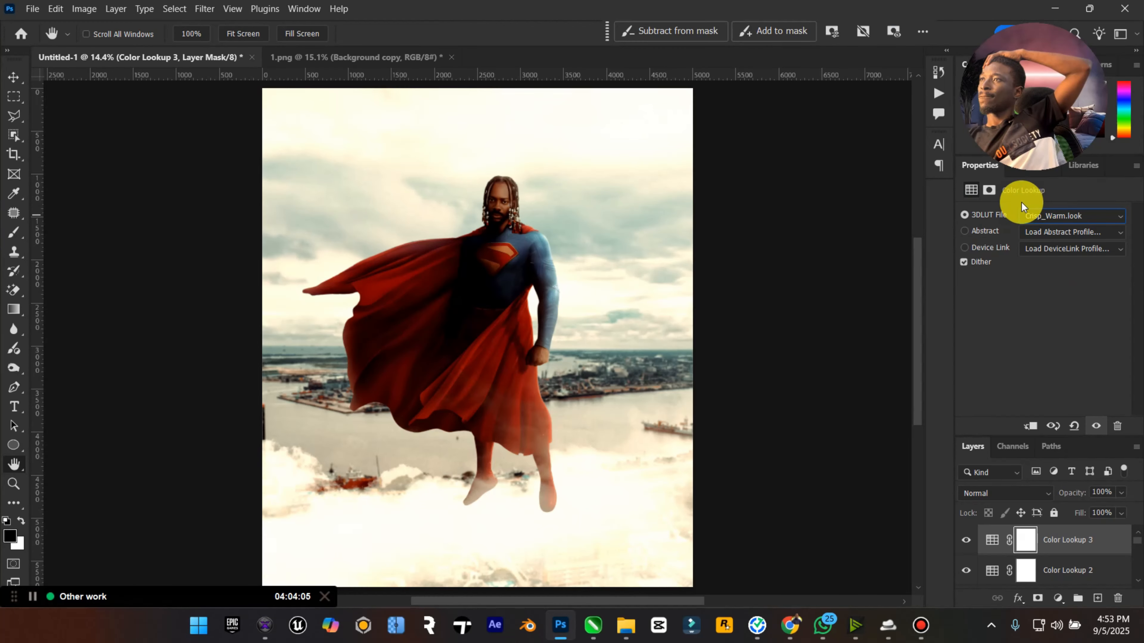
click(1024, 218)
click(950, 146)
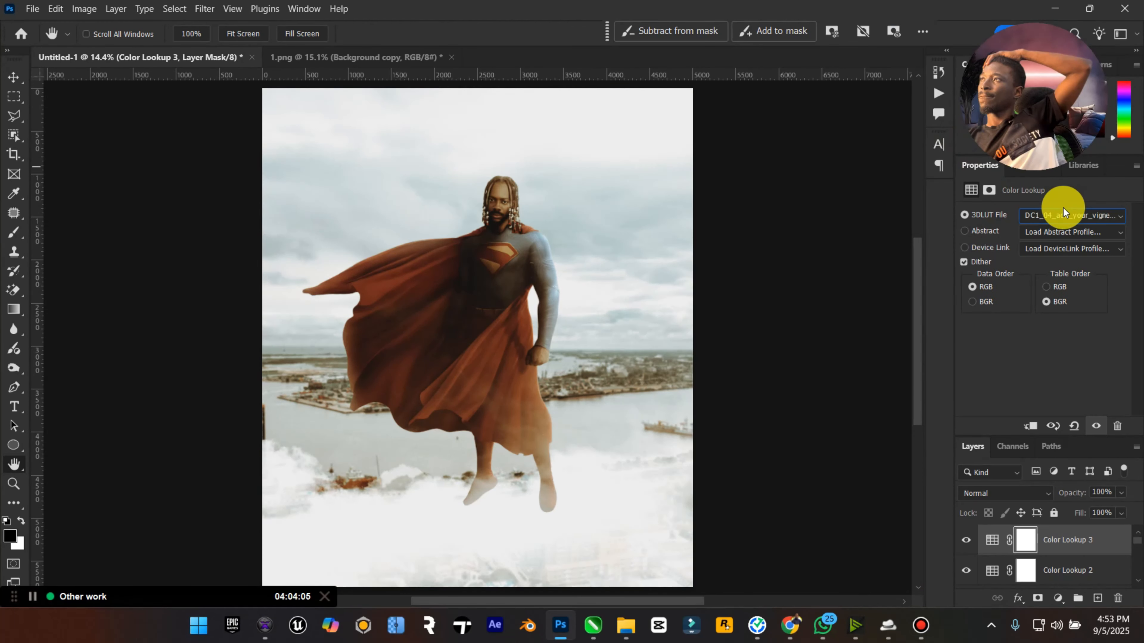
Try the _Orange and Teal by editor belal 2.cube LUT on Color Lookup 3, replacing it with another Orange and Teal variant.
click(1049, 213)
scroll(1054, 205, up, 5)
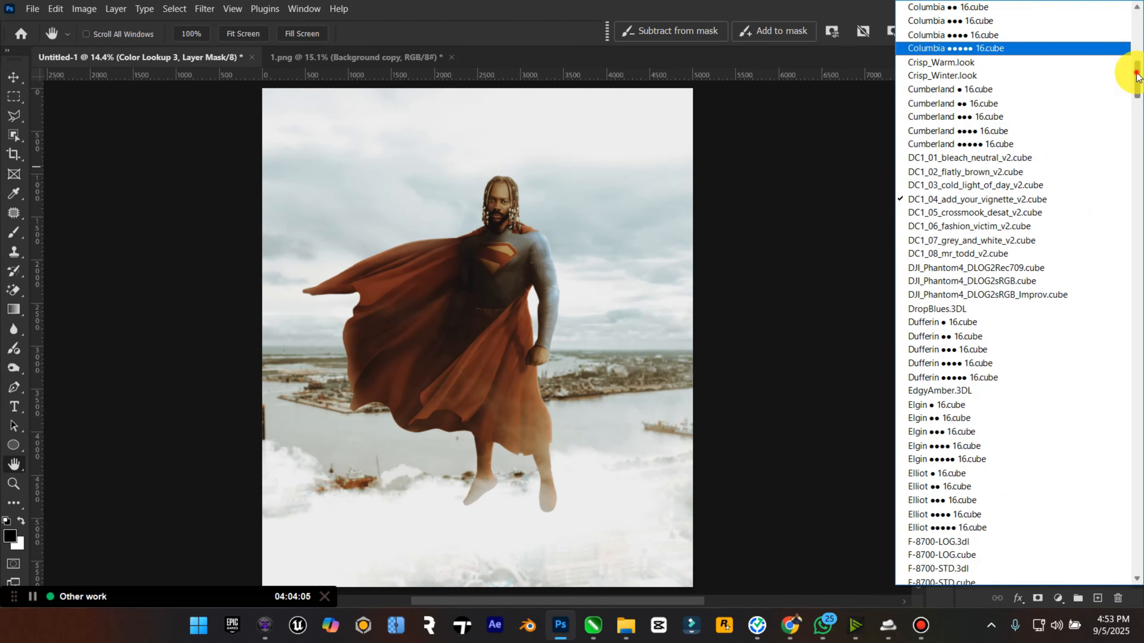
click(1137, 45)
click(1036, 90)
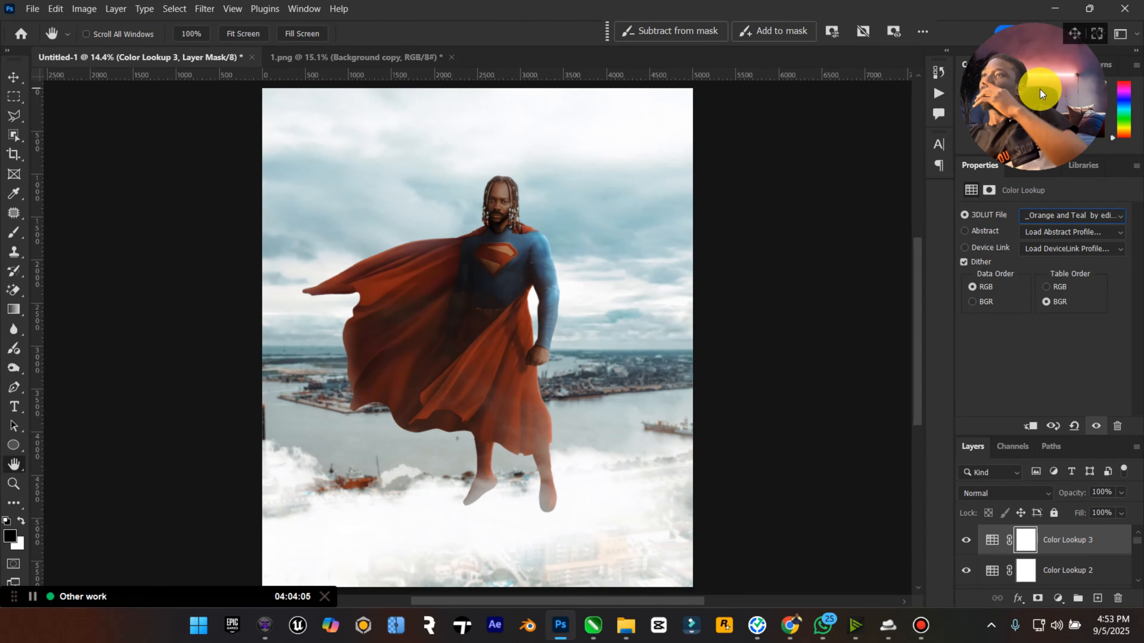
click(1041, 215)
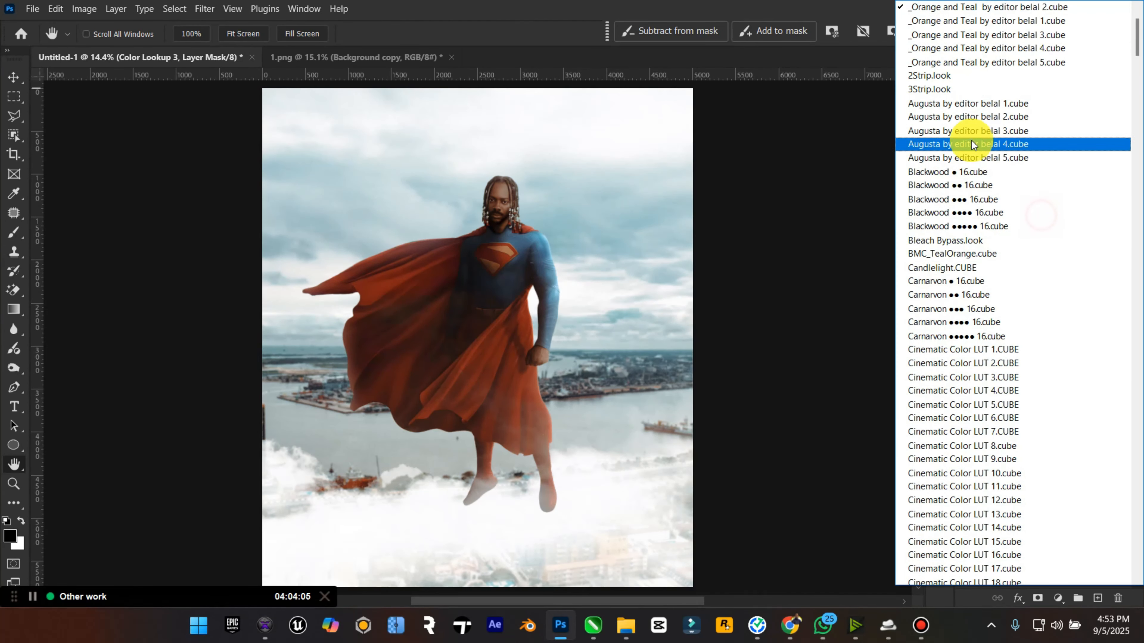
click(995, 55)
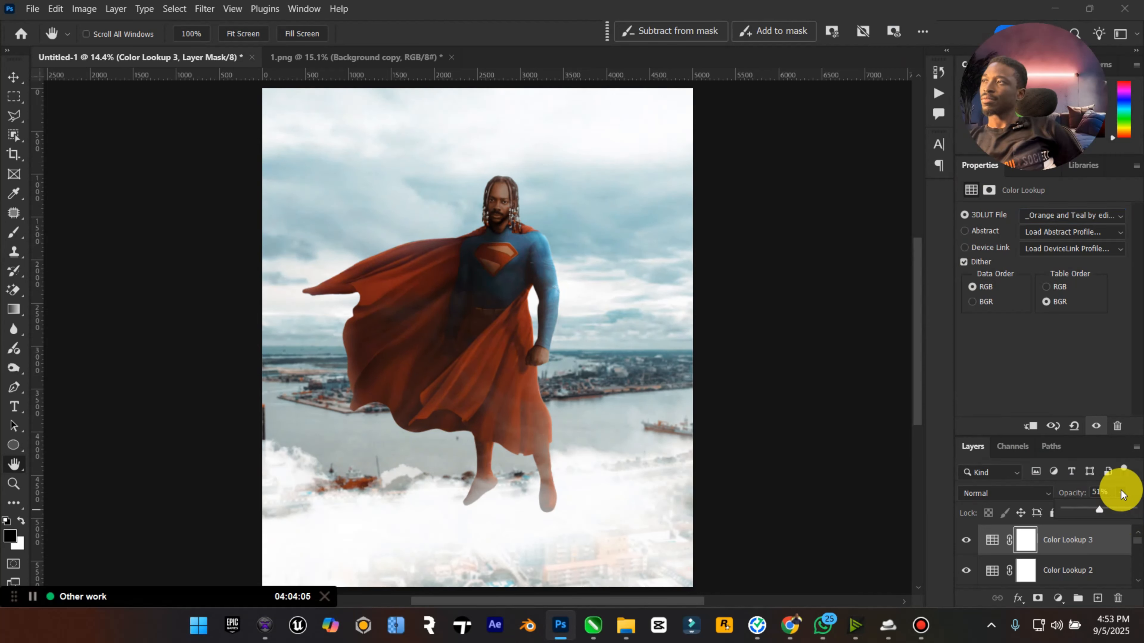
Reduce the Color Lookup 3 layer to 51% opacity and 47% fill.
click(992, 540)
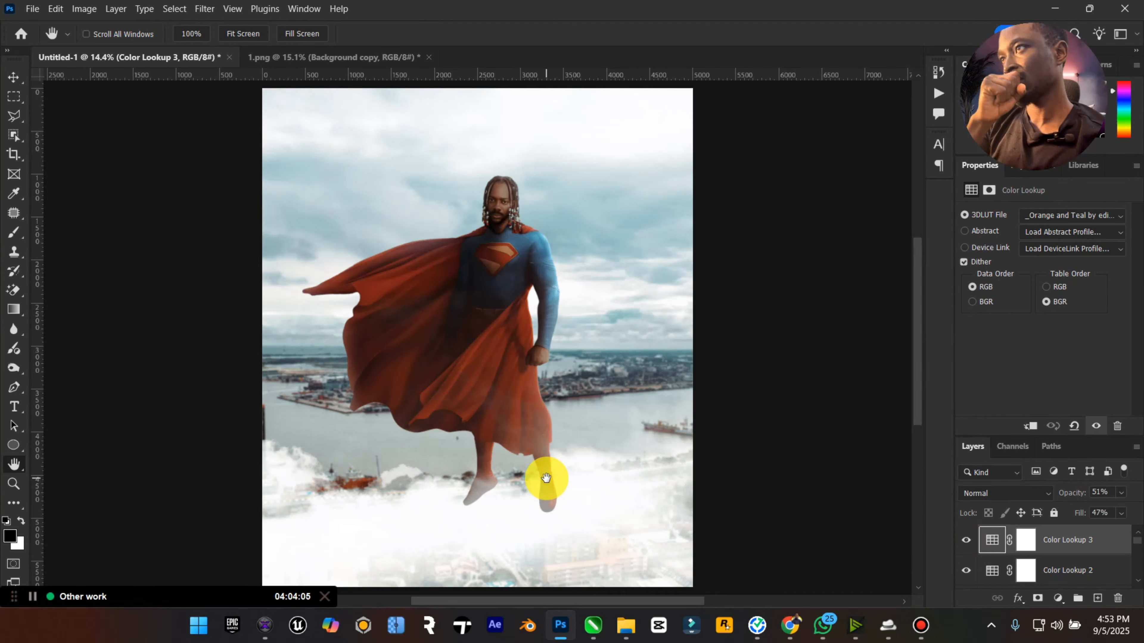
click(17, 491)
drag(648, 342, 626, 362)
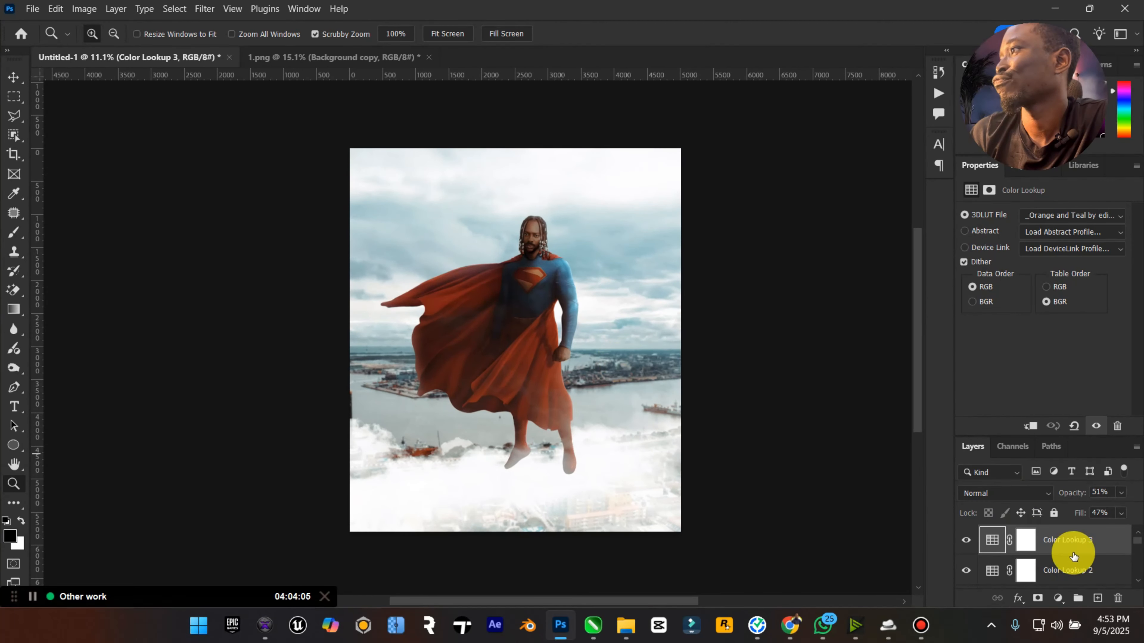
Compare the image with and without Color Lookup 2, and set that layer to 75% opacity and 70% fill.
click(1067, 566)
click(966, 569)
click(968, 570)
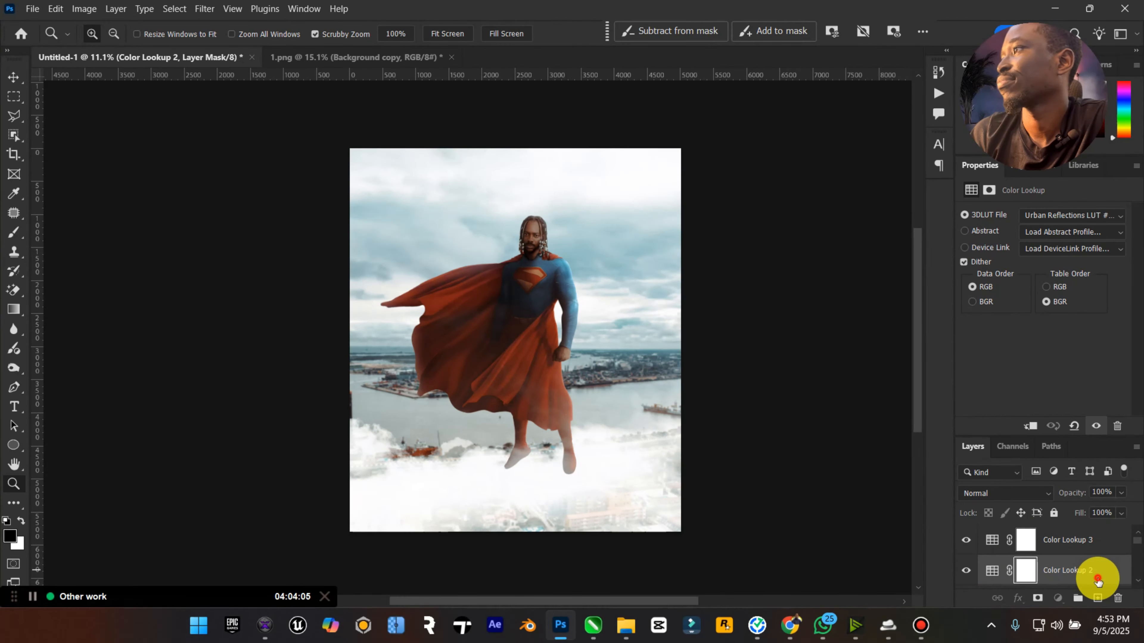
click(1120, 492)
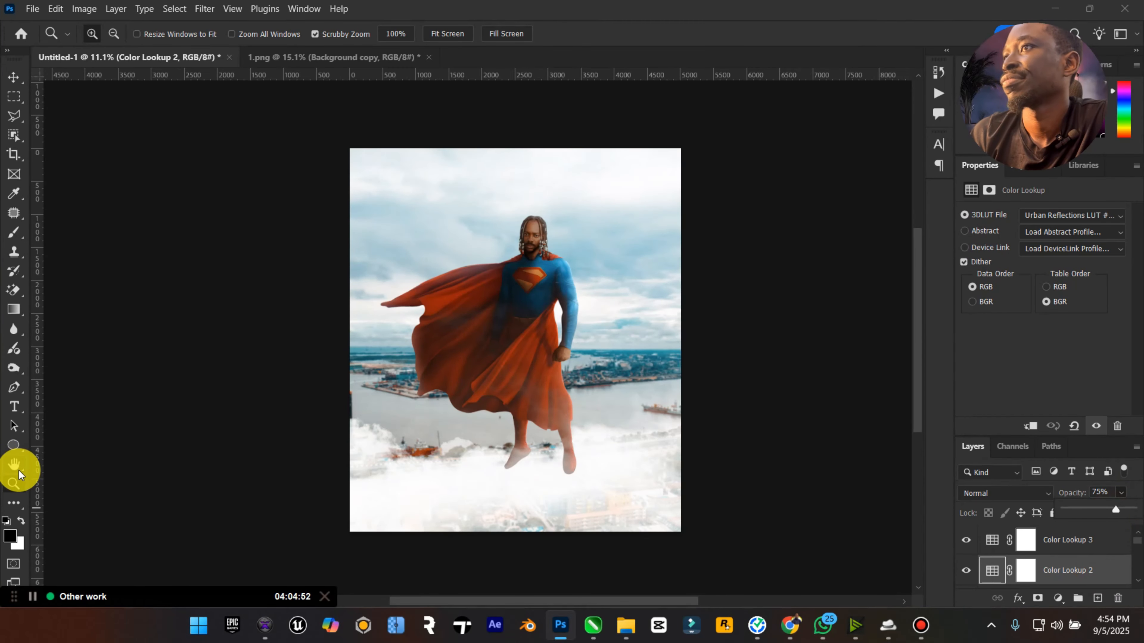
click(14, 482)
click(563, 462)
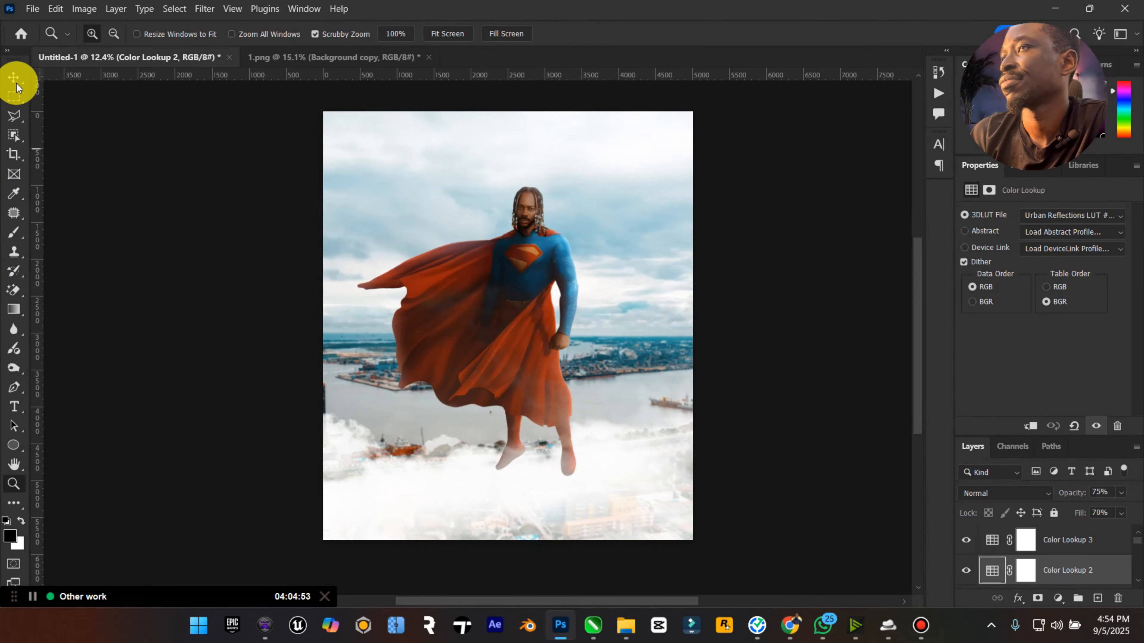
Activate the Move tool, close the Properties tab group, and toggle the 020 cloud layer's visibility off and on.
click(14, 80)
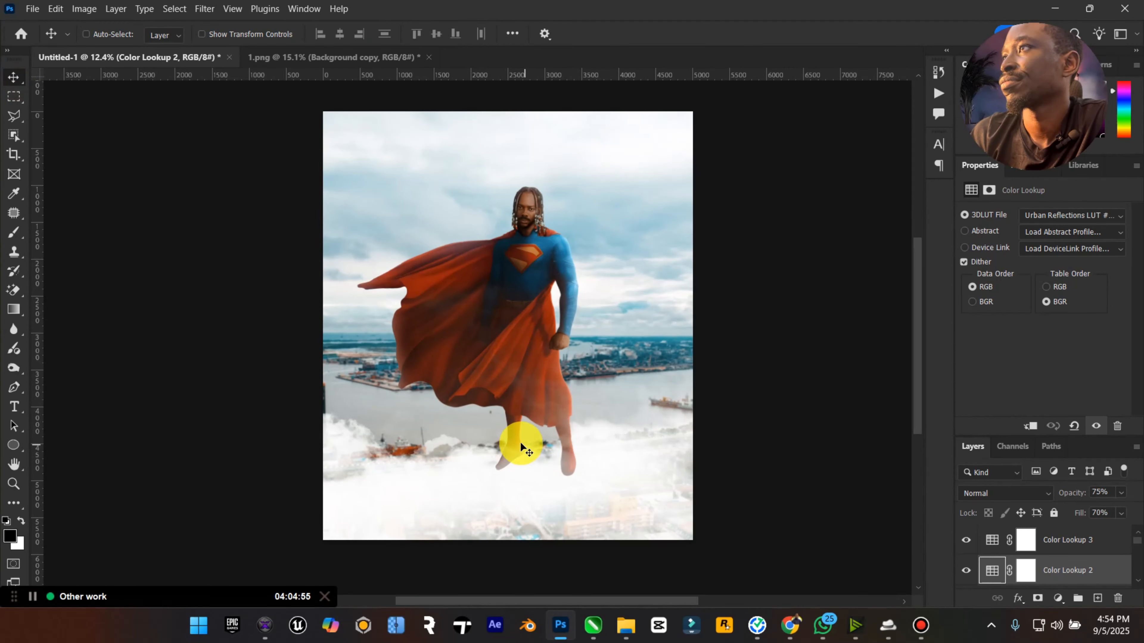
click(1138, 167)
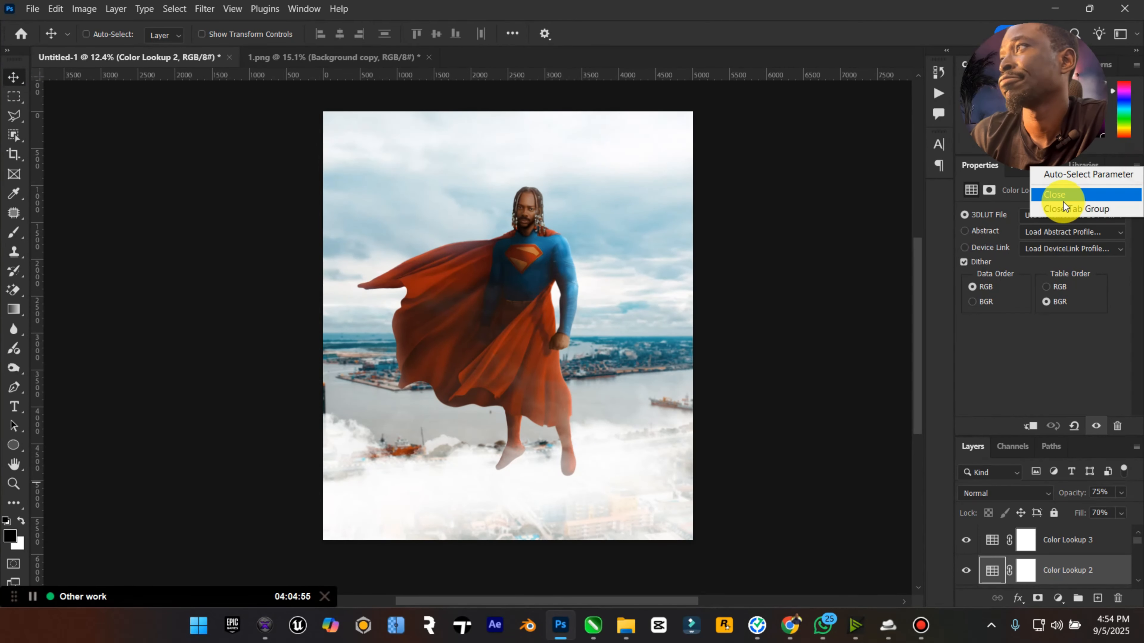
click(1062, 207)
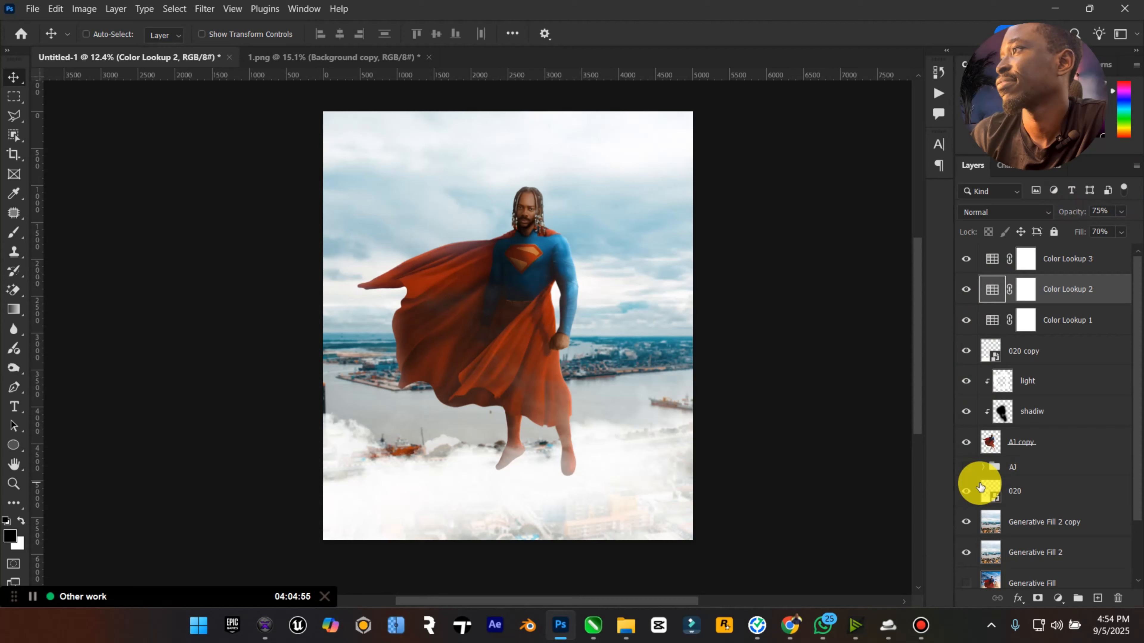
click(964, 500)
click(964, 500)
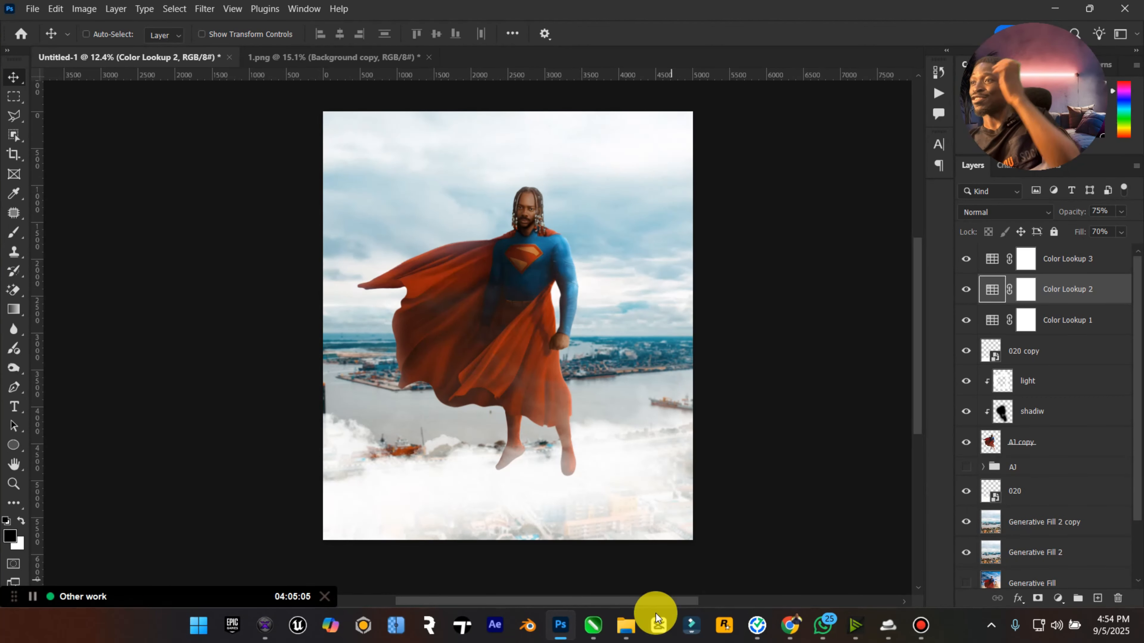
Switch to File Explorer to browse the image folders.
click(639, 633)
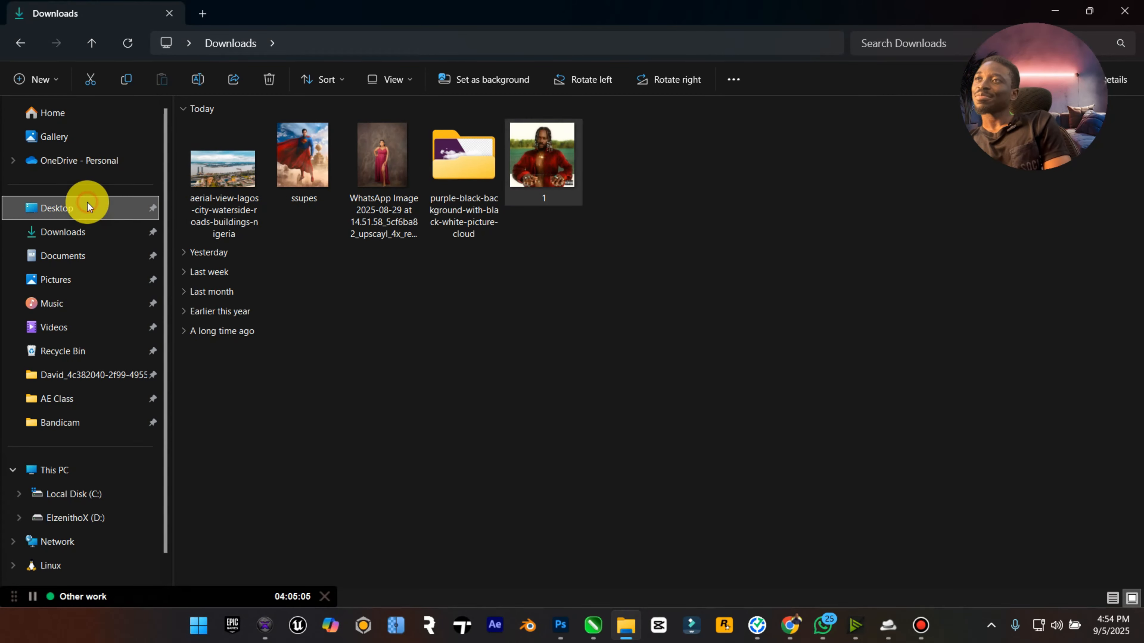